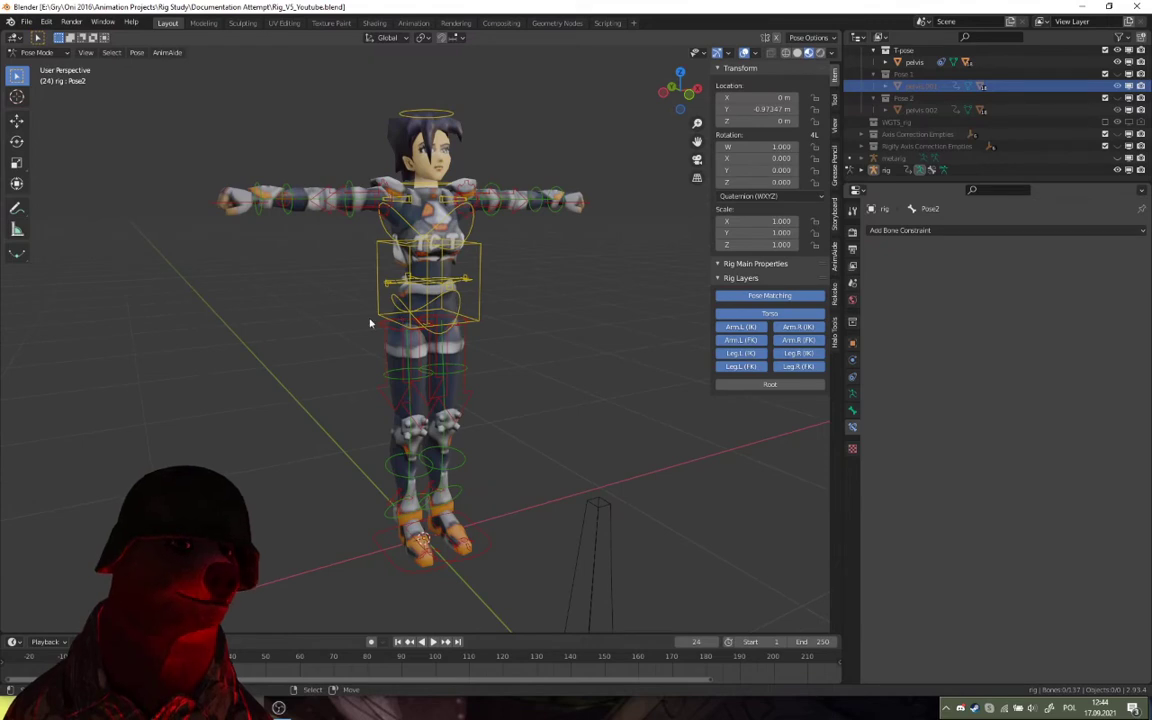
Make the Pose 1 and Pose 2 collections visible so their character models show beside the T-pose rig
{"action": "middle_click_drag", "start_coordinate": [369, 323], "coordinate": [344, 312]}
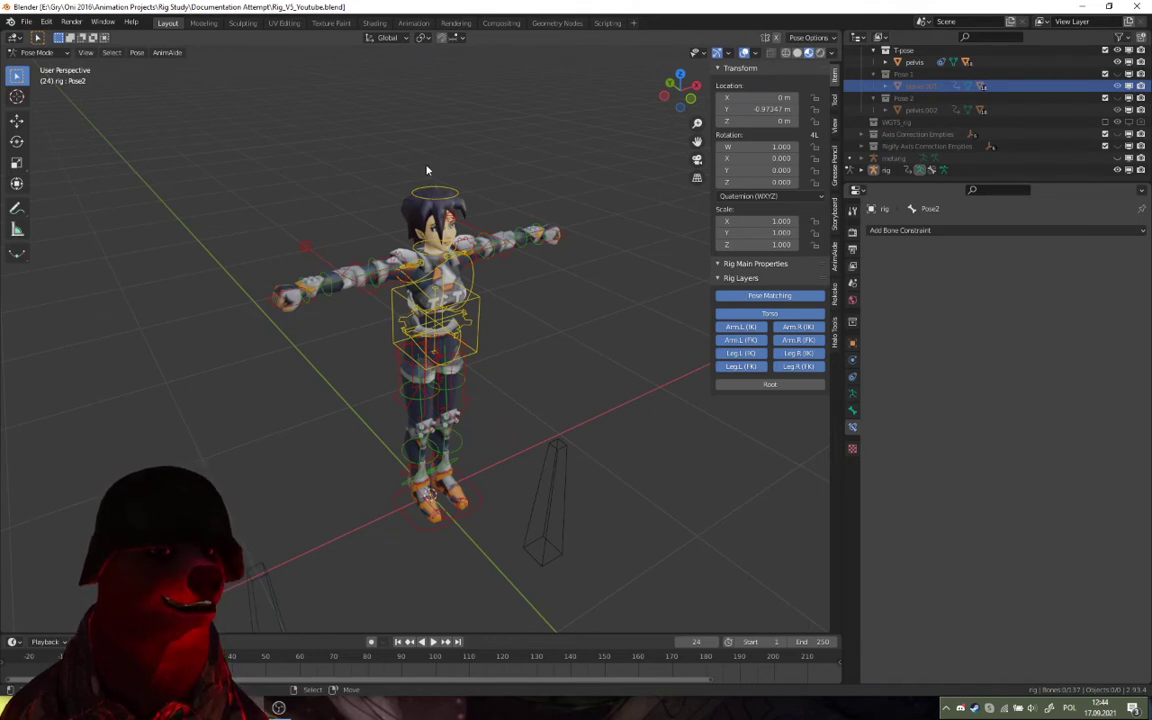
{"action": "scroll", "coordinate": [1020, 118], "scroll_direction": "up", "scroll_amount": 2}
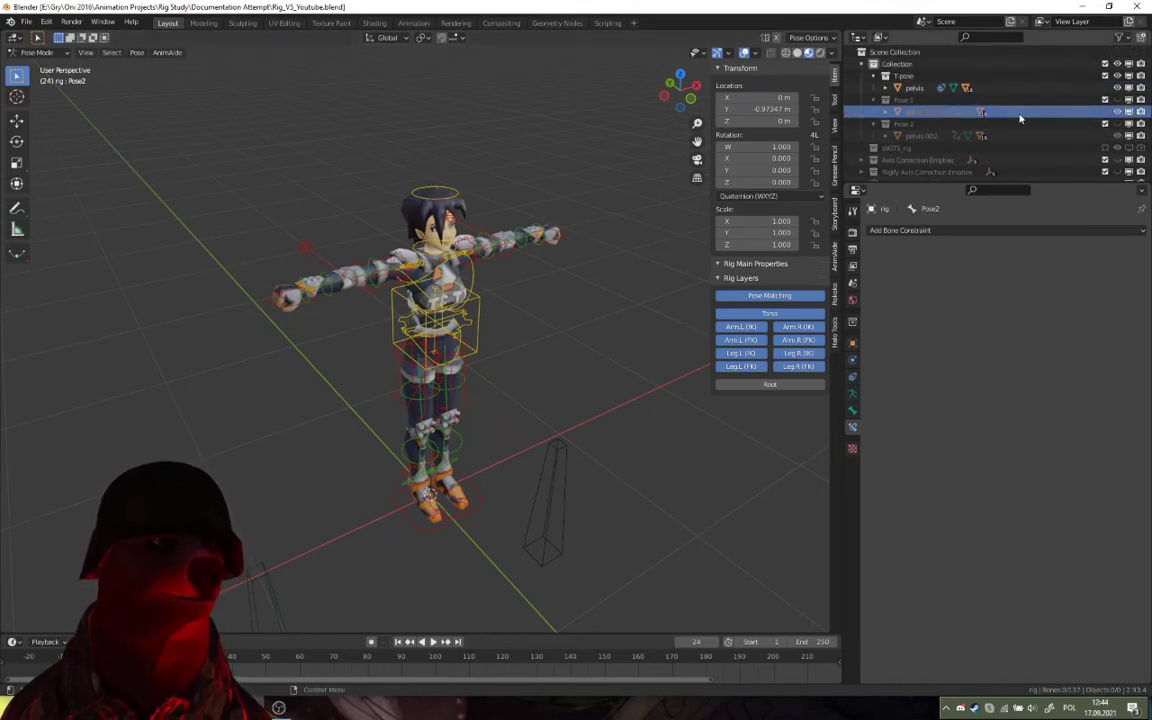
{"action": "left_click", "coordinate": [1117, 123]}
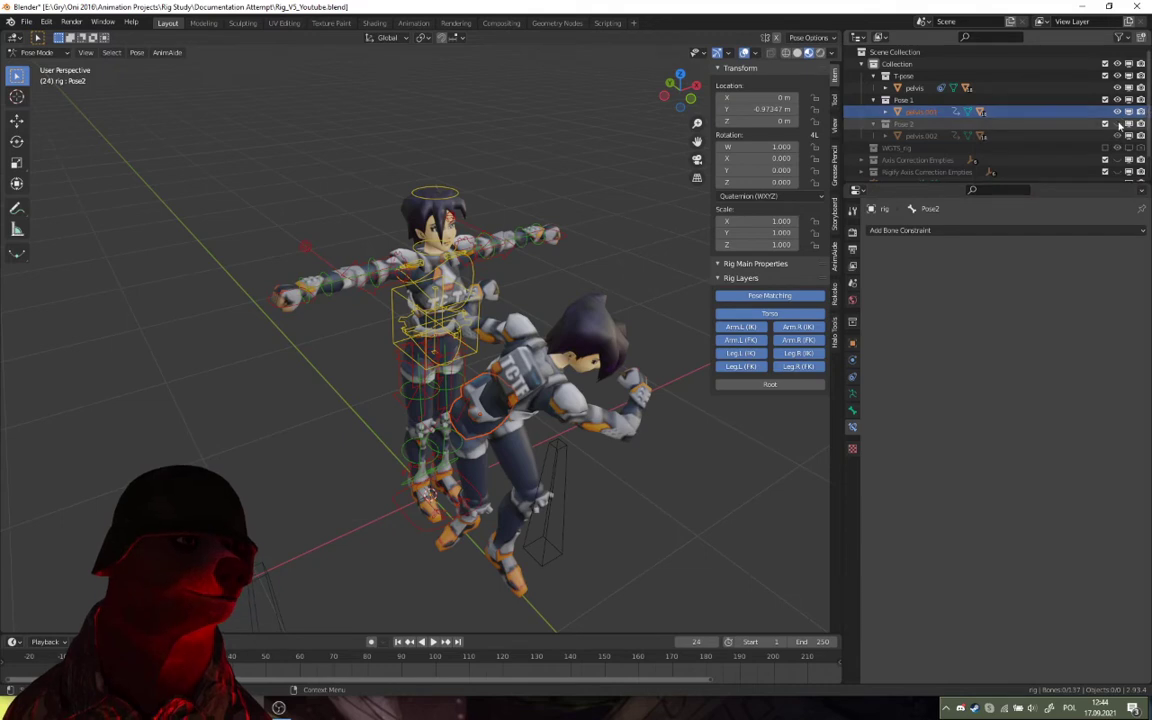
{"action": "left_click", "coordinate": [1117, 124]}
{"action": "scroll", "coordinate": [633, 147], "scroll_direction": "down", "scroll_amount": 3}
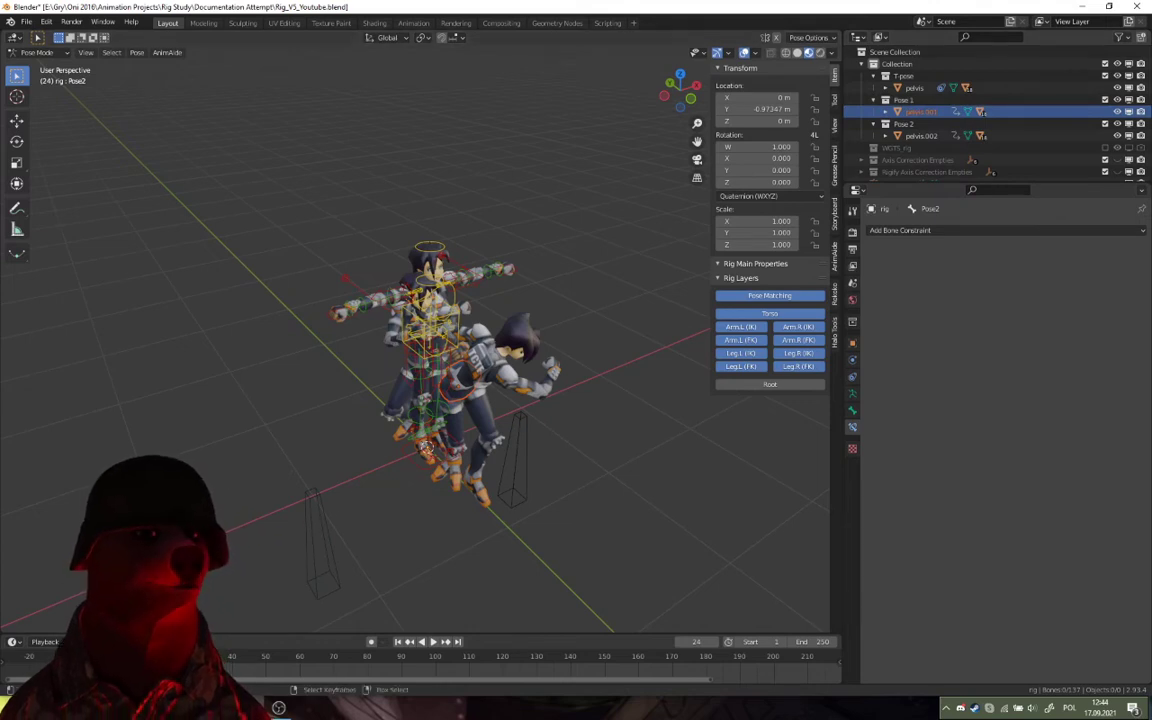
Switch to the OniSplit9992 folder in File Explorer and open a Cmder console there
{"action": "mouse_move", "coordinate": [278, 707]}
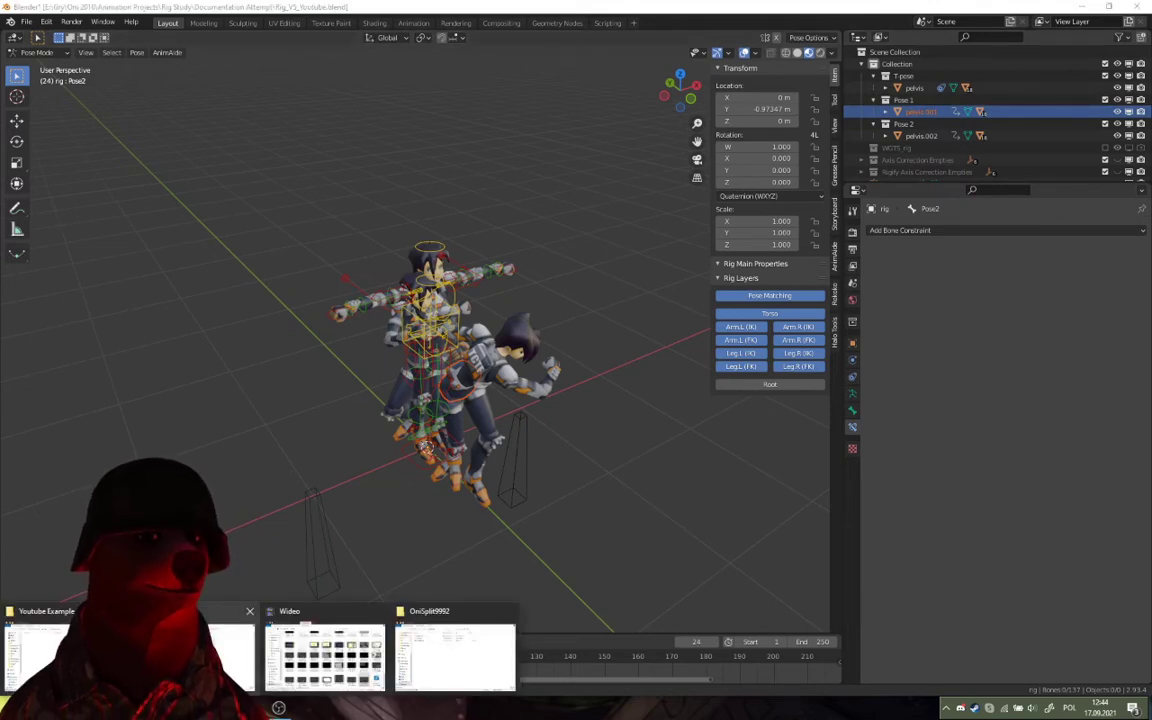
{"action": "left_click", "coordinate": [435, 626]}
{"action": "right_click", "coordinate": [505, 438]}
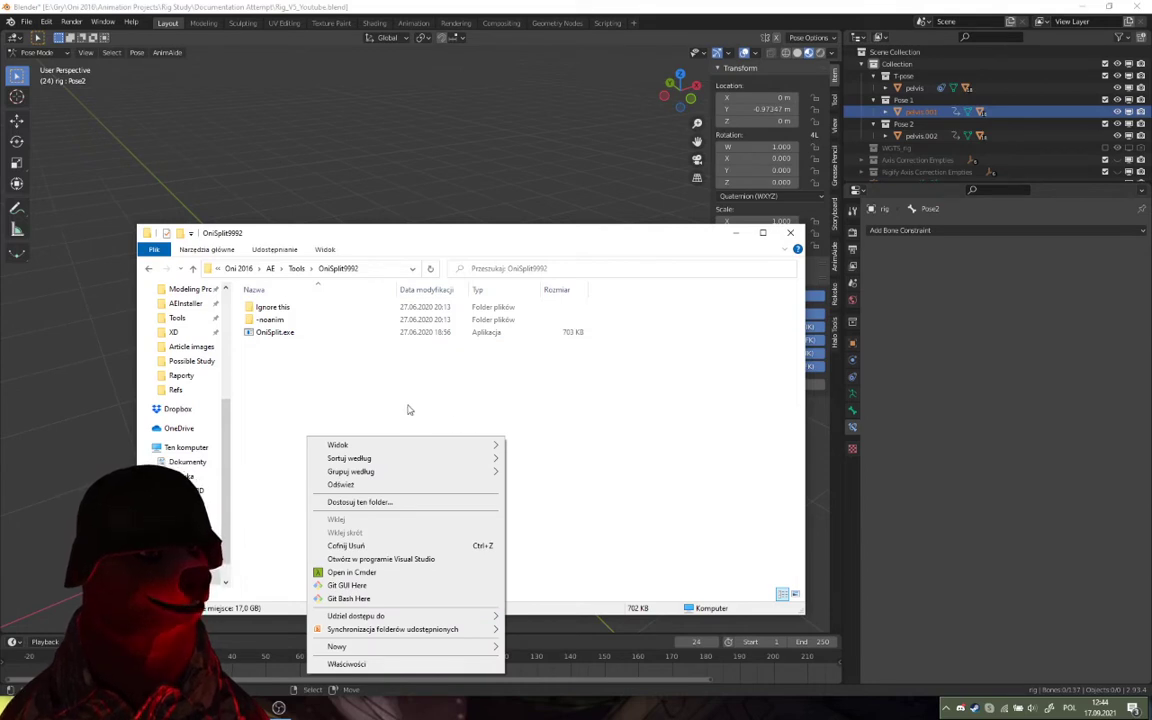
{"action": "left_click", "coordinate": [308, 356]}
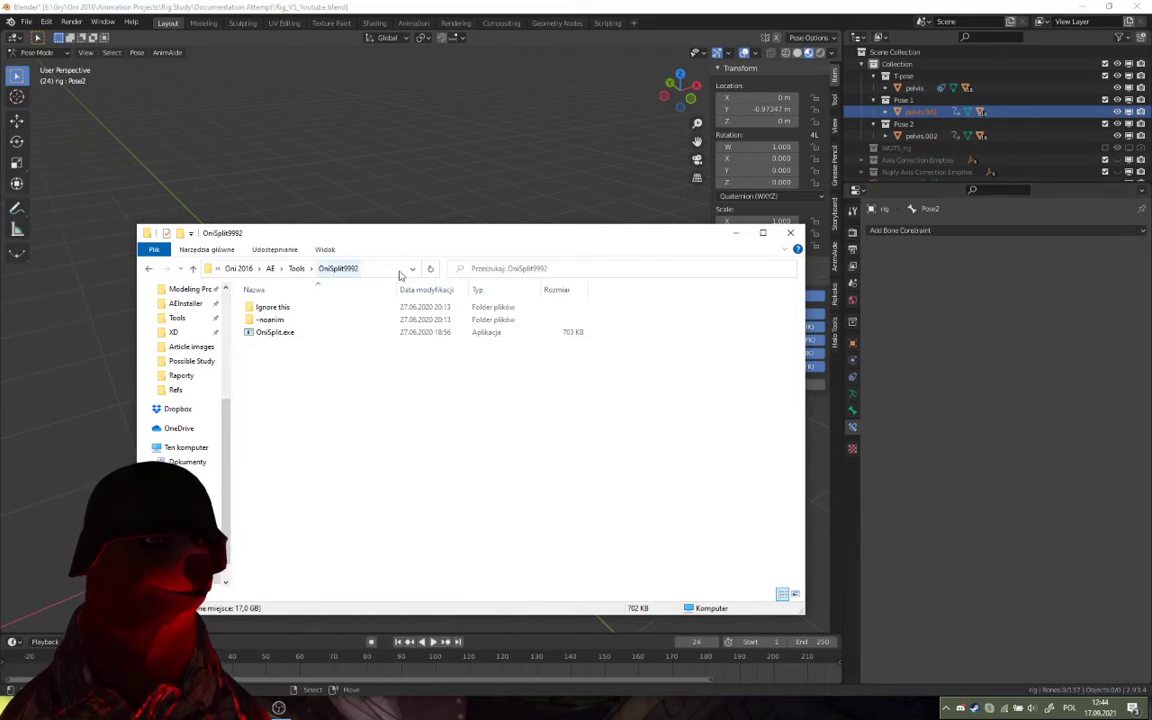
{"action": "right_click", "coordinate": [410, 404]}
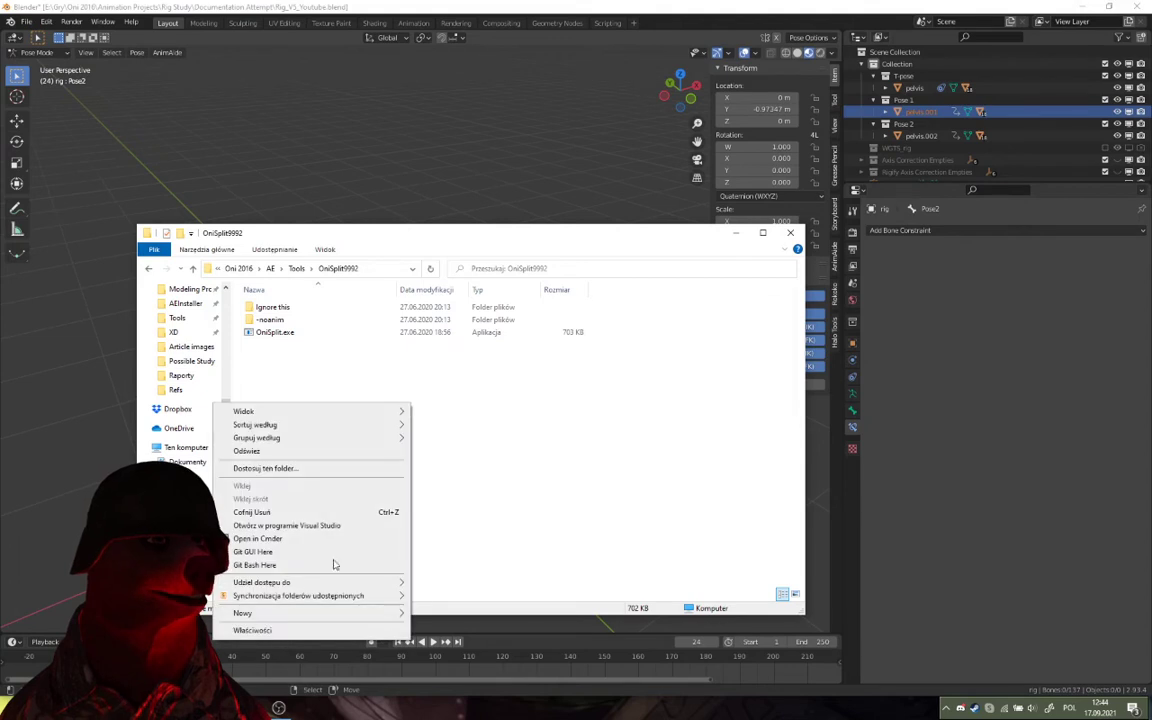
{"action": "left_click", "coordinate": [320, 540]}
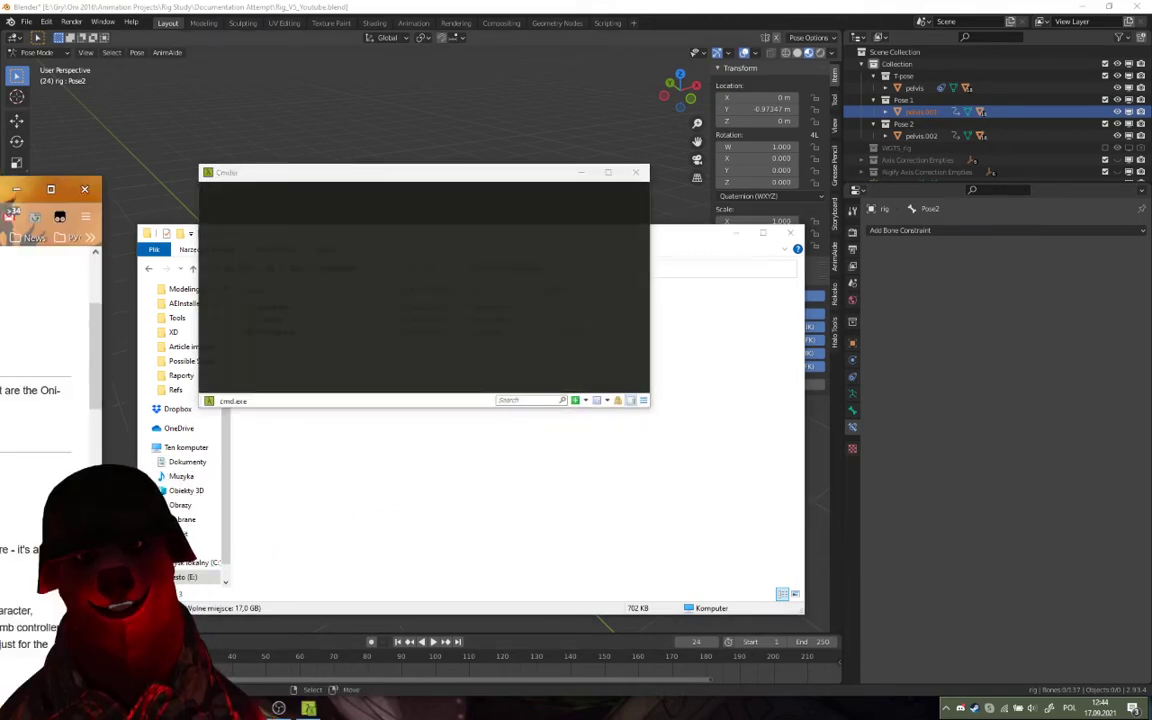
Bring up the browser maximized and look over the "Using the Rigify animation rig" wiki article and the Oni-Blender Tutorial document
{"action": "left_click_drag", "start_coordinate": [0, 190], "coordinate": [724, 181]}
{"action": "double_click", "coordinate": [723, 174]}
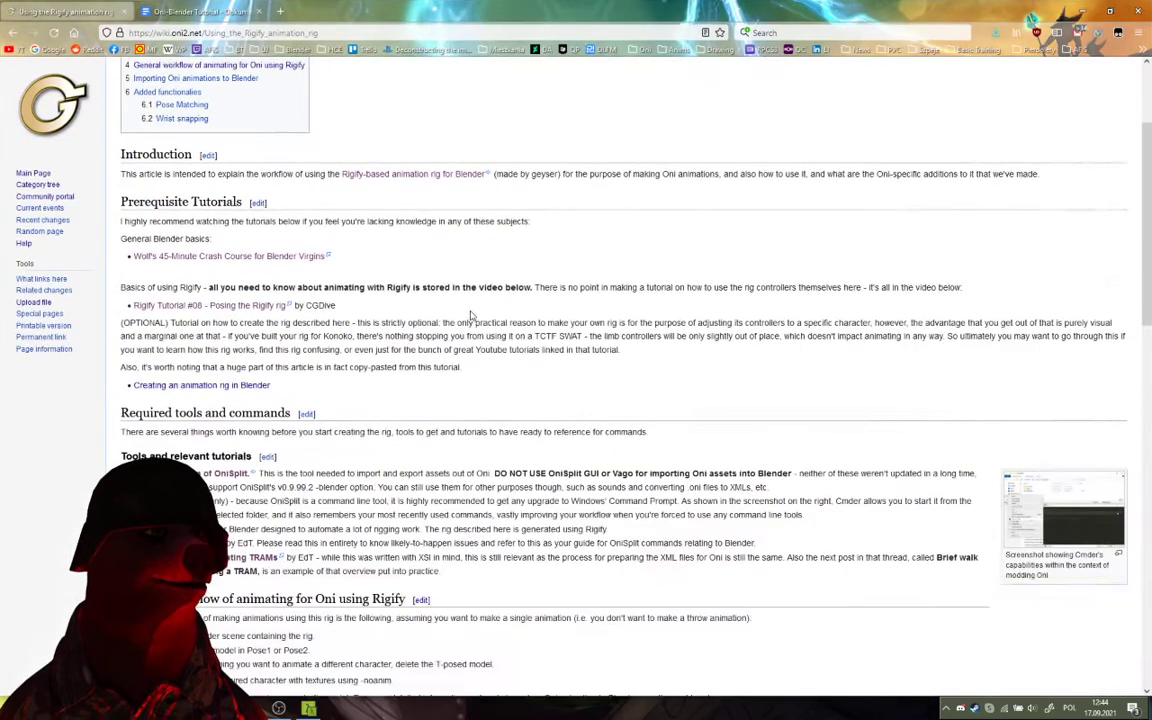
{"action": "scroll", "coordinate": [385, 372], "scroll_direction": "up", "scroll_amount": 3}
{"action": "scroll", "coordinate": [348, 382], "scroll_direction": "down", "scroll_amount": 3}
{"action": "scroll", "coordinate": [345, 388], "scroll_direction": "up", "scroll_amount": 3}
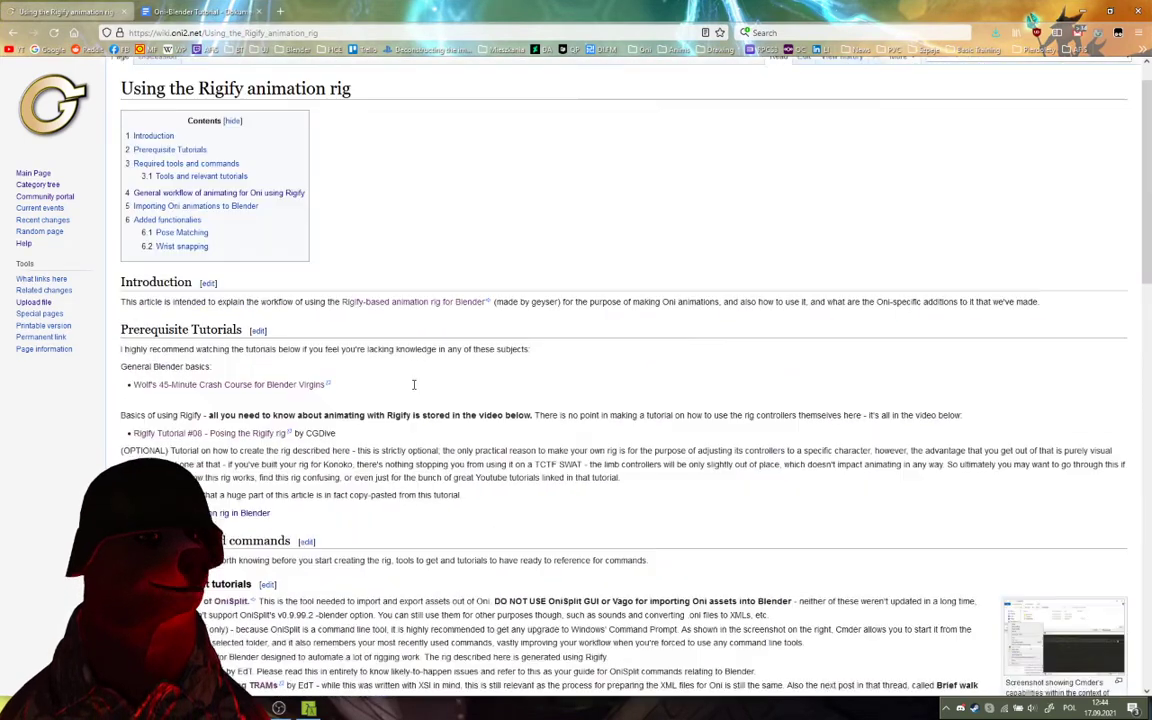
{"action": "left_click_drag", "start_coordinate": [104, 114], "coordinate": [388, 139]}
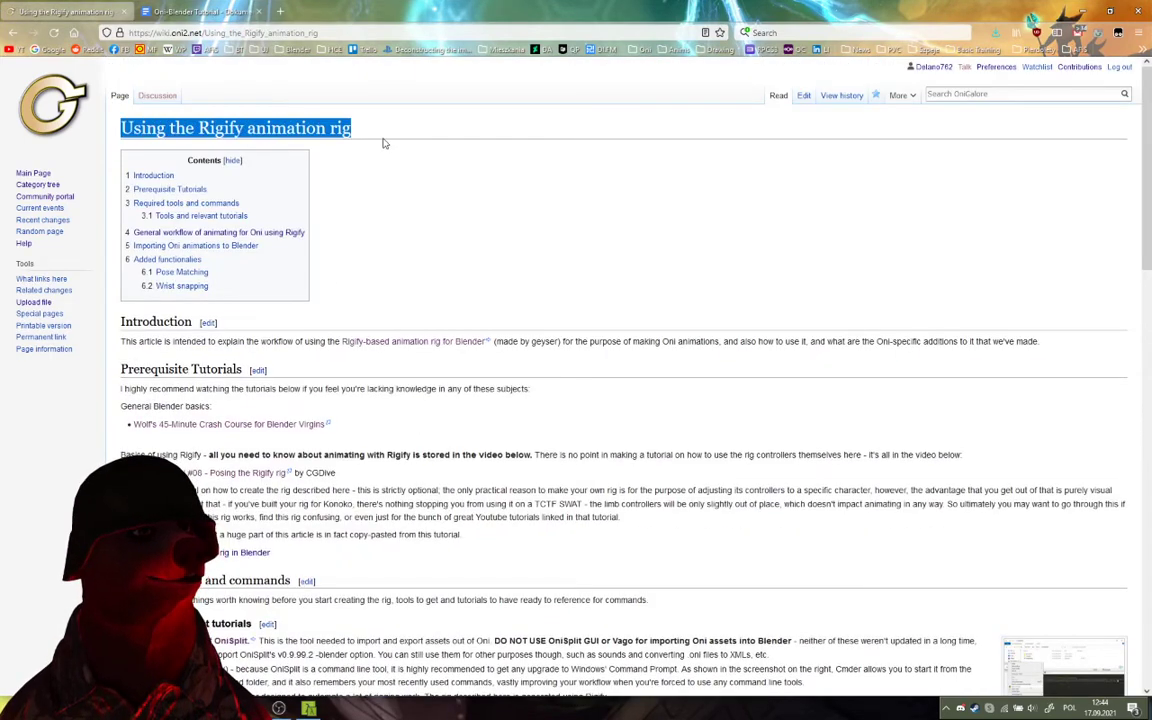
{"action": "left_click", "coordinate": [383, 141]}
{"action": "left_click", "coordinate": [160, 10]}
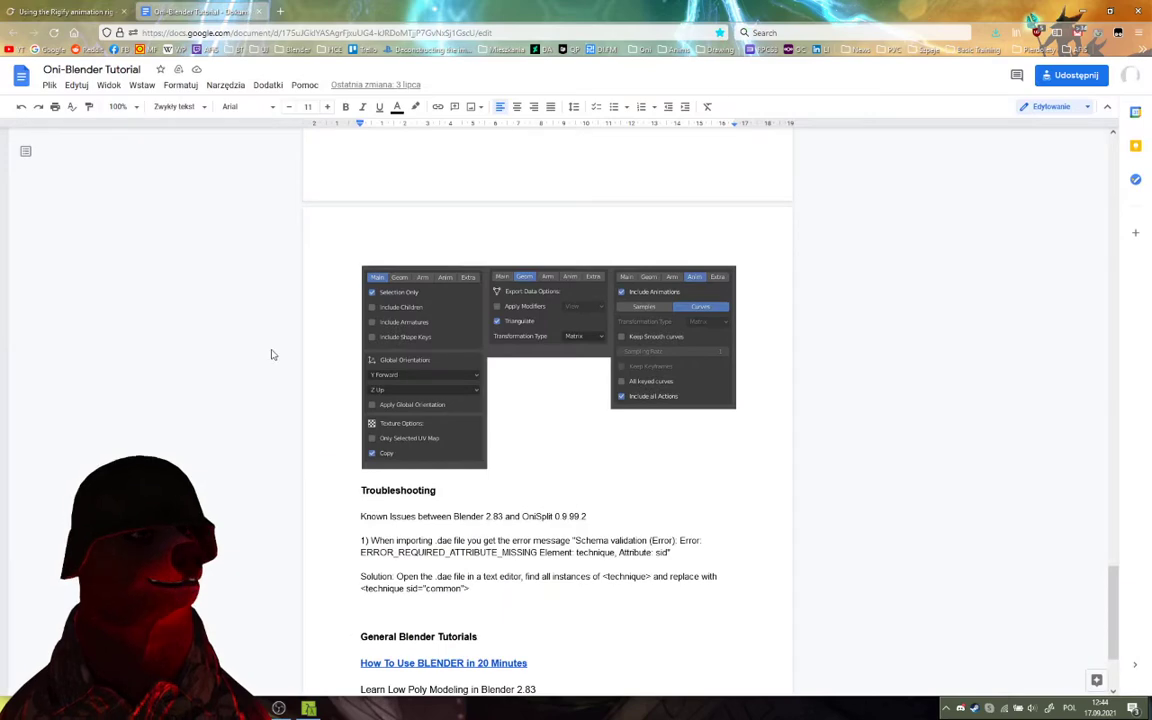
{"action": "scroll", "coordinate": [270, 355], "scroll_direction": "up", "scroll_amount": 5}
{"action": "key", "text": "ctrl+Tab"}
View the wiki's linked "Brief overview on creating TRAMs" in a separate tab and close it again
{"action": "scroll", "coordinate": [210, 388], "scroll_direction": "down", "scroll_amount": 4}
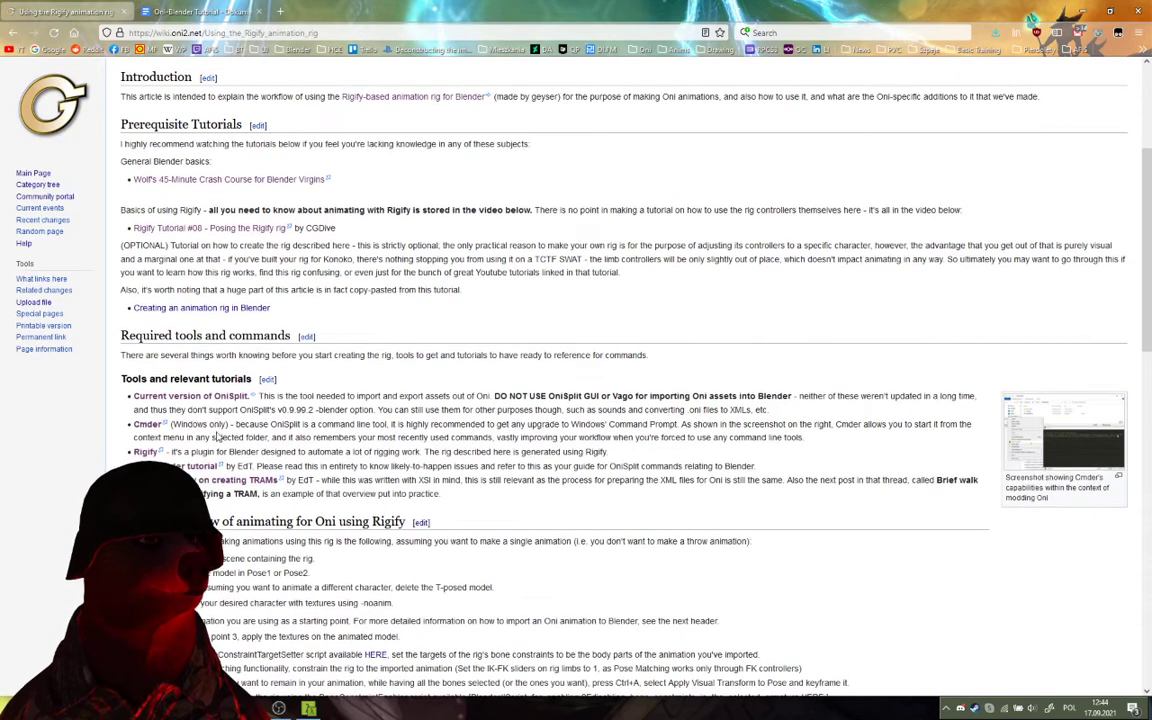
{"action": "middle_click", "coordinate": [243, 484]}
{"action": "left_click", "coordinate": [200, 11]}
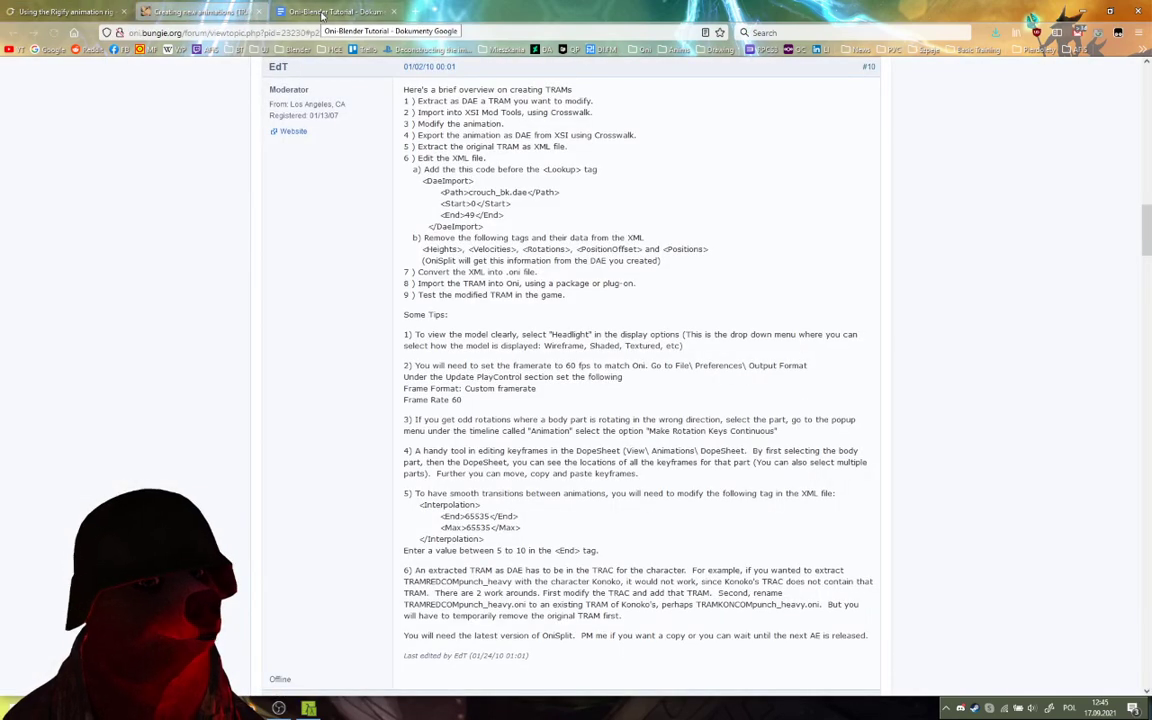
{"action": "left_click", "coordinate": [258, 11]}
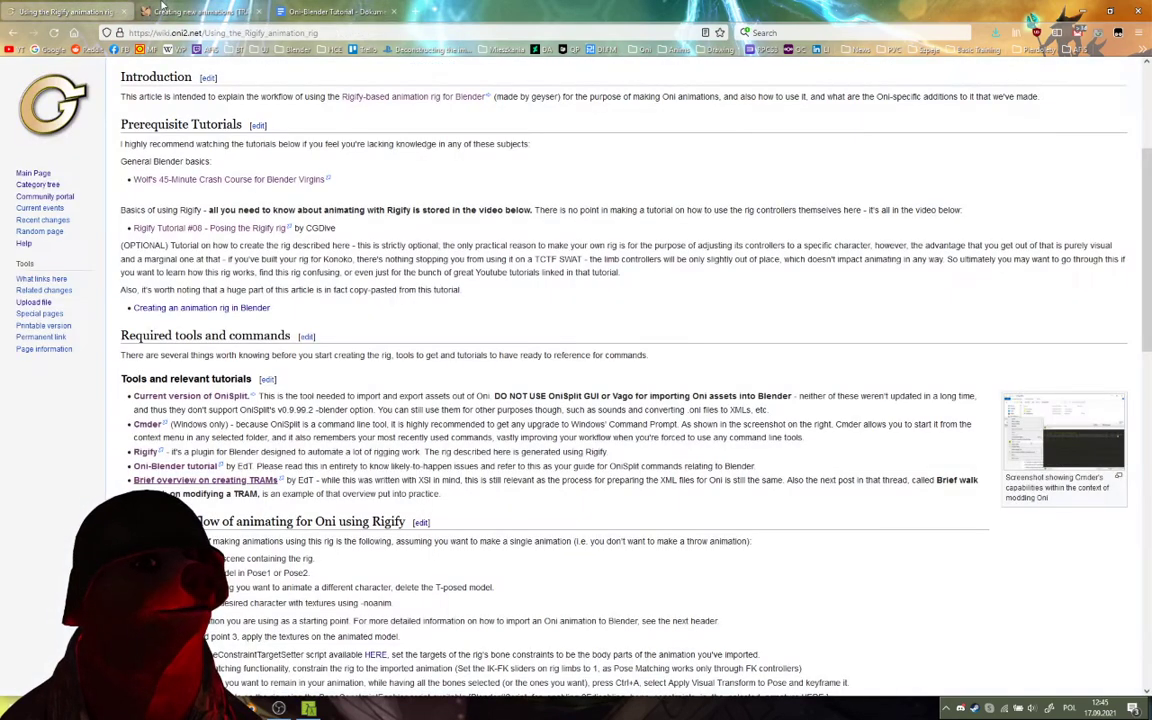
Open the Oni-Blender tutorial from the wiki's tools list and close the duplicate tab of that document
{"action": "scroll", "coordinate": [196, 393], "scroll_direction": "down", "scroll_amount": 2}
{"action": "middle_click", "coordinate": [190, 387]}
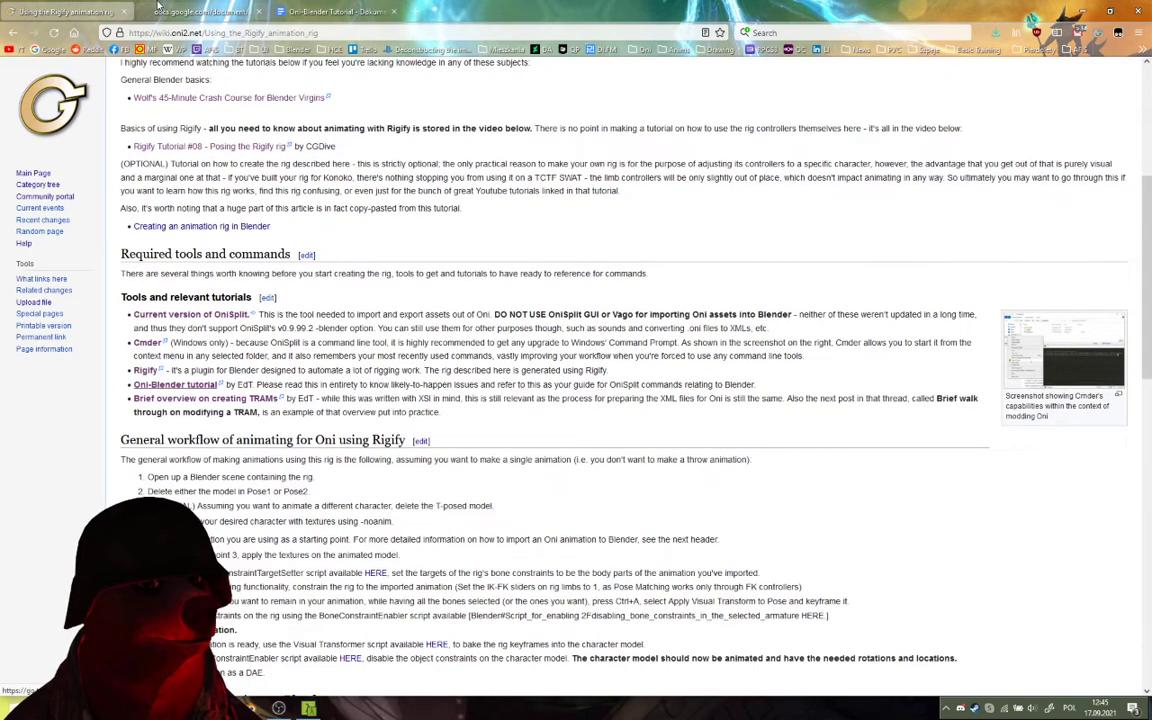
{"action": "left_click", "coordinate": [200, 11]}
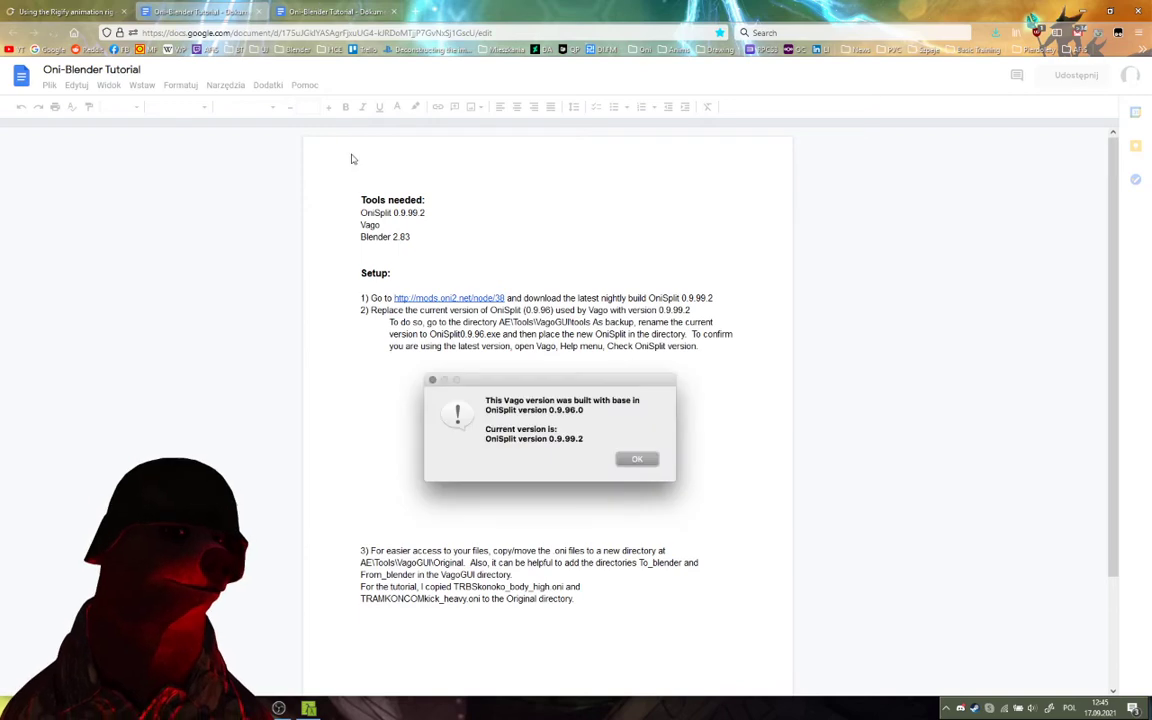
{"action": "scroll", "coordinate": [345, 175], "scroll_direction": "down", "scroll_amount": 5}
{"action": "middle_click", "coordinate": [284, 9]}
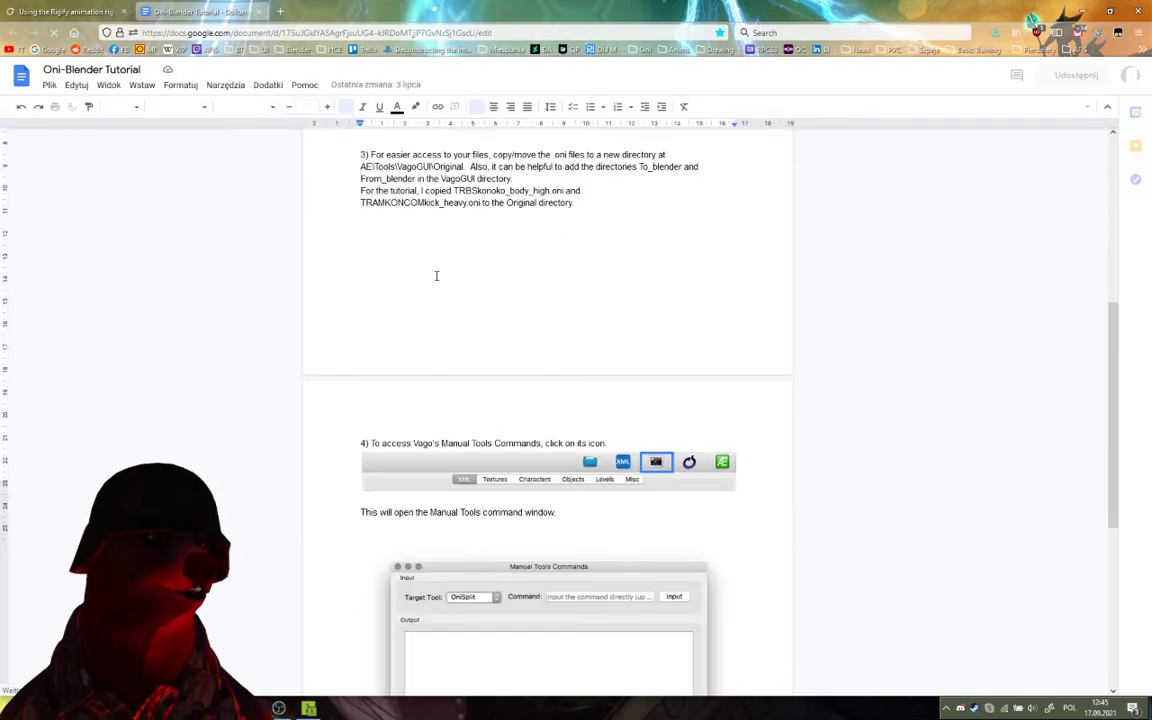
Find the Blender specific commands in the tutorial and highlight the -extract:xml command that converts a TRAM.oni file to dae
{"action": "scroll", "coordinate": [436, 275], "scroll_direction": "down", "scroll_amount": 2}
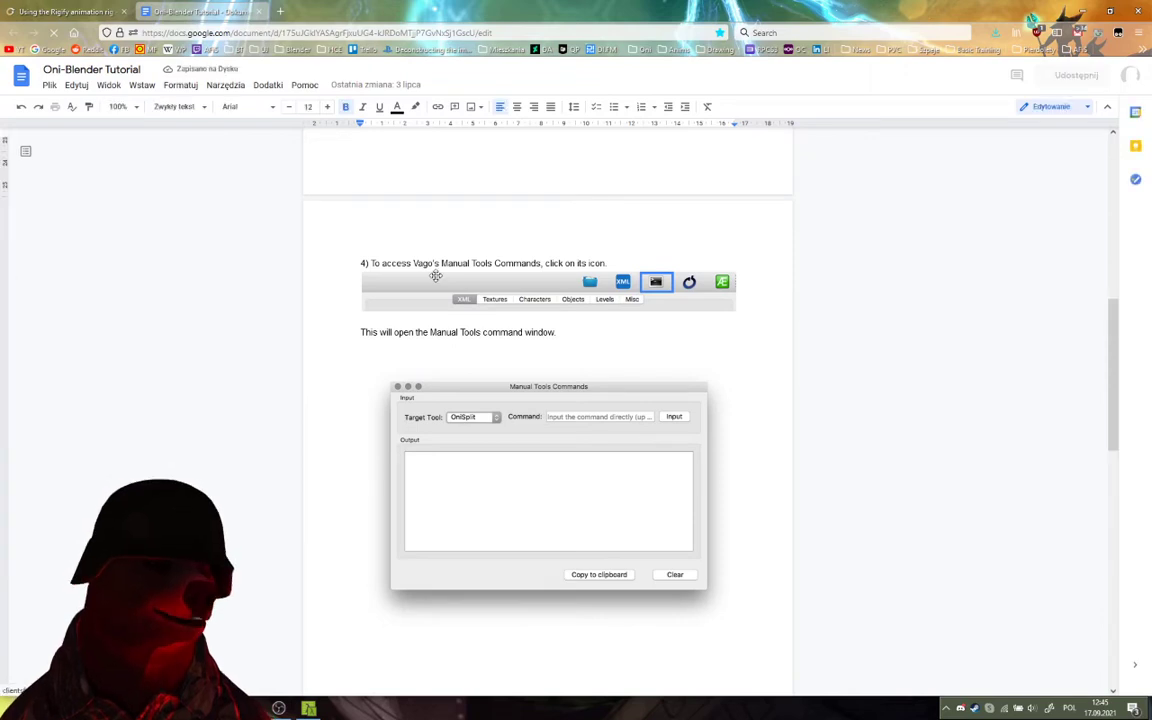
{"action": "scroll", "coordinate": [436, 275], "scroll_direction": "down", "scroll_amount": 3}
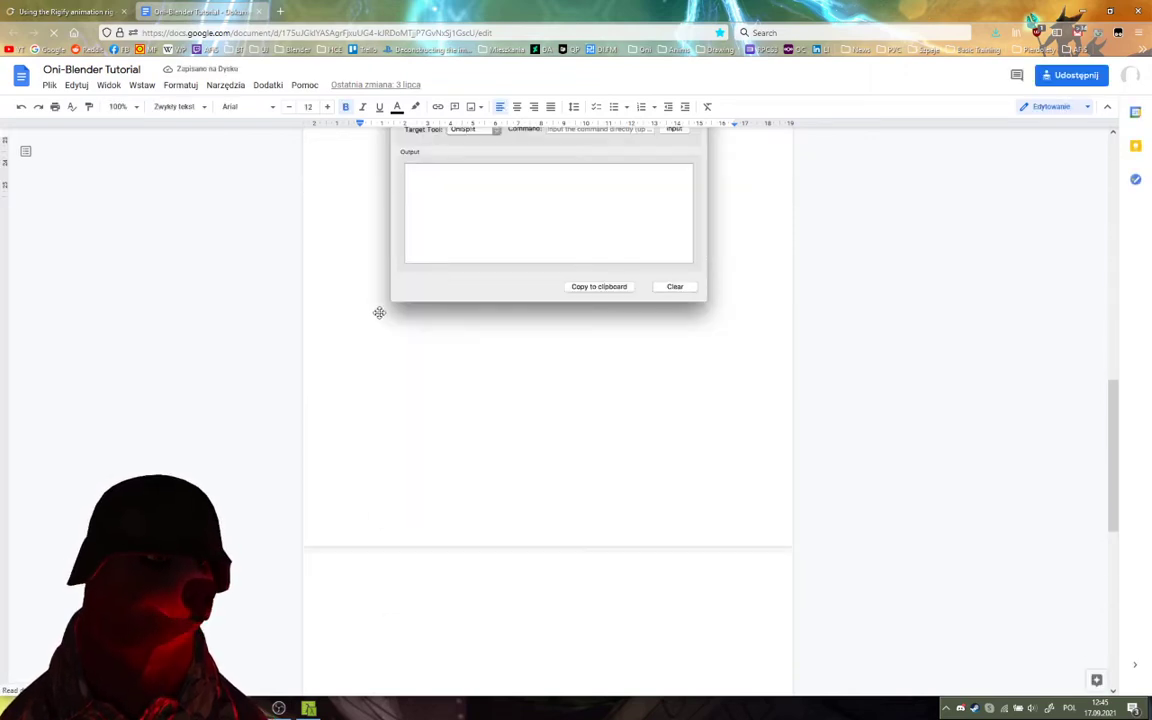
{"action": "scroll", "coordinate": [380, 311], "scroll_direction": "up", "scroll_amount": 3}
{"action": "scroll", "coordinate": [384, 311], "scroll_direction": "up", "scroll_amount": 1}
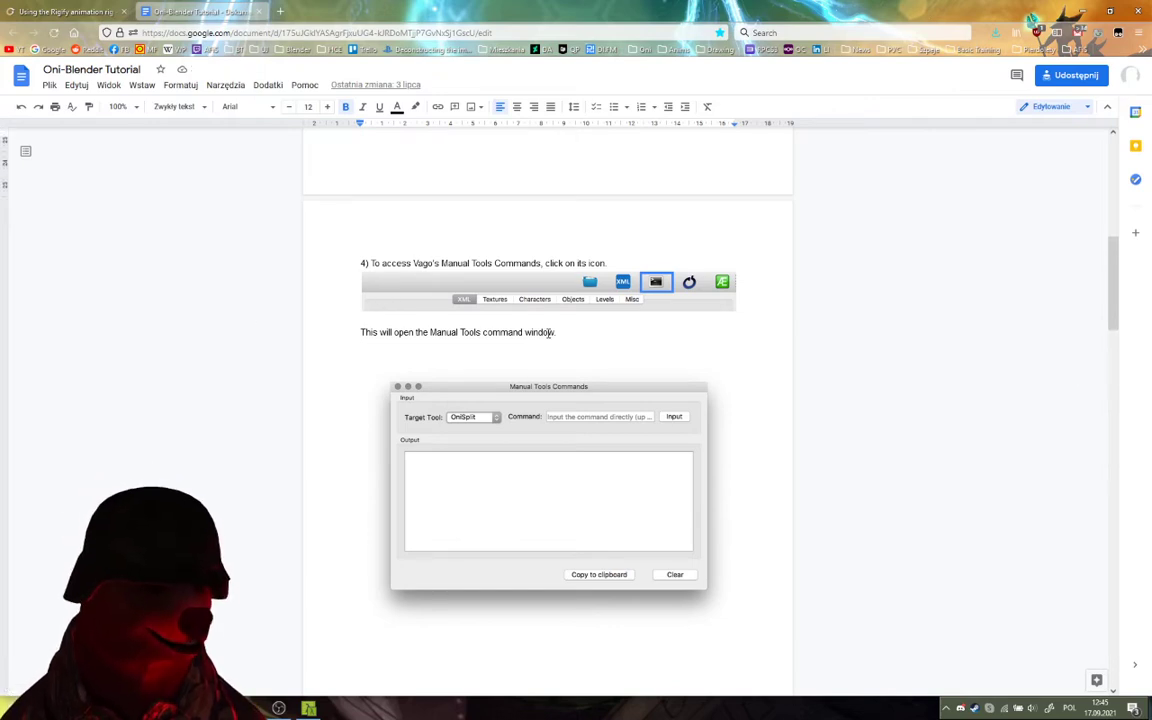
{"action": "scroll", "coordinate": [549, 333], "scroll_direction": "down", "scroll_amount": 7}
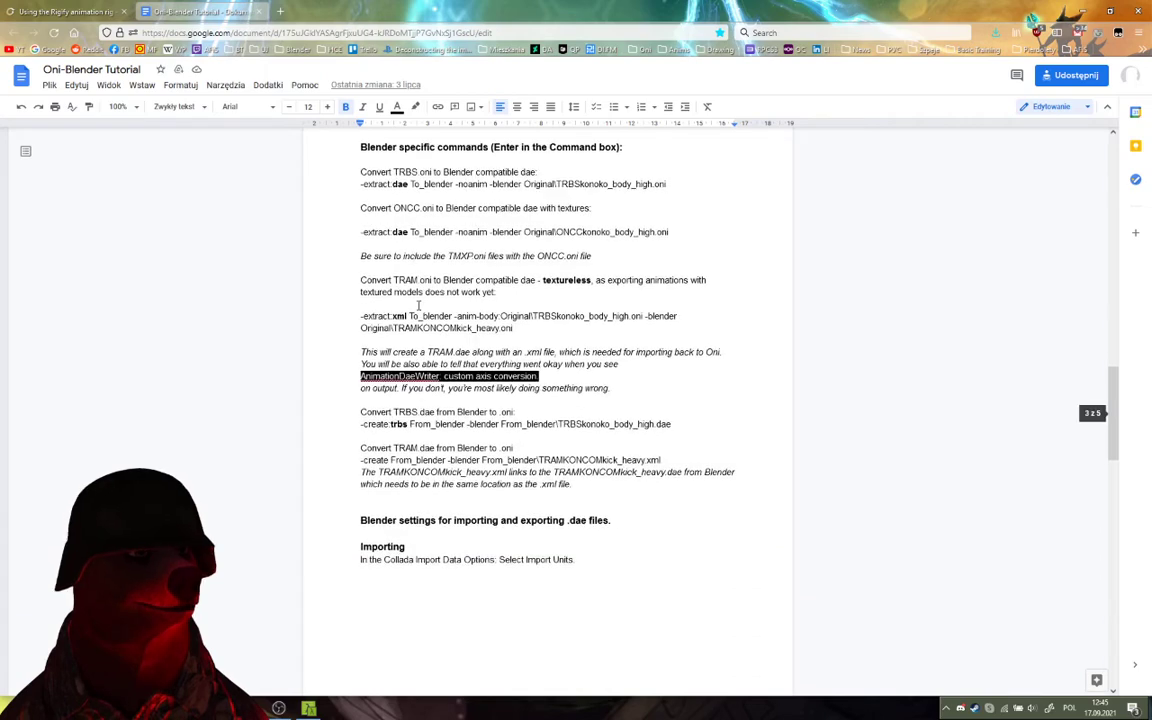
{"action": "left_click_drag", "start_coordinate": [361, 316], "coordinate": [526, 331]}
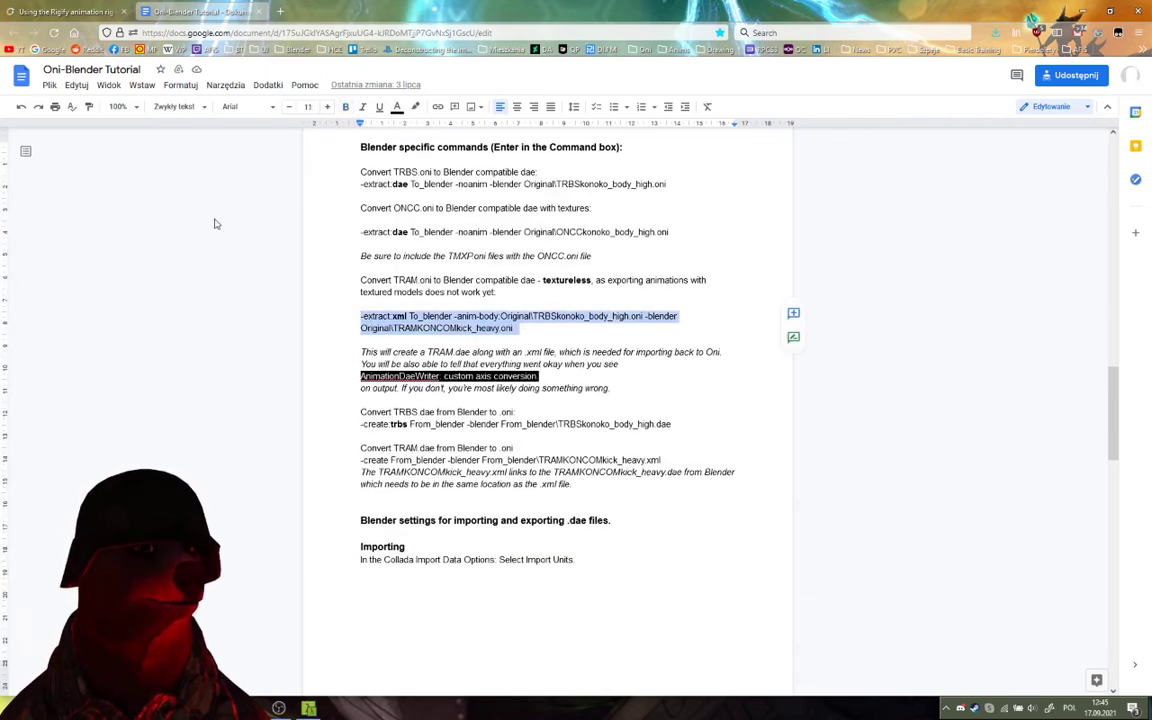
Switch to Cmder, place its window beside the highlighted command, and begin the command with "onisplit -extract:xml"
{"action": "left_click", "coordinate": [308, 709]}
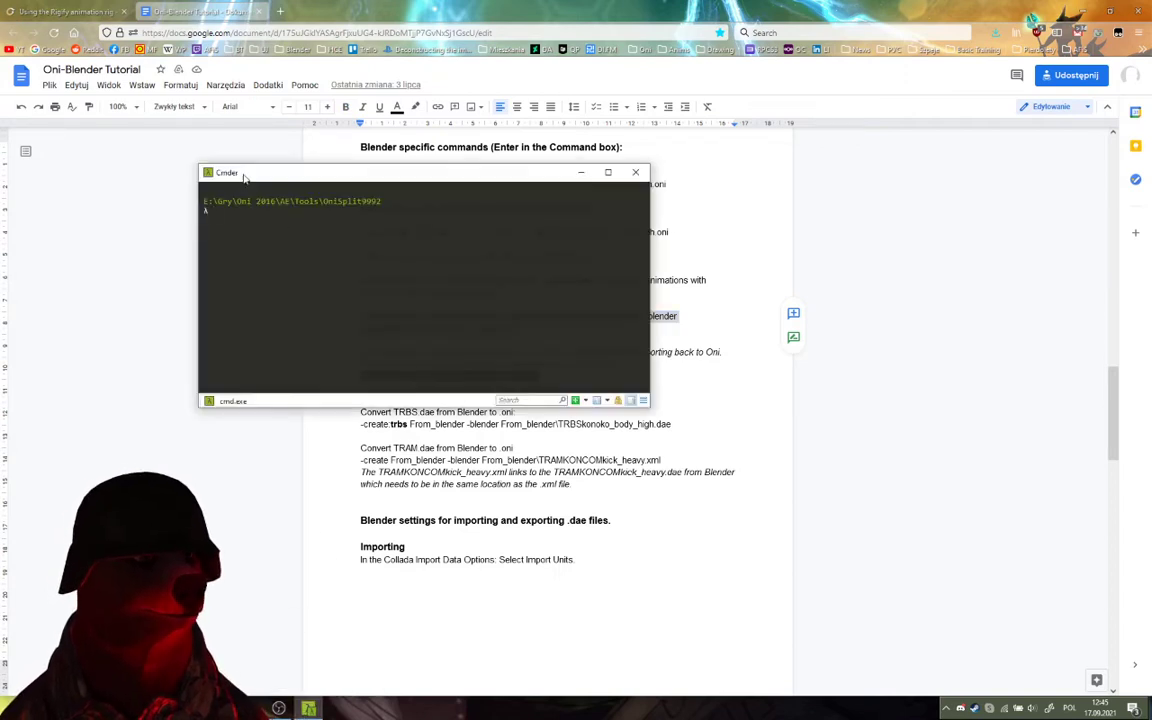
{"action": "left_click_drag", "start_coordinate": [218, 160], "coordinate": [544, 377]}
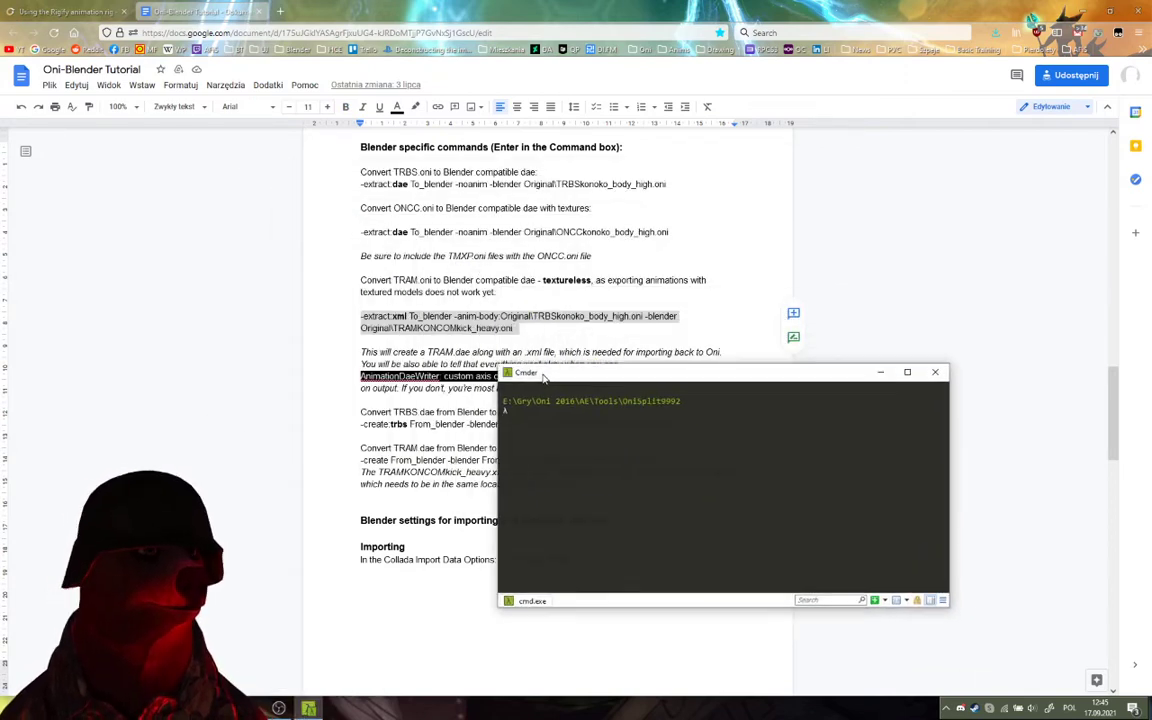
{"action": "left_click", "coordinate": [547, 440]}
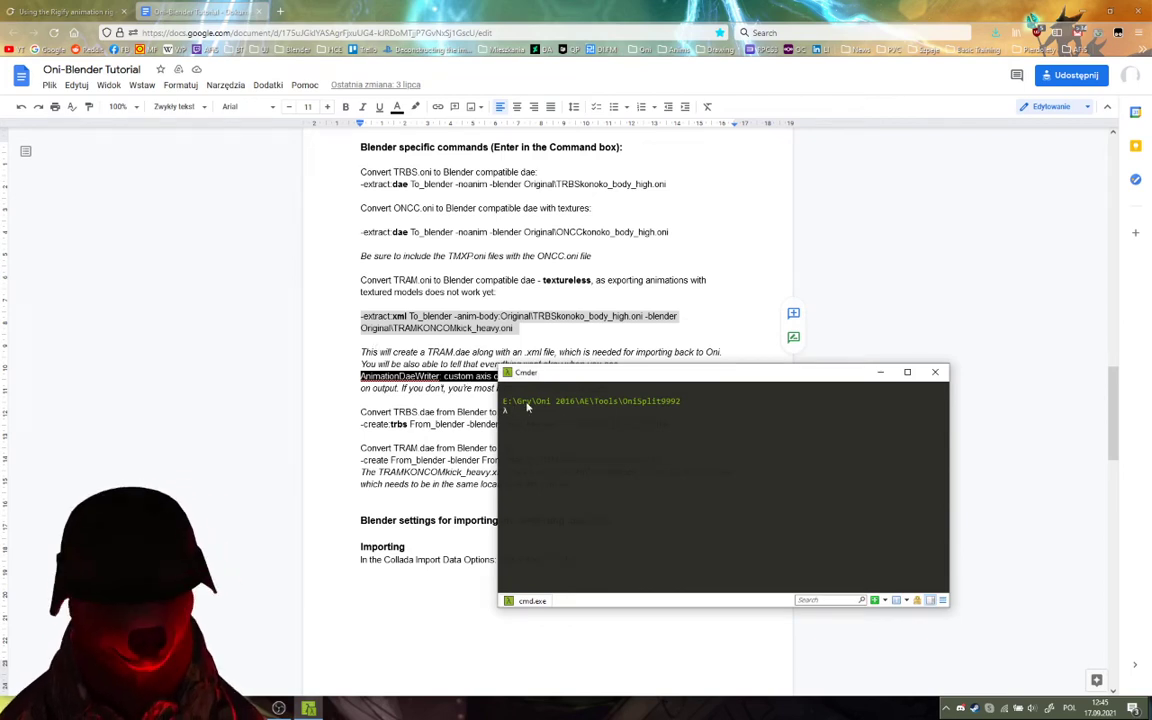
{"action": "type", "text": "onisplit -e"}
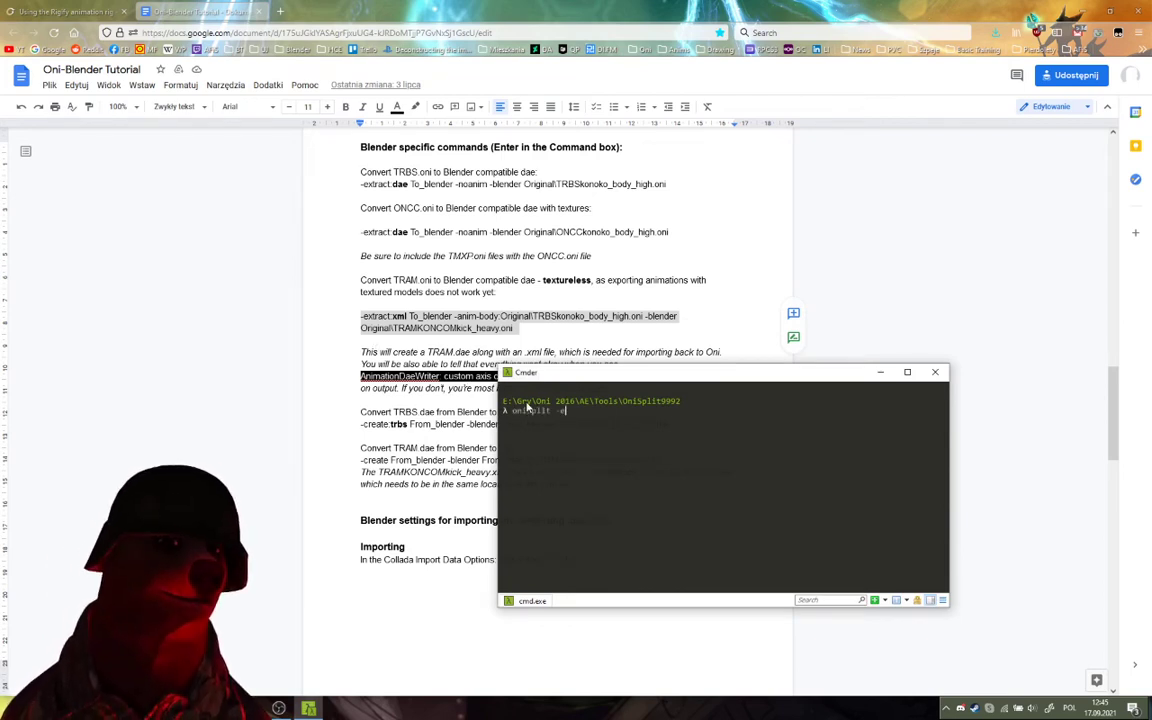
{"action": "type", "text": "xtract"}
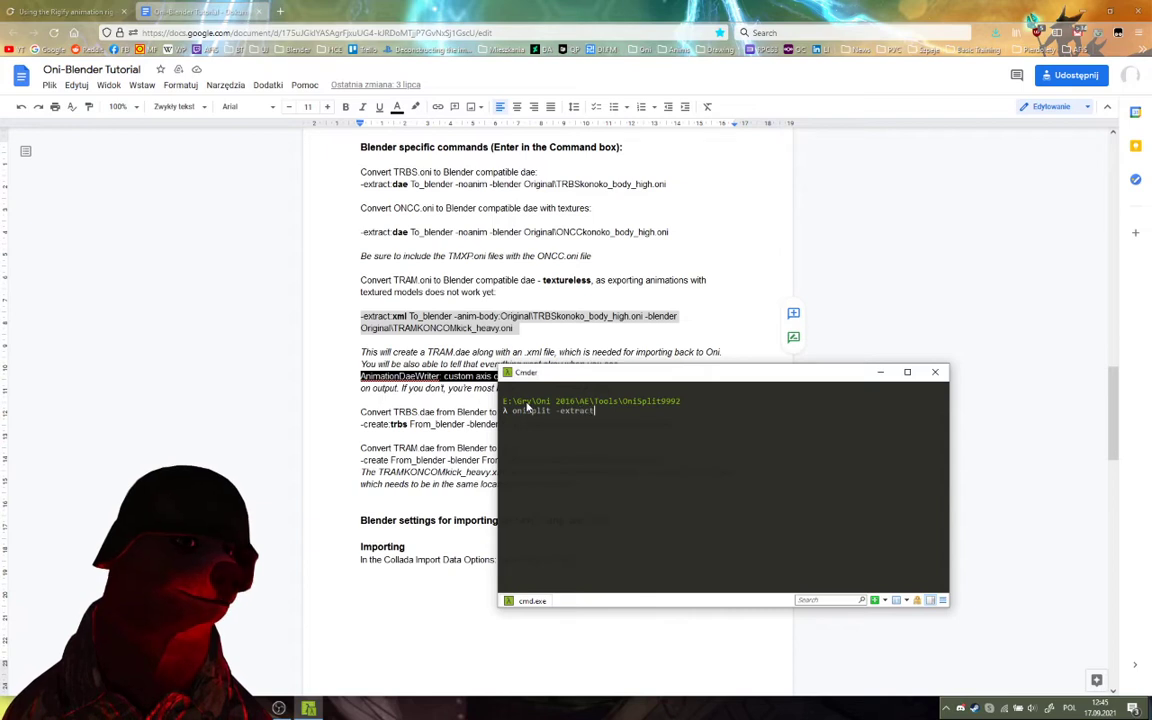
{"action": "type", "text": ":xml"}
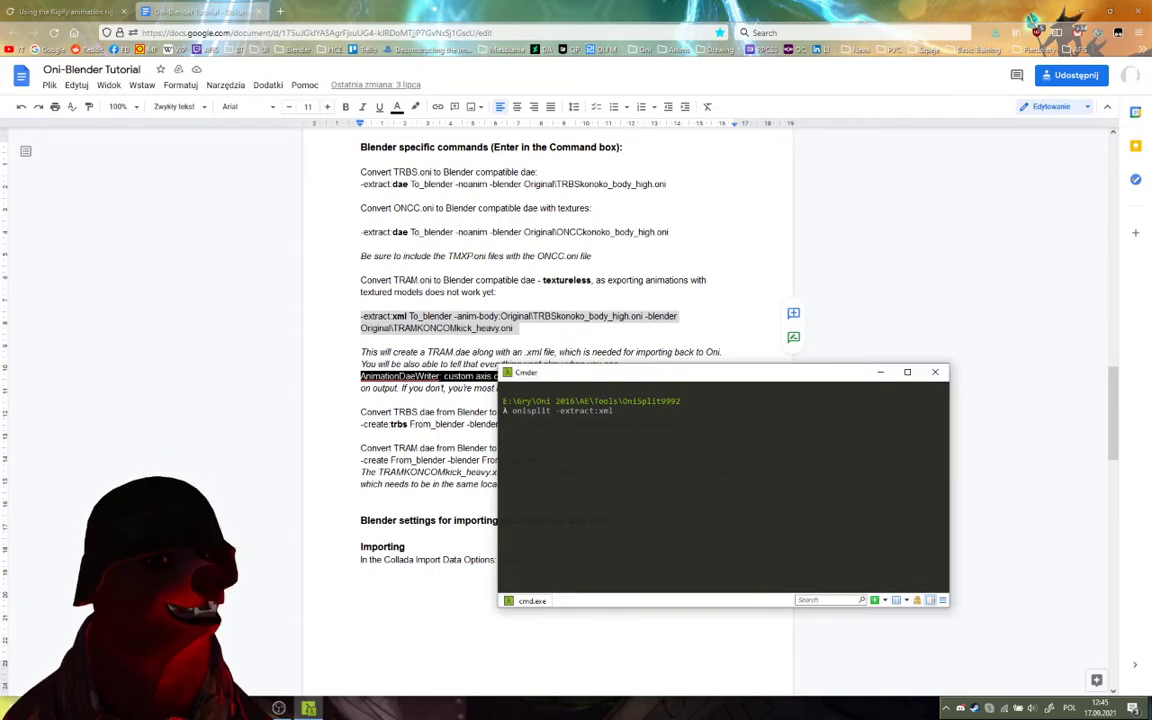
Copy the Youtube Example folder's path from File Explorer and add it after an opening quotation mark as the command's output folder
{"action": "mouse_move", "coordinate": [190, 708]}
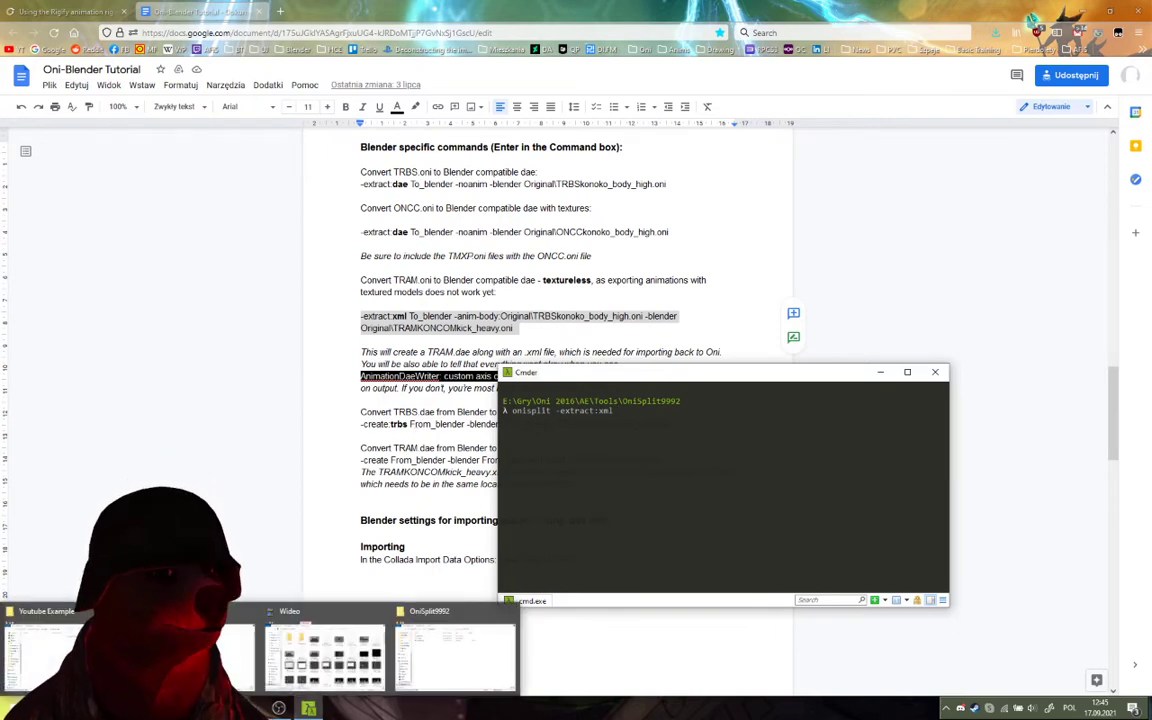
{"action": "left_click", "coordinate": [130, 650]}
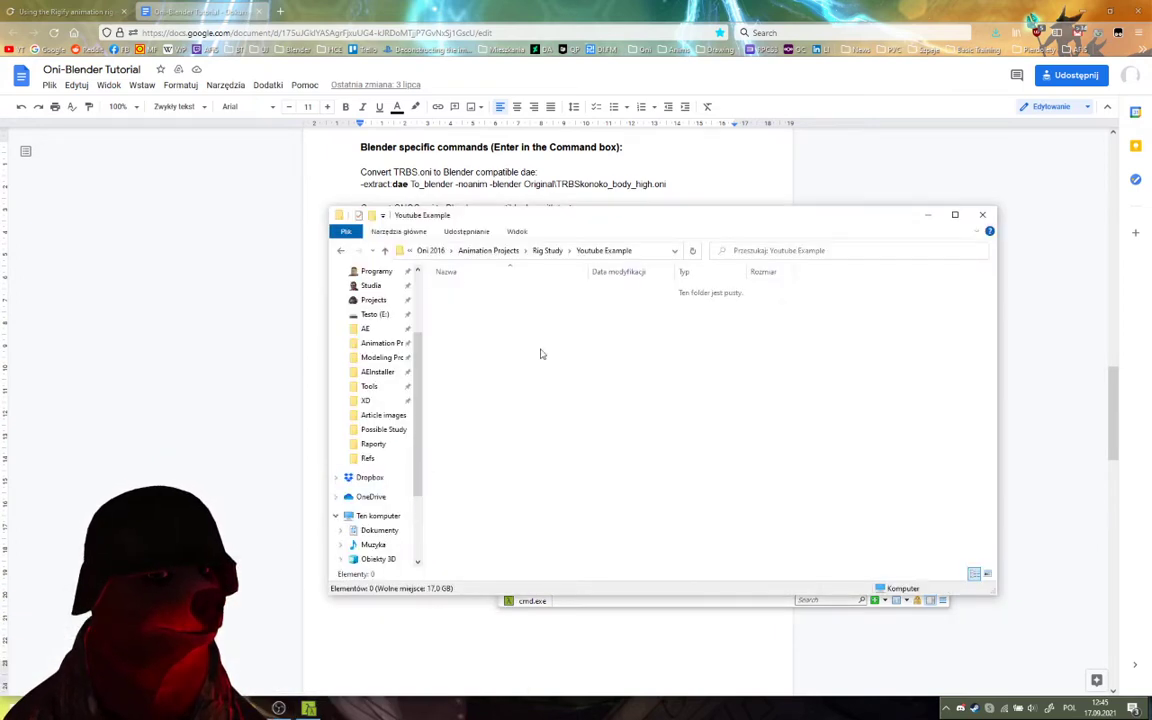
{"action": "left_click", "coordinate": [649, 252]}
{"action": "key", "text": "ctrl+c"}
{"action": "left_click_drag", "start_coordinate": [575, 213], "coordinate": [339, 142]}
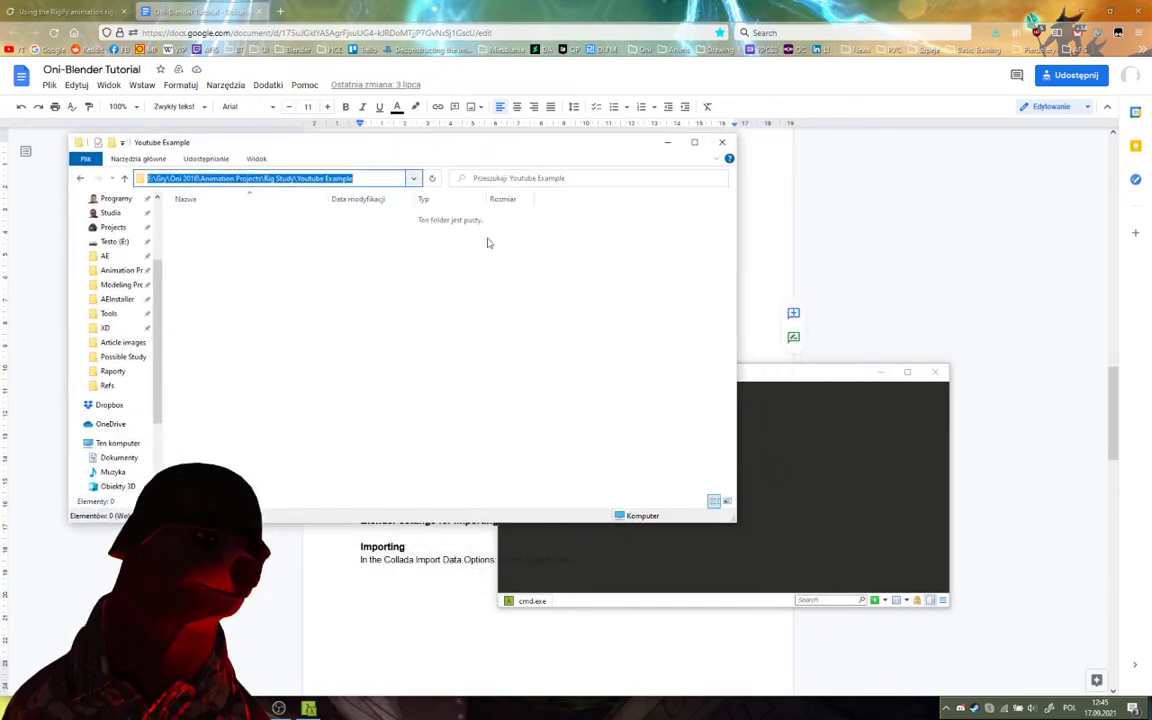
{"action": "left_click", "coordinate": [796, 474]}
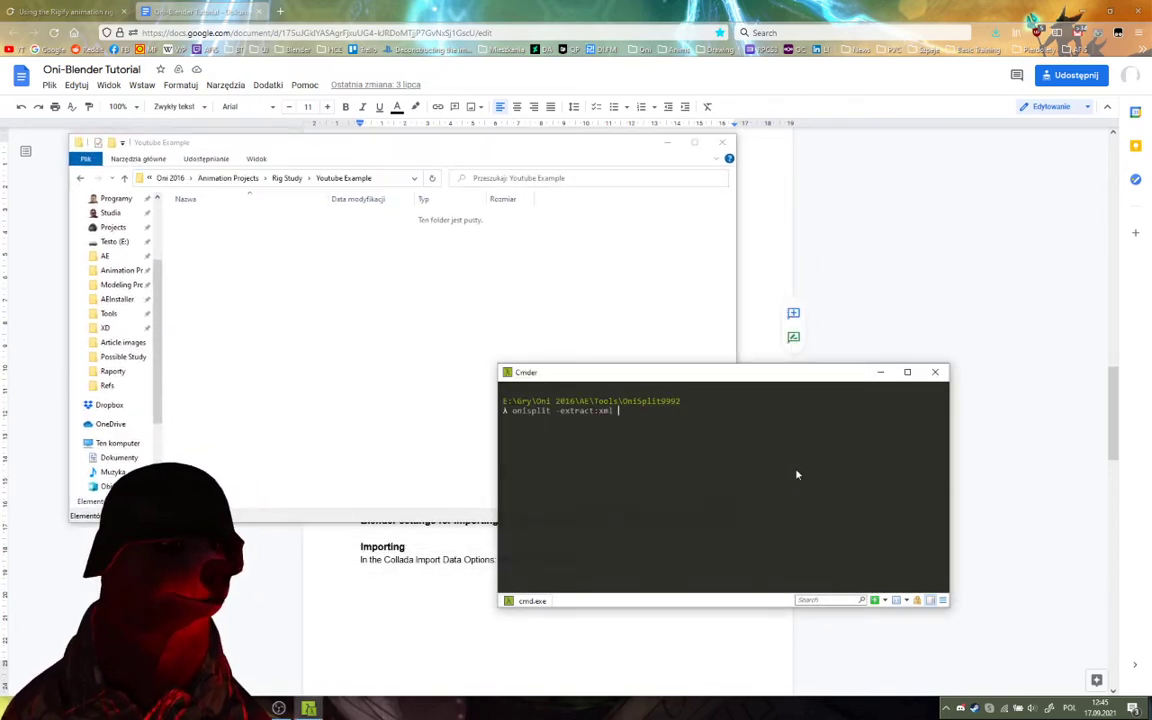
{"action": "type", "text": "\""}
{"action": "key", "text": "ctrl+v"}
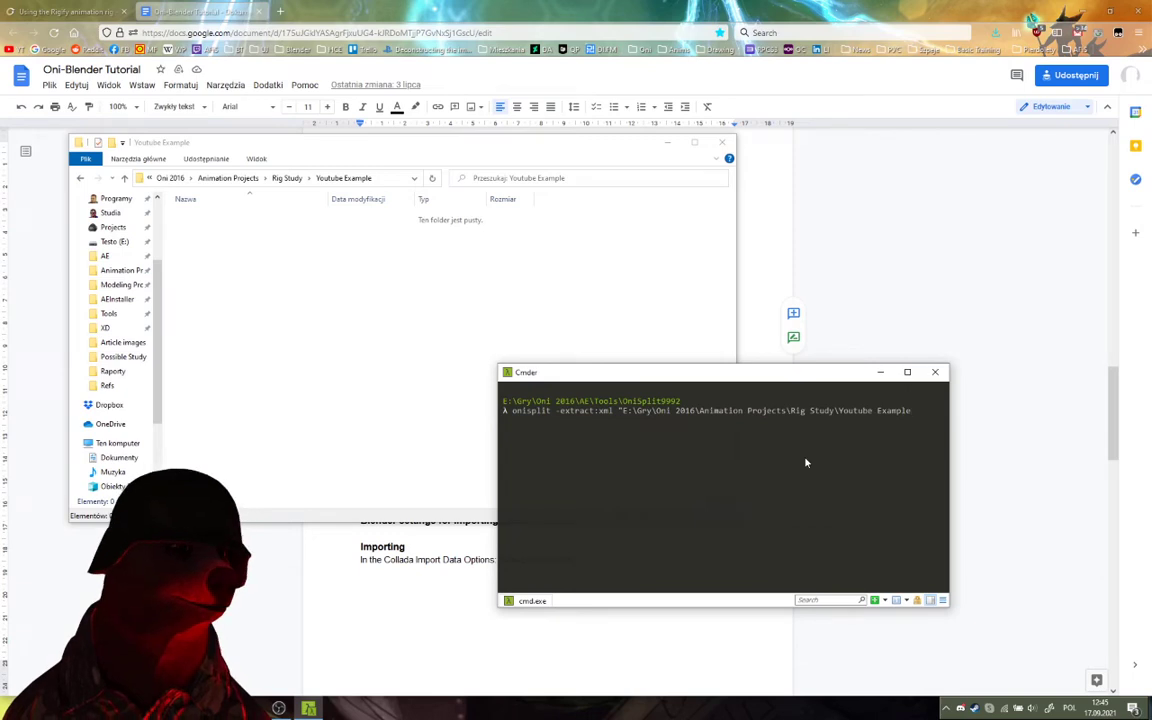
Close the output path's quotation, check the tutorial's example command, and add -anim-body: with an opening quotation mark to the Cmder command
{"action": "type", "text": "\""}
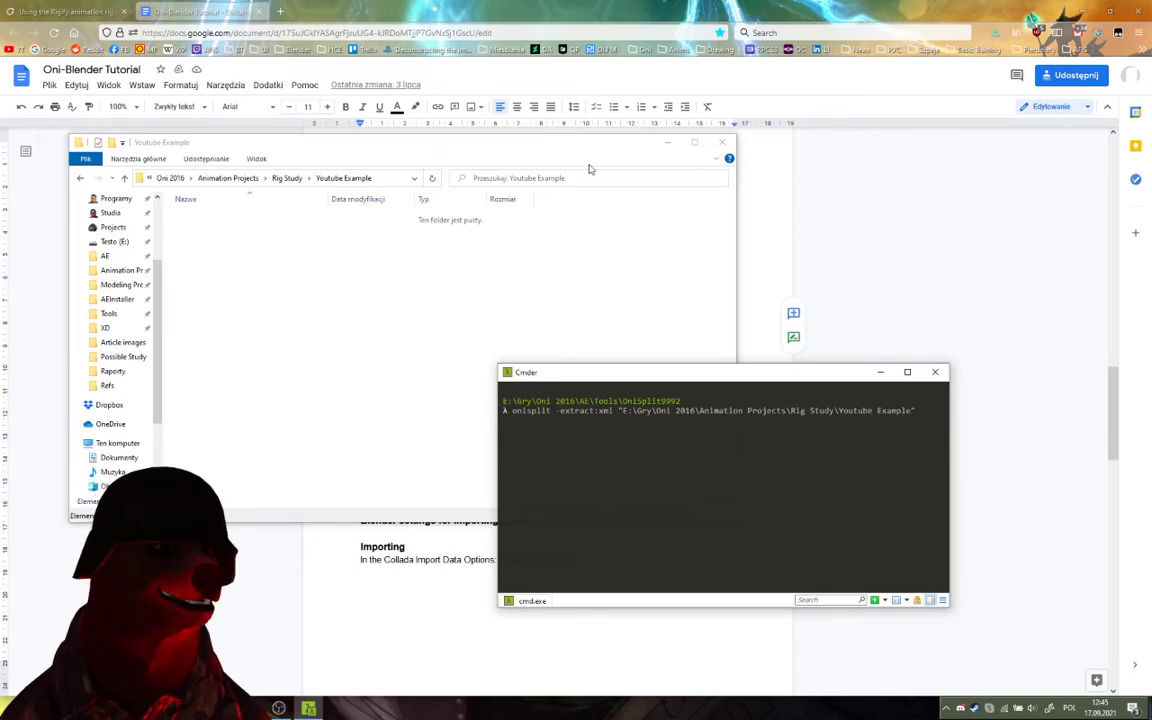
{"action": "left_click", "coordinate": [806, 324]}
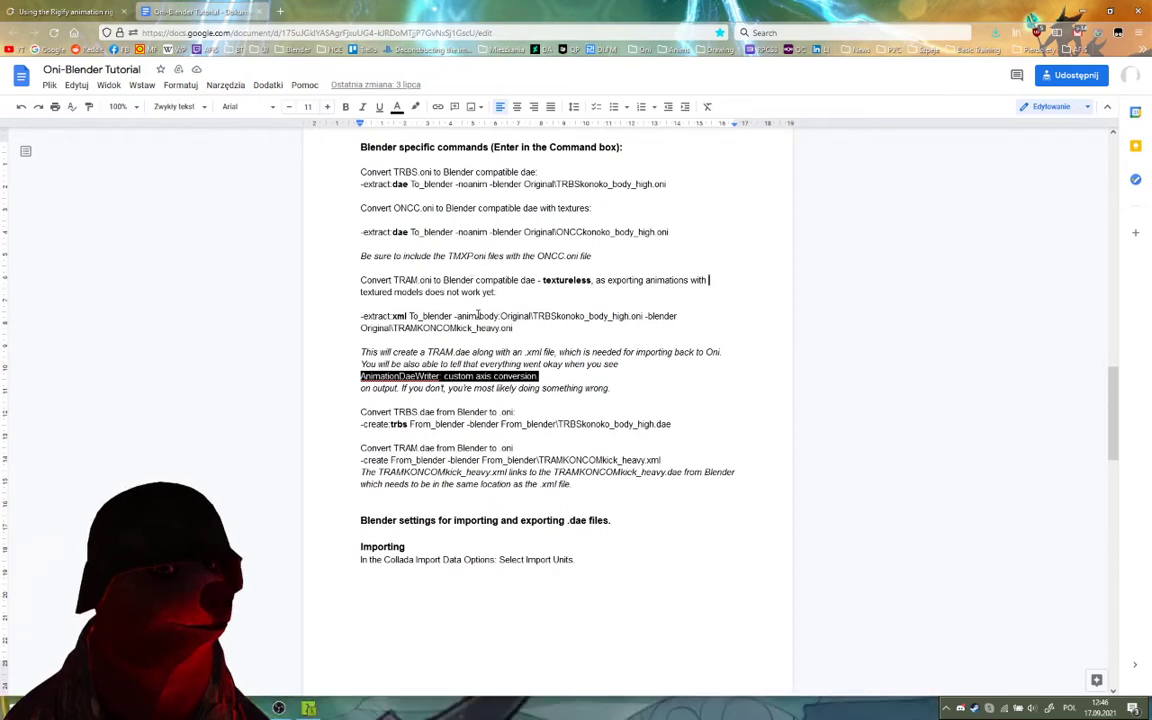
{"action": "left_click", "coordinate": [309, 706]}
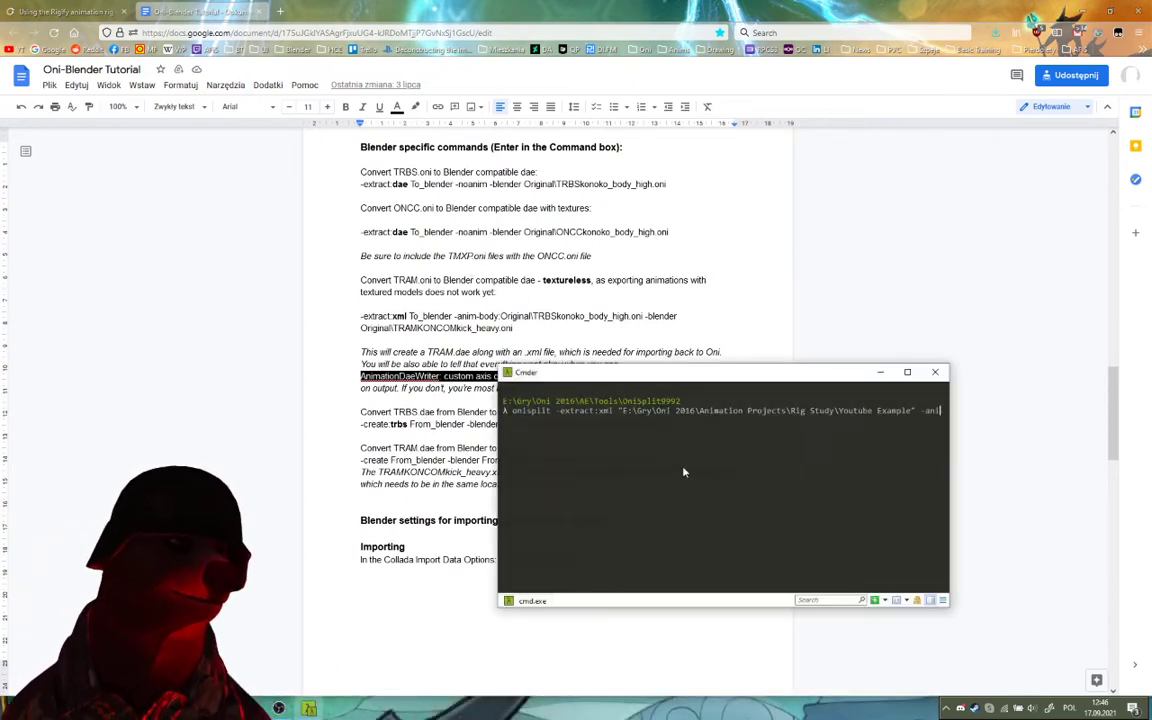
{"action": "type", "text": "m"}
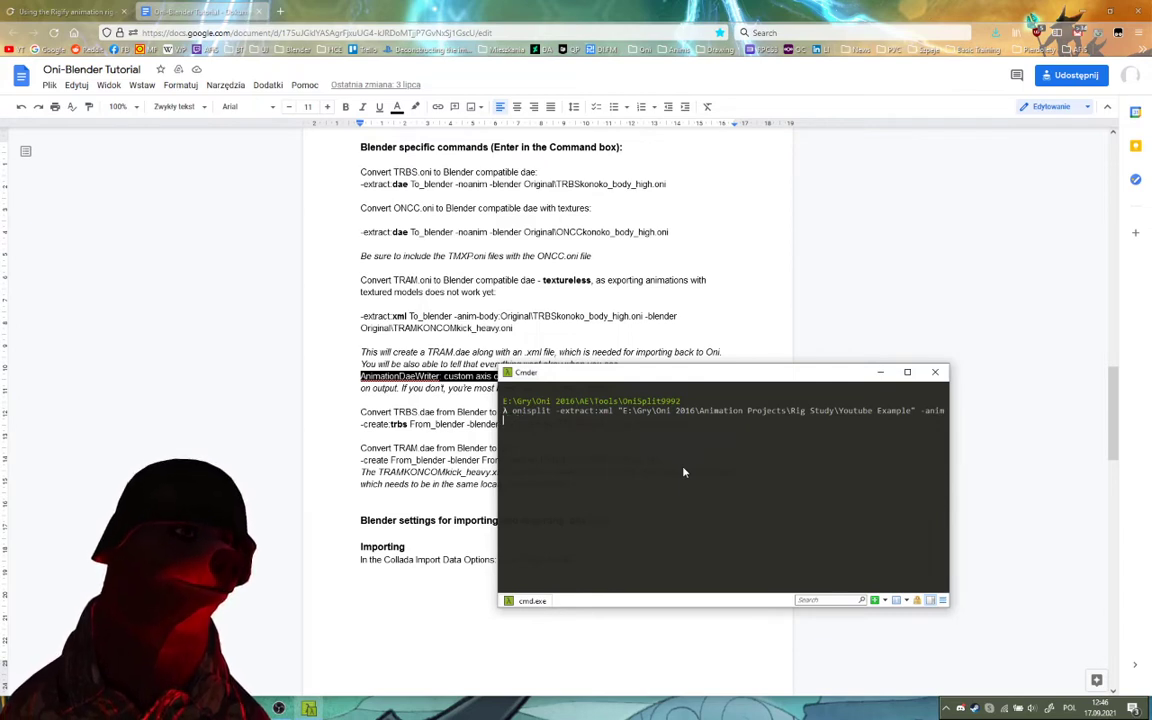
{"action": "type", "text": "-body:"}
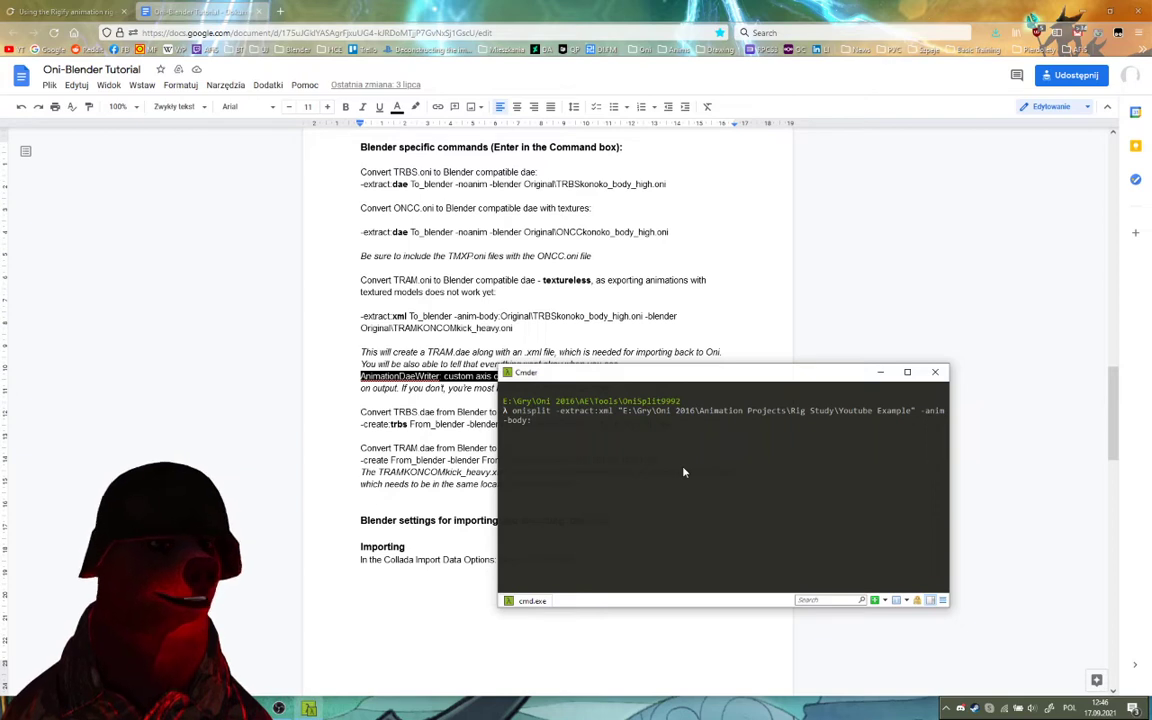
{"action": "type", "text": "\""}
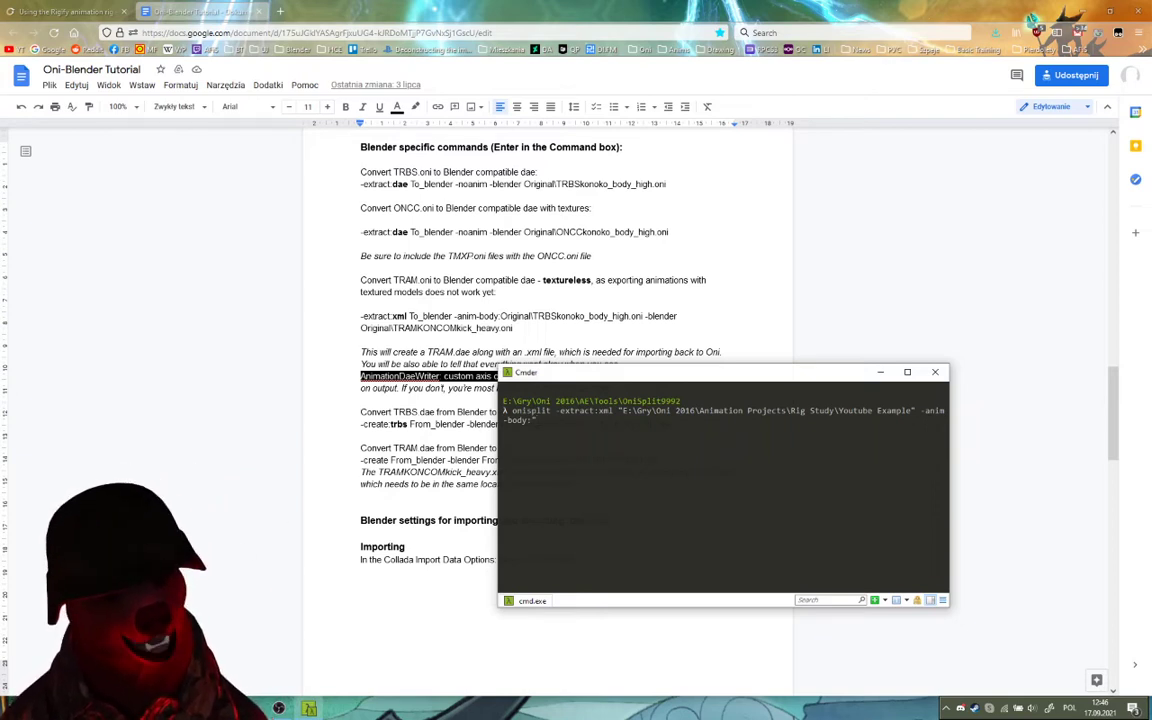
Copy the level0_Final folder's path from File Explorer and add it with a trailing backslash to the command's -anim-body: option
{"action": "mouse_move", "coordinate": [130, 708]}
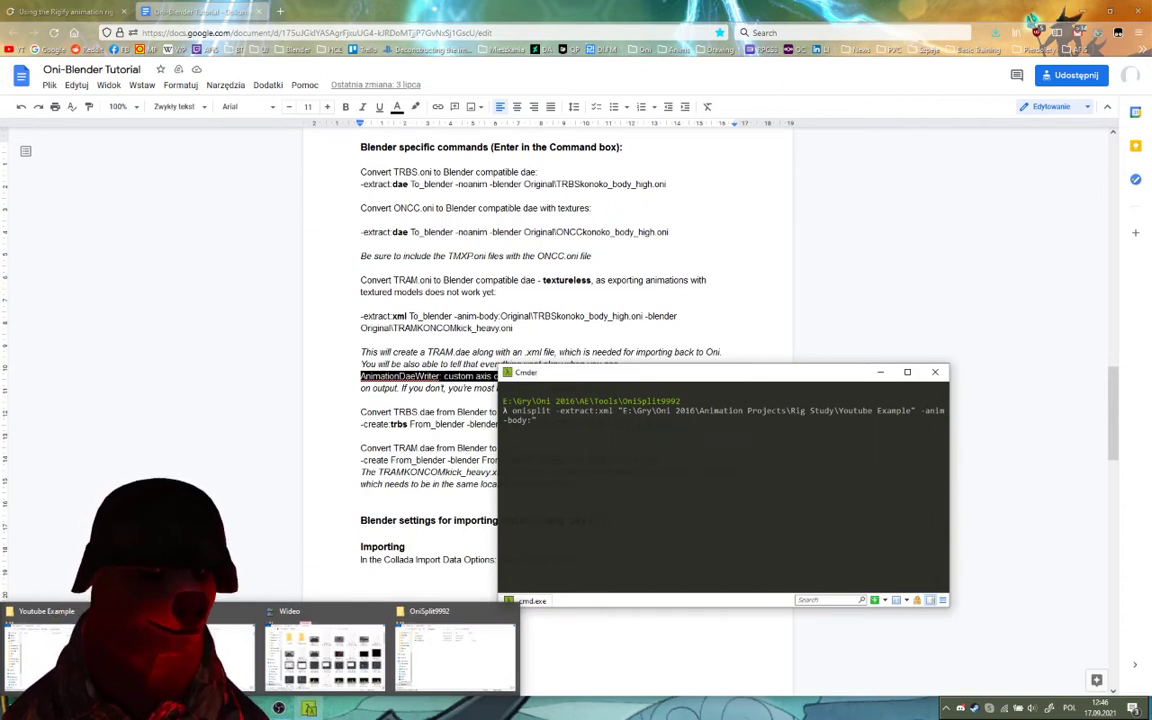
{"action": "left_click", "coordinate": [193, 655]}
{"action": "scroll", "coordinate": [602, 360], "scroll_direction": "down", "scroll_amount": 8}
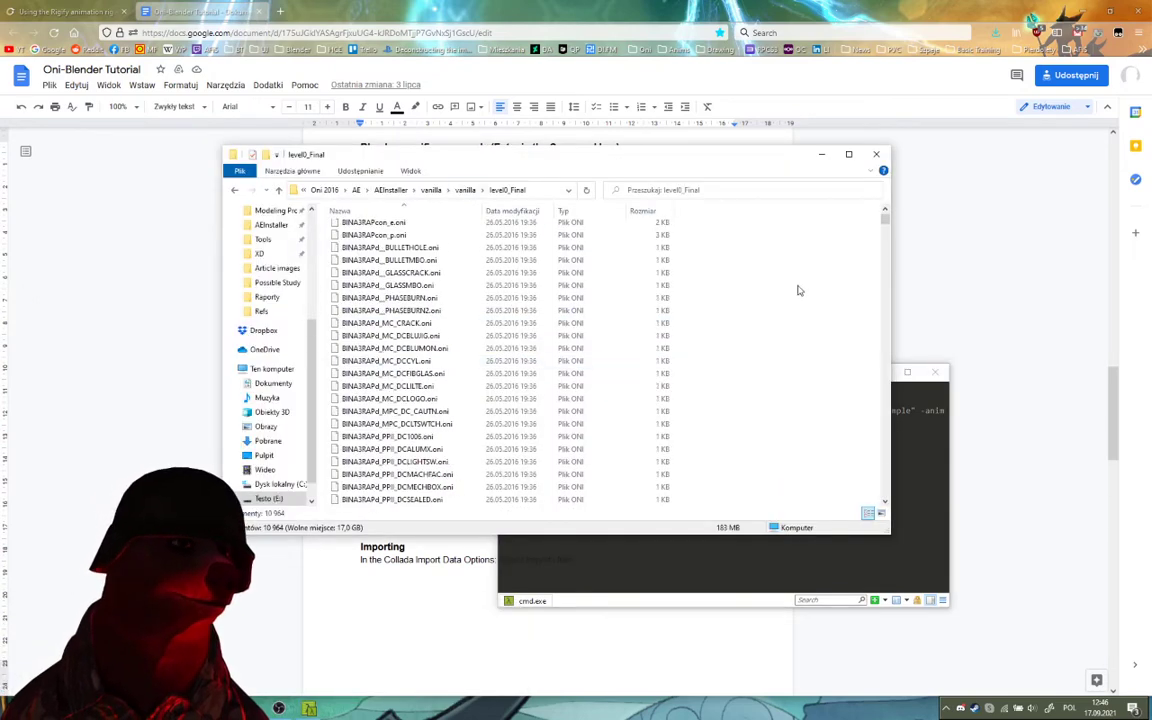
{"action": "scroll", "coordinate": [789, 406], "scroll_direction": "up", "scroll_amount": 5}
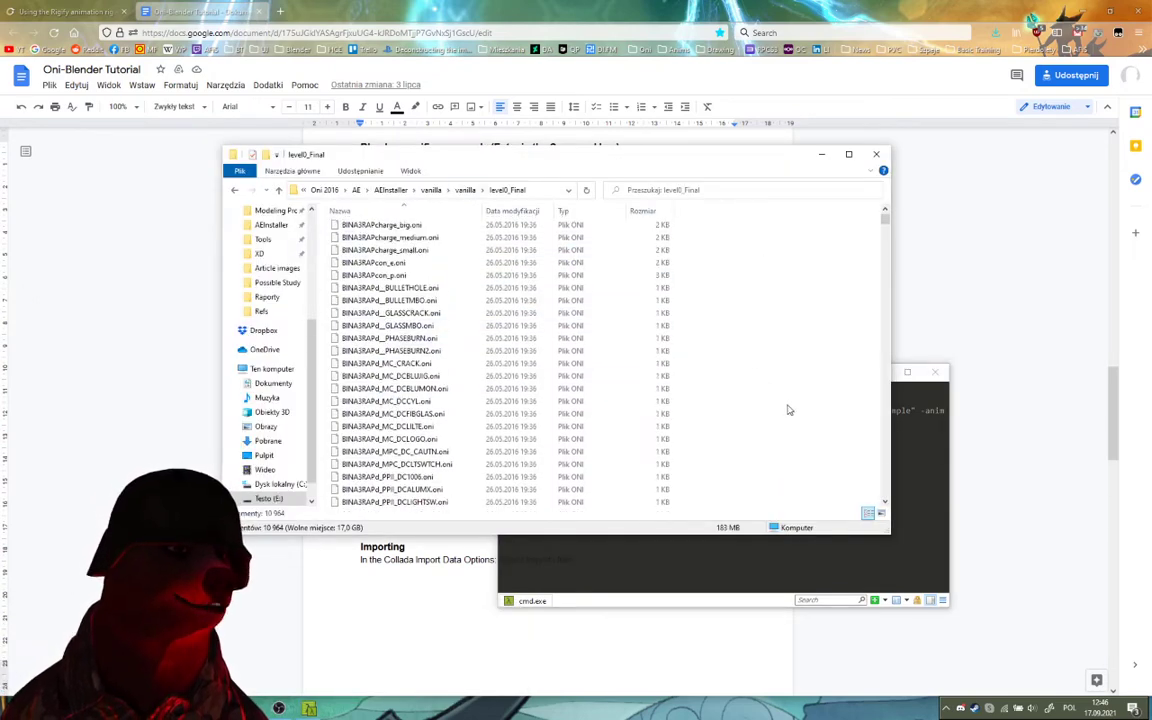
{"action": "left_click", "coordinate": [548, 190]}
{"action": "key", "text": "ctrl+c"}
{"action": "right_click", "coordinate": [500, 195]}
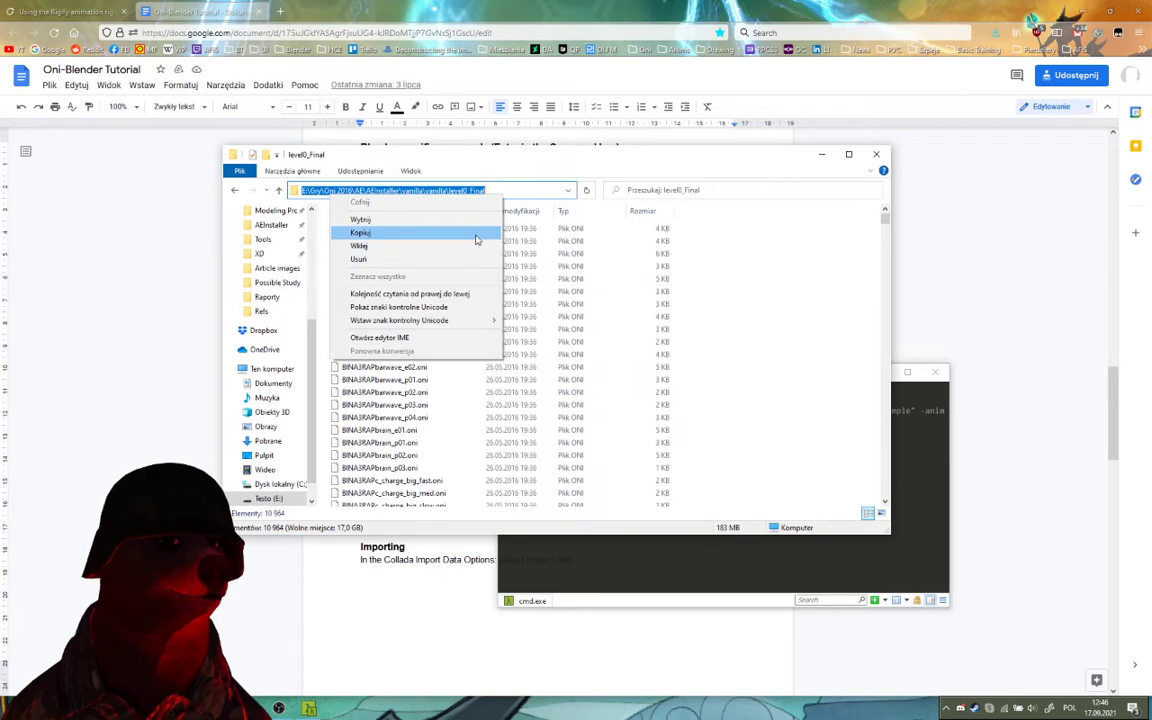
{"action": "left_click", "coordinate": [477, 233]}
{"action": "left_click", "coordinate": [730, 572]}
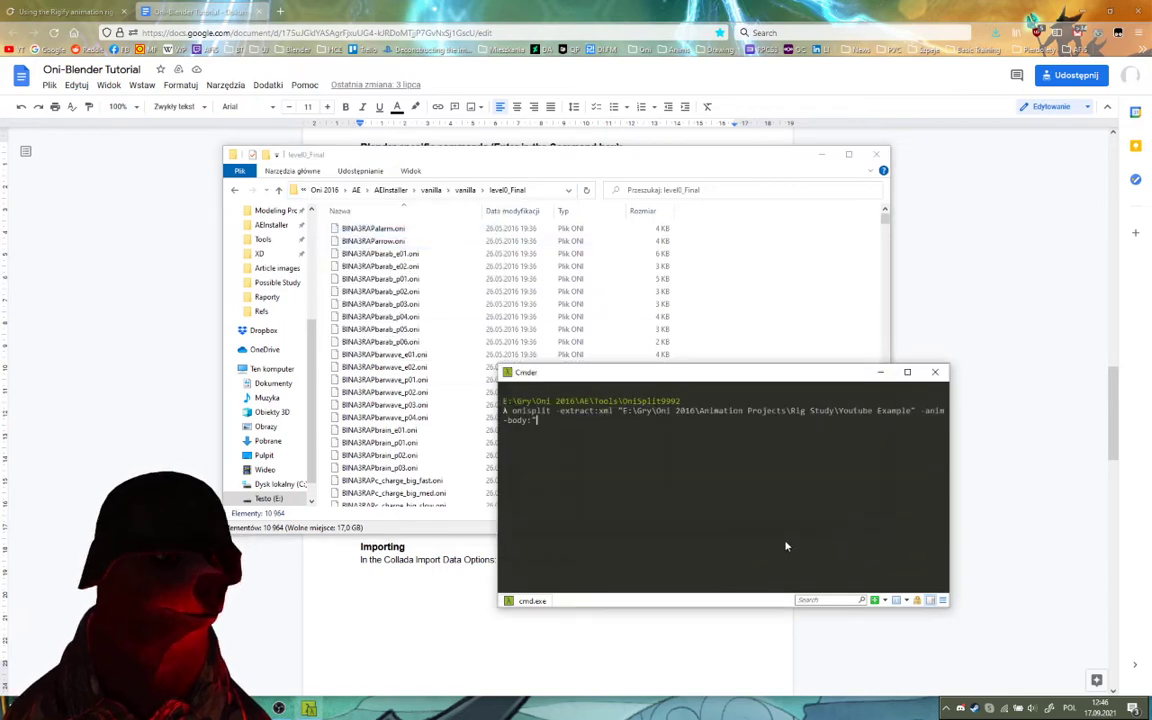
{"action": "key", "text": "ctrl+v"}
{"action": "type", "text": "\\"}
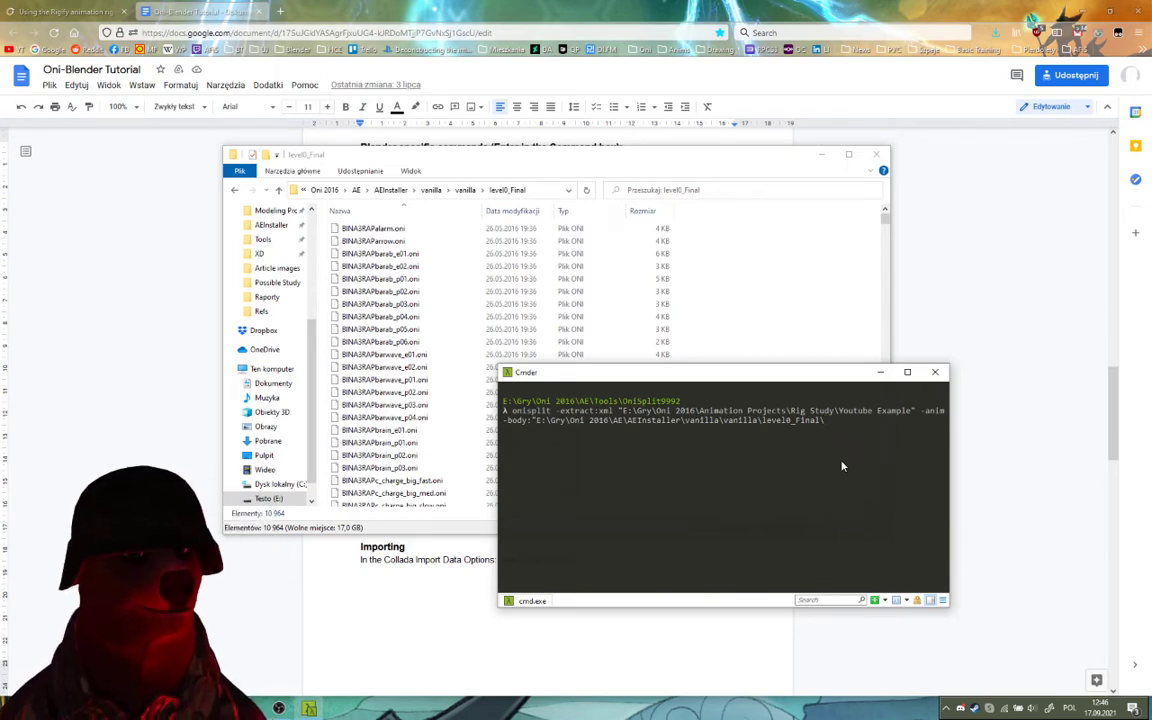
Complete the -anim-body: path with the file name TRBSkonoko_body_high.oni and a closing quotation mark
{"action": "type", "text": "TRB"}
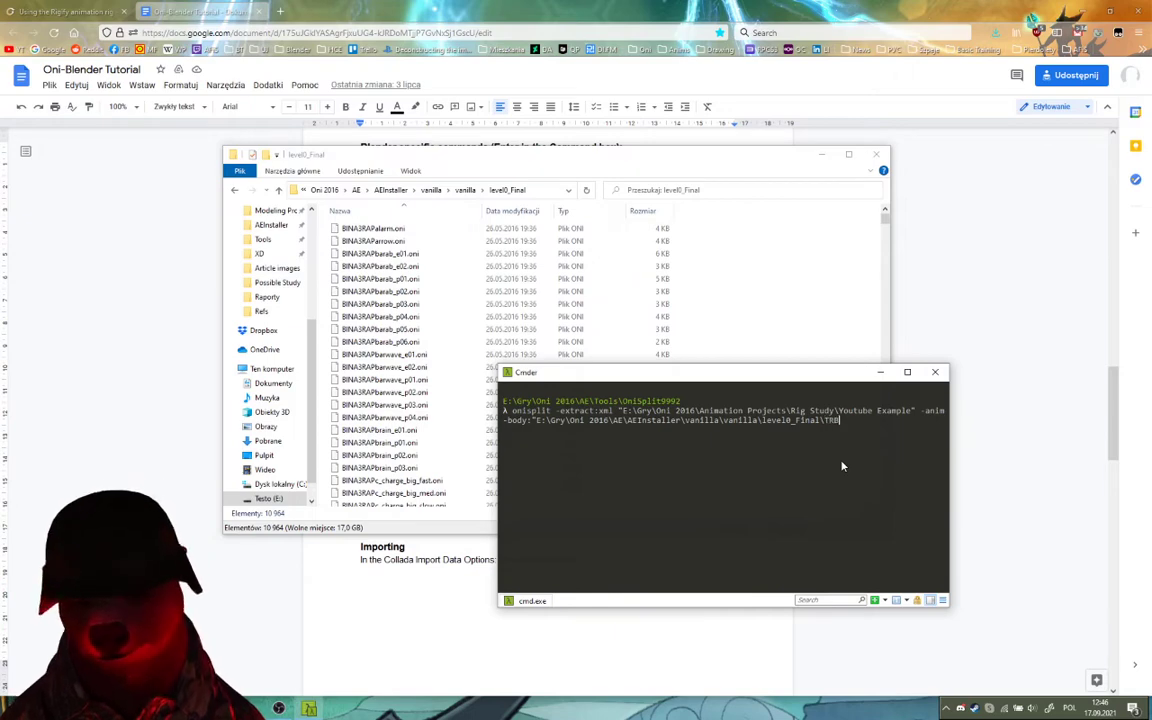
{"action": "type", "text": "SKonoko_body_high.oni\""}
{"action": "key", "text": "Tab"}
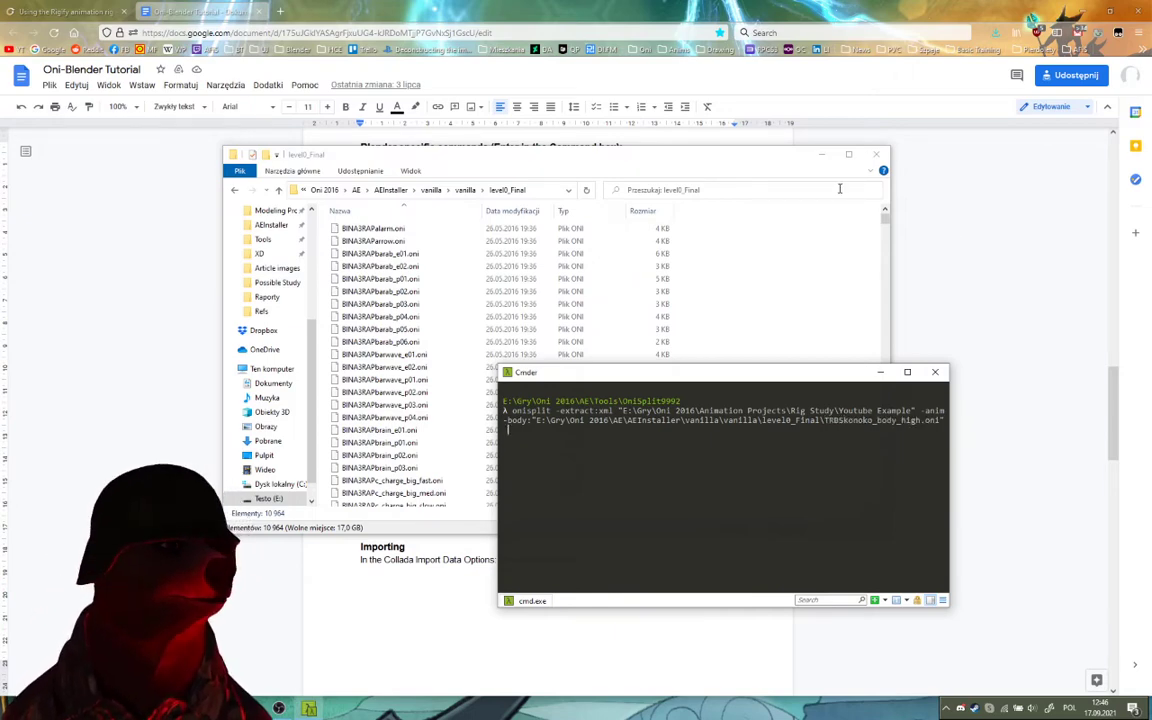
Check the tutorial for the next option, move the Cmder window clear of the example, and add -blender to the command
{"action": "left_click", "coordinate": [957, 293]}
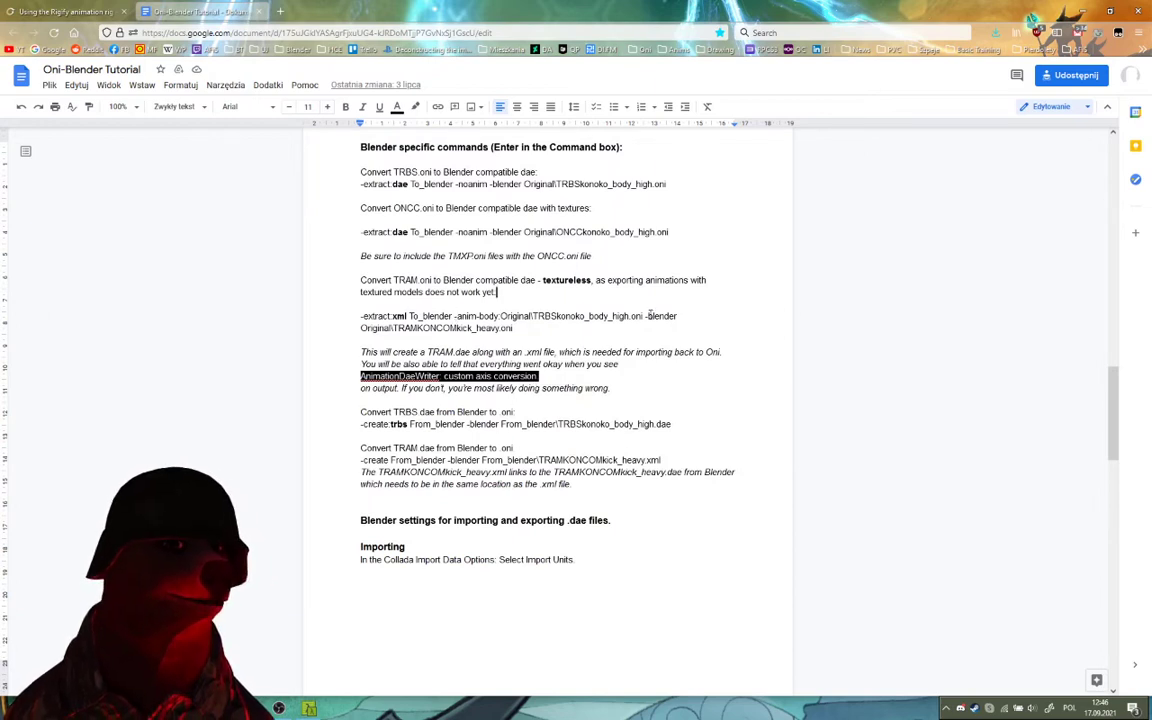
{"action": "left_click", "coordinate": [311, 710]}
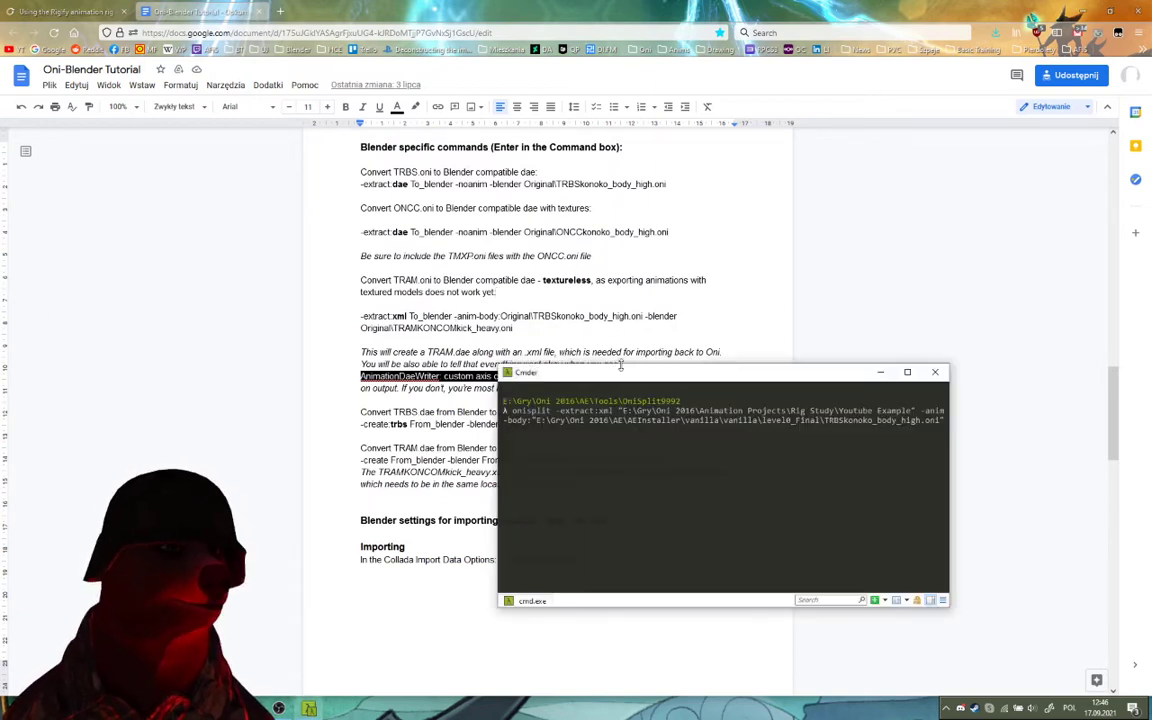
{"action": "left_click_drag", "start_coordinate": [610, 363], "coordinate": [597, 381]}
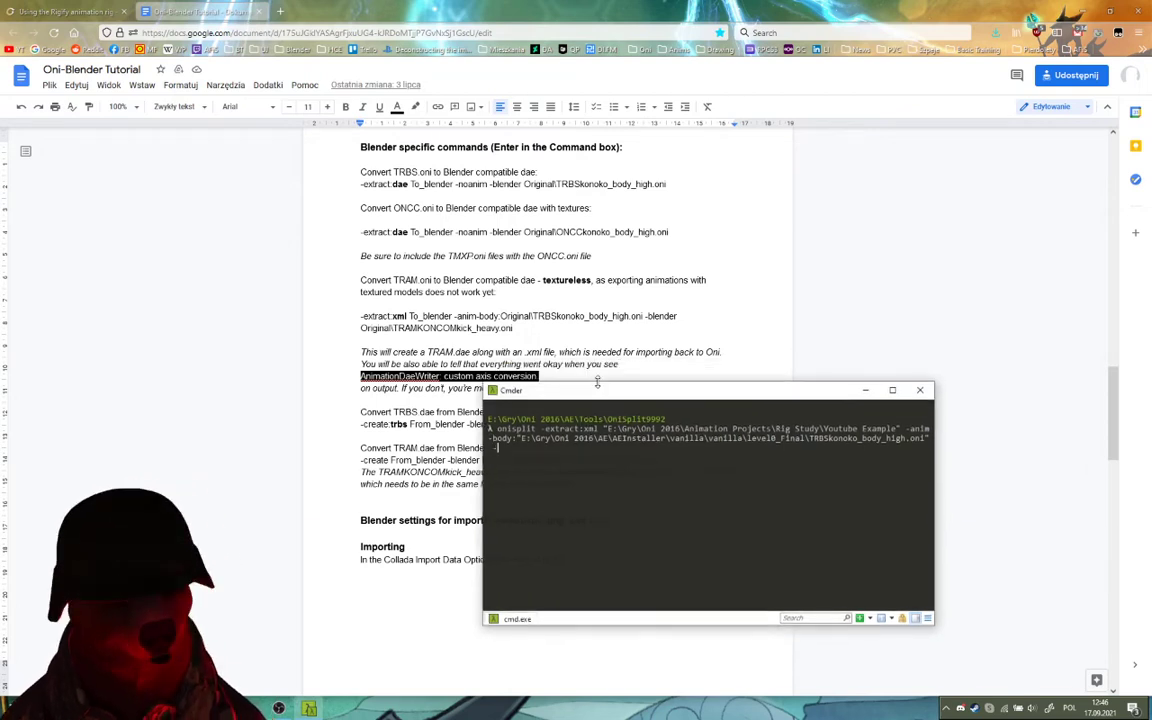
{"action": "type", "text": "-blender "}
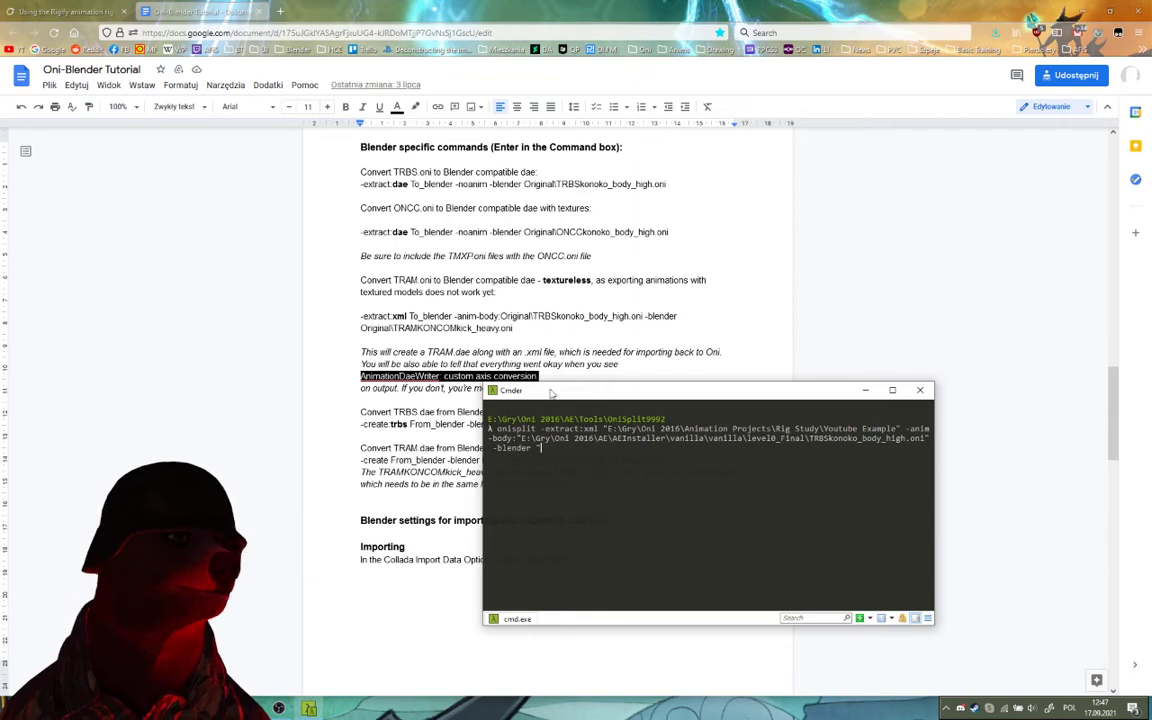
Add the quoted level0_Final path with TRAMKONCOMcomb_k_k_kfw.oni as the source animation and run the extraction command
{"action": "type", "text": "\""}
{"action": "key", "text": "ctrl+v"}
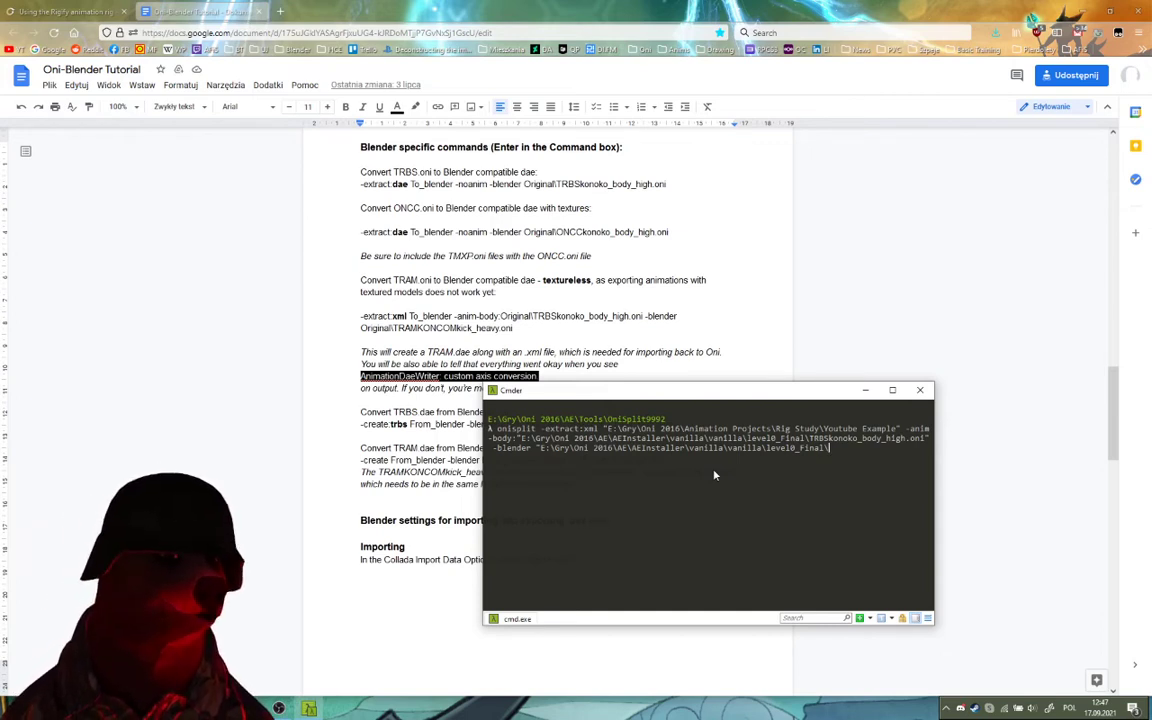
{"action": "type", "text": "TRAMKONCOM"}
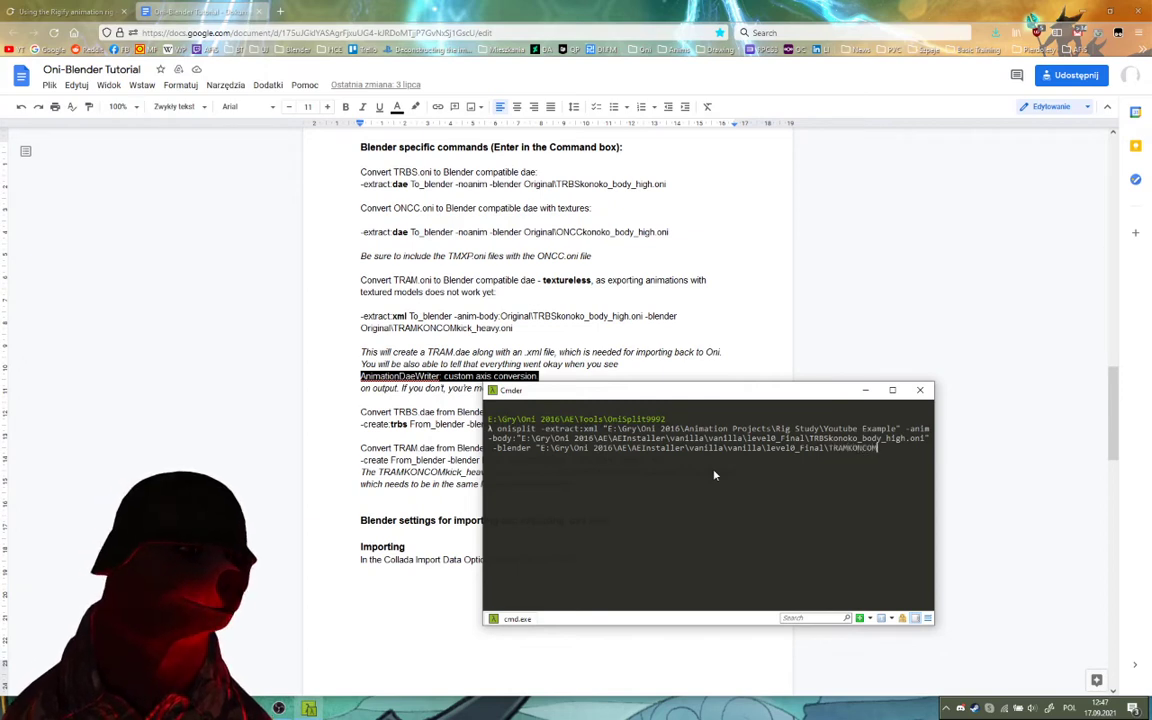
{"action": "type", "text": "comb_k_"}
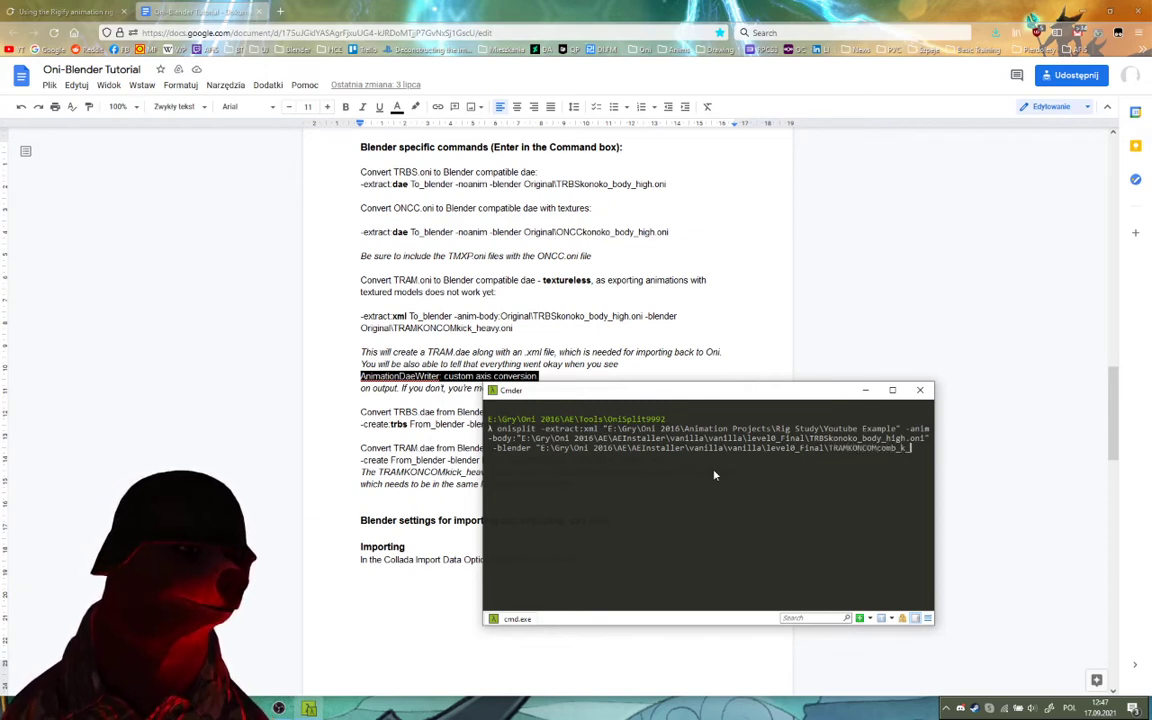
{"action": "type", "text": "k_kf"}
{"action": "key", "text": "Tab"}
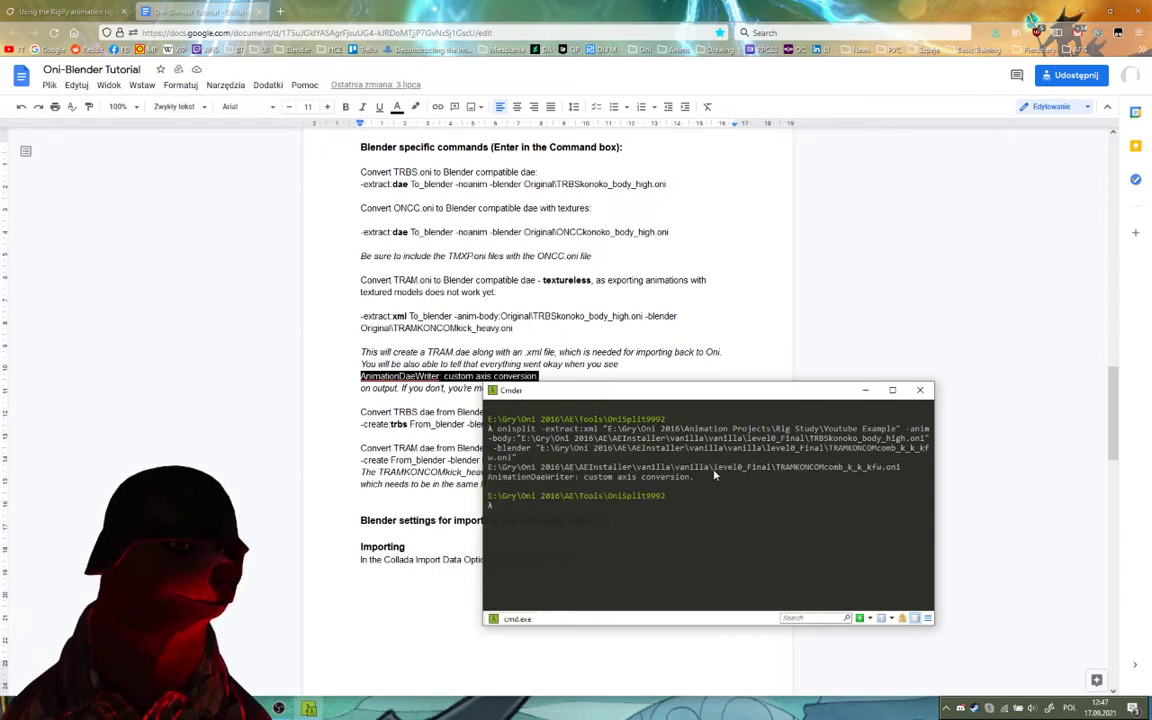
Highlight the AnimationDaeWriter line in the command output and inspect the extracted files in the Youtube Example folder
{"action": "key", "text": "ctrl+v"}
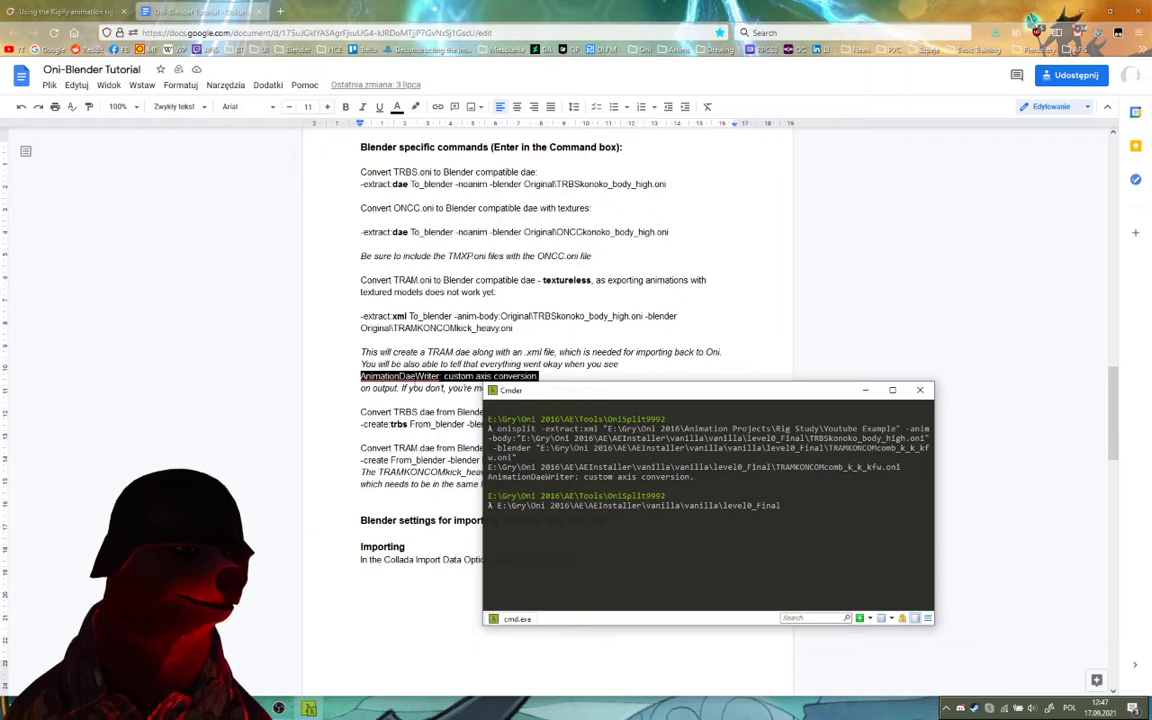
{"action": "left_click_drag", "start_coordinate": [694, 480], "coordinate": [488, 478]}
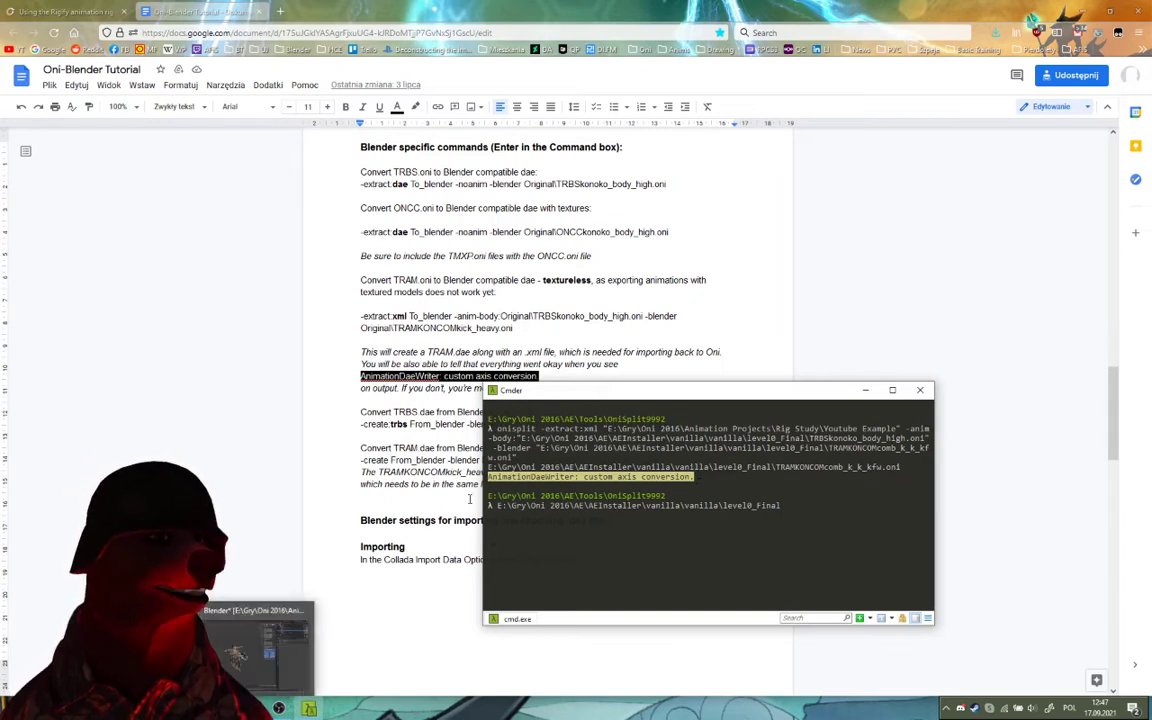
{"action": "left_click", "coordinate": [278, 708]}
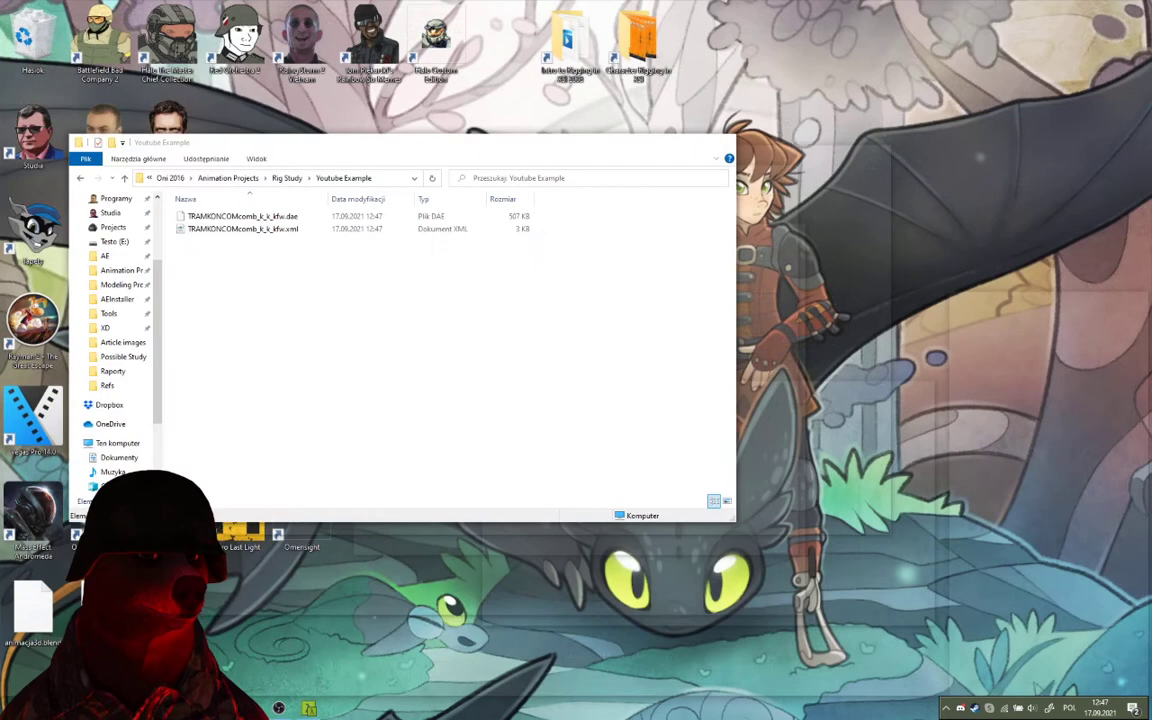
{"action": "left_click", "coordinate": [129, 658]}
{"action": "left_click_drag", "start_coordinate": [250, 143], "coordinate": [430, 204]}
{"action": "left_click", "coordinate": [411, 278]}
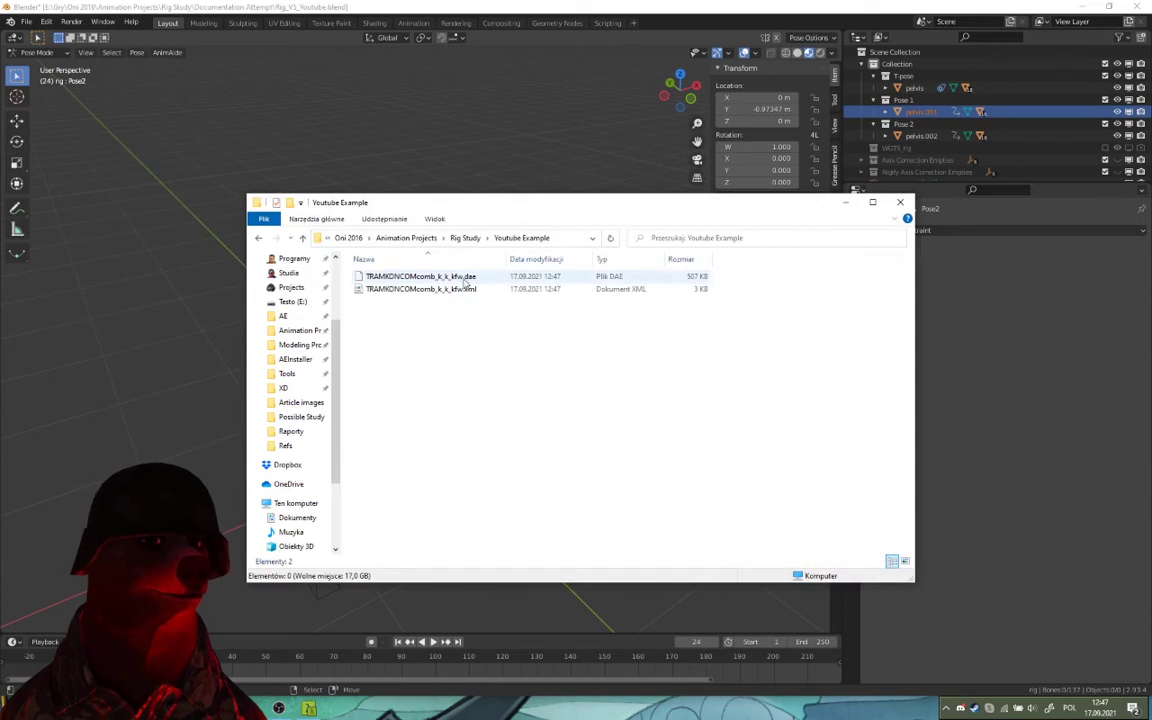
Switch to Blender and change the rig from Pose Mode to Object Mode
{"action": "left_click", "coordinate": [531, 6]}
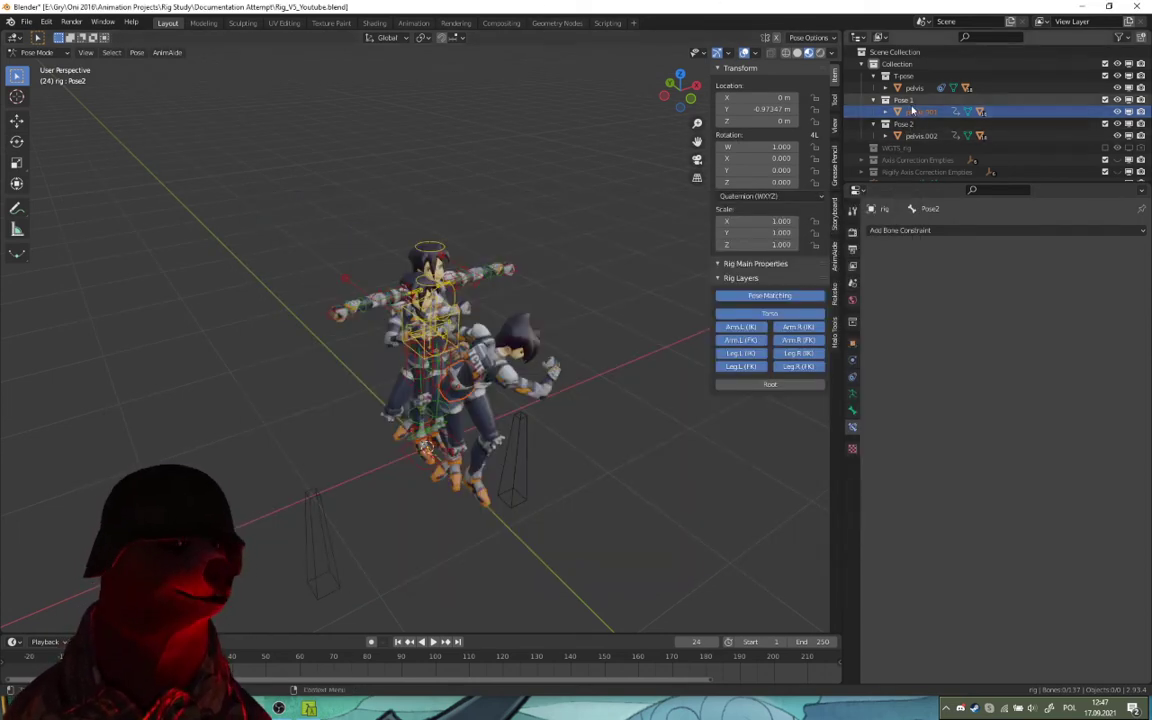
{"action": "right_click", "coordinate": [912, 112]}
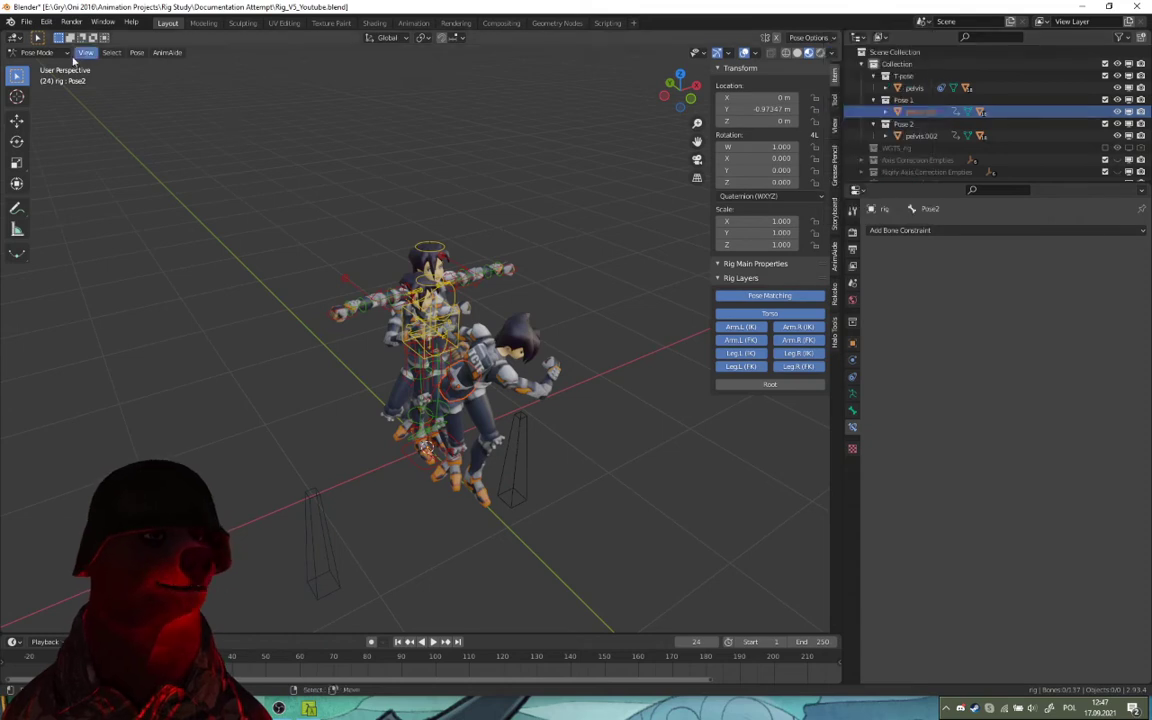
{"action": "left_click", "coordinate": [36, 52]}
{"action": "left_click", "coordinate": [40, 66]}
{"action": "middle_click_drag", "start_coordinate": [440, 160], "coordinate": [444, 328]}
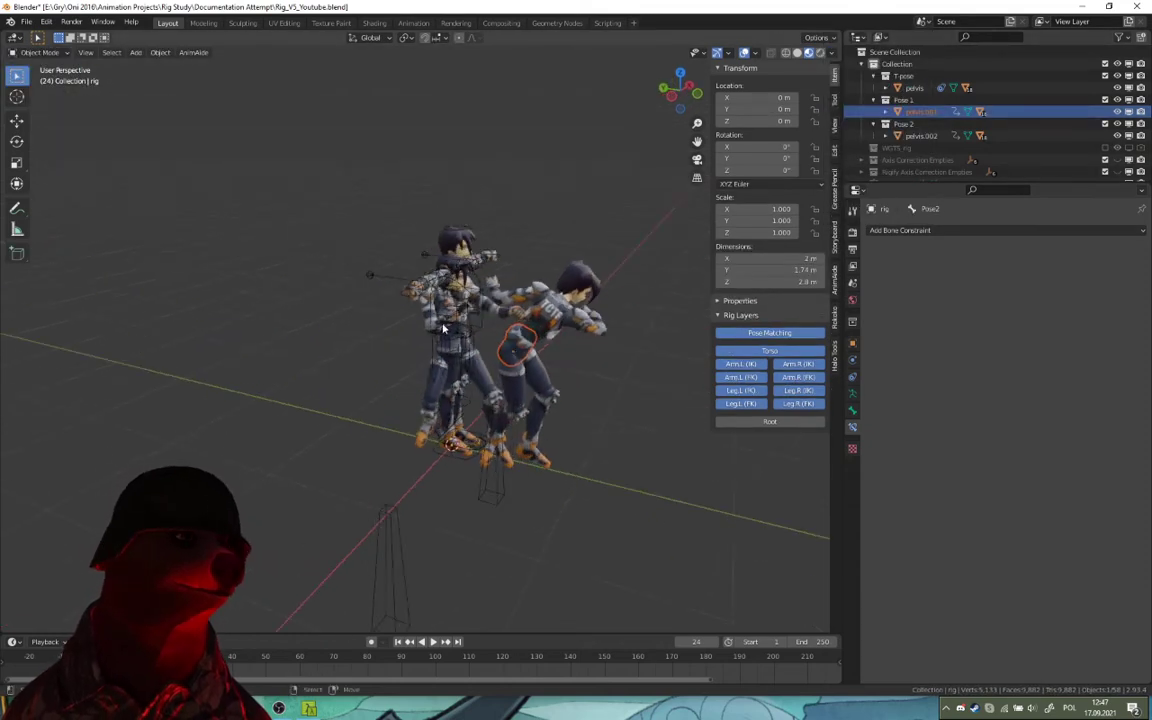
Hide the rig and the Pose 2 and T-pose collections, with pelvis.001 from Pose 1 selected
{"action": "left_click", "coordinate": [468, 334]}
{"action": "key", "text": "h"}
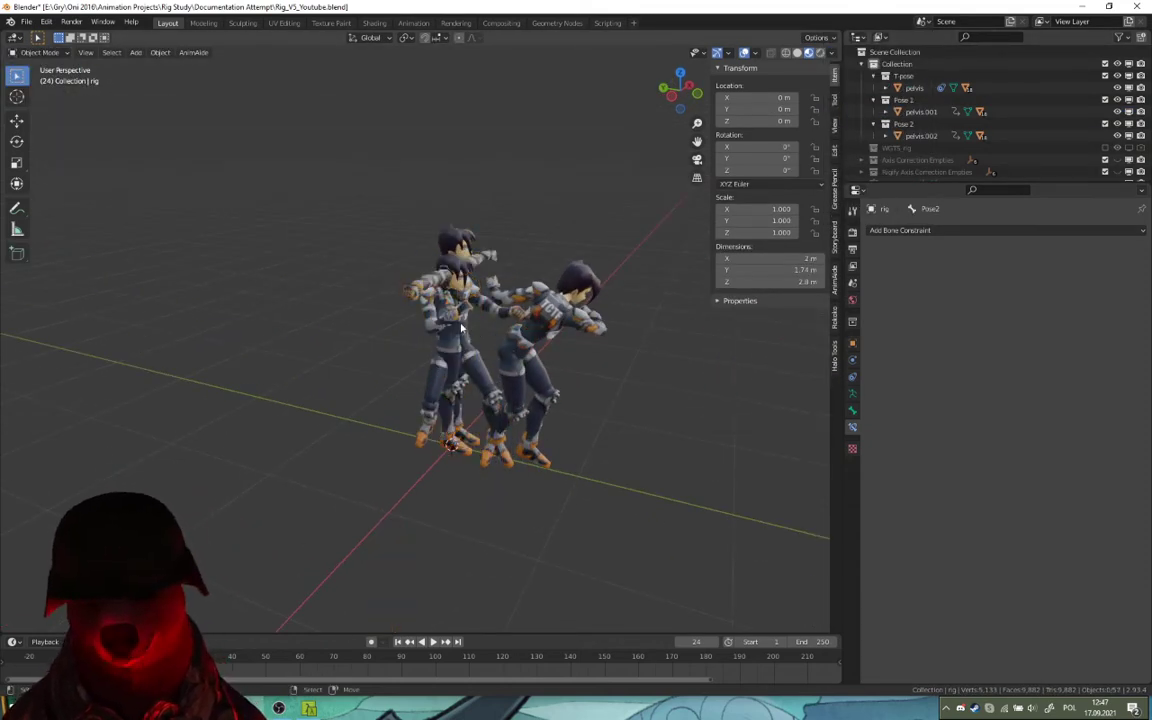
{"action": "left_click", "coordinate": [461, 314]}
{"action": "left_click", "coordinate": [910, 112]}
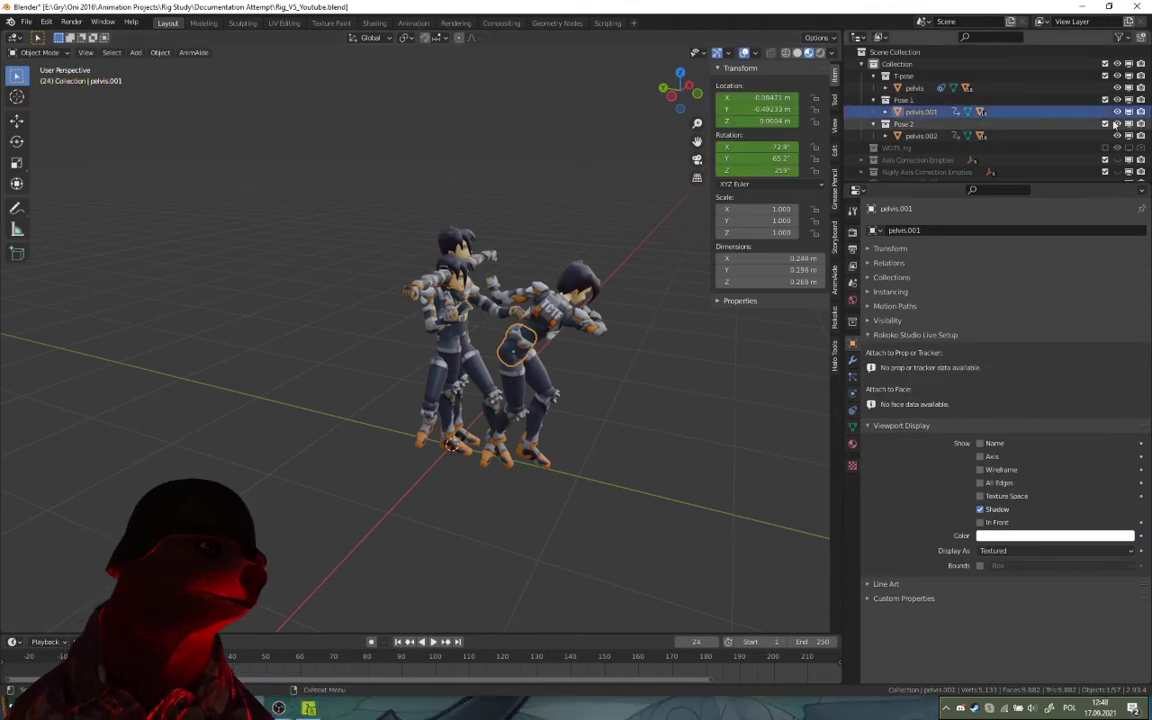
{"action": "left_click", "coordinate": [1118, 124]}
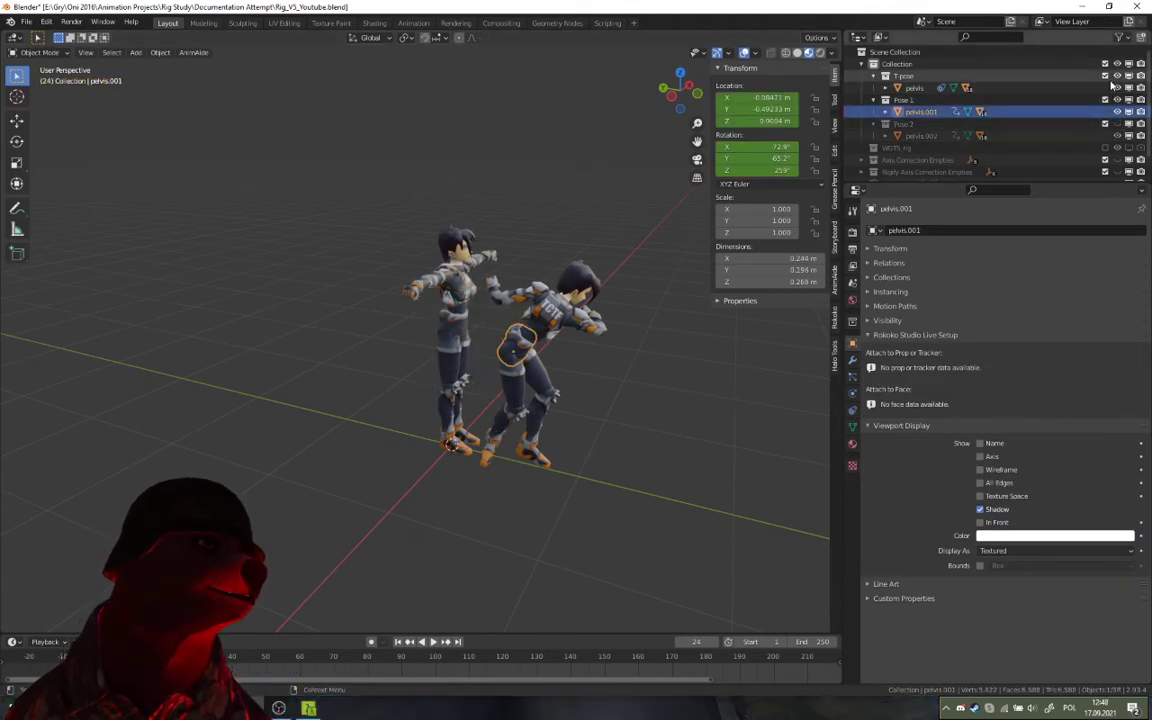
{"action": "left_click", "coordinate": [1117, 76]}
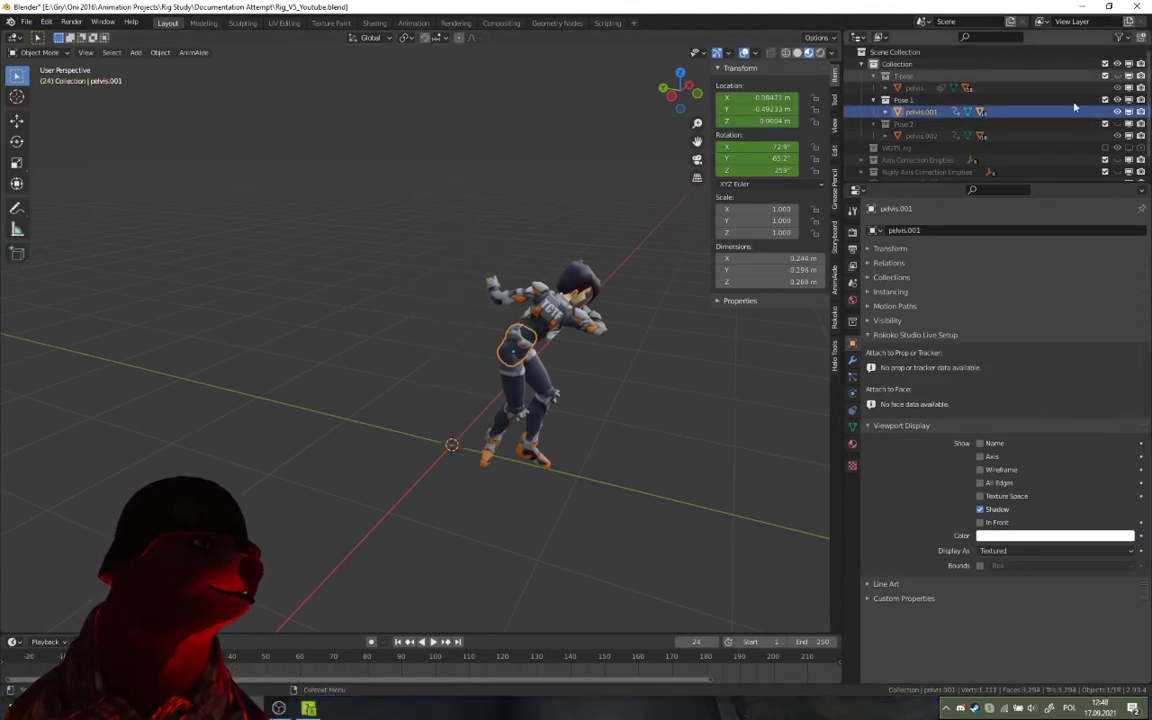
Select the whole pelvis.001 hierarchy in the Pose 1 collection and delete it
{"action": "right_click", "coordinate": [920, 117]}
{"action": "left_click", "coordinate": [918, 114]}
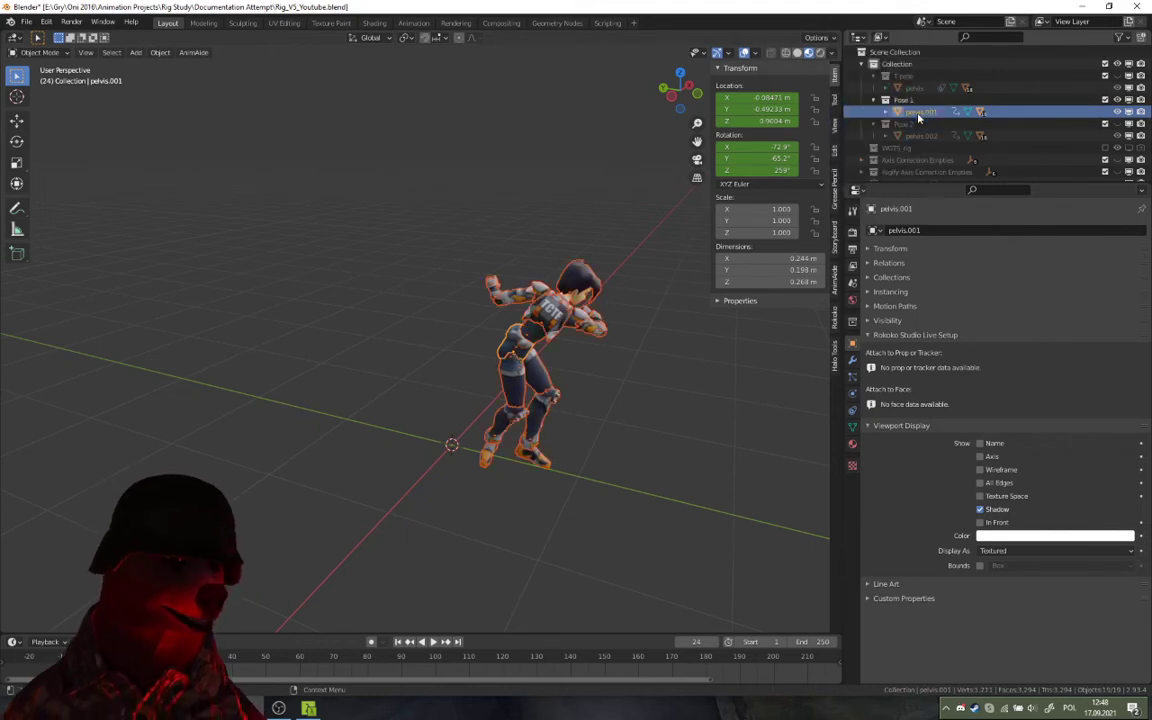
{"action": "key", "text": "x"}
{"action": "left_click", "coordinate": [495, 253]}
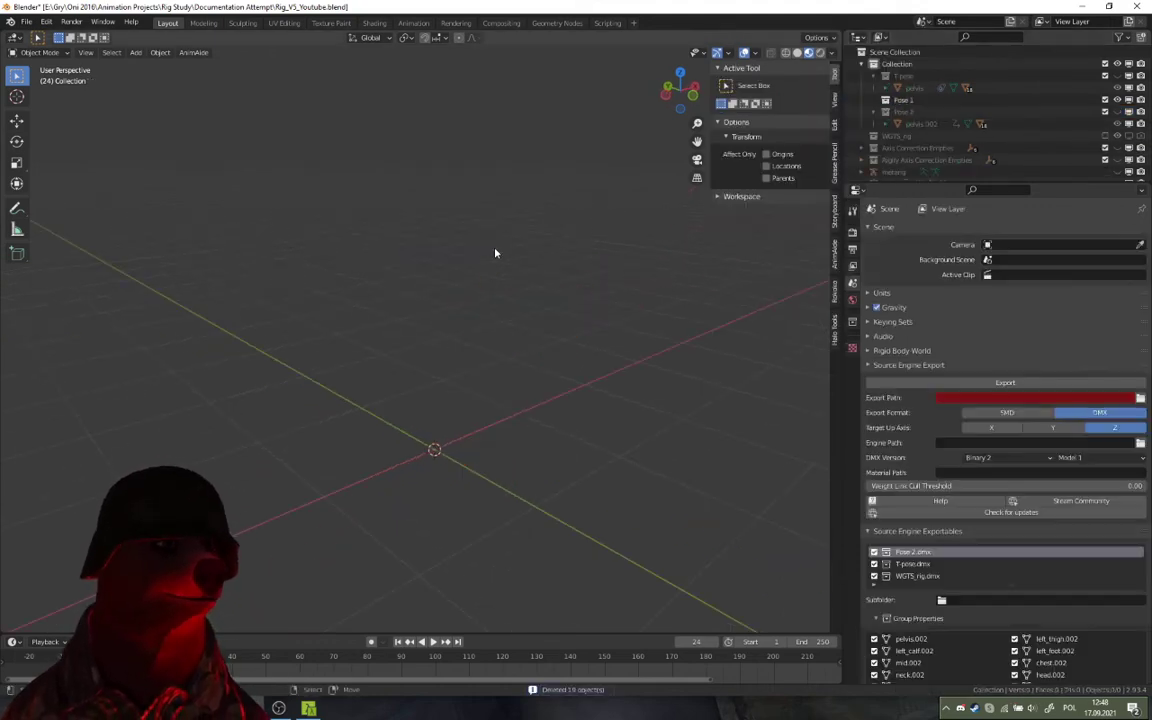
Import the Collada file TRAMKONCOMcomb_k_k_kfw.dae from the Youtube Example folder
{"action": "left_click", "coordinate": [26, 22]}
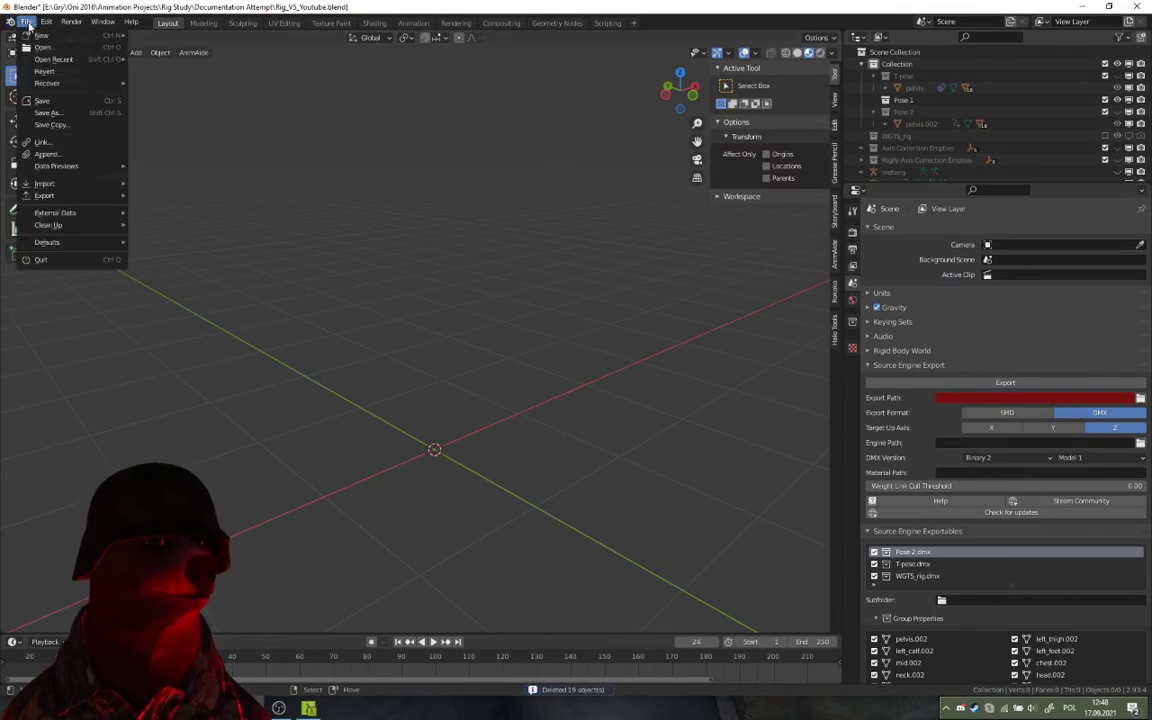
{"action": "mouse_move", "coordinate": [50, 184]}
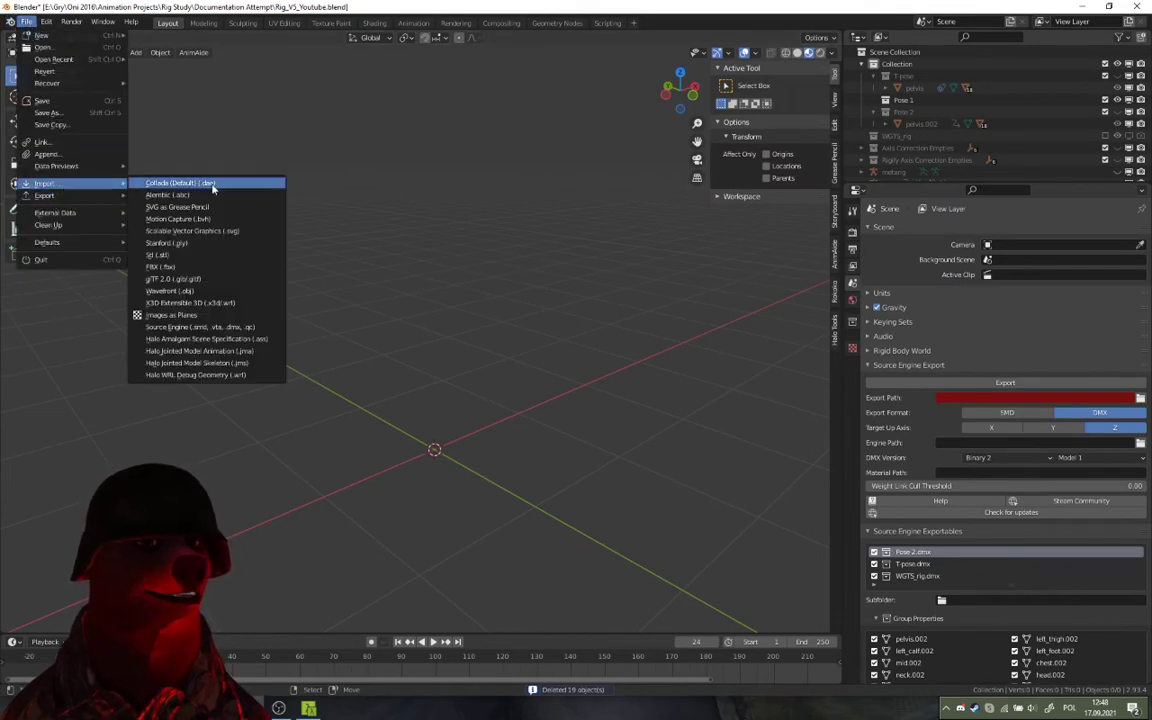
{"action": "left_click", "coordinate": [212, 185]}
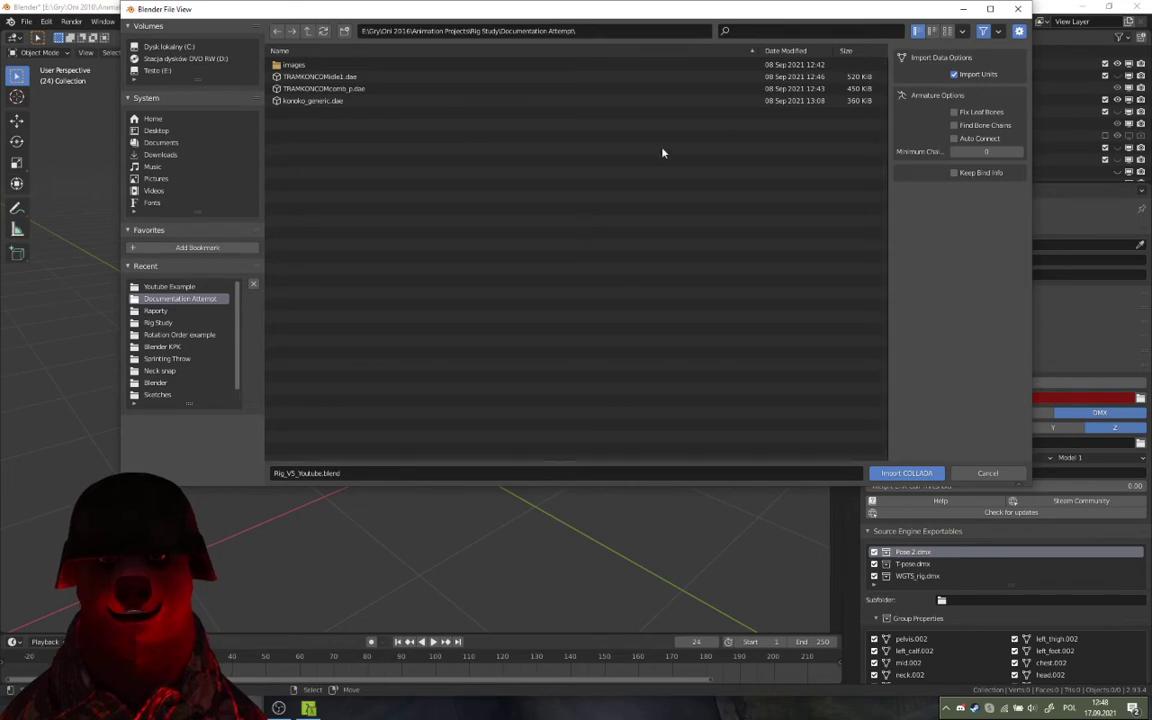
{"action": "left_click", "coordinate": [312, 101]}
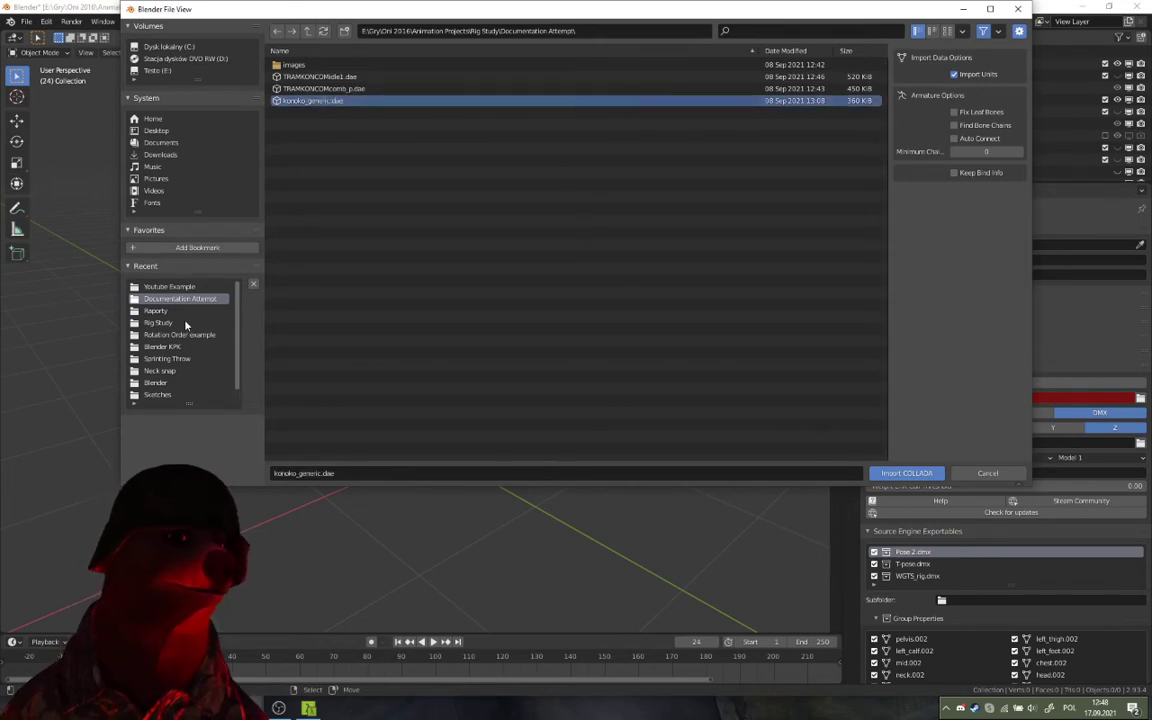
{"action": "left_click", "coordinate": [169, 287]}
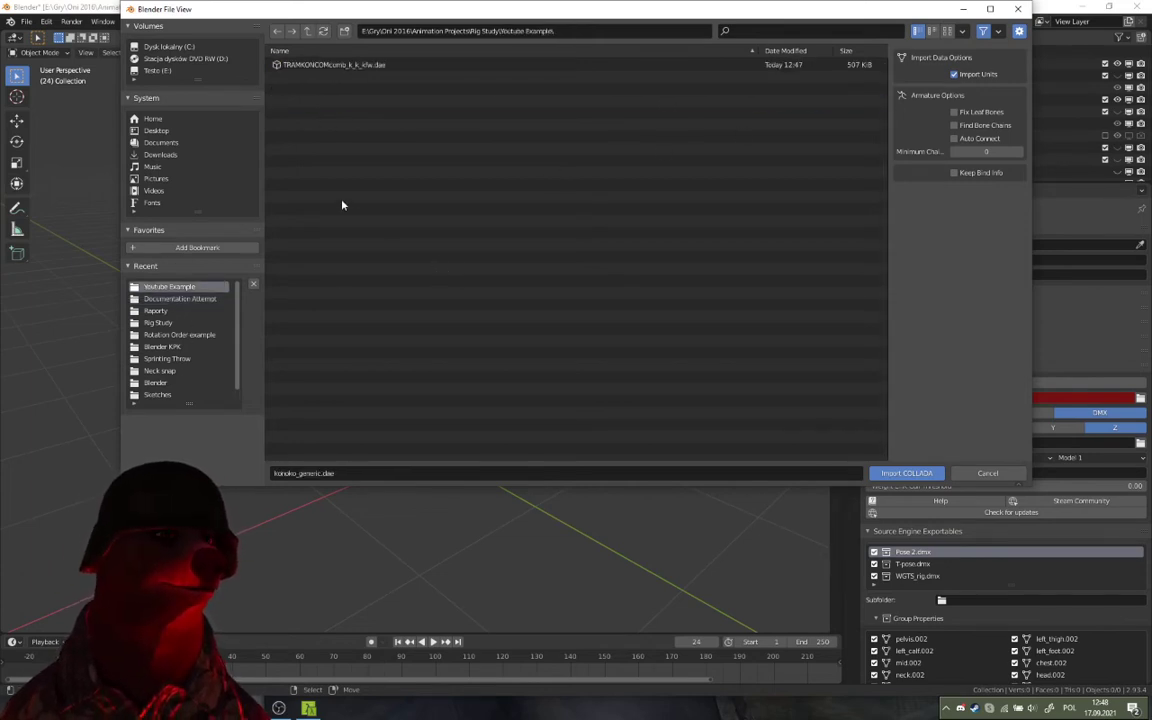
{"action": "left_click", "coordinate": [381, 66]}
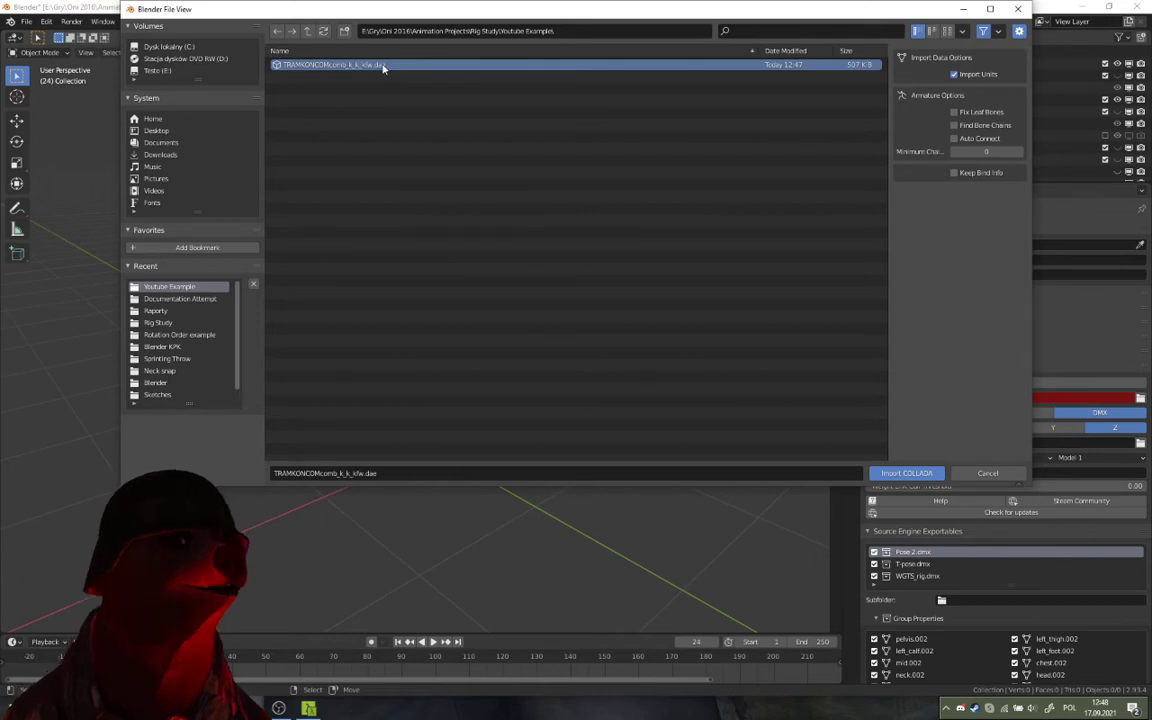
{"action": "double_click", "coordinate": [382, 66]}
Play the imported animation to check the model's motion and stop playback at frame 37
{"action": "scroll", "coordinate": [431, 165], "scroll_direction": "down", "scroll_amount": 6}
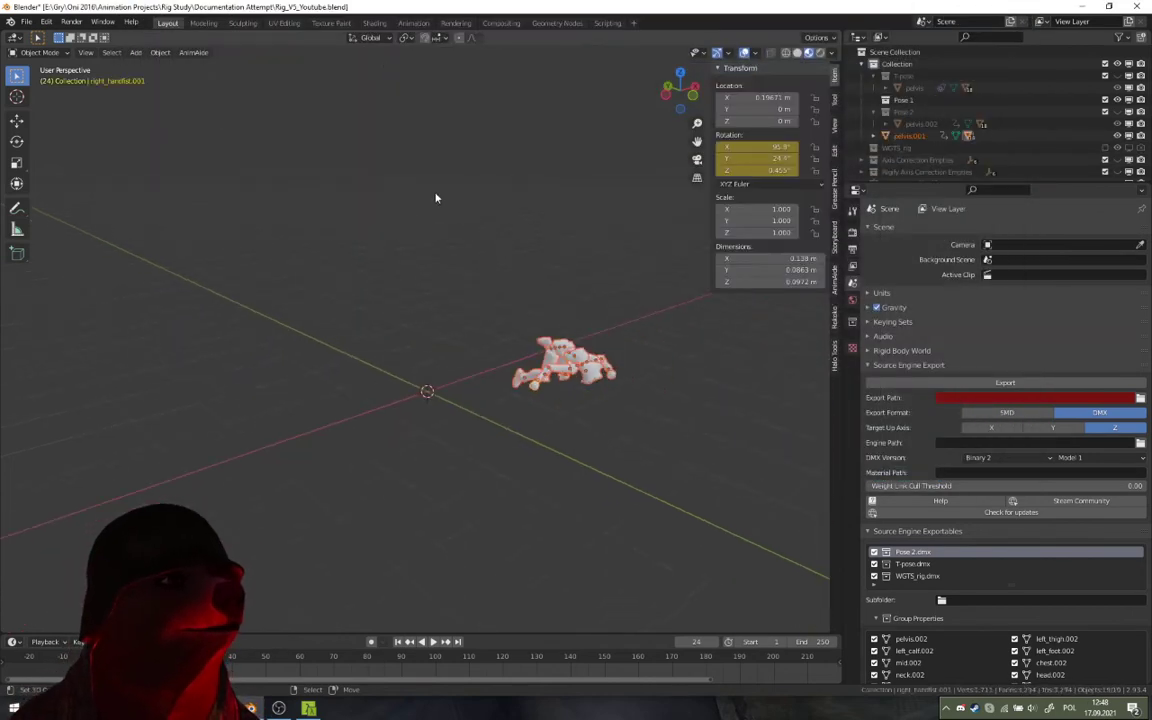
{"action": "middle_click_drag", "start_coordinate": [517, 298], "coordinate": [468, 302]}
{"action": "key", "text": "space"}
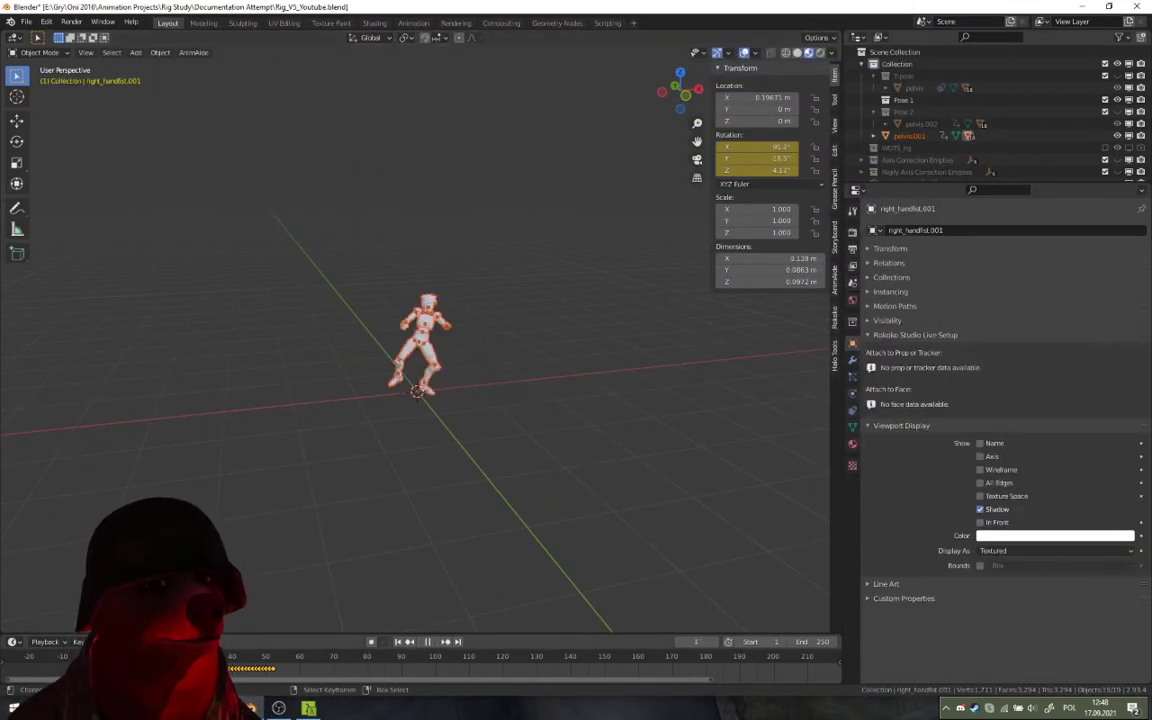
{"action": "key", "text": "space"}
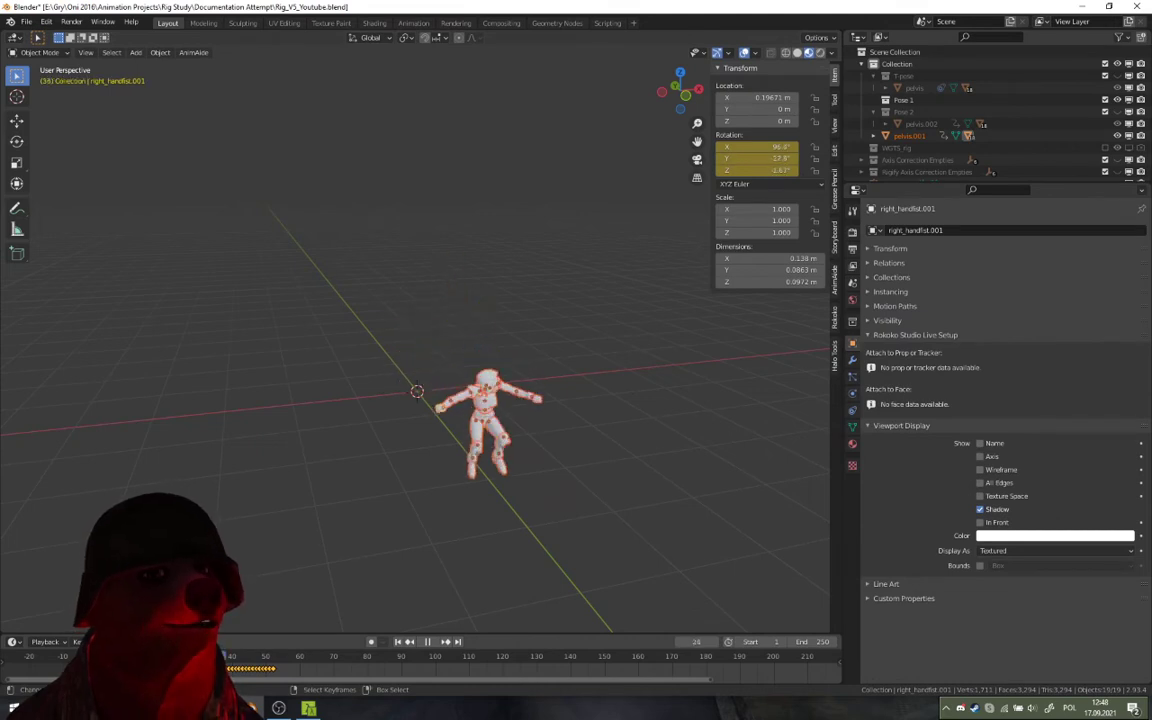
{"action": "scroll", "coordinate": [612, 432], "scroll_direction": "up", "scroll_amount": 3}
{"action": "middle_click_drag", "start_coordinate": [612, 432], "coordinate": [557, 408]}
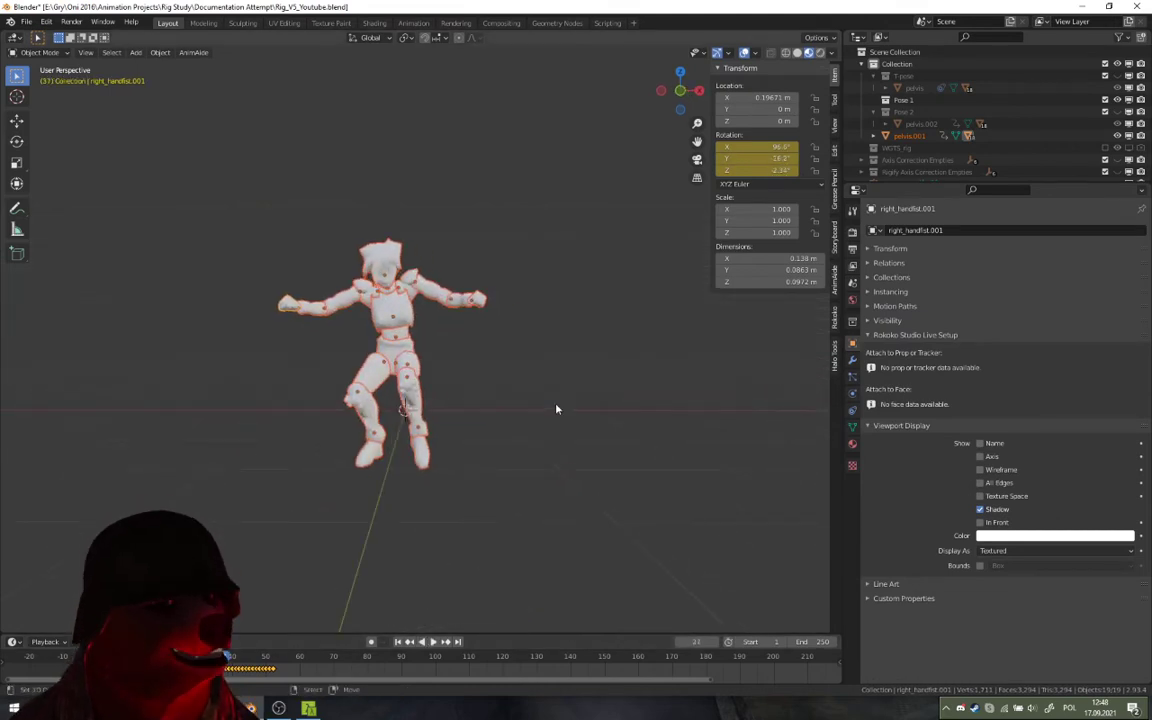
Unhide the Pose 2 collection and show the material properties of the imported model
{"action": "left_click", "coordinate": [1117, 112]}
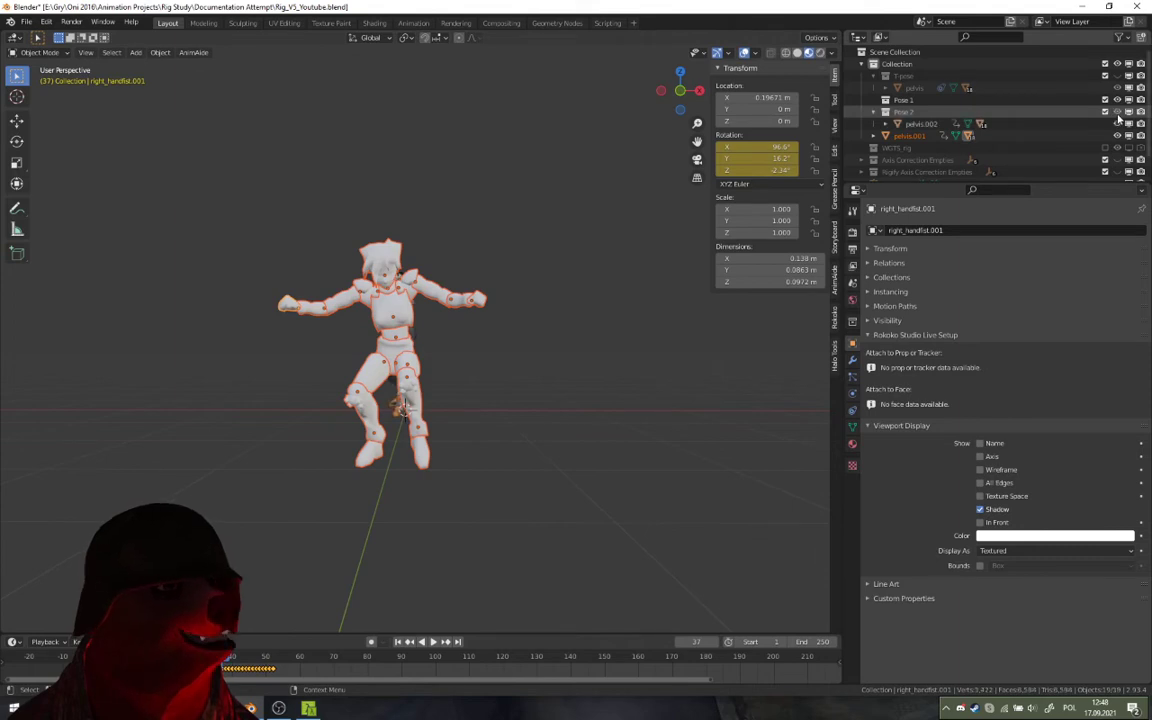
{"action": "middle_click_drag", "start_coordinate": [523, 252], "coordinate": [418, 290]}
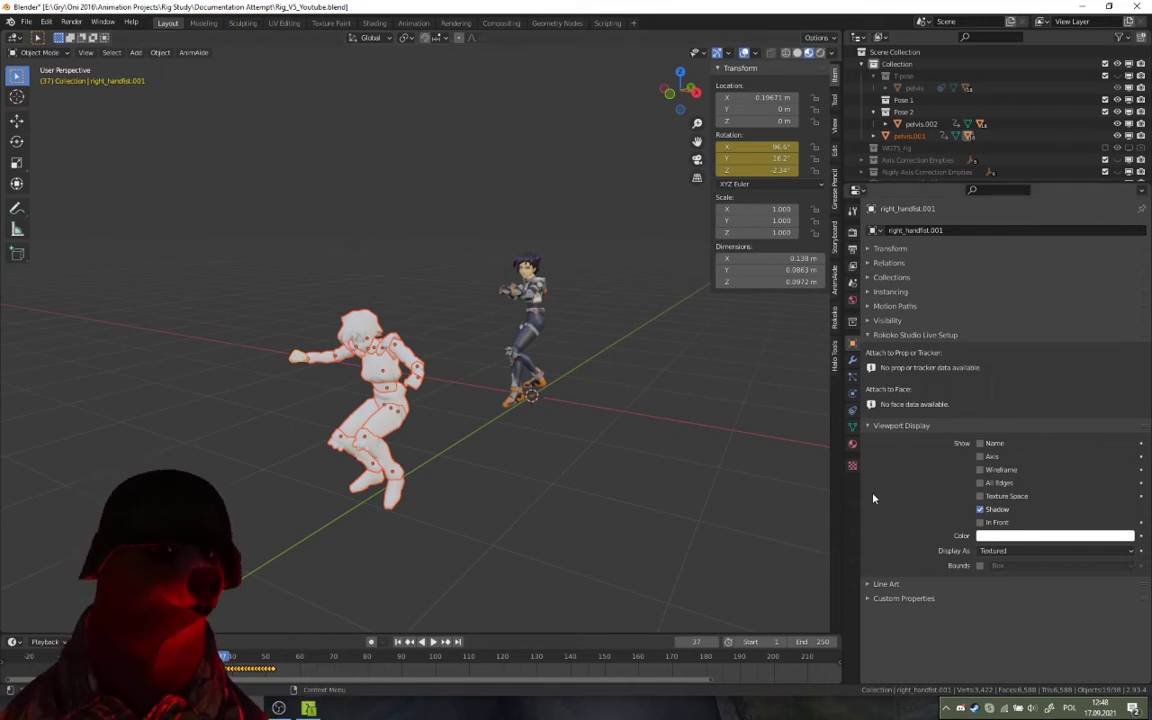
{"action": "left_click", "coordinate": [852, 443]}
{"action": "scroll", "coordinate": [512, 346], "scroll_direction": "up", "scroll_amount": 1}
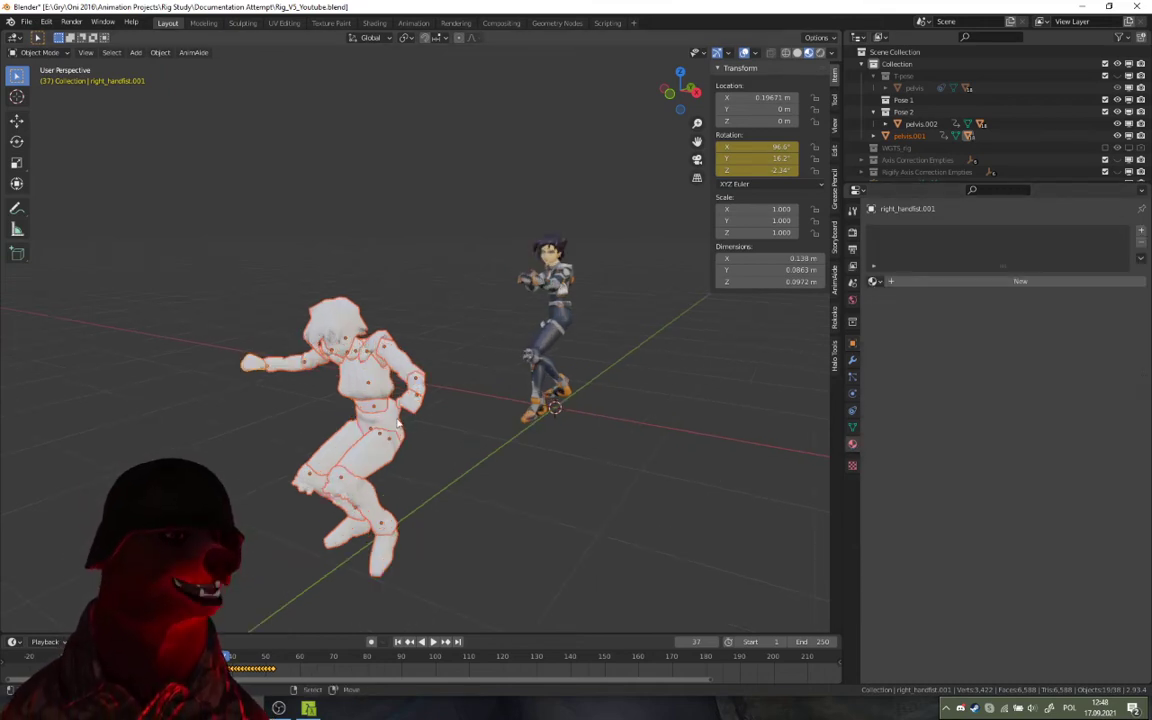
Copy the KS_pelvis material from the Pose 2 model's pelvis to the imported model's pelvis
{"action": "left_click", "coordinate": [381, 420]}
{"action": "left_click", "coordinate": [569, 314], "text": "shift"}
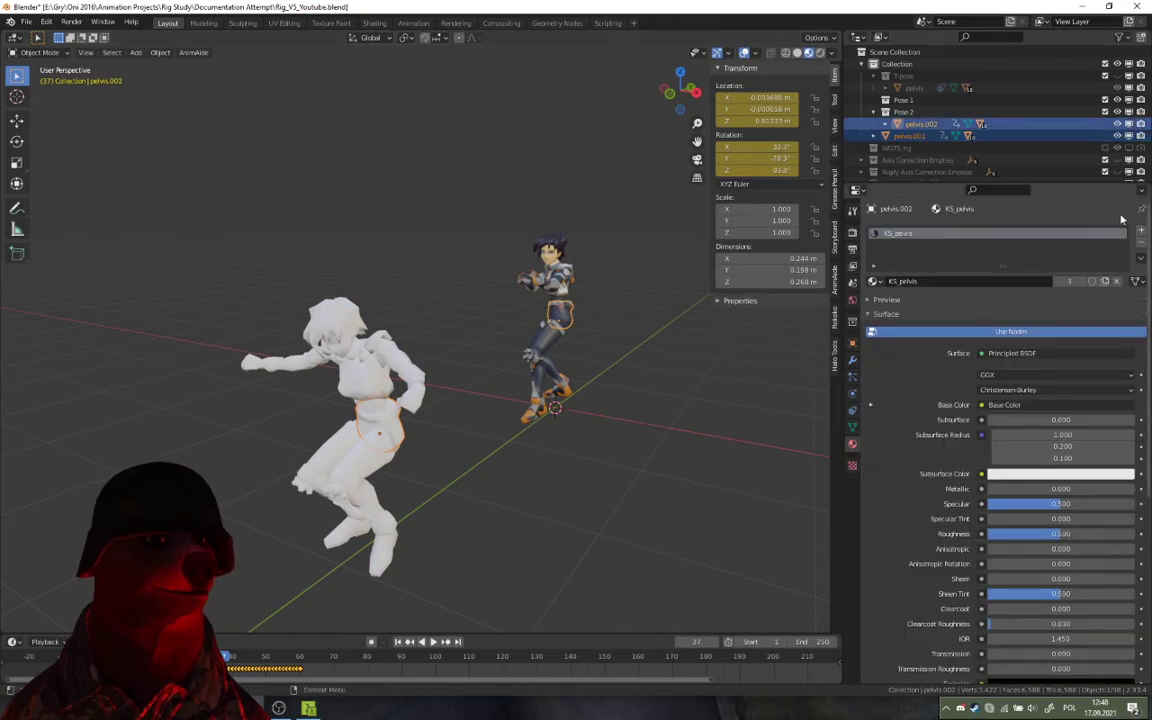
{"action": "left_click", "coordinate": [1141, 257]}
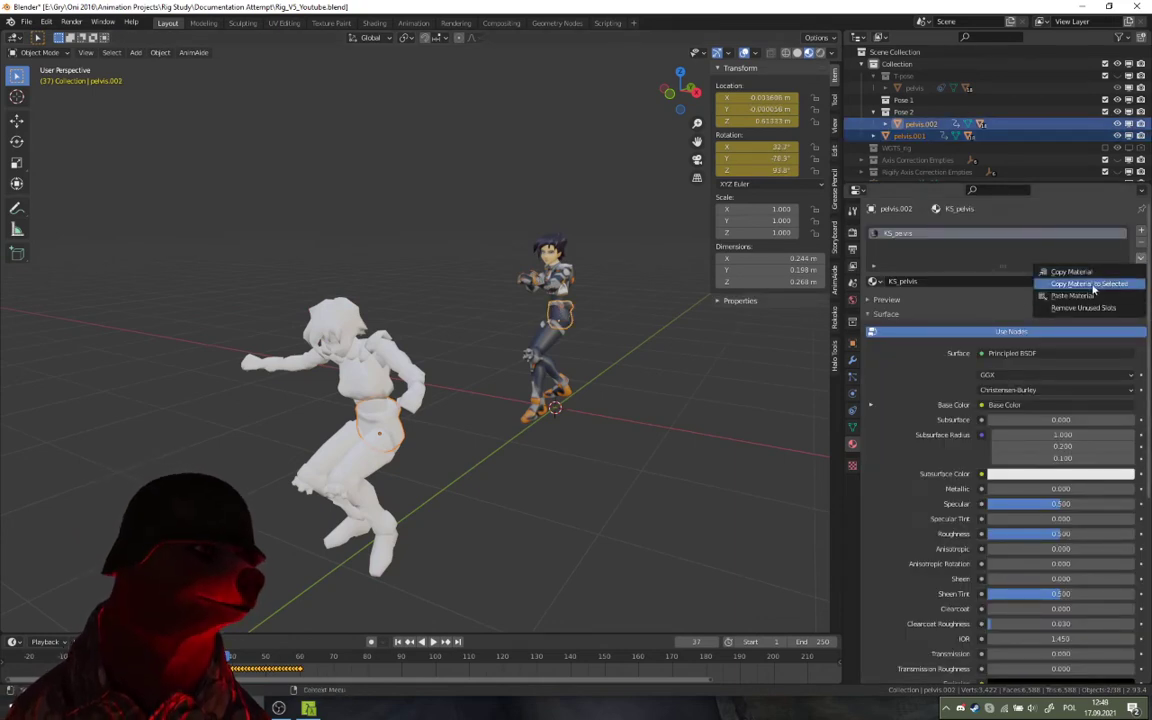
{"action": "left_click", "coordinate": [1089, 283]}
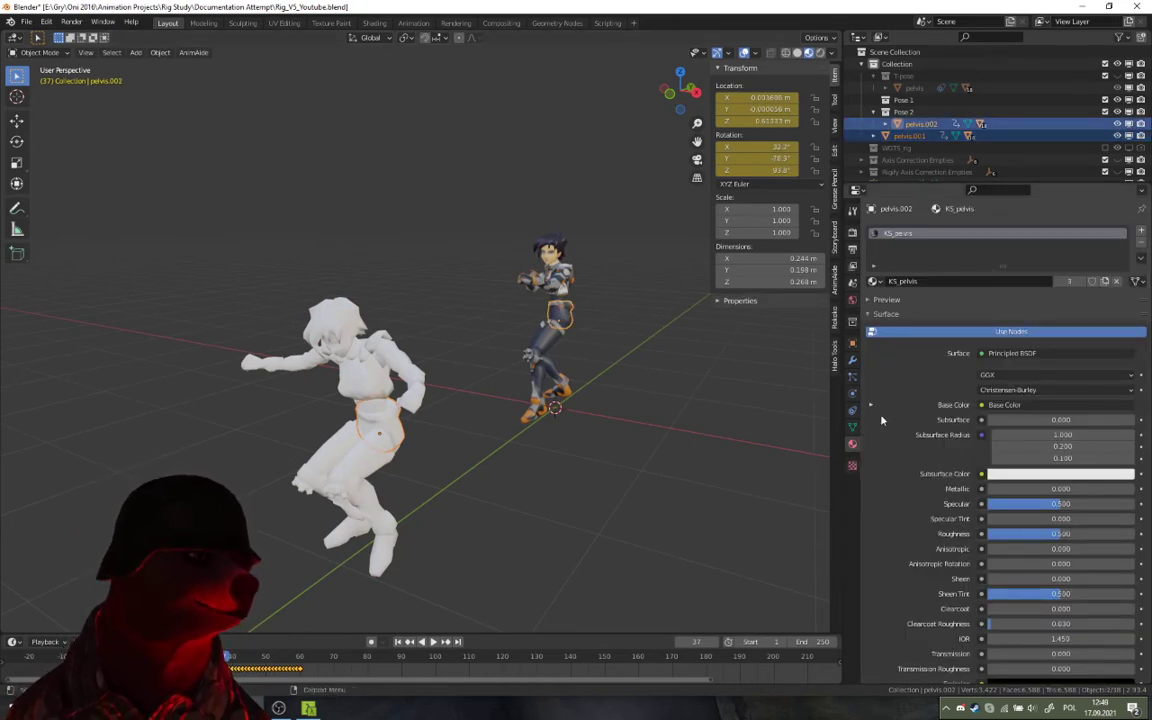
{"action": "left_click", "coordinate": [1141, 258]}
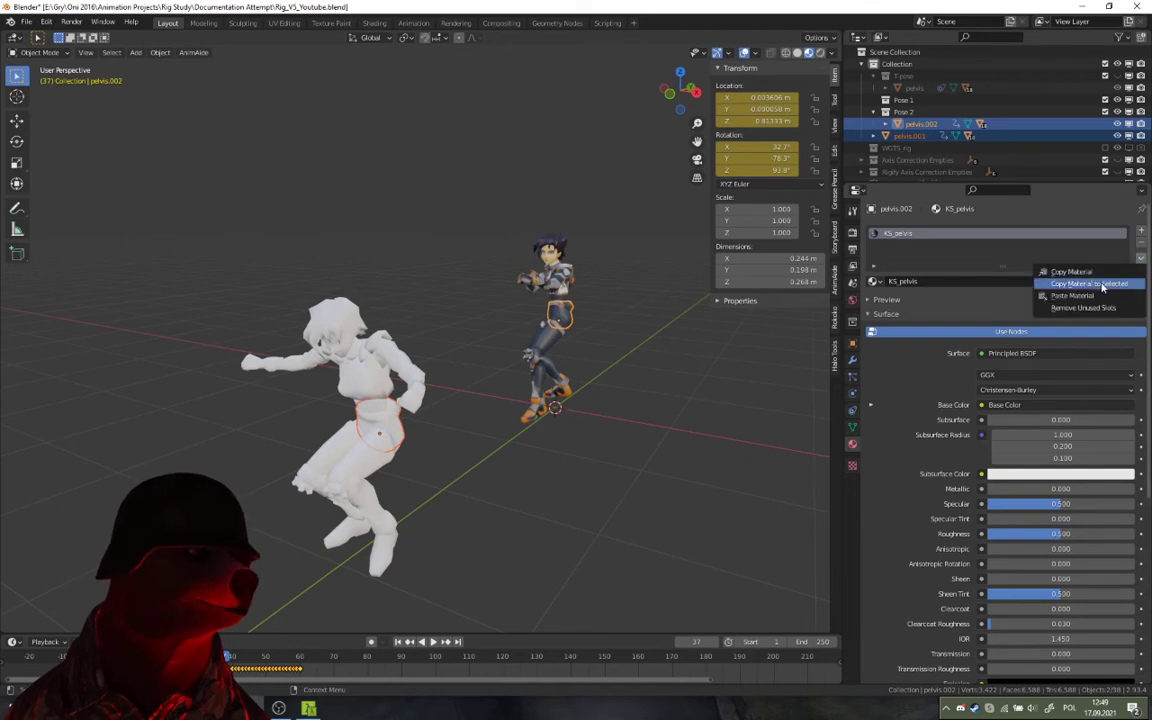
{"action": "left_click", "coordinate": [1102, 287]}
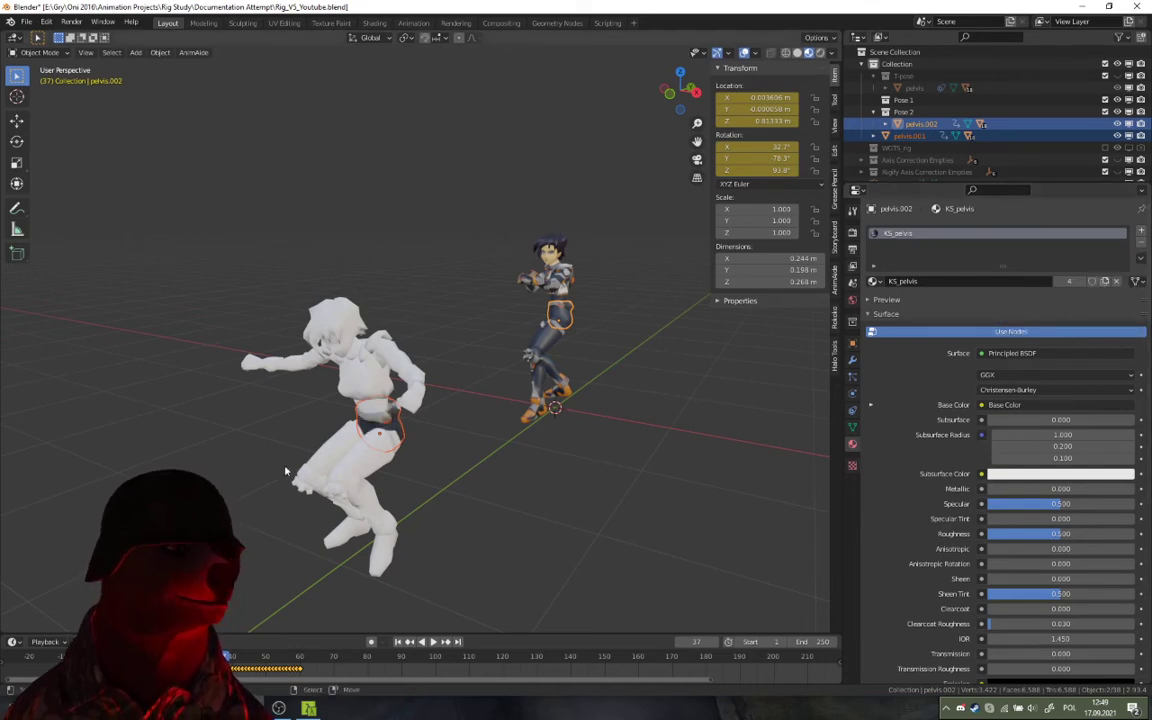
Copy the KS_mid material from the Pose 2 model's midsection to the imported model's midsection
{"action": "scroll", "coordinate": [286, 471], "scroll_direction": "up", "scroll_amount": 4}
{"action": "left_click", "coordinate": [302, 504]}
{"action": "right_click", "coordinate": [630, 274], "text": "shift"}
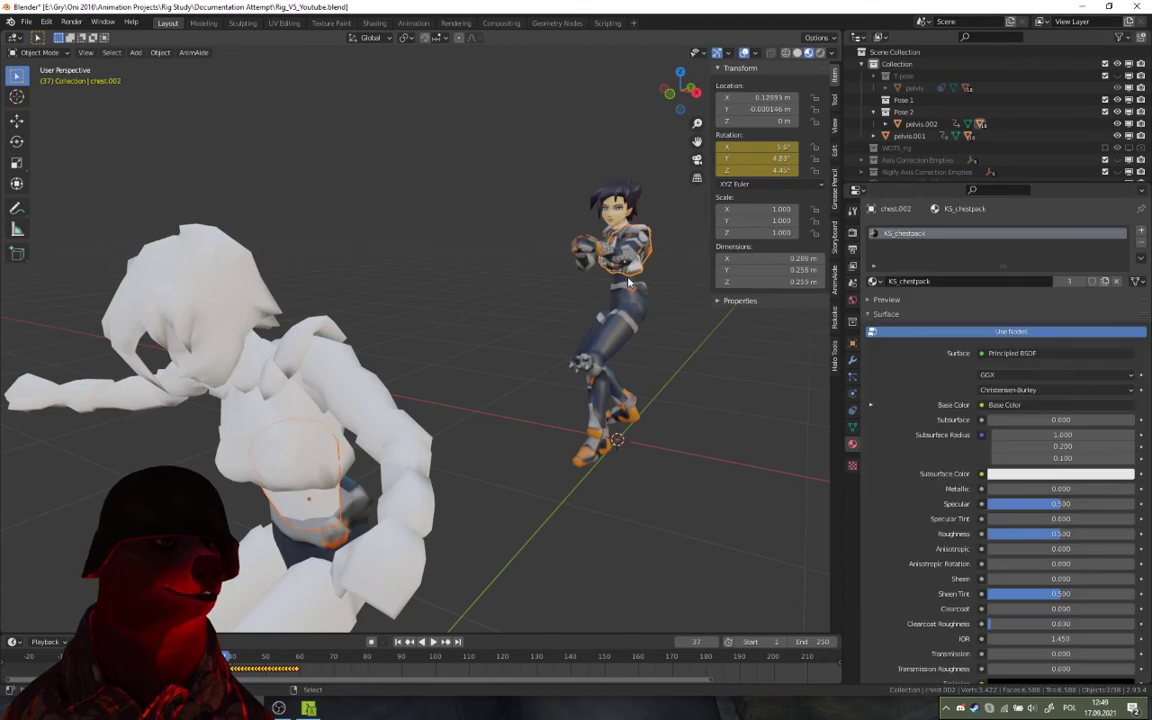
{"action": "right_click", "coordinate": [308, 511]}
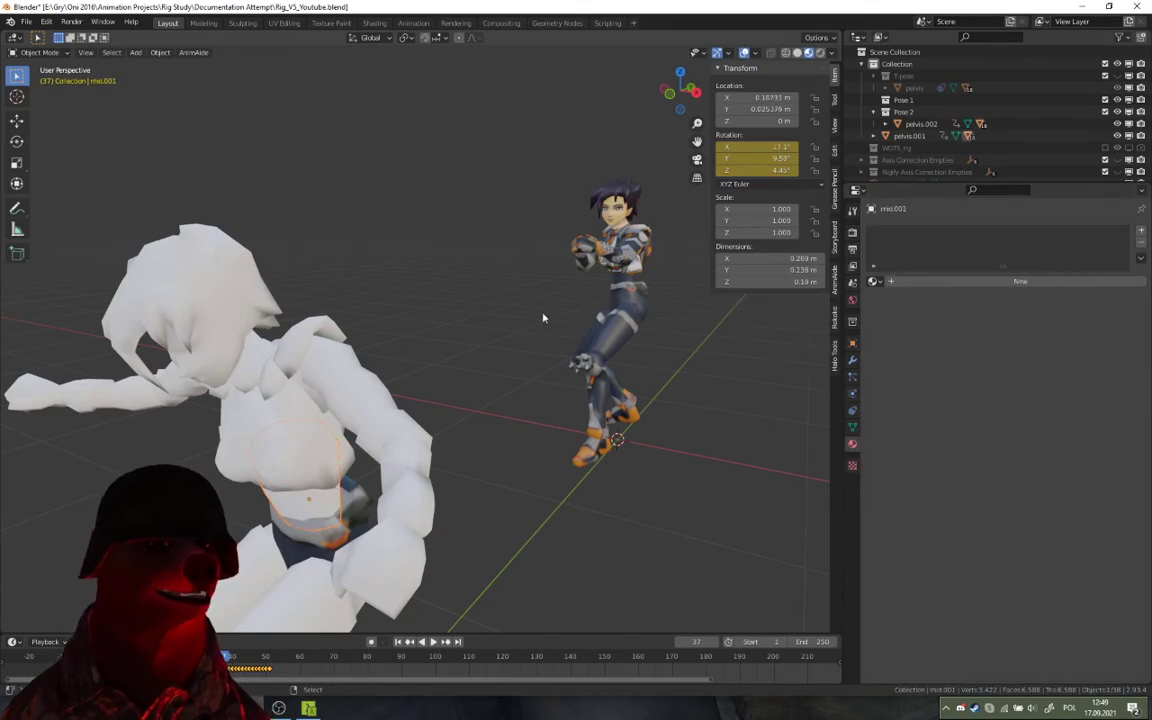
{"action": "right_click", "coordinate": [628, 276], "text": "shift"}
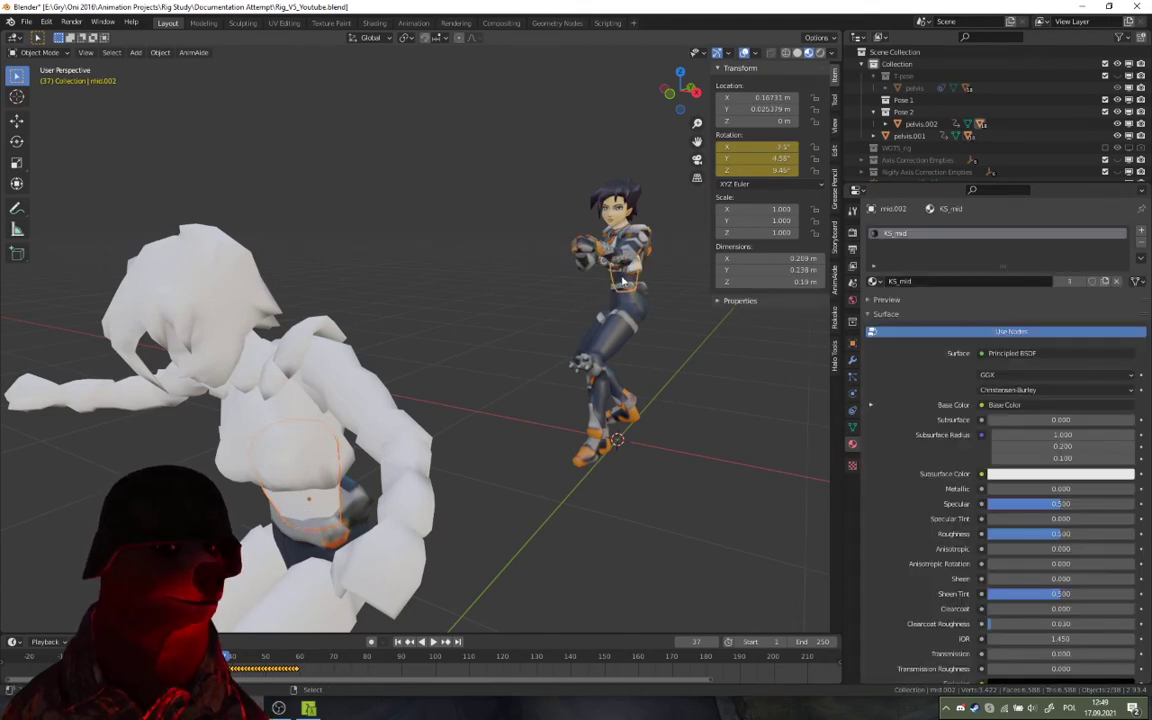
{"action": "left_click", "coordinate": [1141, 257]}
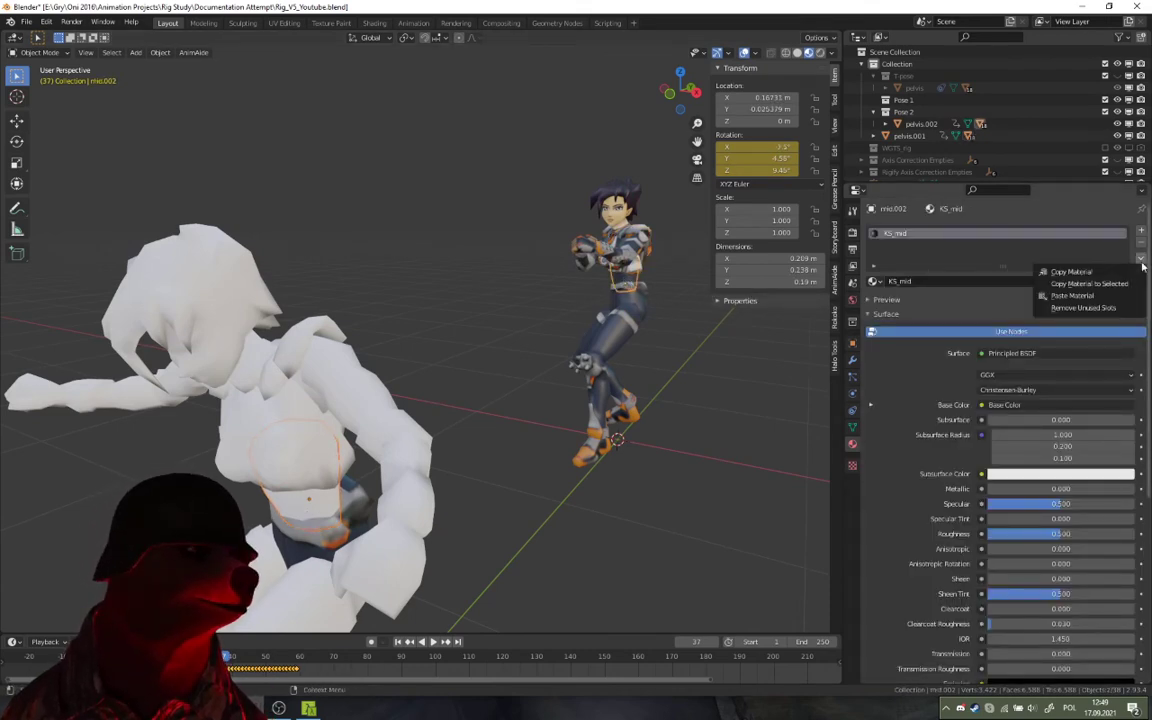
{"action": "left_click", "coordinate": [1098, 288]}
Copy the KS_chestpack material from the Pose 2 model's chest to the imported model's chest
{"action": "right_click", "coordinate": [265, 438]}
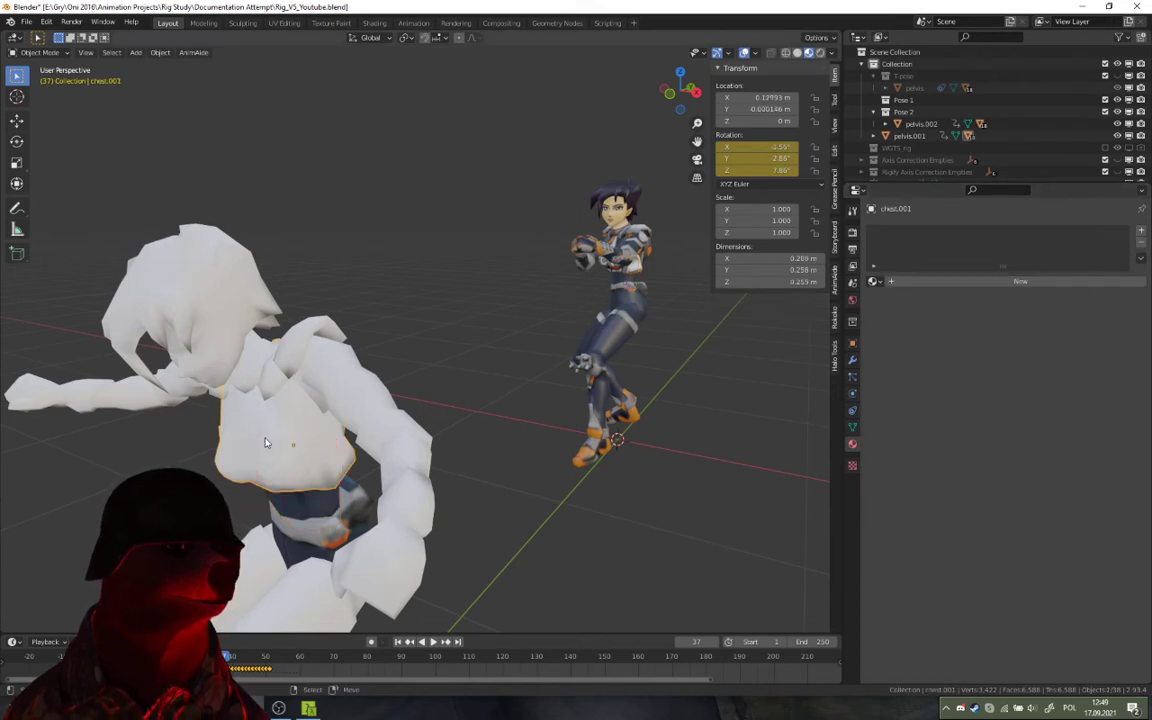
{"action": "right_click", "coordinate": [617, 274], "text": "shift"}
{"action": "right_click", "coordinate": [357, 378], "text": "shift"}
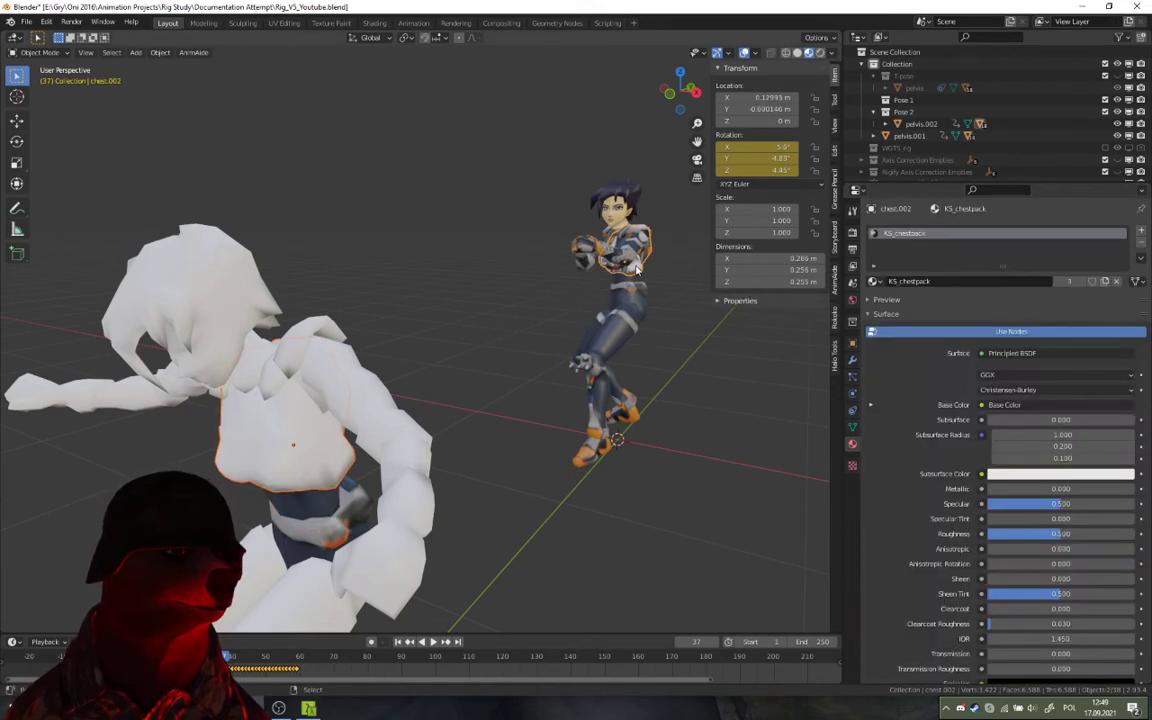
{"action": "left_click", "coordinate": [1141, 262]}
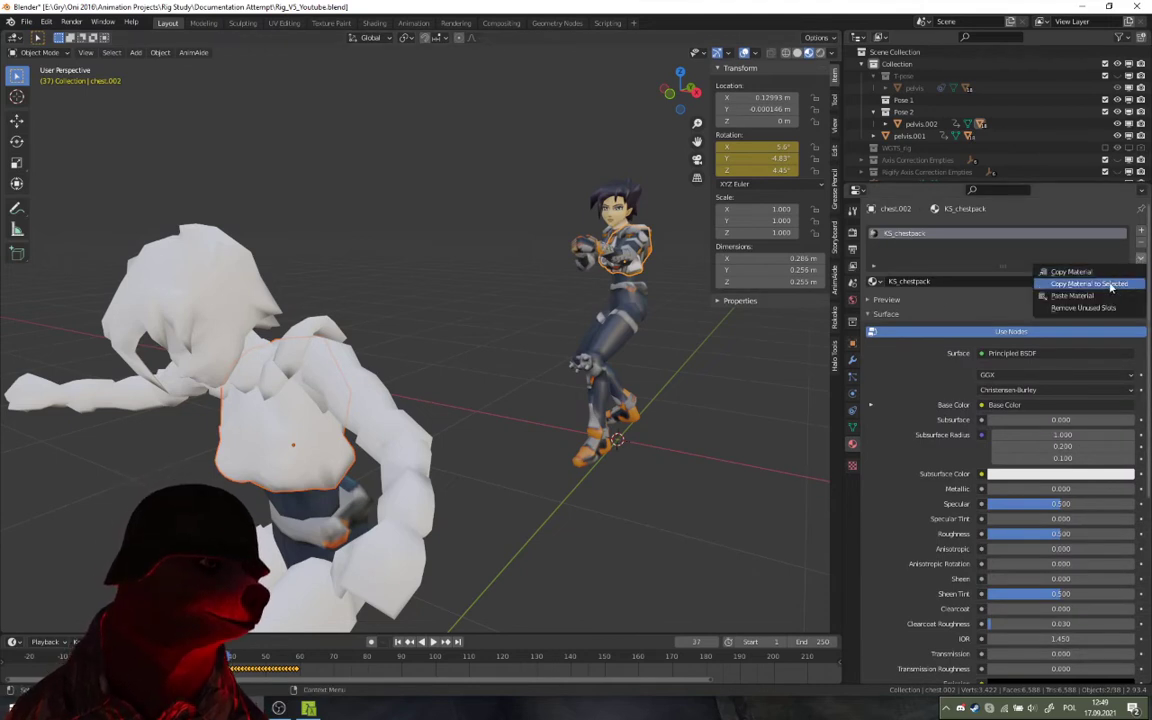
{"action": "left_click", "coordinate": [1020, 283]}
Copy the KS_neck material from the Pose 2 model's neck to the imported model's neck
{"action": "right_click", "coordinate": [247, 370]}
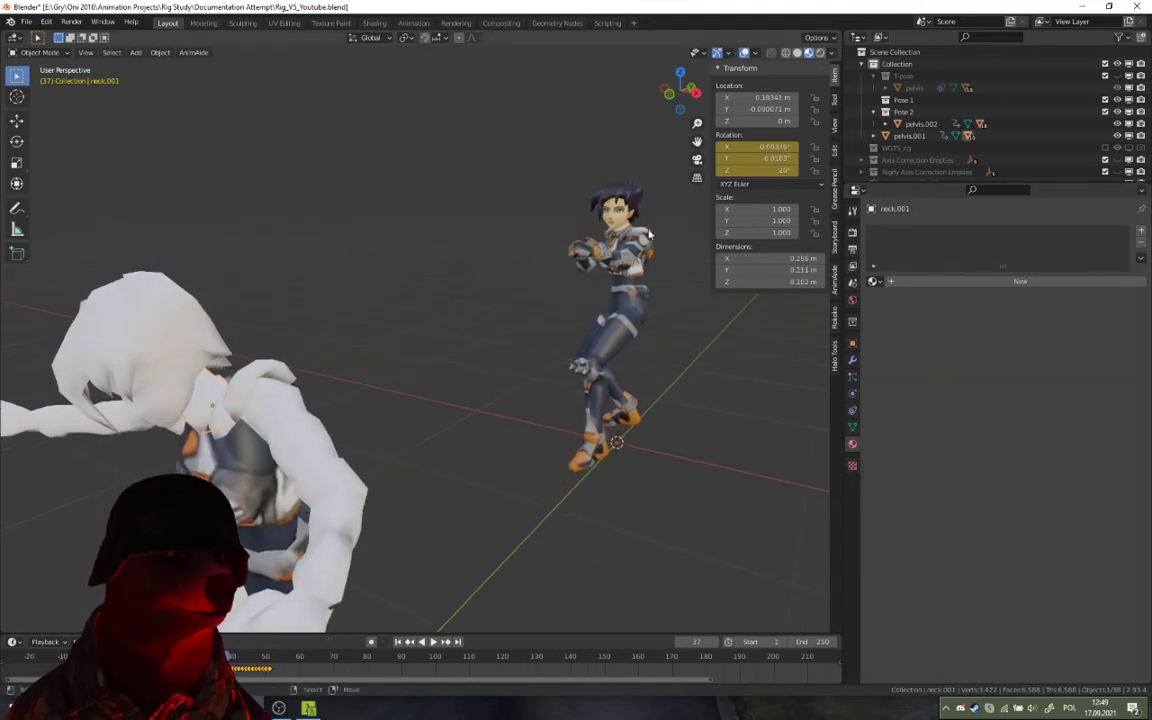
{"action": "right_click", "coordinate": [620, 233], "text": "shift"}
{"action": "right_click", "coordinate": [622, 233], "text": "shift"}
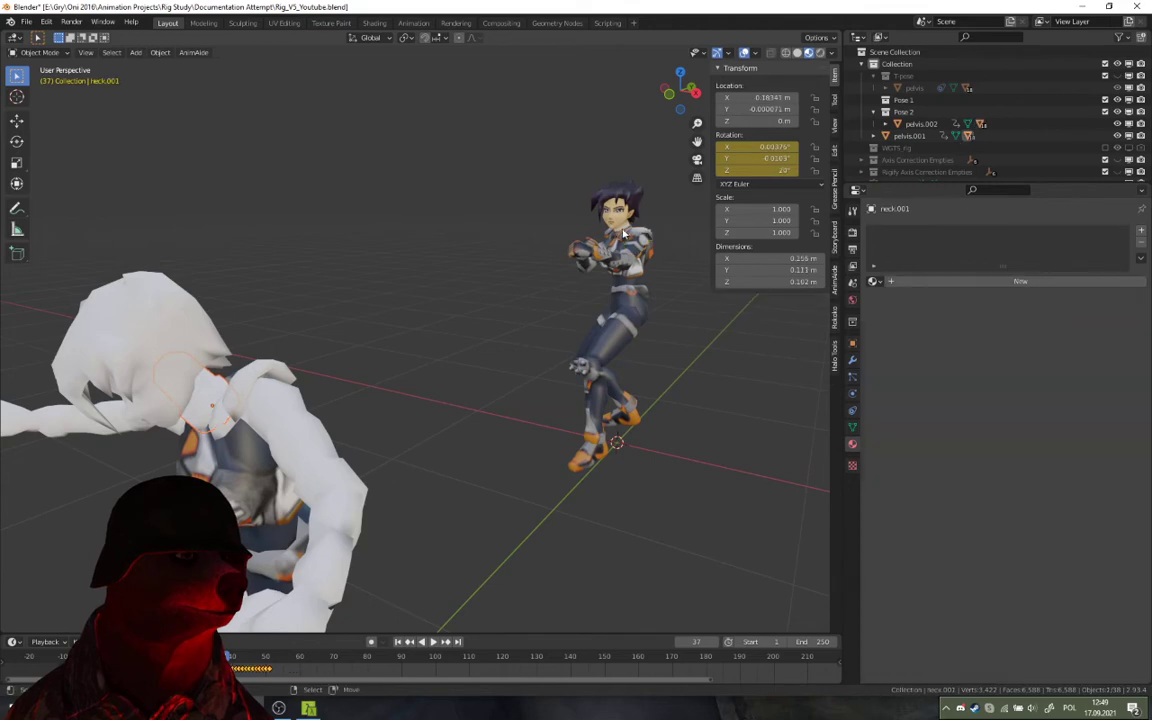
{"action": "right_click", "coordinate": [620, 233], "text": "shift"}
{"action": "right_click", "coordinate": [620, 233], "text": "shift"}
{"action": "right_click", "coordinate": [620, 234], "text": "shift"}
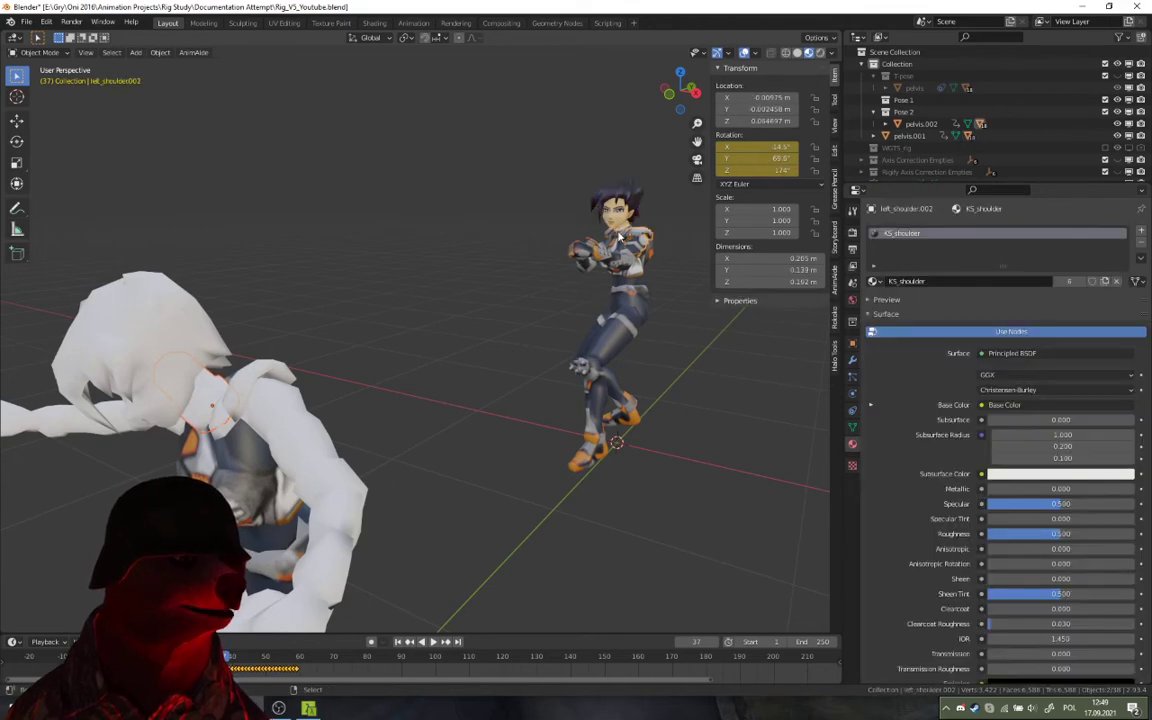
{"action": "key", "text": "ctrl+z"}
{"action": "middle_click_drag", "start_coordinate": [608, 239], "coordinate": [528, 312]}
{"action": "scroll", "coordinate": [528, 312], "scroll_direction": "up", "scroll_amount": 4}
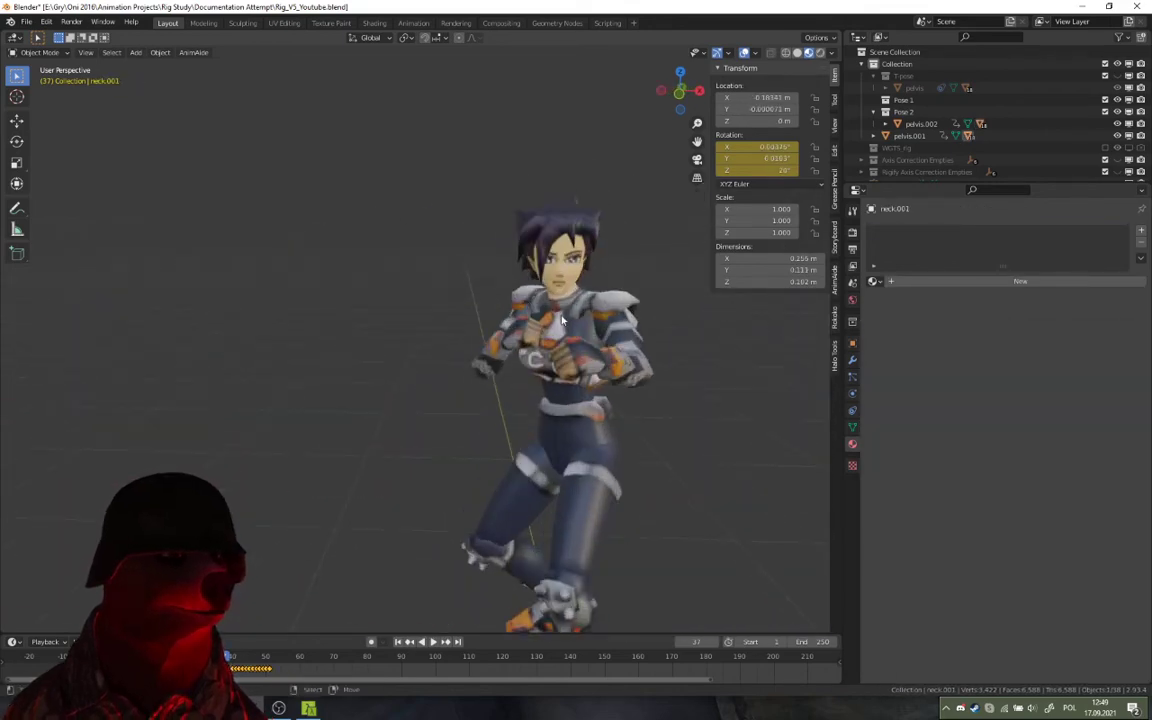
{"action": "right_click", "coordinate": [557, 299], "text": "shift"}
{"action": "right_click", "coordinate": [557, 310], "text": "shift"}
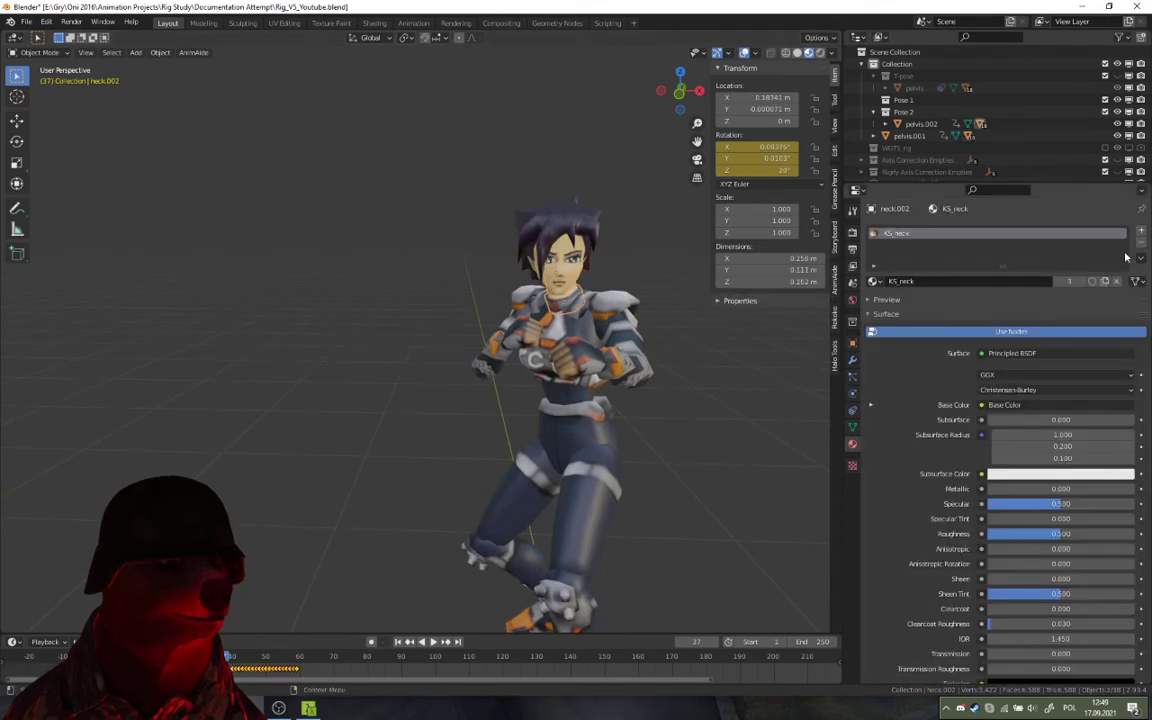
{"action": "left_click", "coordinate": [1136, 281]}
{"action": "left_click", "coordinate": [1106, 284]}
Copy the KS_face material from the Pose 2 model's head to the imported model's head
{"action": "scroll", "coordinate": [391, 436], "scroll_direction": "down", "scroll_amount": 5}
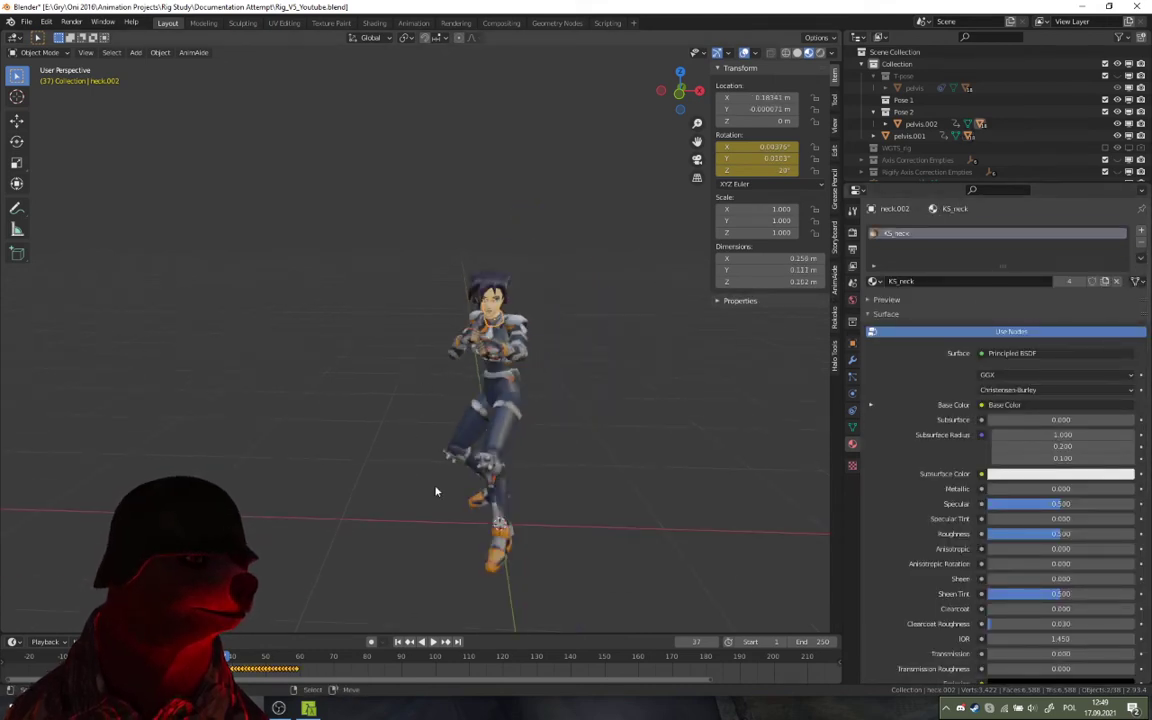
{"action": "right_click", "coordinate": [487, 440]}
{"action": "scroll", "coordinate": [487, 440], "scroll_direction": "up", "scroll_amount": 2}
{"action": "right_click", "coordinate": [469, 306], "text": "shift"}
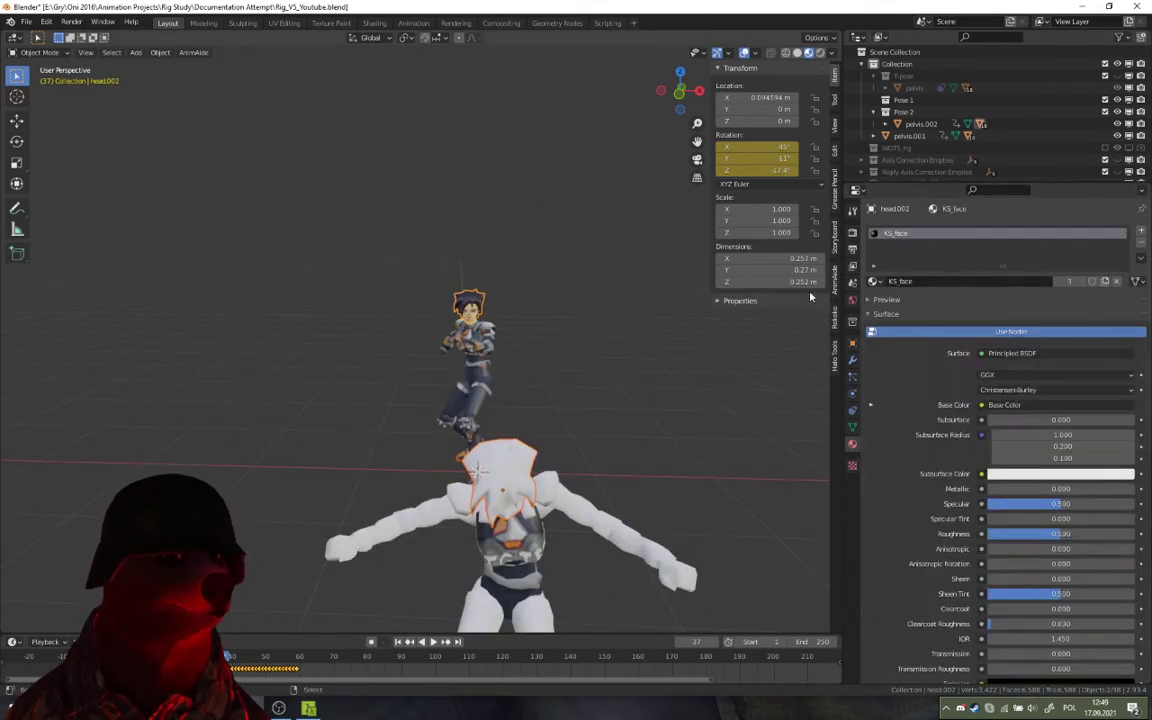
{"action": "left_click", "coordinate": [1141, 258]}
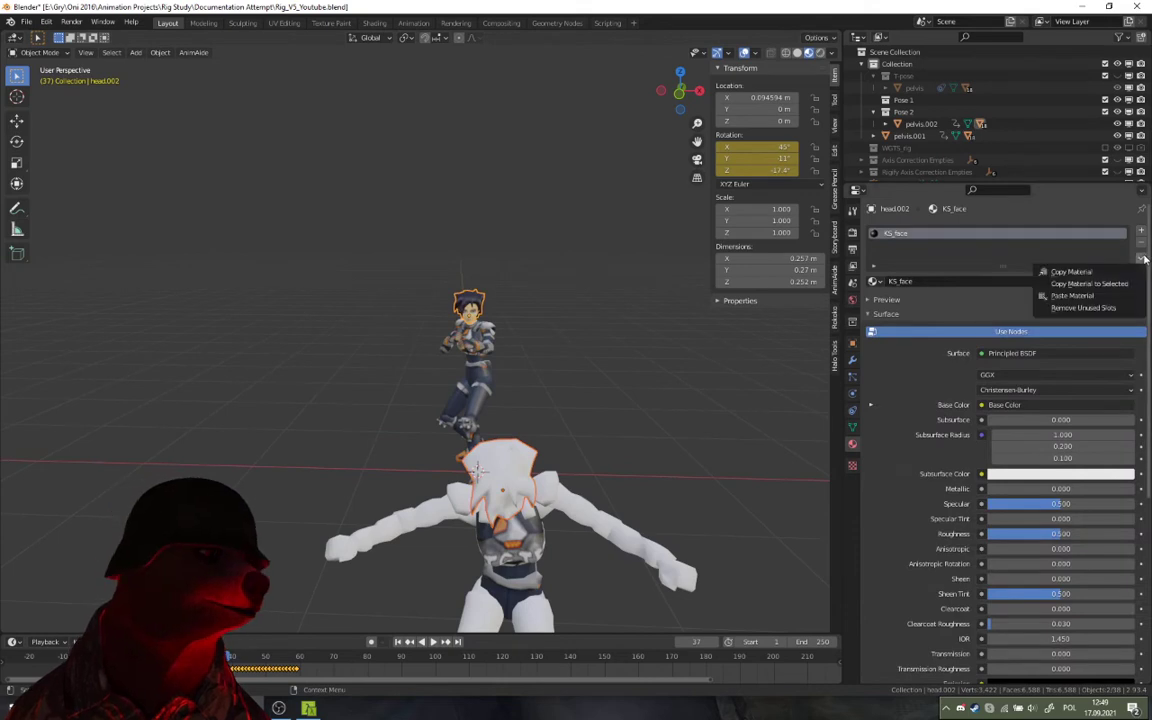
{"action": "left_click", "coordinate": [1102, 285]}
Copy the KS_shoulder material from the Pose 2 model's left shoulder to both shoulders of the imported model
{"action": "mouse_move", "coordinate": [528, 356]}
{"action": "middle_mouse_down"}
{"action": "mouse_move", "coordinate": [445, 330]}
{"action": "mouse_move", "coordinate": [507, 352]}
{"action": "middle_mouse_up"}
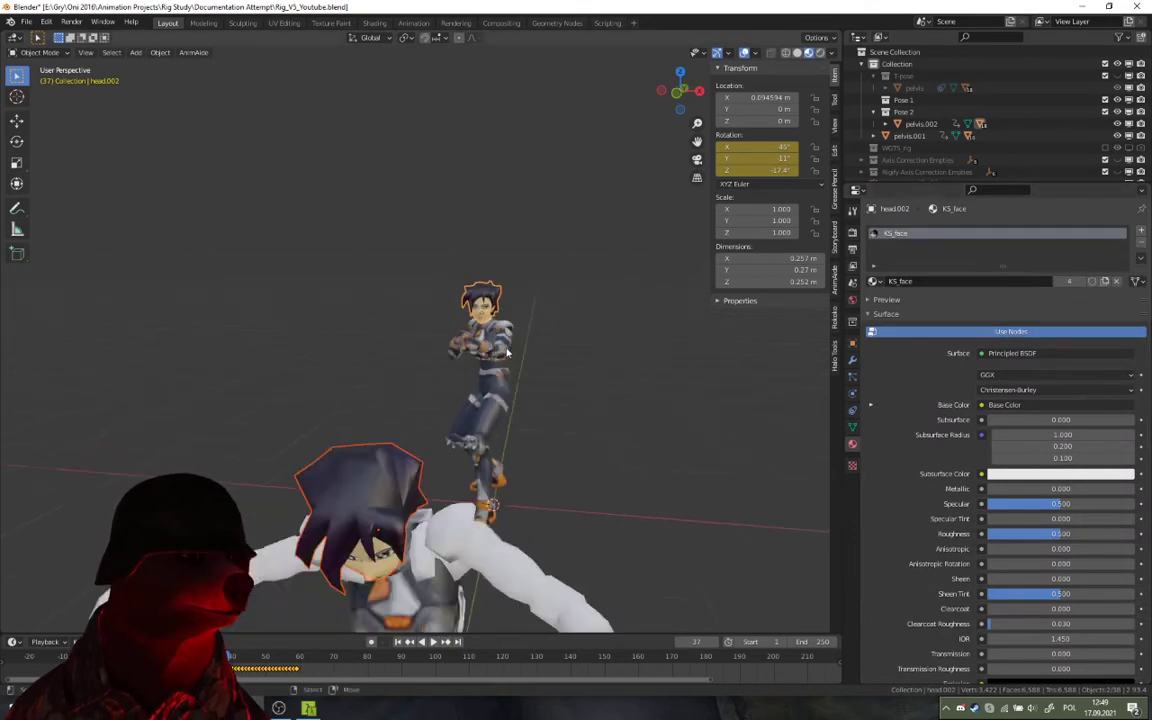
{"action": "scroll", "coordinate": [507, 352], "scroll_direction": "down", "scroll_amount": 2}
{"action": "right_click", "coordinate": [446, 468]}
{"action": "middle_click_drag", "start_coordinate": [446, 468], "coordinate": [505, 465]}
{"action": "right_click", "coordinate": [435, 442], "text": "shift"}
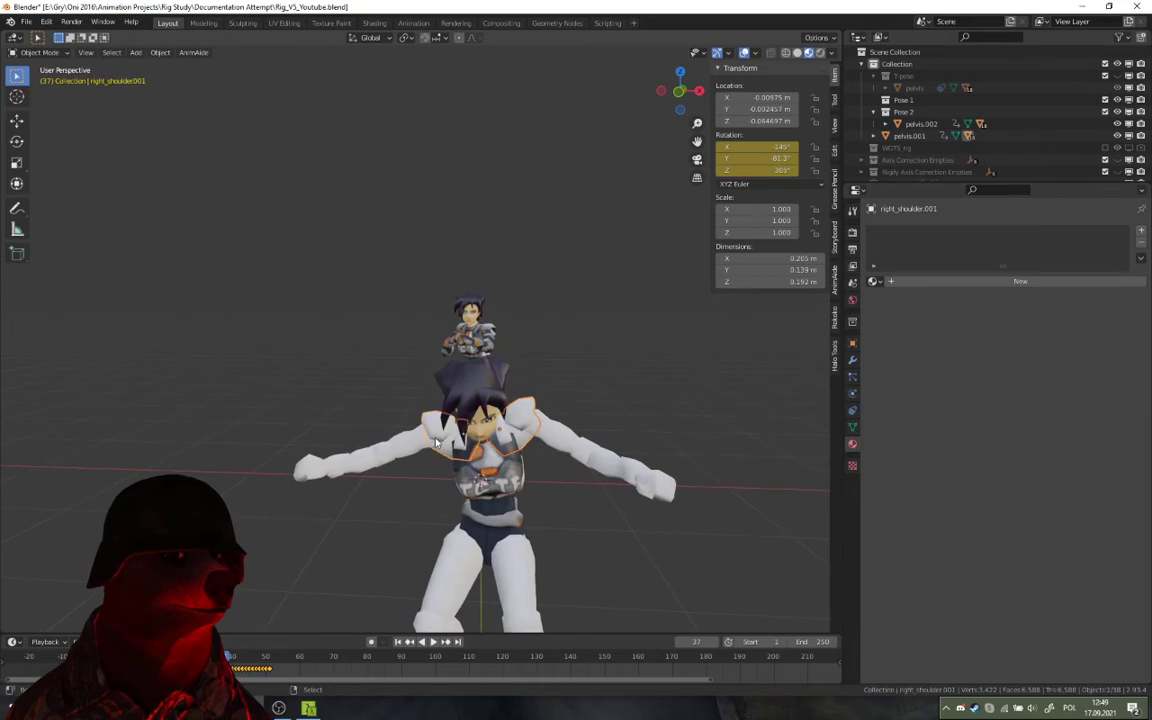
{"action": "middle_click_drag", "start_coordinate": [558, 348], "coordinate": [314, 409]}
{"action": "scroll", "coordinate": [517, 337], "scroll_direction": "up", "scroll_amount": 2}
{"action": "right_click", "coordinate": [521, 330], "text": "shift"}
{"action": "scroll", "coordinate": [519, 345], "scroll_direction": "down", "scroll_amount": 2}
{"action": "scroll", "coordinate": [309, 404], "scroll_direction": "up", "scroll_amount": 2}
{"action": "middle_click_drag", "start_coordinate": [200, 405], "coordinate": [362, 388], "text": "shift"}
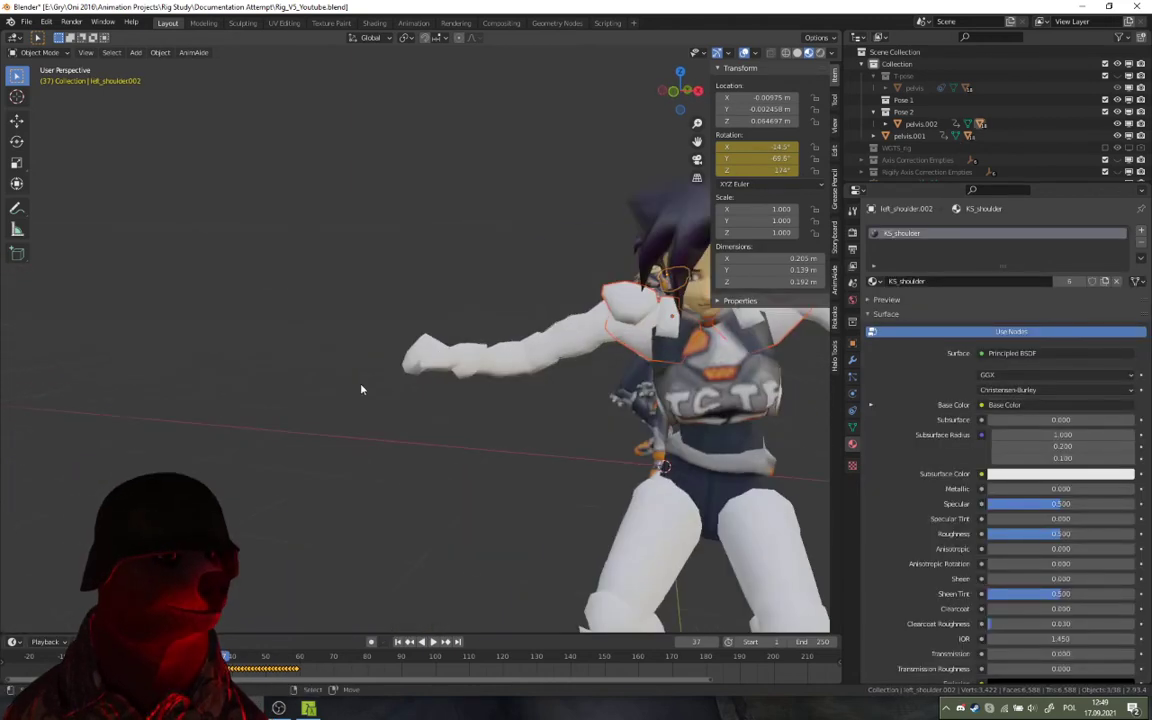
{"action": "scroll", "coordinate": [391, 377], "scroll_direction": "down", "scroll_amount": 2}
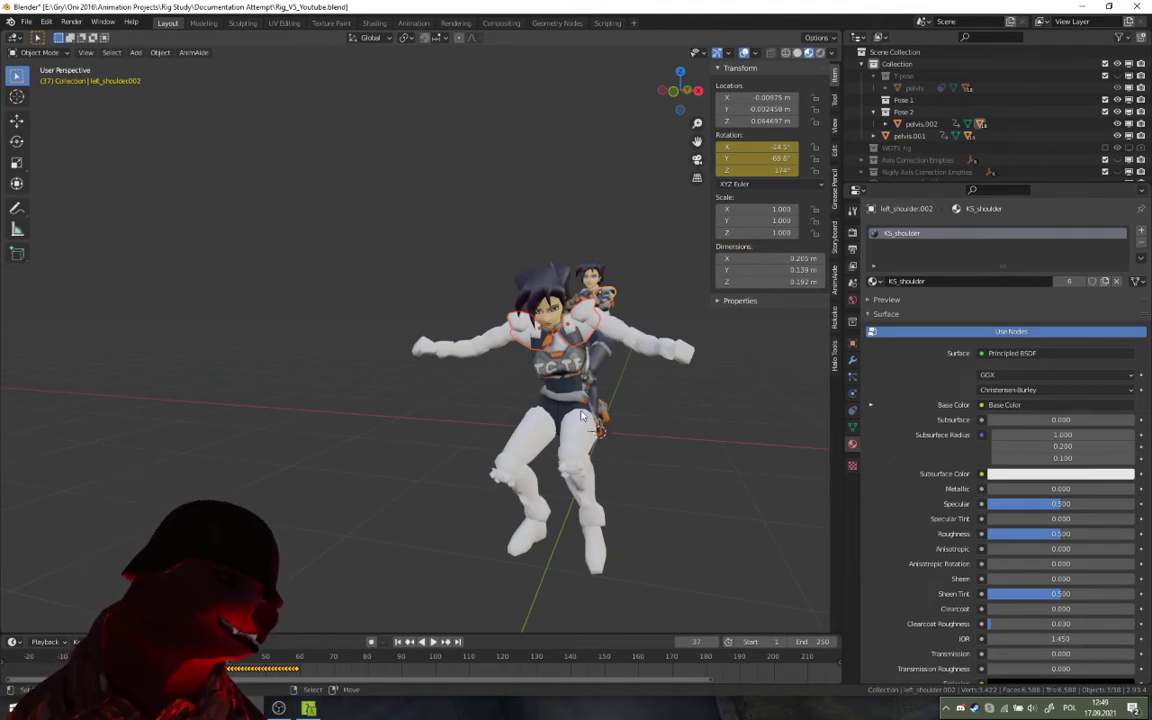
{"action": "middle_click_drag", "start_coordinate": [600, 397], "coordinate": [416, 408]}
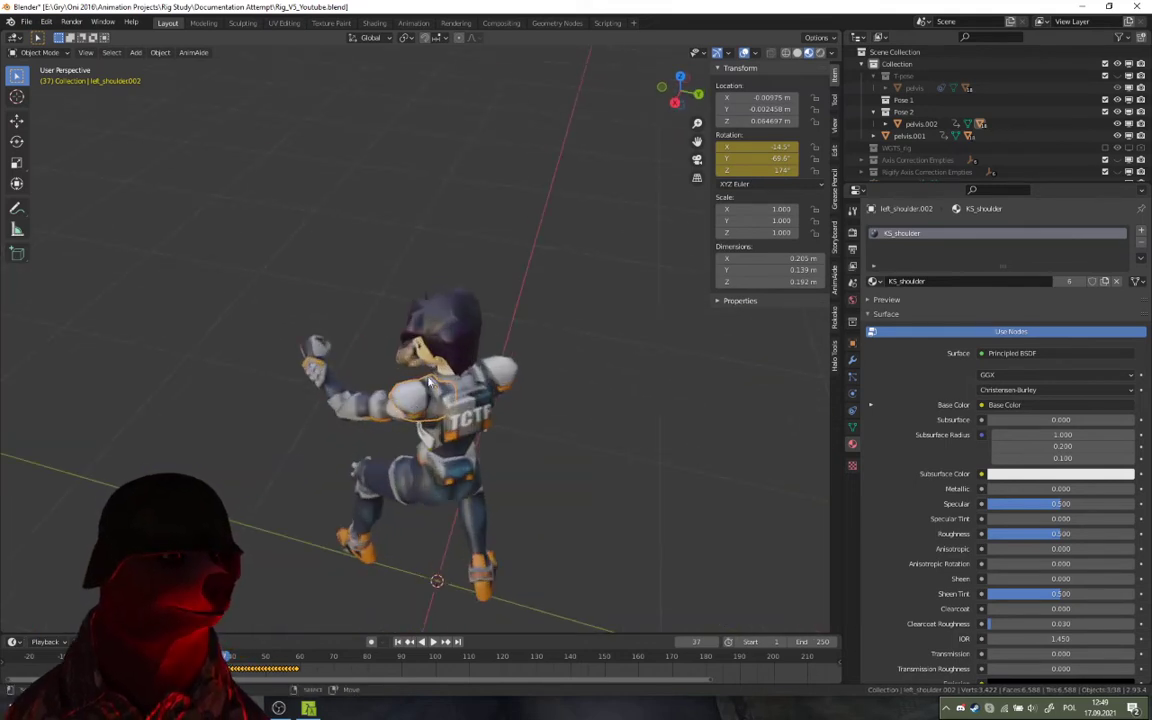
{"action": "middle_click_drag", "start_coordinate": [703, 349], "coordinate": [584, 375]}
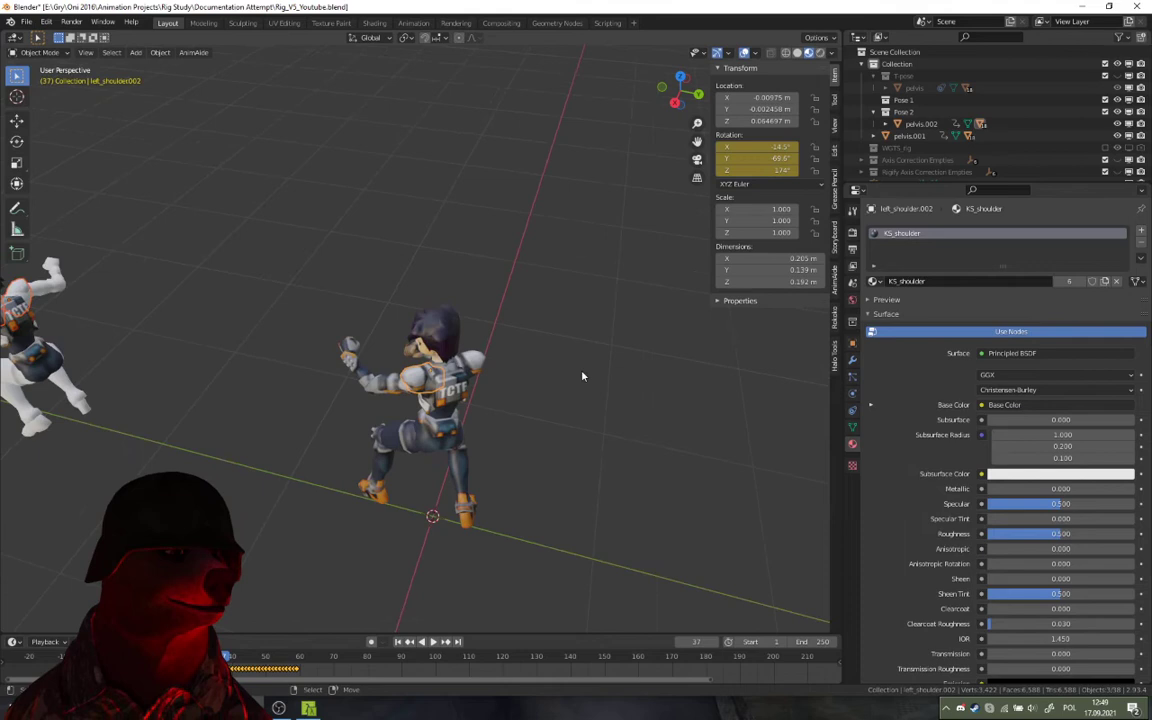
{"action": "left_click", "coordinate": [1141, 258]}
{"action": "left_click", "coordinate": [1090, 284]}
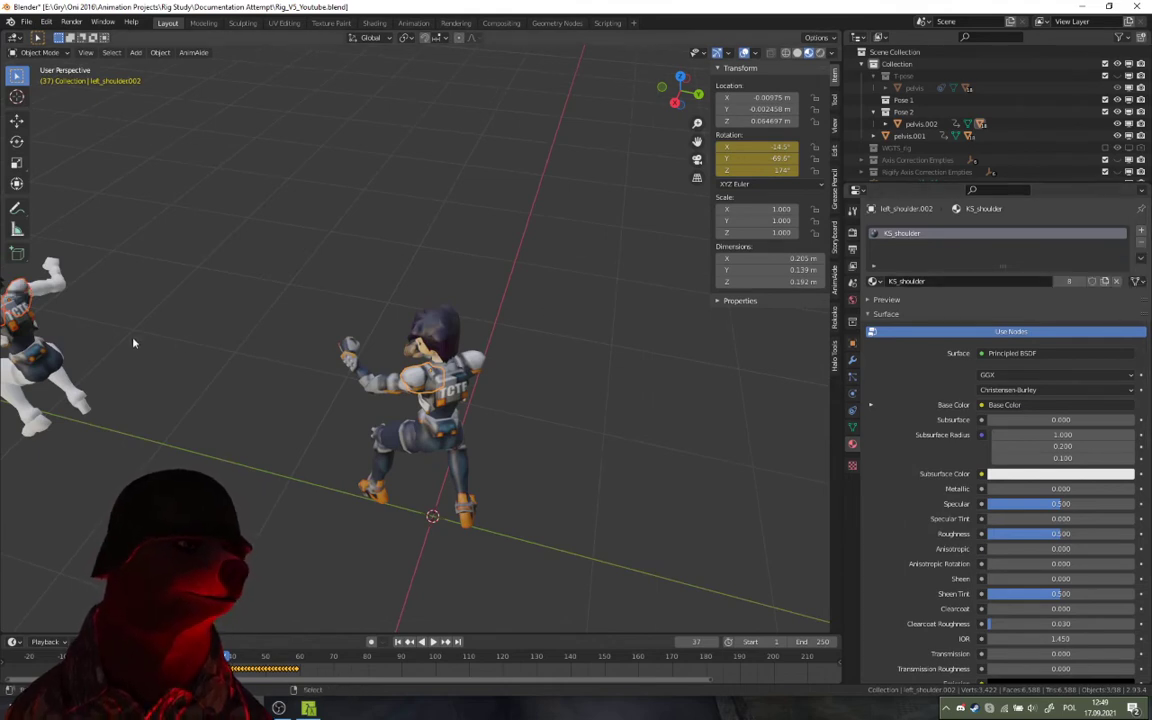
Copy the KS_bicep material from the Pose 2 model's left biceps to both biceps of the imported model
{"action": "middle_click_drag", "start_coordinate": [119, 302], "coordinate": [229, 332]}
{"action": "left_click", "coordinate": [222, 305]}
{"action": "middle_click_drag", "start_coordinate": [542, 365], "coordinate": [543, 332]}
{"action": "left_click", "coordinate": [645, 457]}
{"action": "left_click", "coordinate": [645, 457], "text": "shift"}
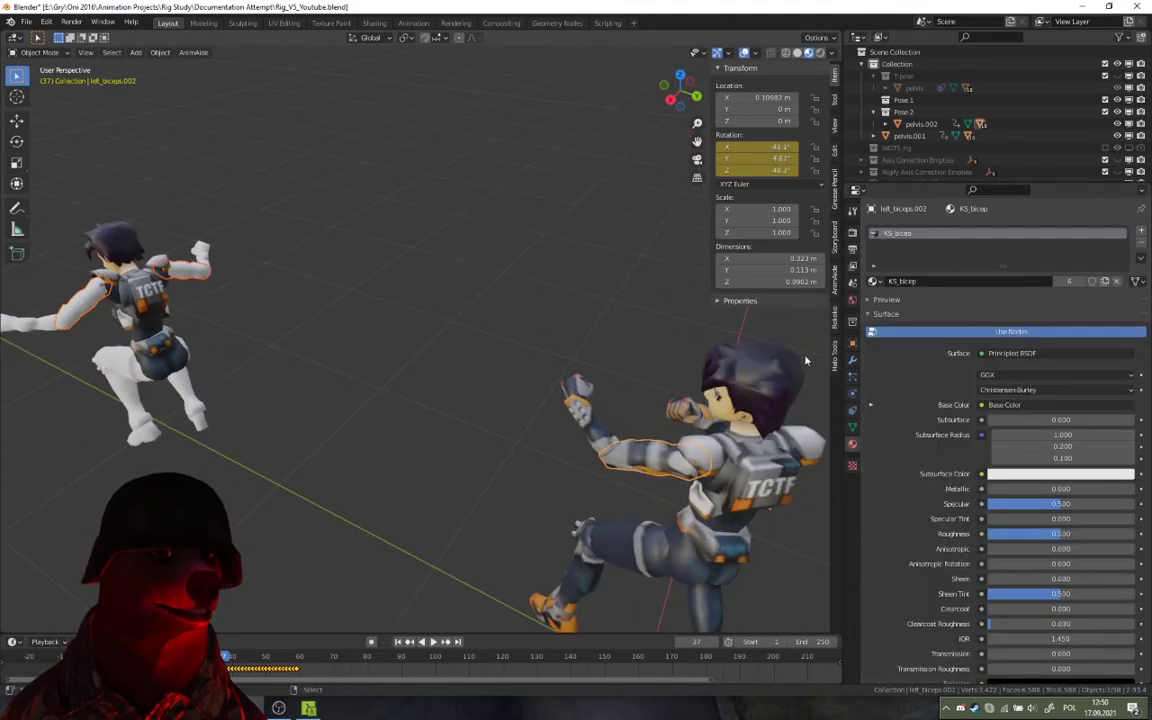
{"action": "left_click", "coordinate": [1141, 257]}
{"action": "left_click", "coordinate": [1090, 284]}
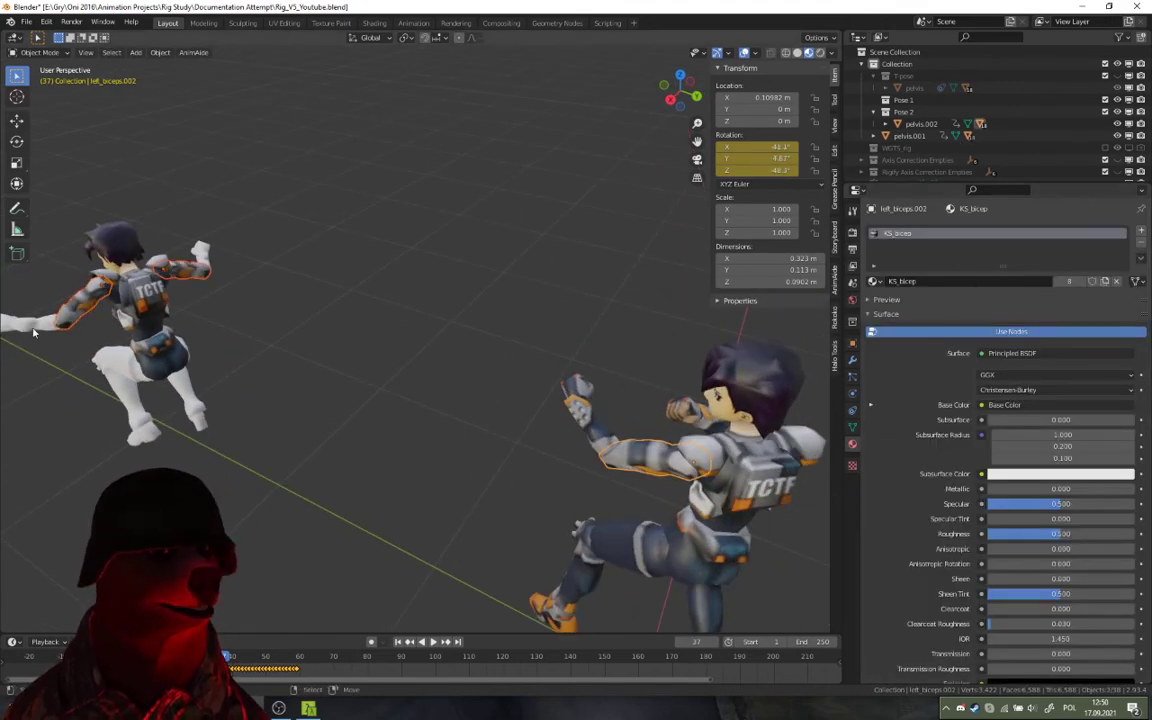
Copy the KS_wrist material from the Pose 2 model's left wrist to both wrists of the imported model
{"action": "left_click", "coordinate": [60, 322]}
{"action": "left_click", "coordinate": [206, 262], "text": "shift"}
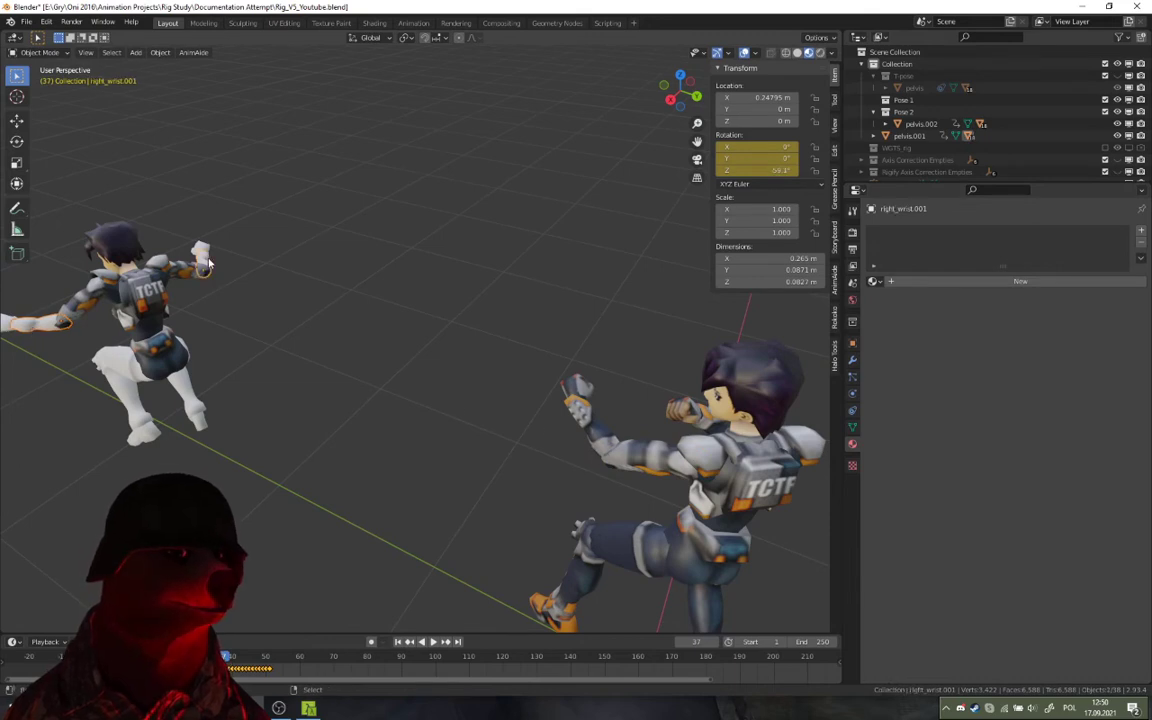
{"action": "left_click", "coordinate": [556, 390], "text": "shift"}
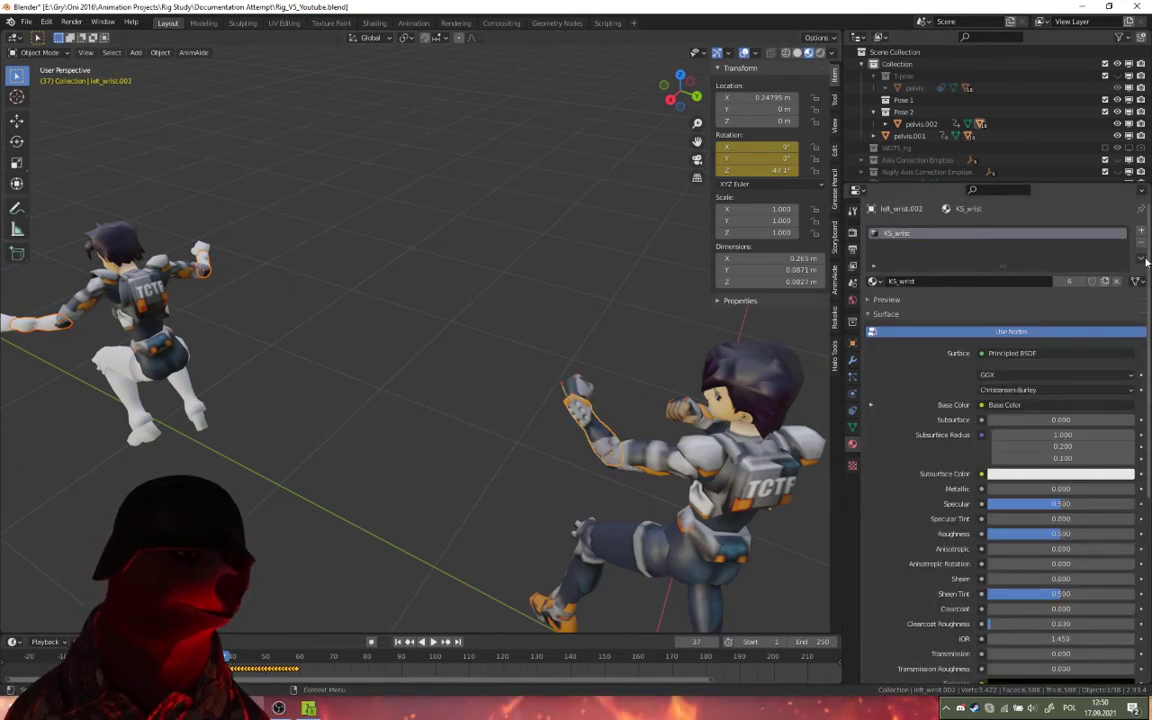
{"action": "left_click", "coordinate": [1141, 257]}
{"action": "left_click", "coordinate": [1092, 287]}
Copy the ks_fist material from the Pose 2 model's left fist to both fists of the imported model
{"action": "left_click", "coordinate": [203, 249]}
{"action": "scroll", "coordinate": [190, 262], "scroll_direction": "down", "scroll_amount": 1}
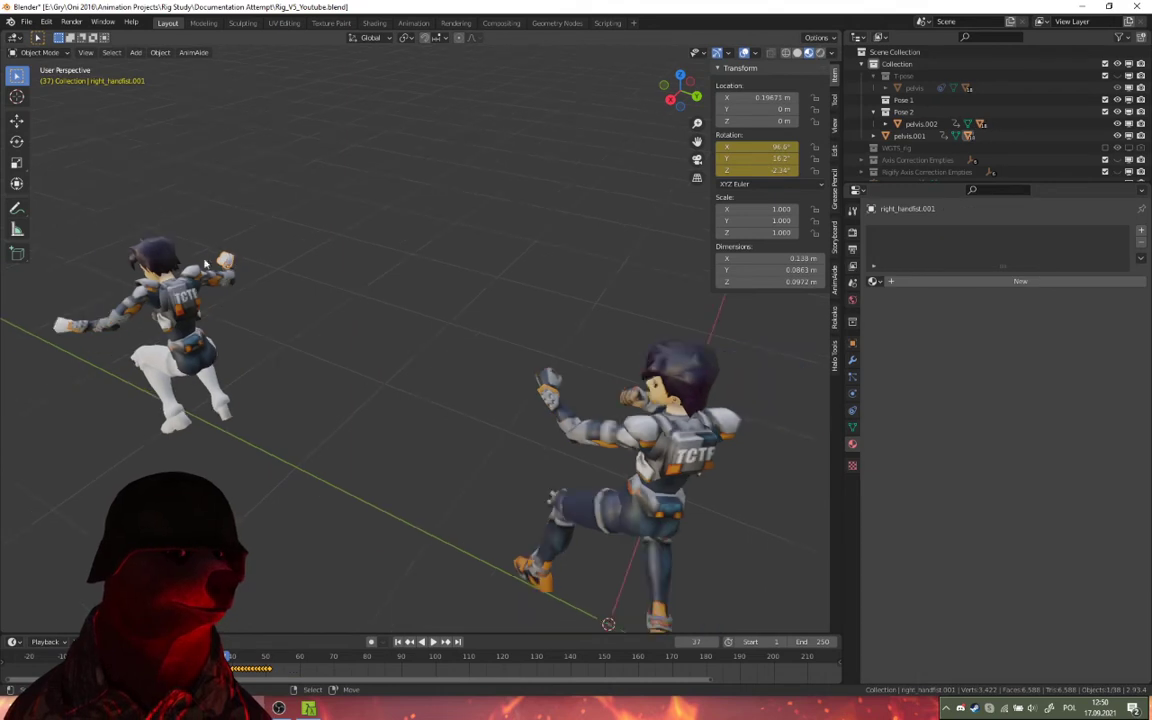
{"action": "left_click", "coordinate": [63, 332]}
{"action": "left_click", "coordinate": [543, 374], "text": "shift"}
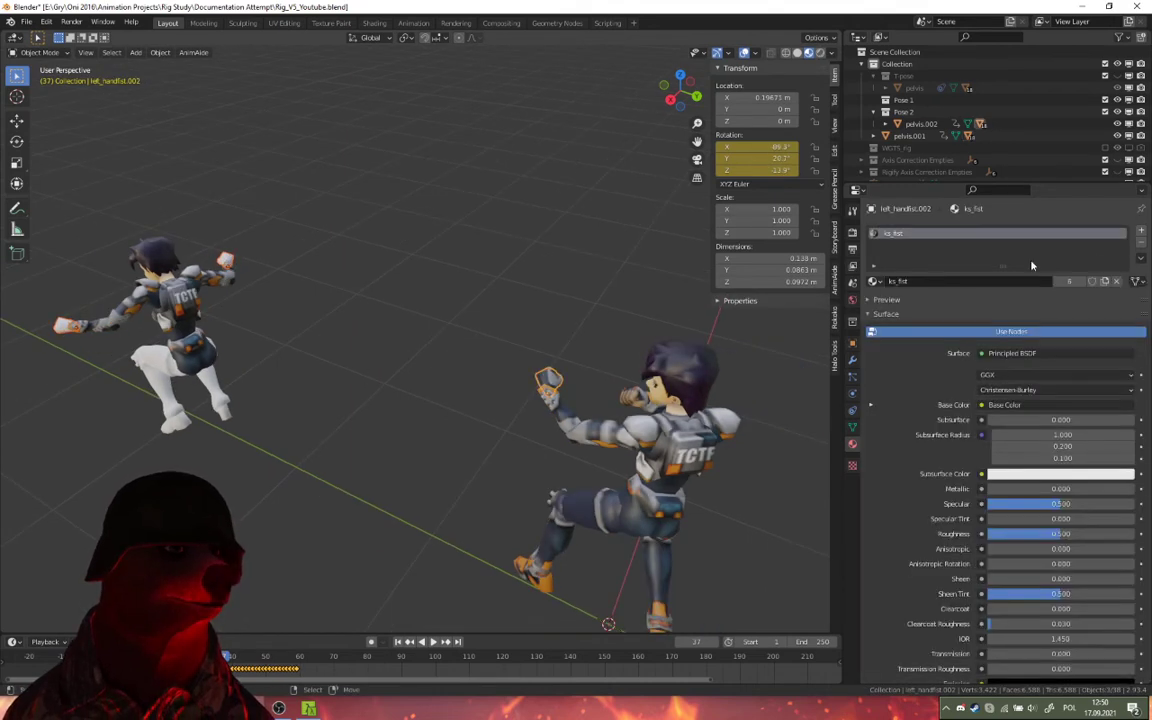
{"action": "left_click", "coordinate": [1141, 258]}
{"action": "left_click", "coordinate": [1082, 286]}
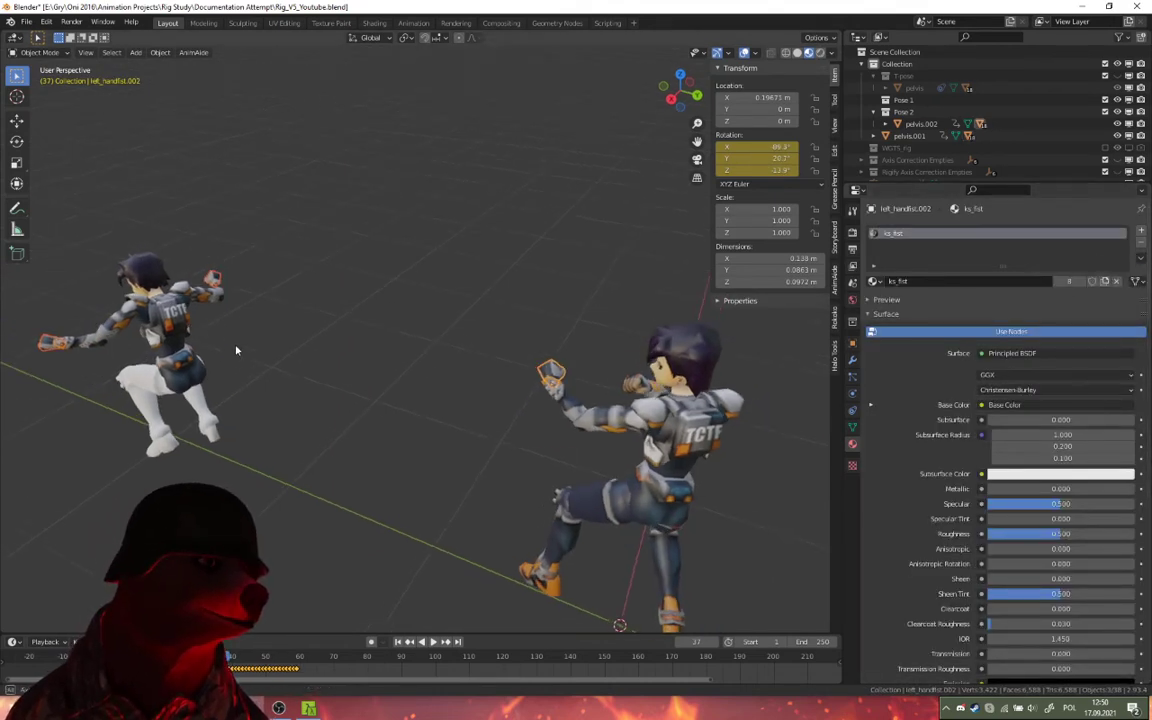
Copy the KS_thigh_horiz material from the Pose 2 model's left thigh to both thighs of the imported model
{"action": "left_click", "coordinate": [160, 380]}
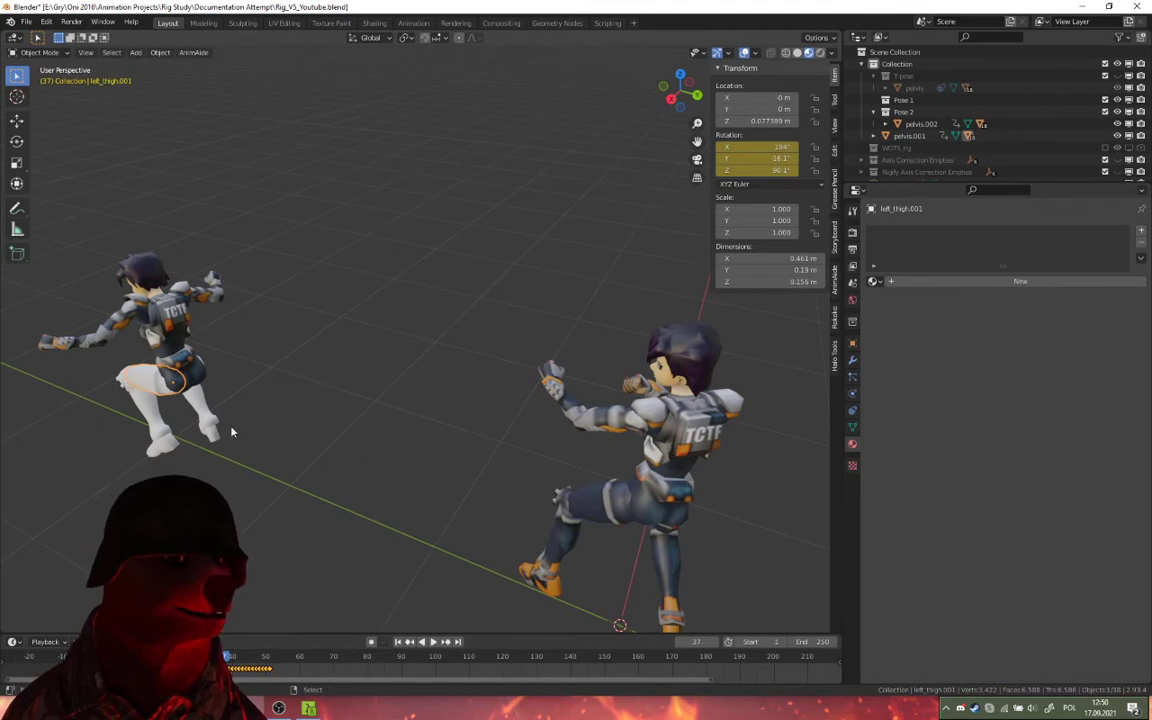
{"action": "middle_click_drag", "start_coordinate": [231, 432], "coordinate": [628, 362]}
{"action": "left_click", "coordinate": [628, 362], "text": "shift"}
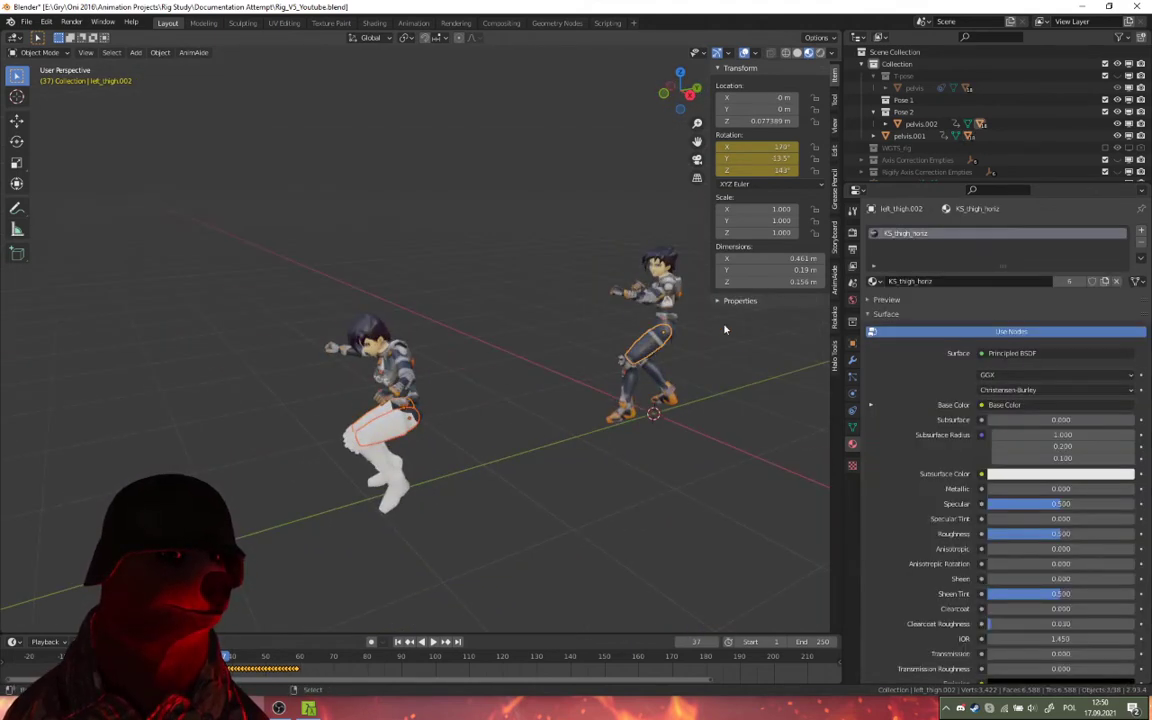
{"action": "left_click", "coordinate": [1141, 257]}
{"action": "left_click", "coordinate": [1114, 288]}
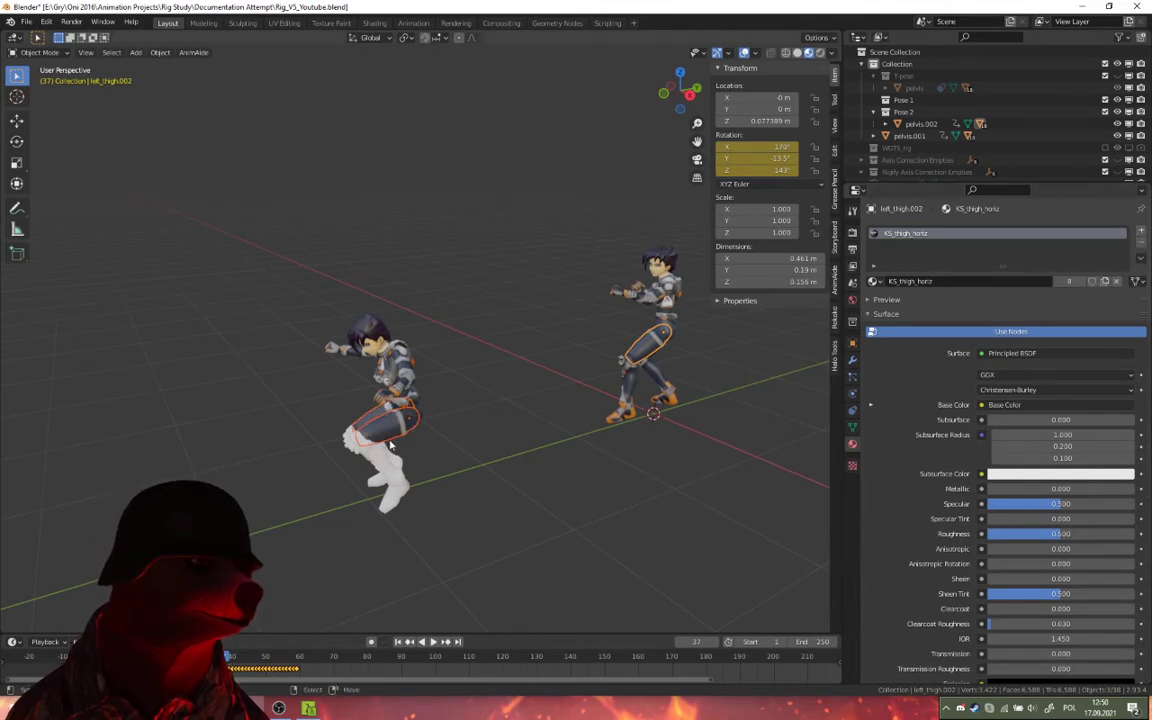
Copy the KS_calf_nobknee material from the Pose 2 model's left calf to both calves of the imported model
{"action": "left_click", "coordinate": [376, 460]}
{"action": "middle_click_drag", "start_coordinate": [370, 462], "coordinate": [410, 445]}
{"action": "left_click", "coordinate": [404, 438], "text": "shift"}
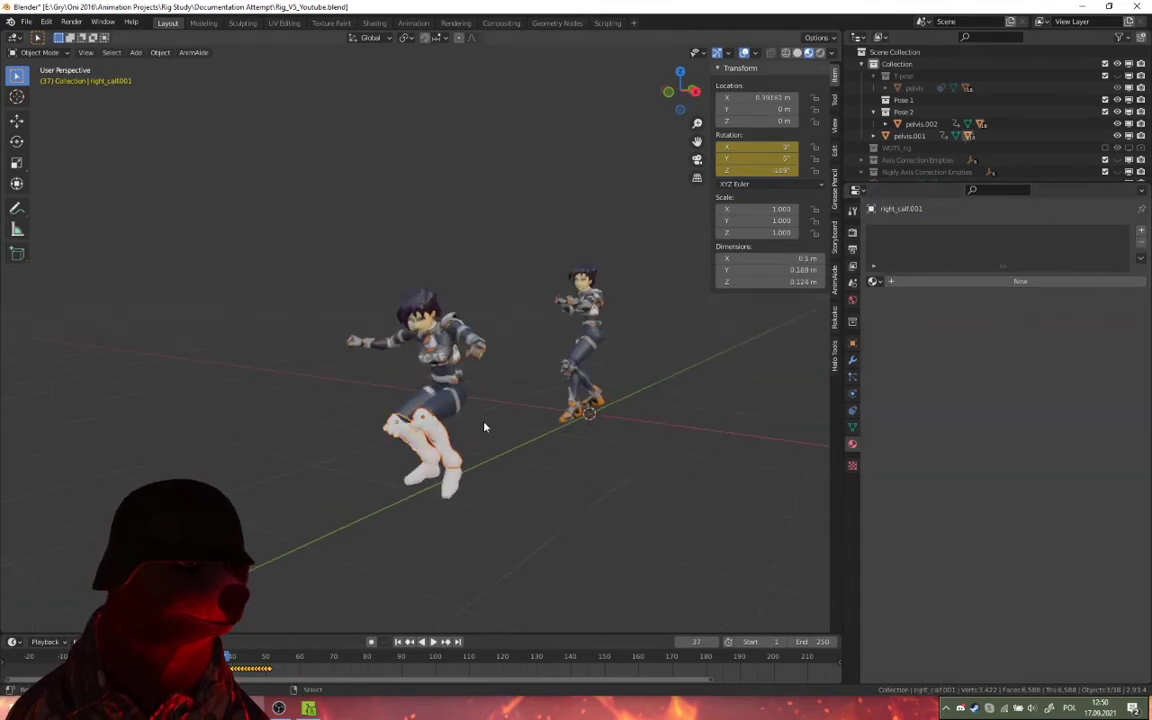
{"action": "left_click", "coordinate": [575, 390], "text": "shift"}
{"action": "left_click", "coordinate": [1141, 257]}
{"action": "left_click", "coordinate": [1090, 286]}
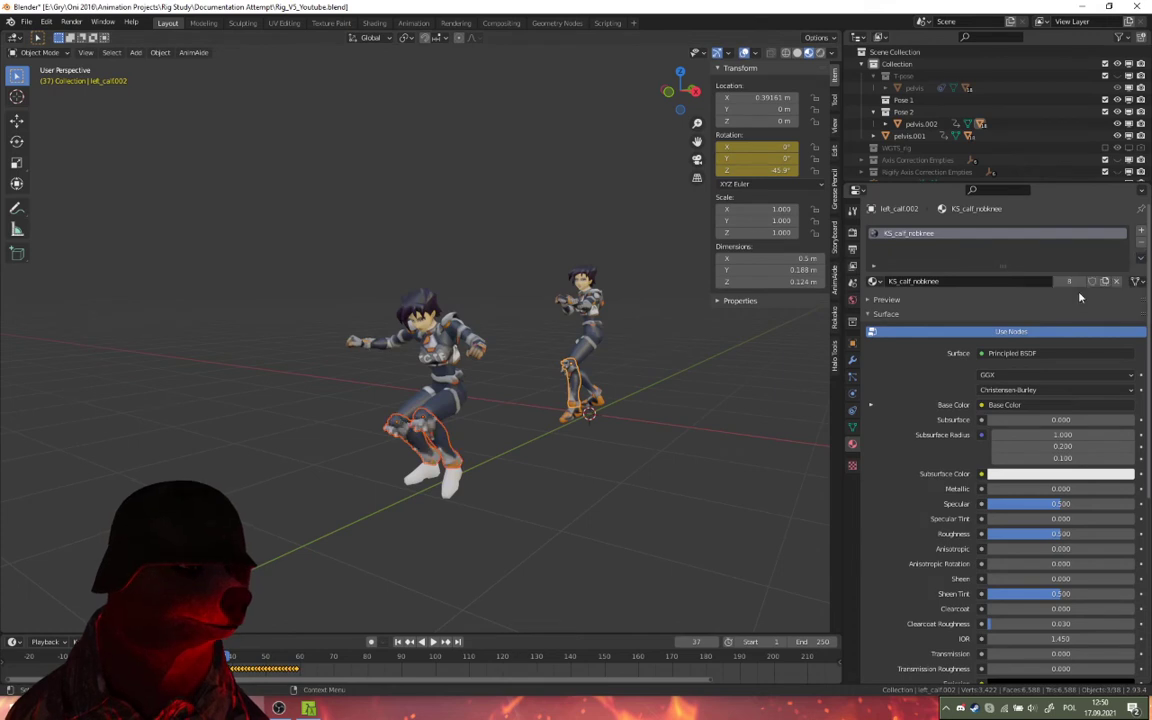
Copy the KS_foot material from the Pose 2 model's left foot to both feet of the imported model
{"action": "left_click", "coordinate": [440, 472]}
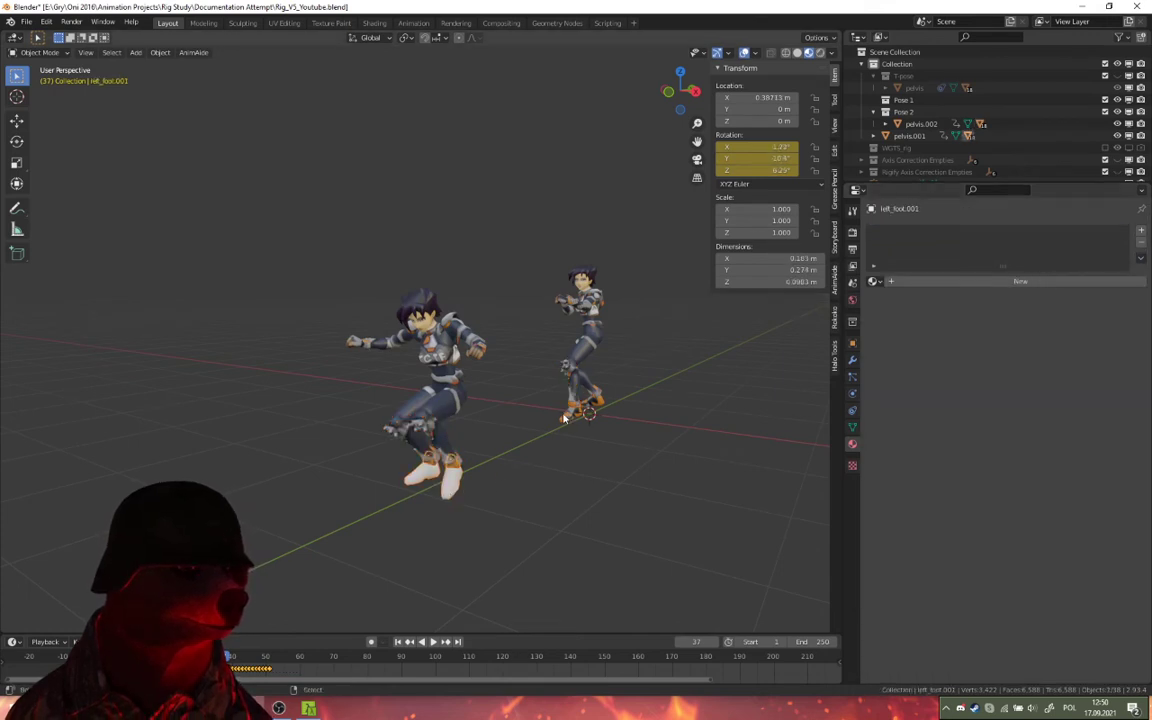
{"action": "left_click", "coordinate": [564, 420], "text": "shift"}
{"action": "left_click", "coordinate": [1141, 257]}
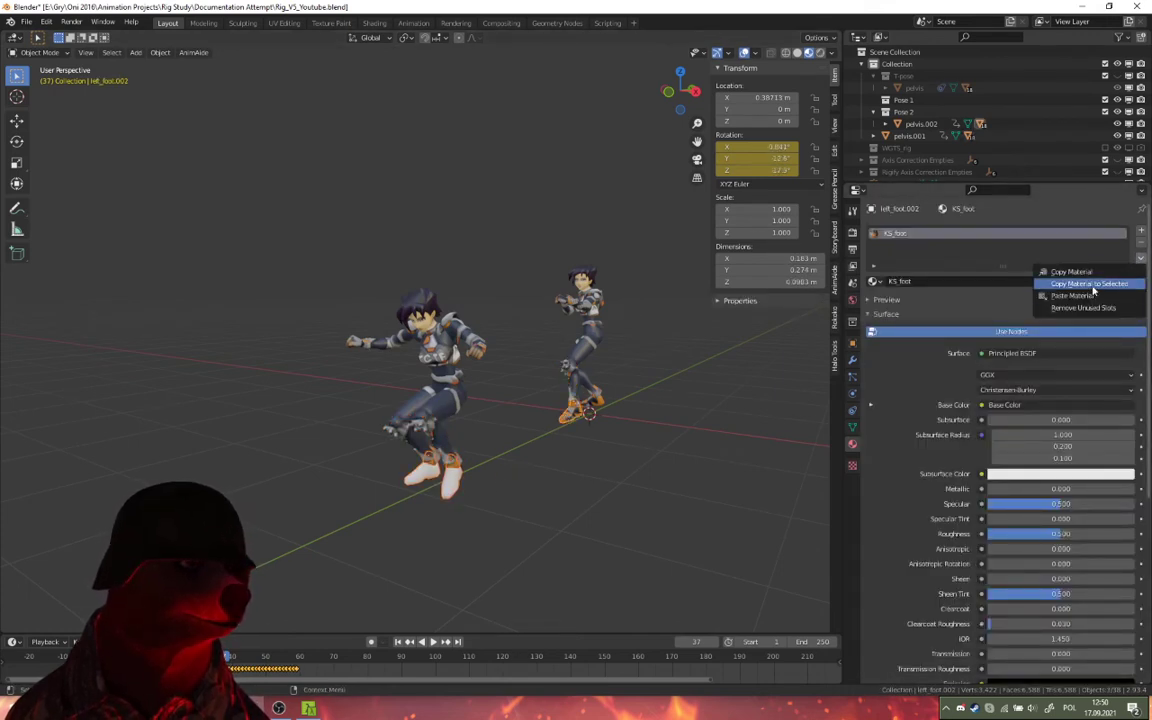
{"action": "left_click", "coordinate": [1090, 284]}
Select the imported model's whole pelvis.001 hierarchy and move it into the Pose 1 collection
{"action": "middle_click_drag", "start_coordinate": [431, 346], "coordinate": [509, 410]}
{"action": "middle_click_drag", "start_coordinate": [580, 466], "coordinate": [412, 461], "text": "shift"}
{"action": "scroll", "coordinate": [412, 461], "scroll_direction": "up", "scroll_amount": 2}
{"action": "left_click", "coordinate": [467, 429]}
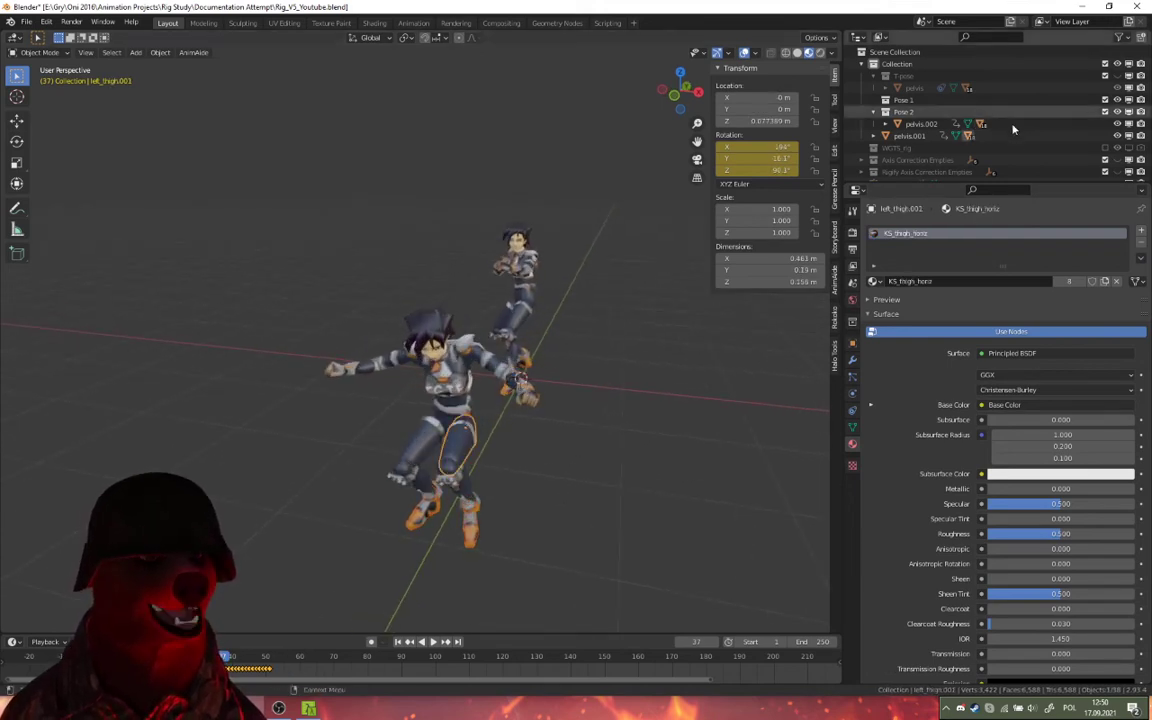
{"action": "left_click", "coordinate": [920, 123]}
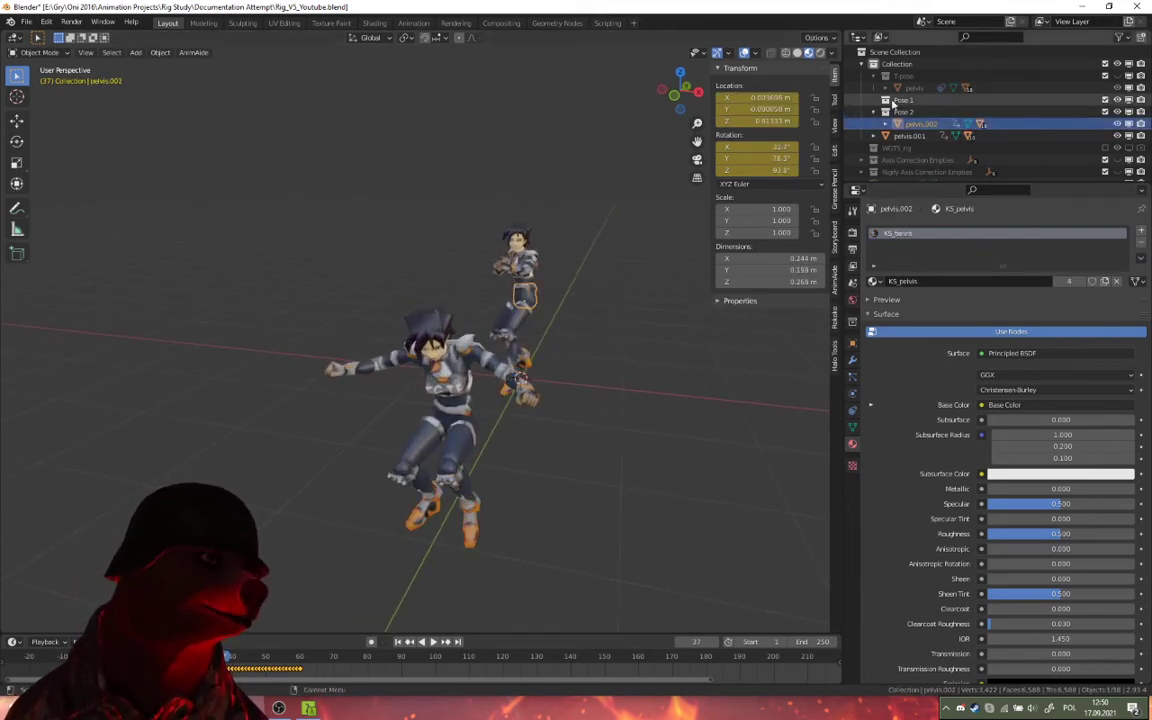
{"action": "left_click", "coordinate": [908, 136]}
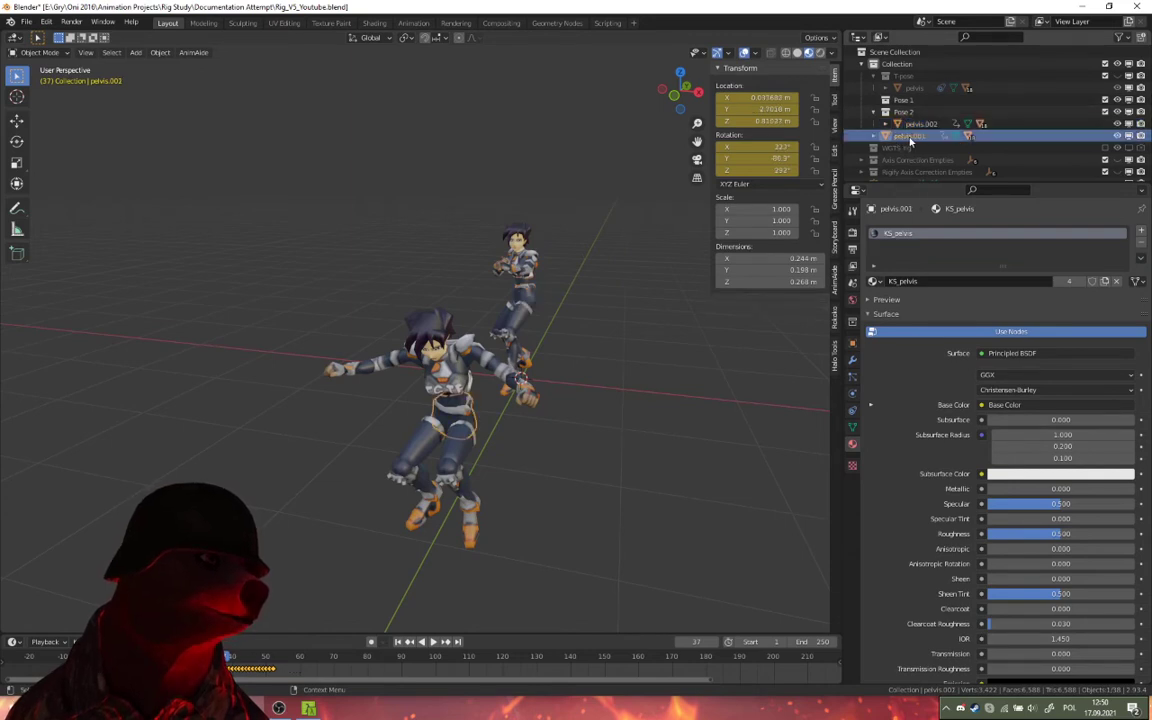
{"action": "right_click", "coordinate": [910, 142]}
{"action": "left_click", "coordinate": [906, 140]}
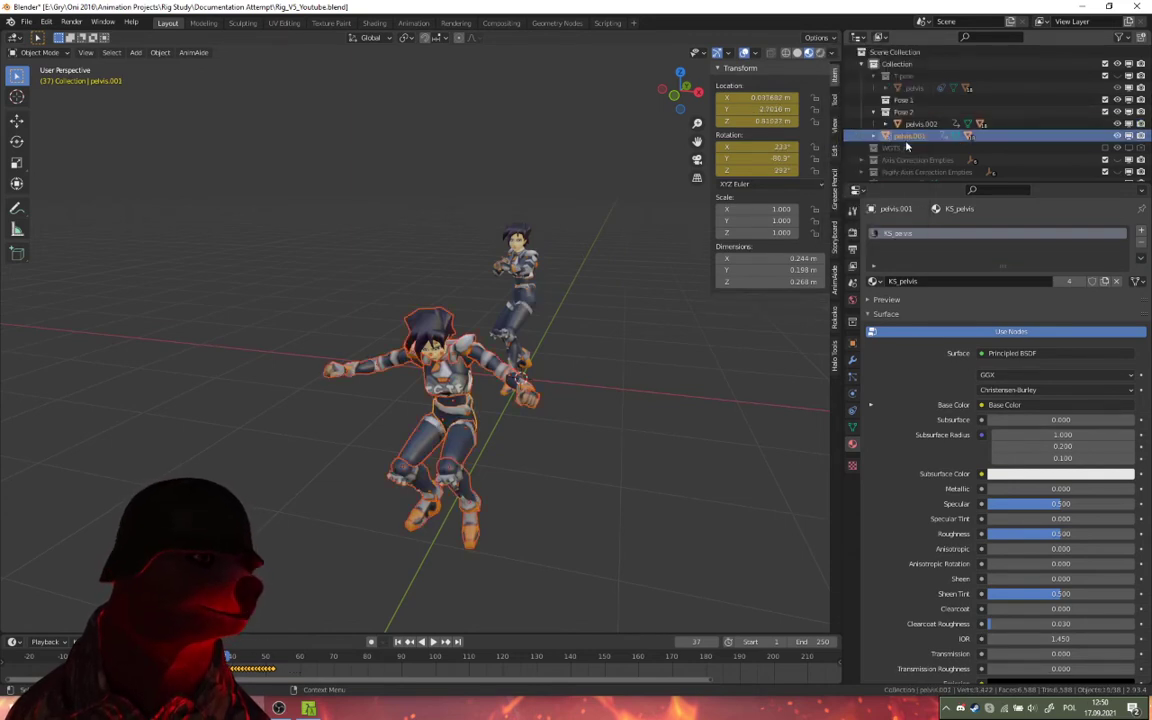
{"action": "left_click_drag", "start_coordinate": [912, 107], "coordinate": [912, 102]}
Set the current animation frame to 36
{"action": "middle_click_drag", "start_coordinate": [604, 272], "coordinate": [470, 292]}
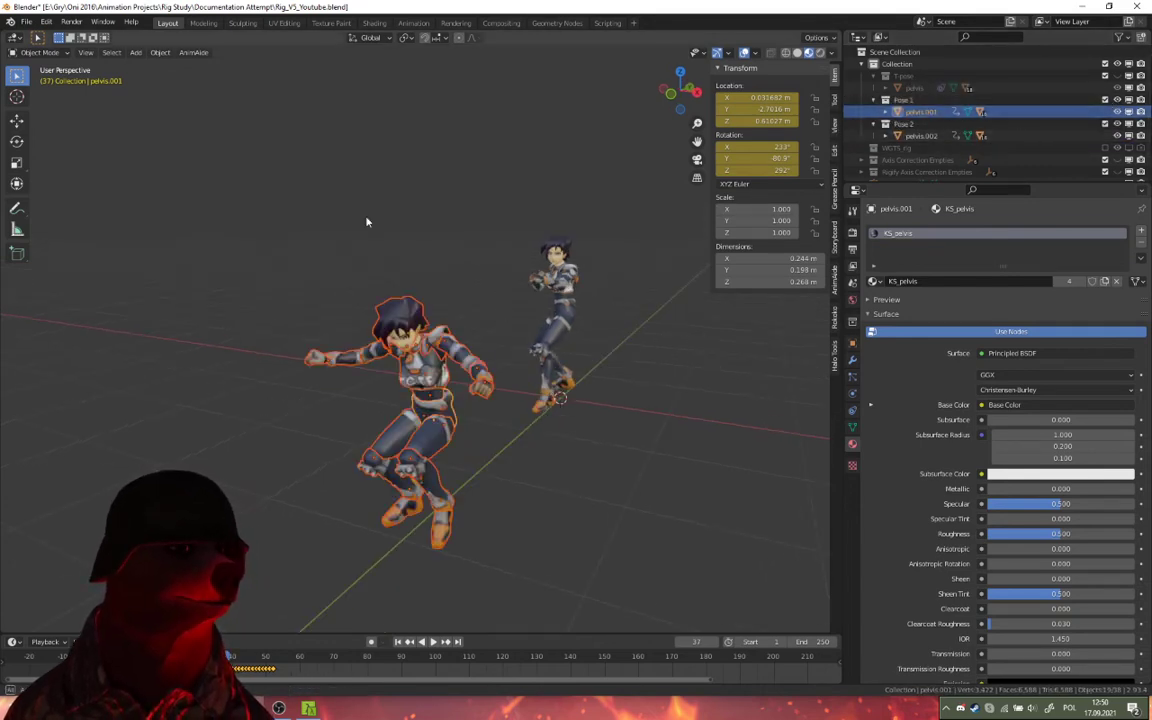
{"action": "middle_click_drag", "start_coordinate": [368, 221], "coordinate": [285, 190]}
{"action": "middle_click_drag", "start_coordinate": [357, 190], "coordinate": [440, 447]}
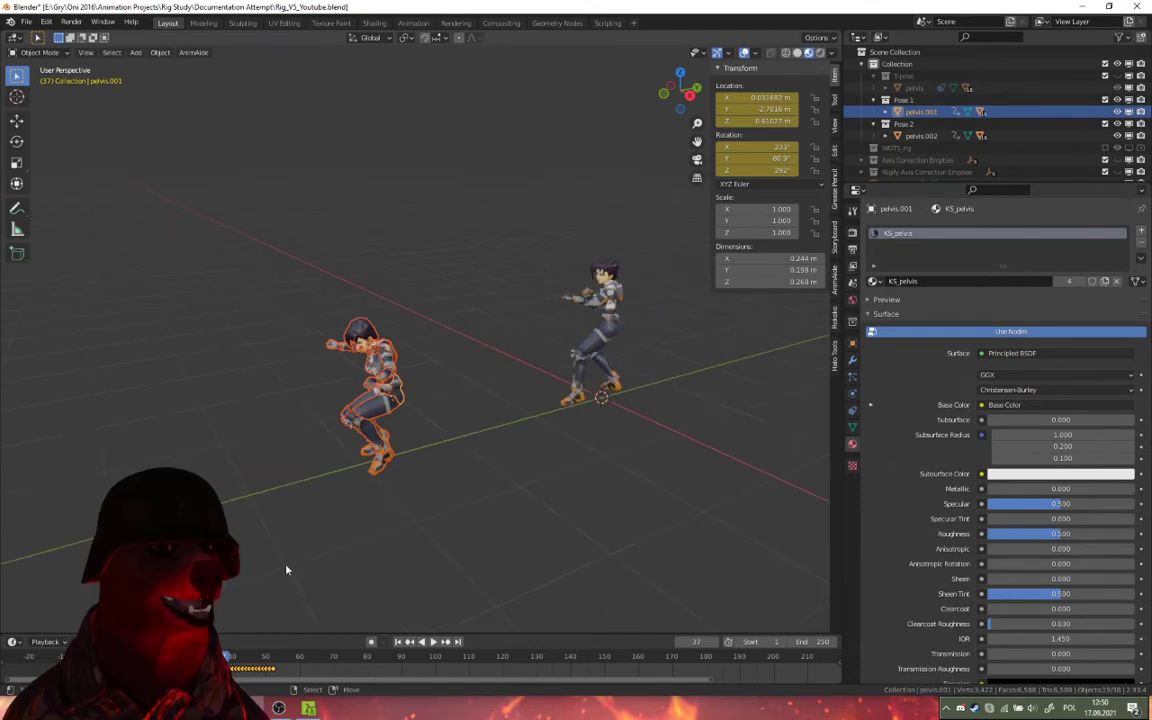
{"action": "left_click_drag", "start_coordinate": [226, 656], "coordinate": [223, 656]}
Unhide the rig armature in the scene
{"action": "scroll", "coordinate": [923, 167], "scroll_direction": "down", "scroll_amount": 2}
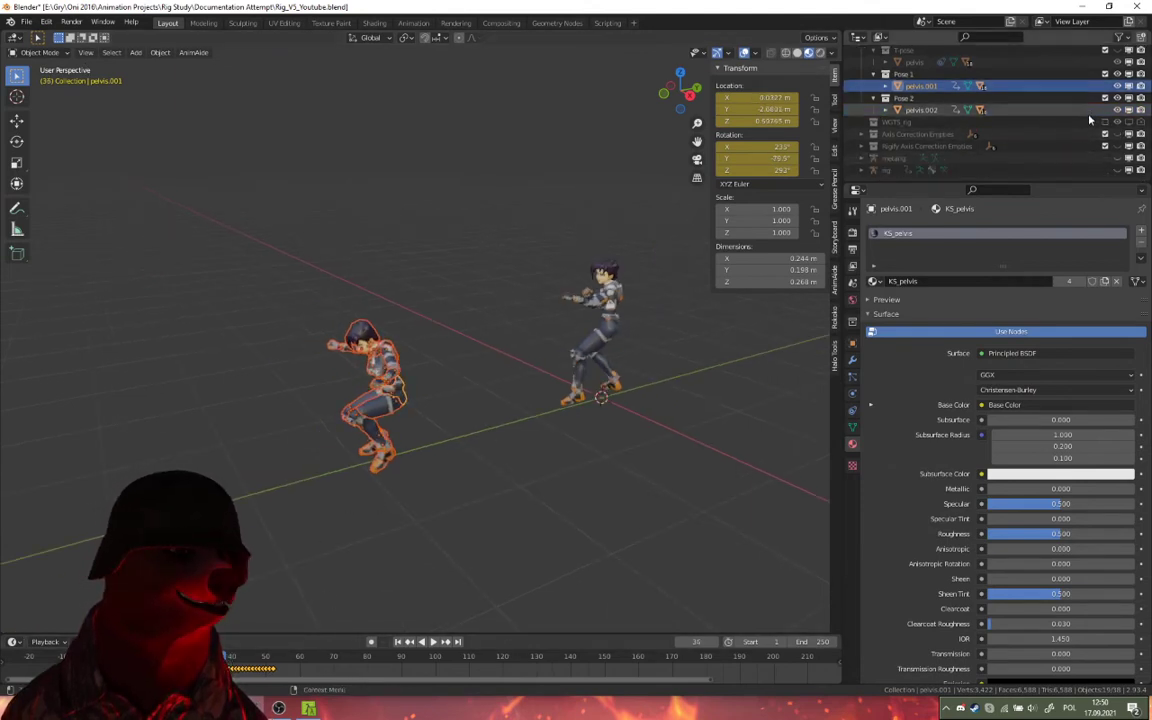
{"action": "left_click", "coordinate": [1128, 172]}
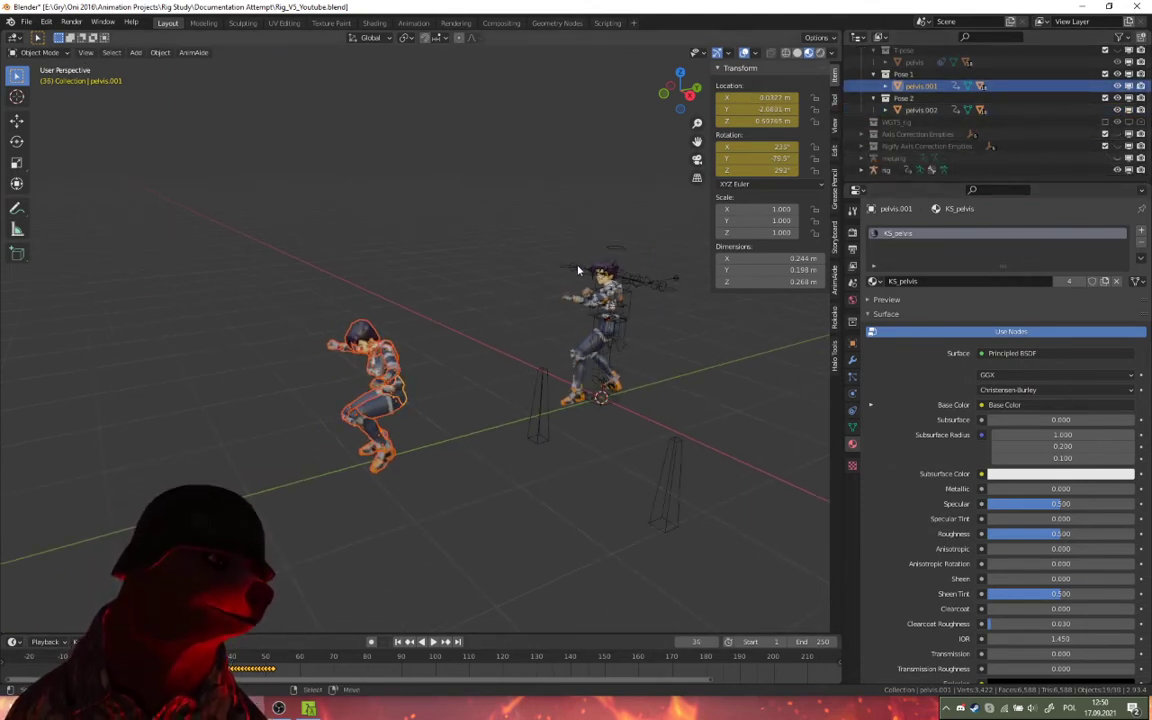
{"action": "middle_click_drag", "start_coordinate": [519, 238], "coordinate": [545, 250]}
Hide the Pose 2 collection and show the T-pose collection
{"action": "scroll", "coordinate": [1008, 118], "scroll_direction": "up", "scroll_amount": 2}
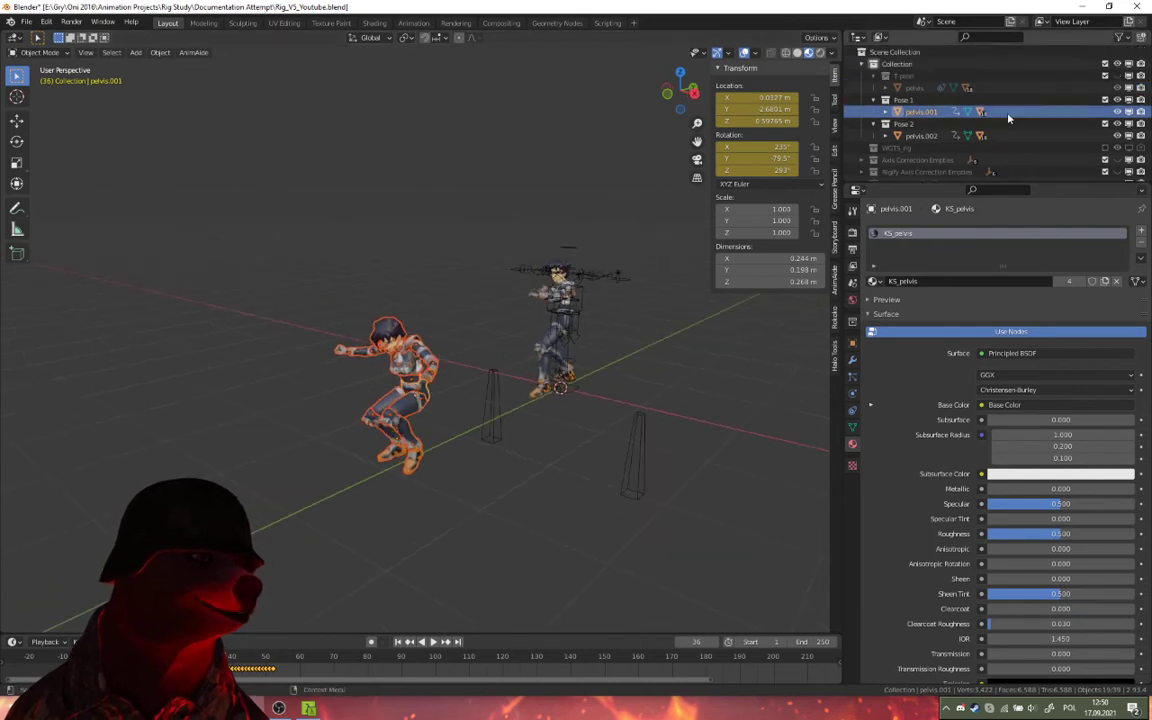
{"action": "left_click", "coordinate": [1117, 124]}
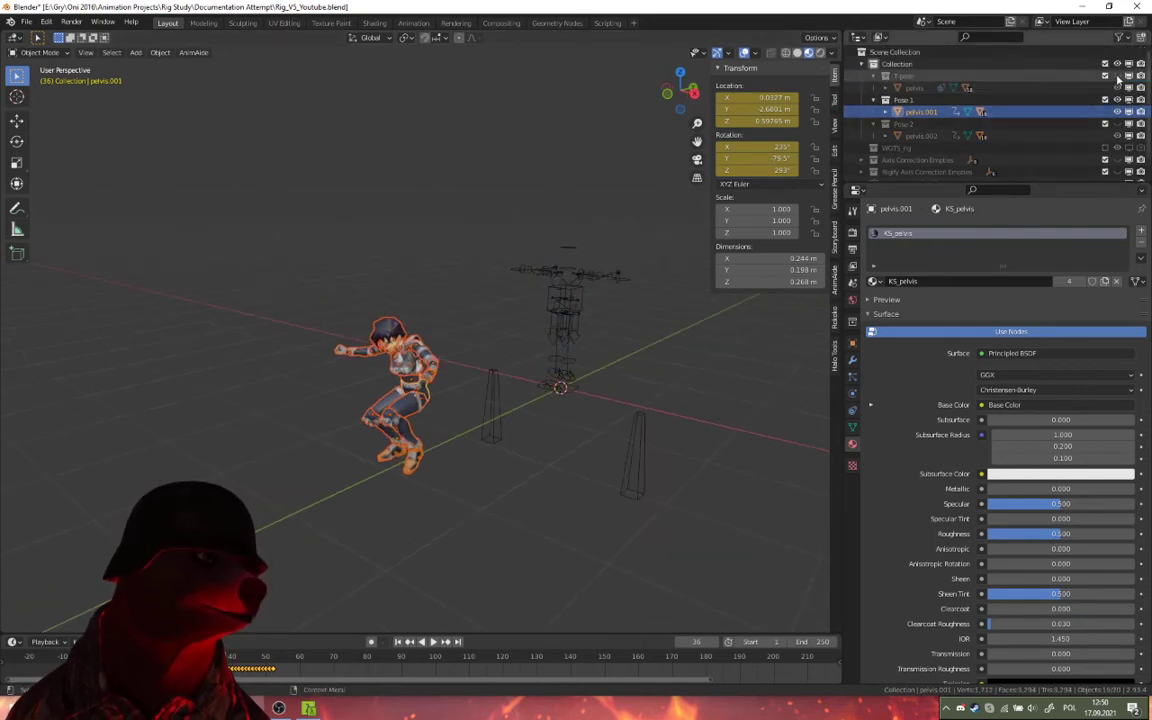
{"action": "left_click", "coordinate": [1117, 76]}
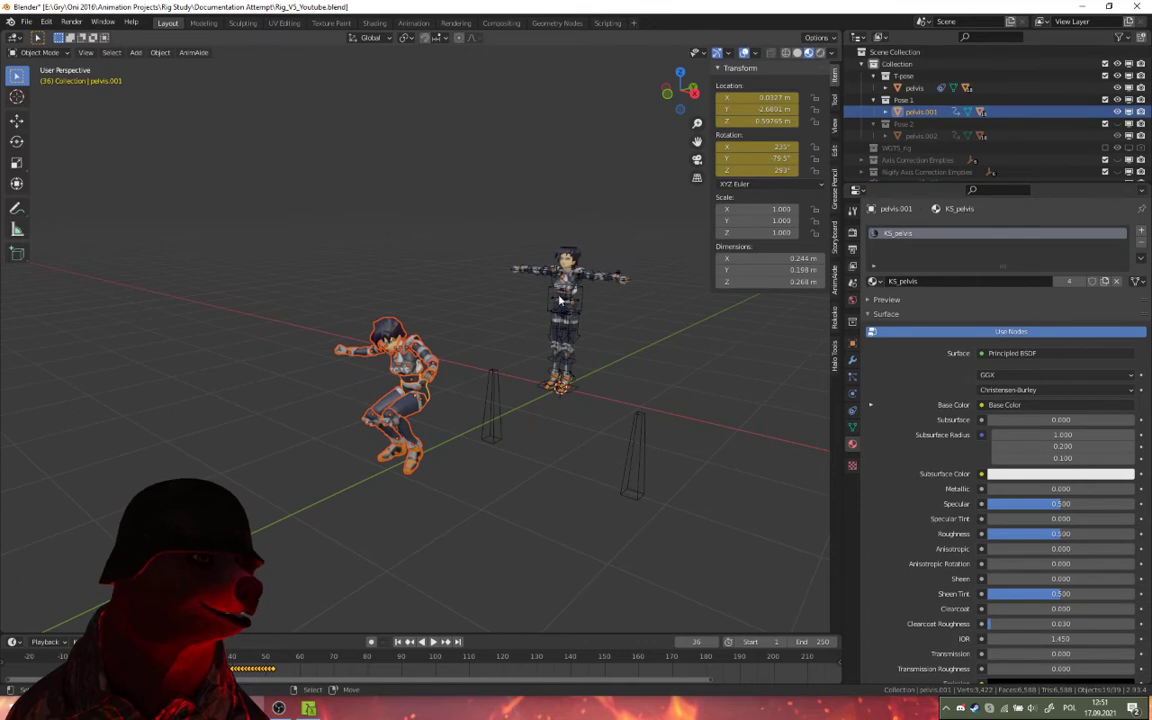
{"action": "middle_click_drag", "start_coordinate": [572, 304], "coordinate": [581, 314]}
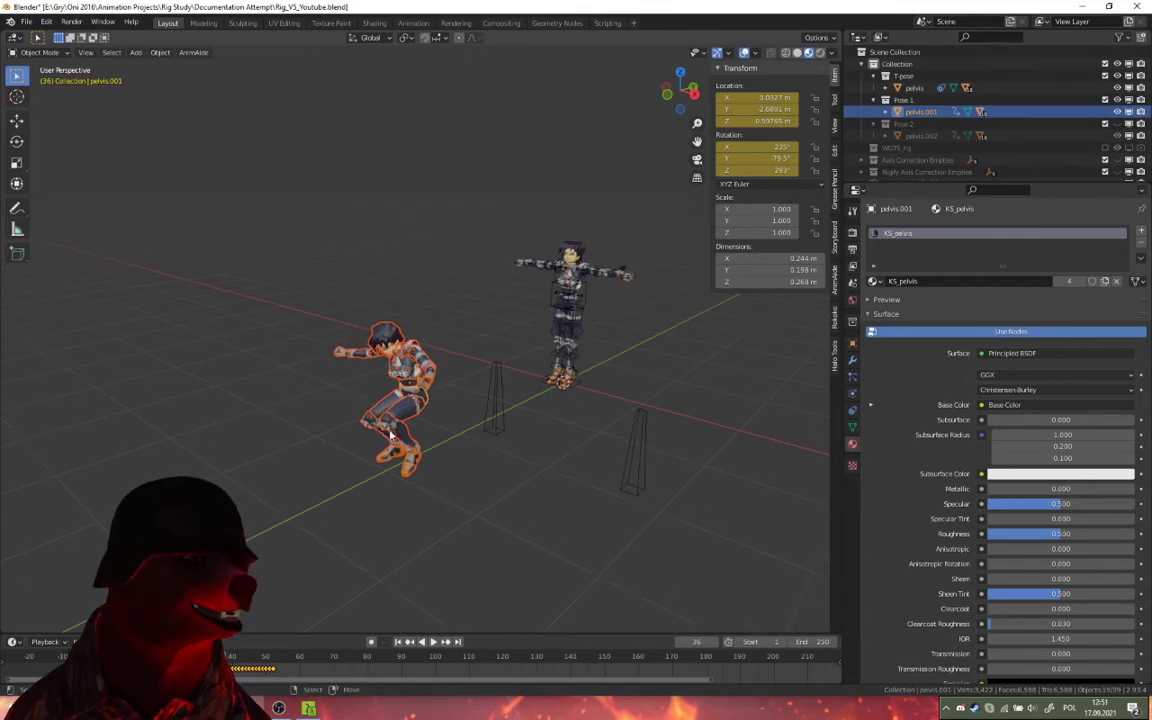
{"action": "middle_click_drag", "start_coordinate": [443, 405], "coordinate": [532, 341]}
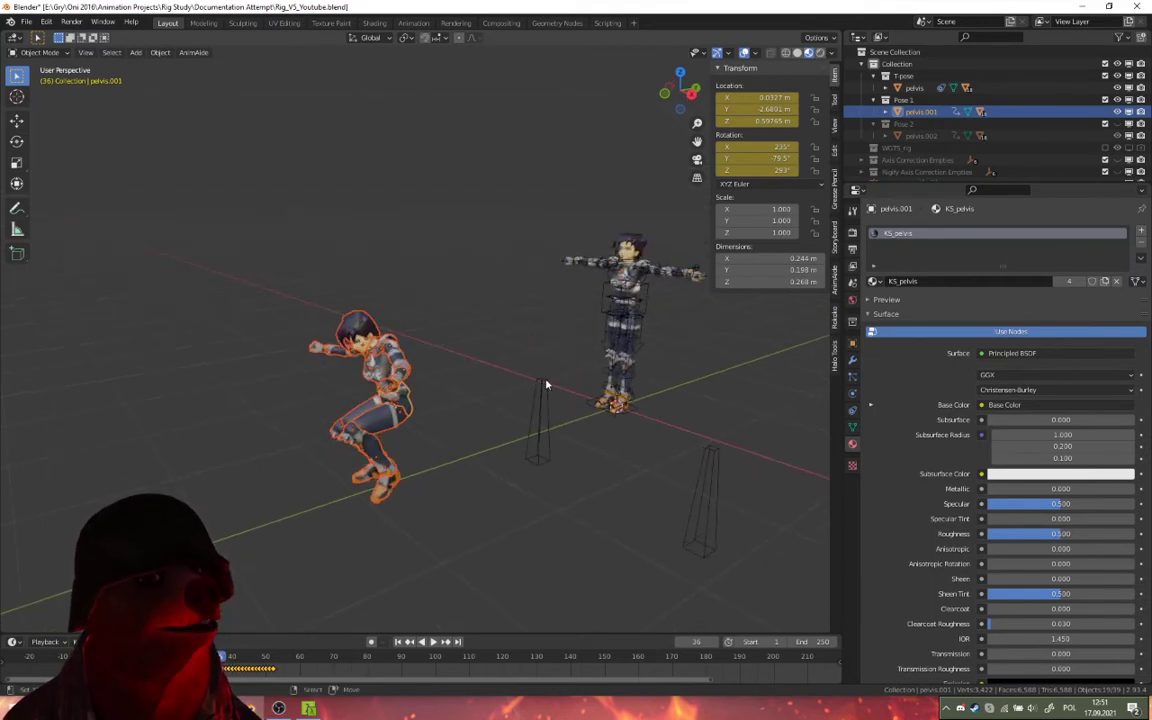
{"action": "middle_click_drag", "start_coordinate": [429, 406], "coordinate": [534, 357]}
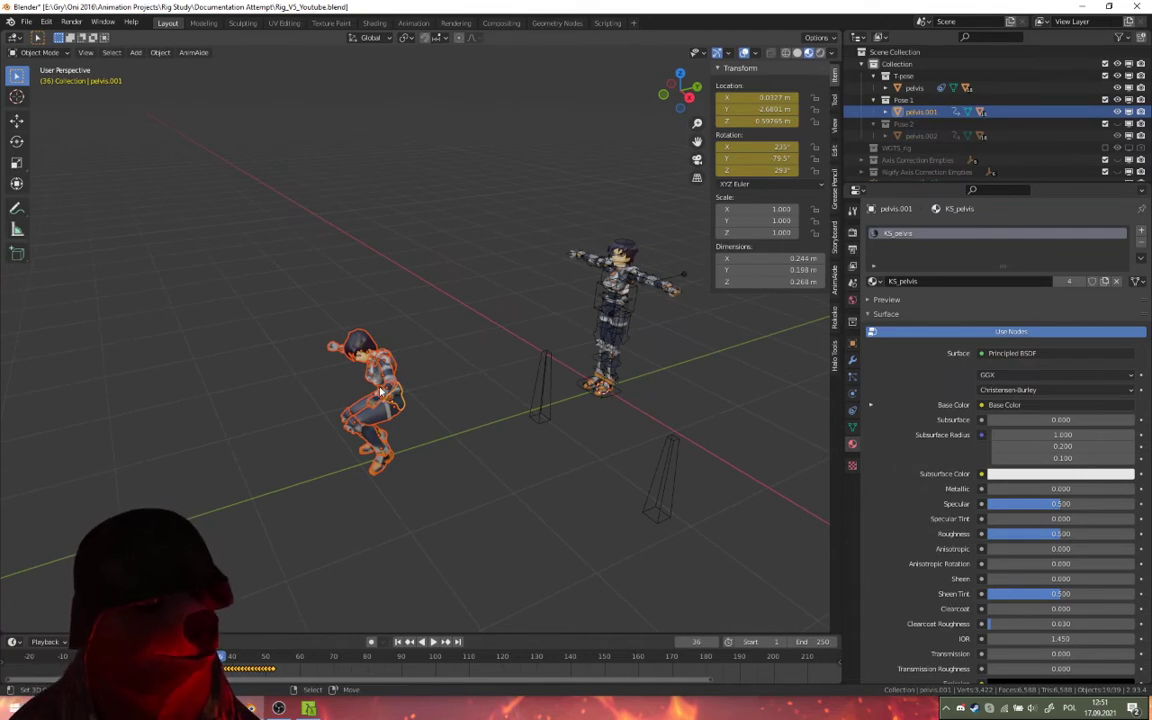
Select the rig armature and switch it to Pose Mode
{"action": "scroll", "coordinate": [385, 405], "scroll_direction": "up", "scroll_amount": 1}
{"action": "scroll", "coordinate": [390, 402], "scroll_direction": "down", "scroll_amount": 1}
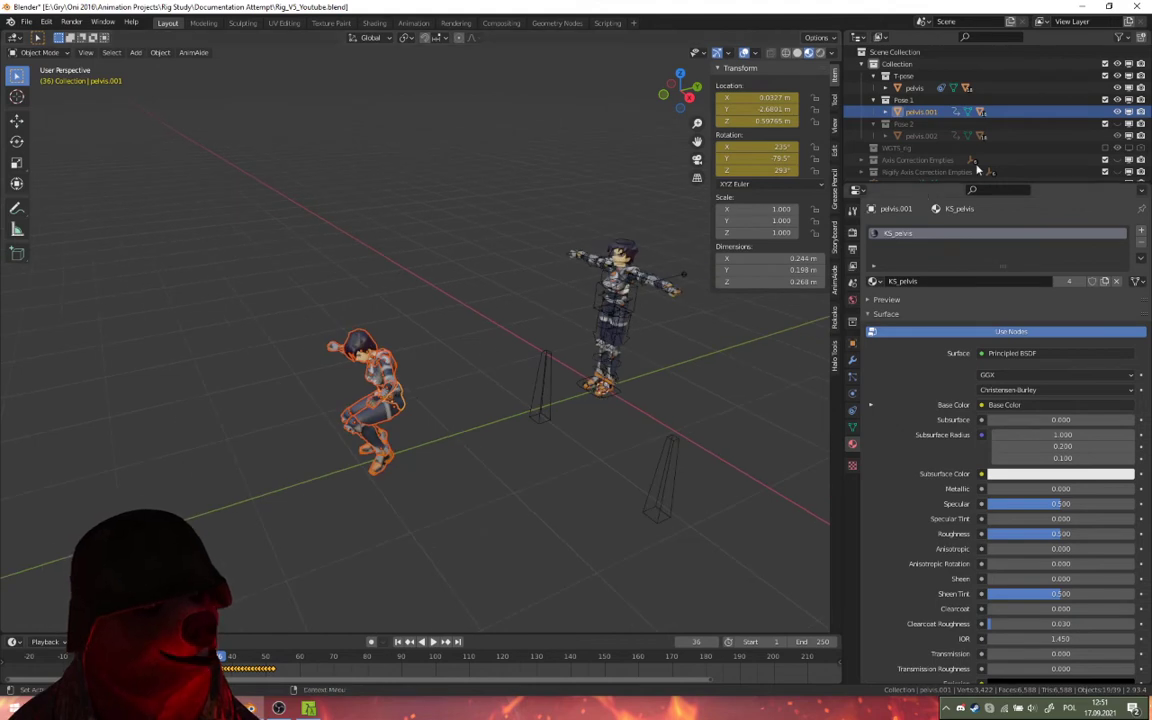
{"action": "left_click", "coordinate": [627, 313]}
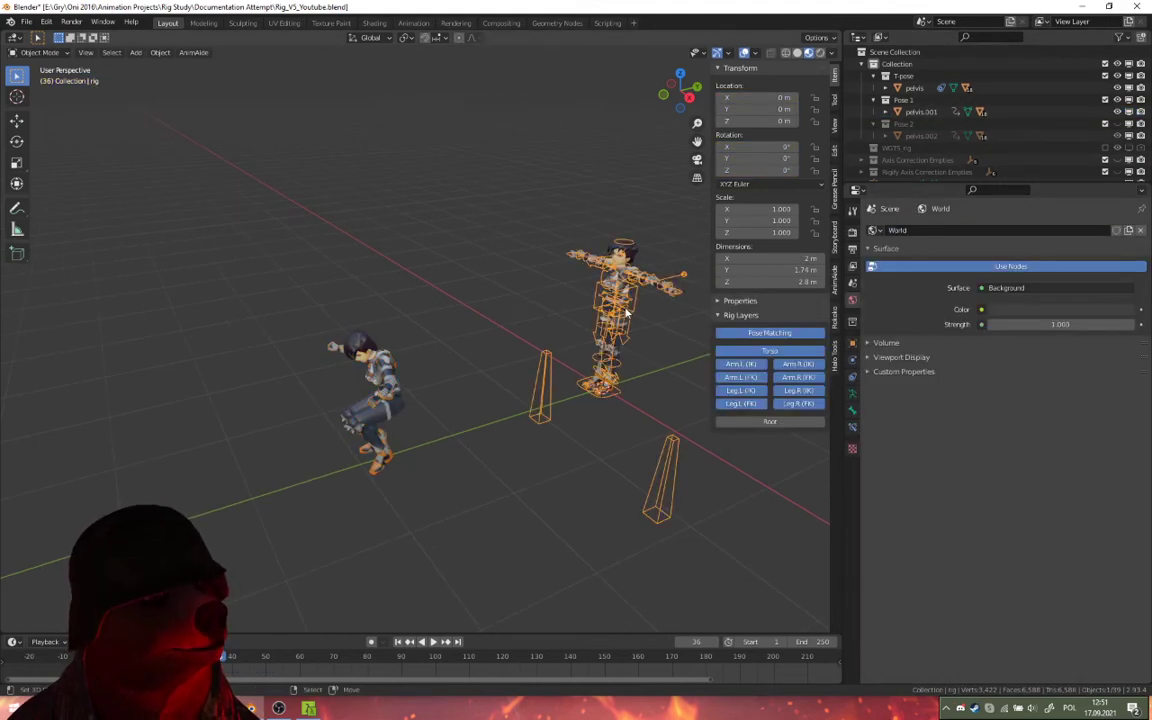
{"action": "left_click", "coordinate": [35, 52]}
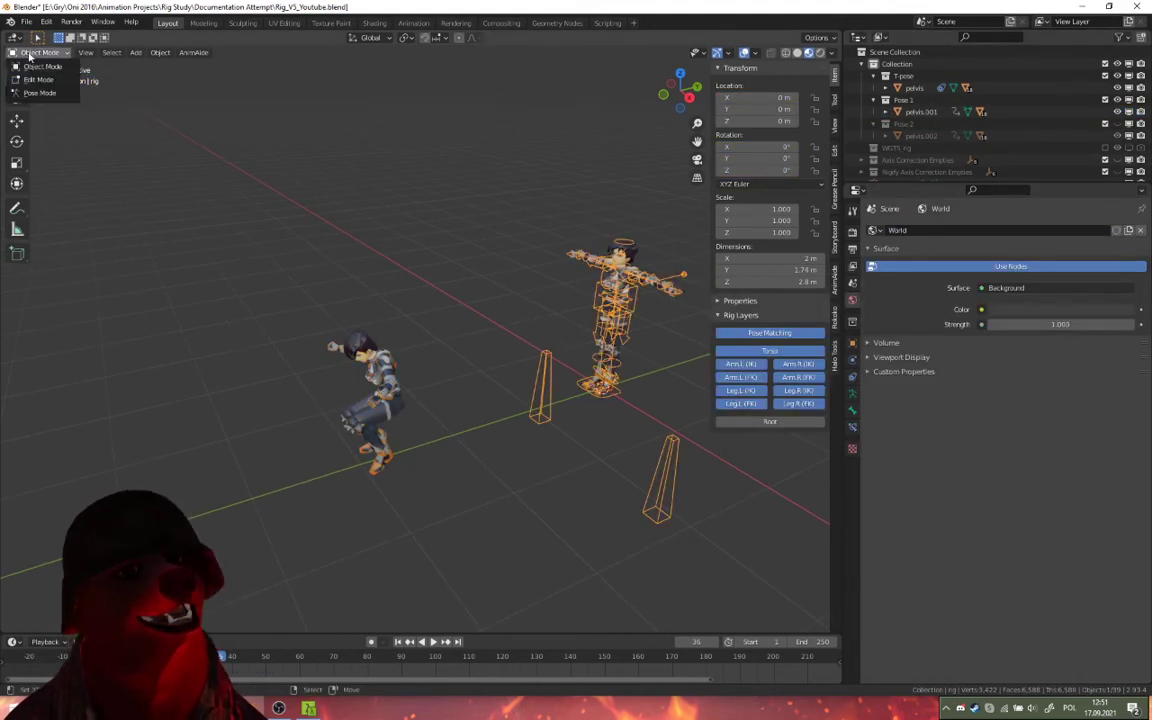
{"action": "left_click", "coordinate": [30, 89]}
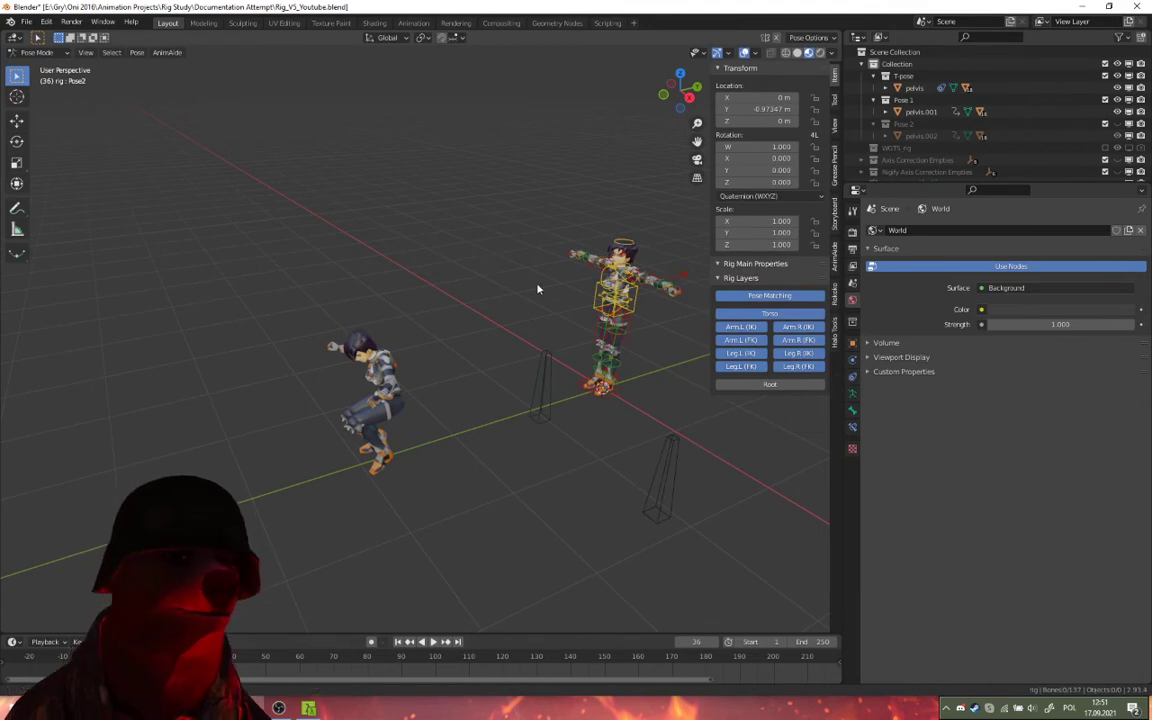
Select the rig's torso bone and display its bone constraints to check the Copy Location targets
{"action": "middle_click_drag", "start_coordinate": [540, 288], "coordinate": [440, 340]}
{"action": "left_click", "coordinate": [463, 347]}
{"action": "left_click", "coordinate": [428, 315]}
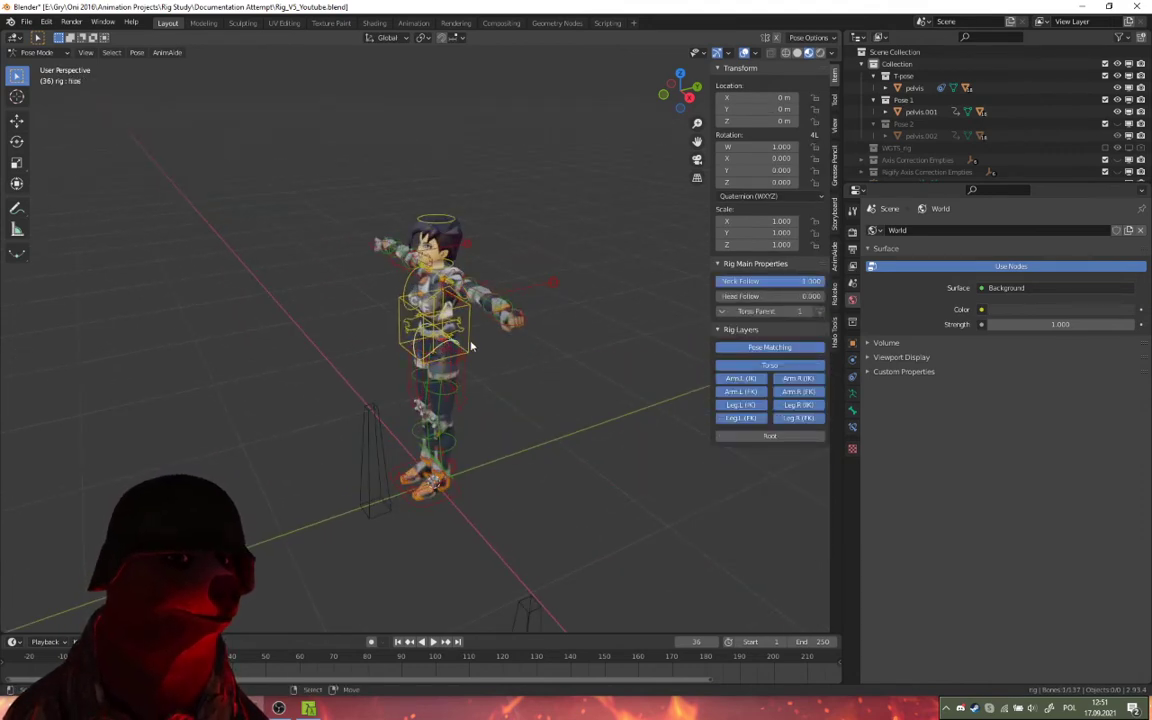
{"action": "left_click", "coordinate": [852, 426]}
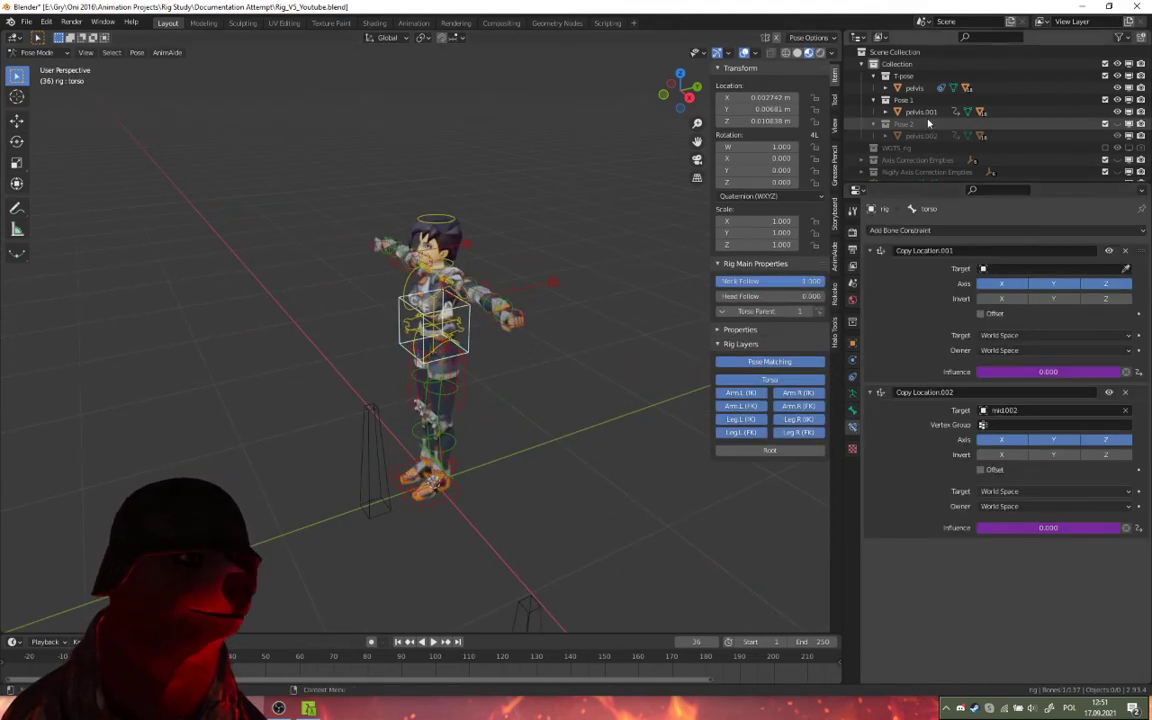
Select all of the rig's bones and open the RigBoneConstraintTargetSetter script in the Scripting workspace
{"action": "scroll", "coordinate": [499, 394], "scroll_direction": "down", "scroll_amount": 2}
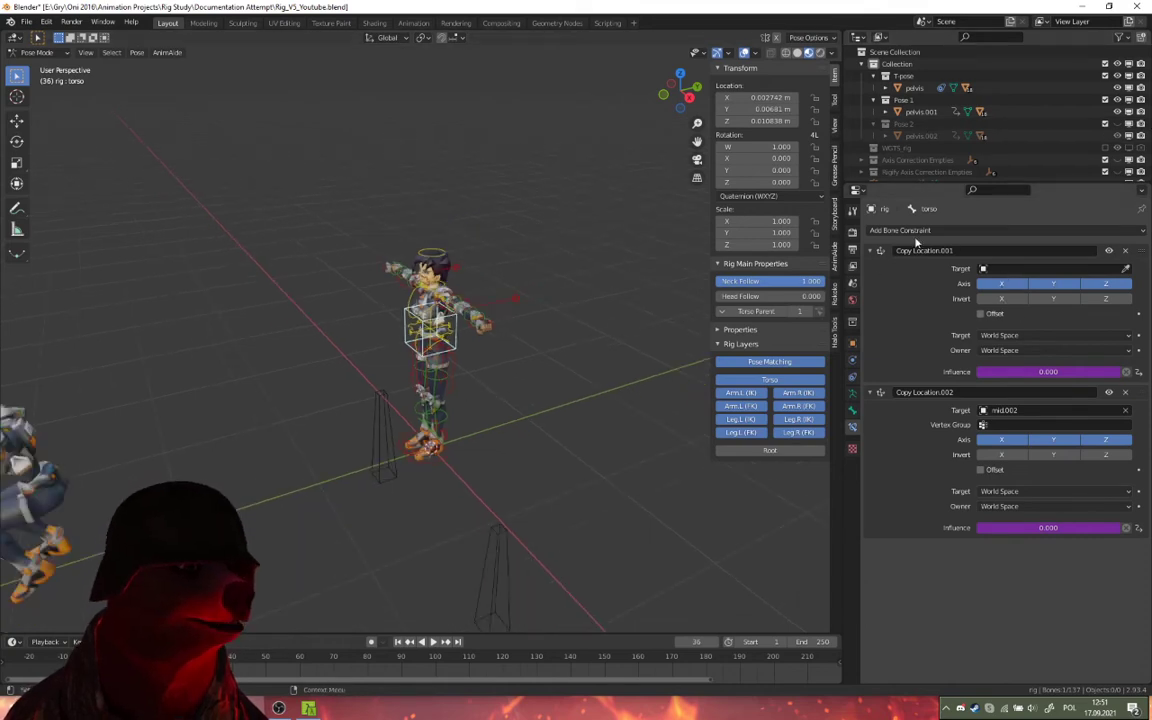
{"action": "scroll", "coordinate": [400, 310], "scroll_direction": "up", "scroll_amount": 5}
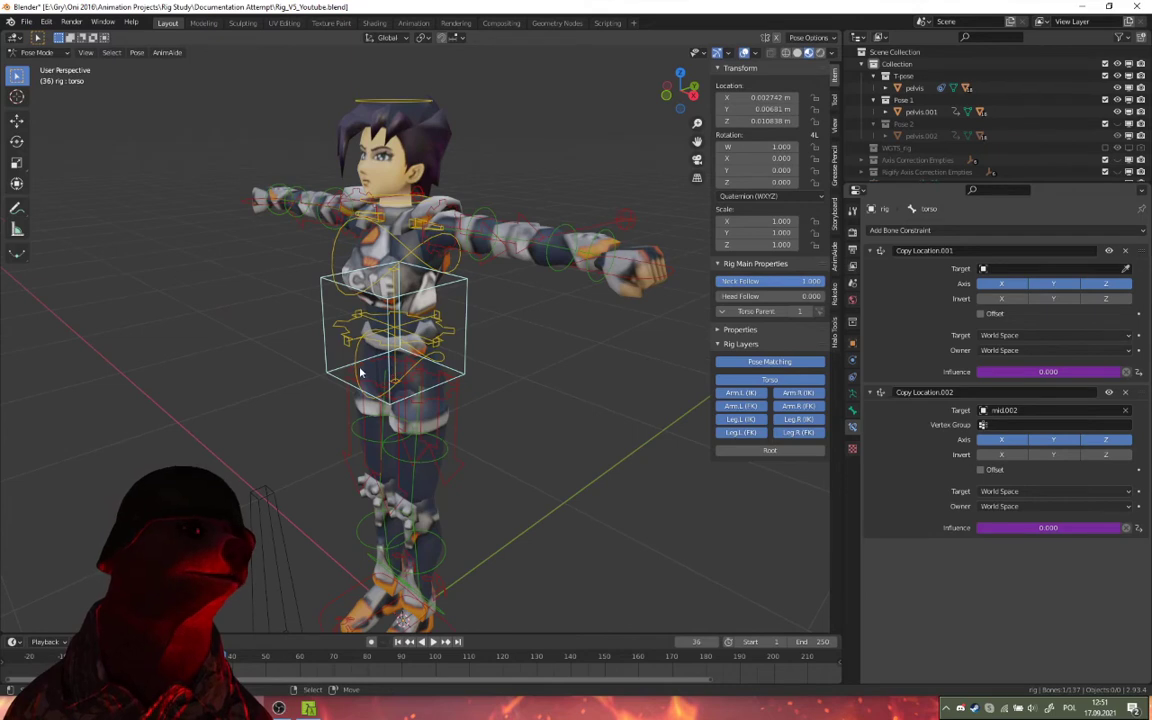
{"action": "middle_click_drag", "start_coordinate": [360, 372], "coordinate": [363, 376]}
{"action": "scroll", "coordinate": [345, 312], "scroll_direction": "down", "scroll_amount": 3}
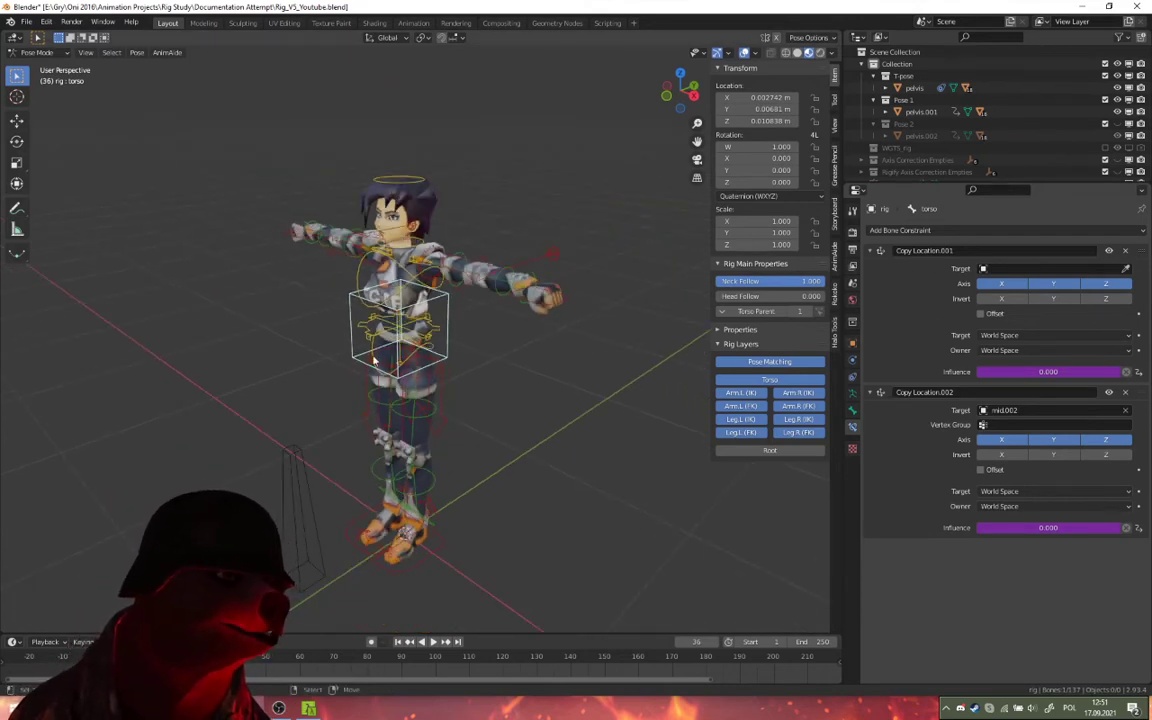
{"action": "scroll", "coordinate": [564, 150], "scroll_direction": "down", "scroll_amount": 2}
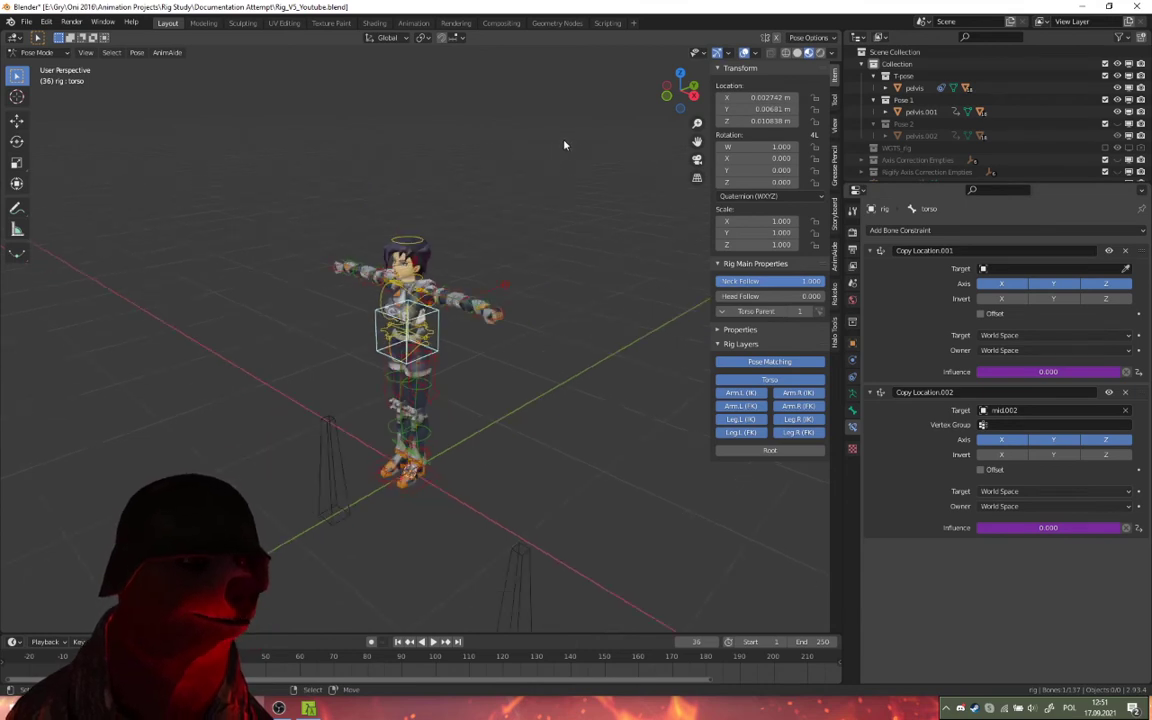
{"action": "scroll", "coordinate": [501, 189], "scroll_direction": "down", "scroll_amount": 1}
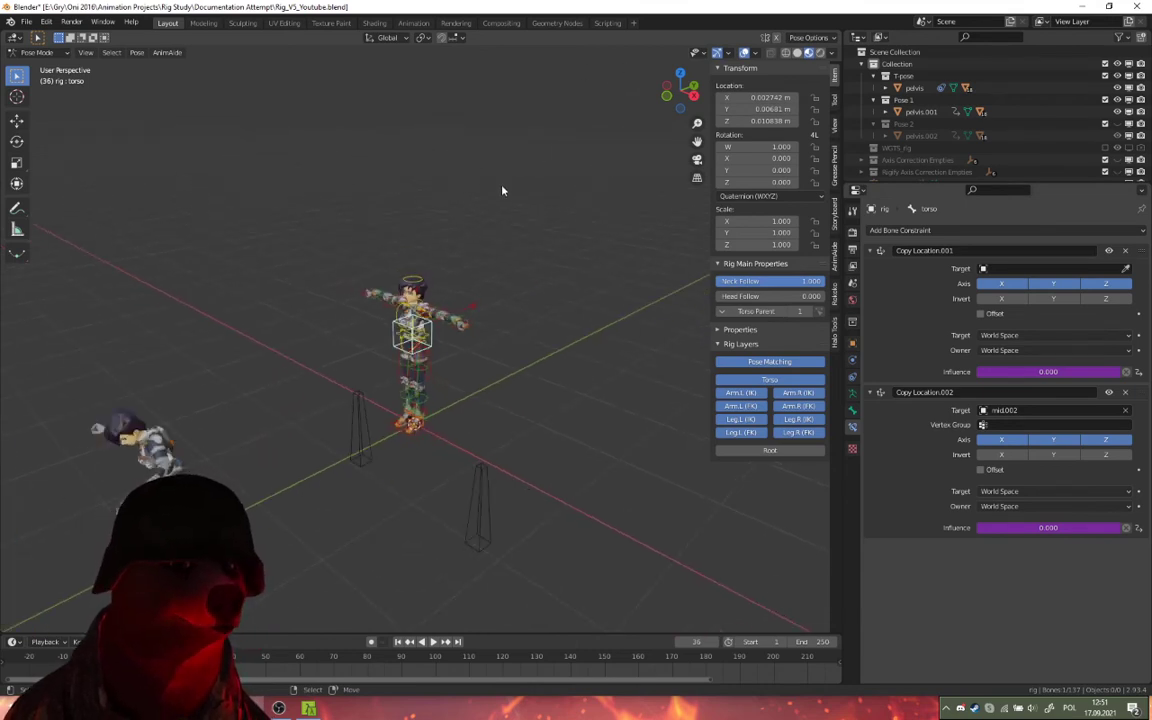
{"action": "key", "text": "a"}
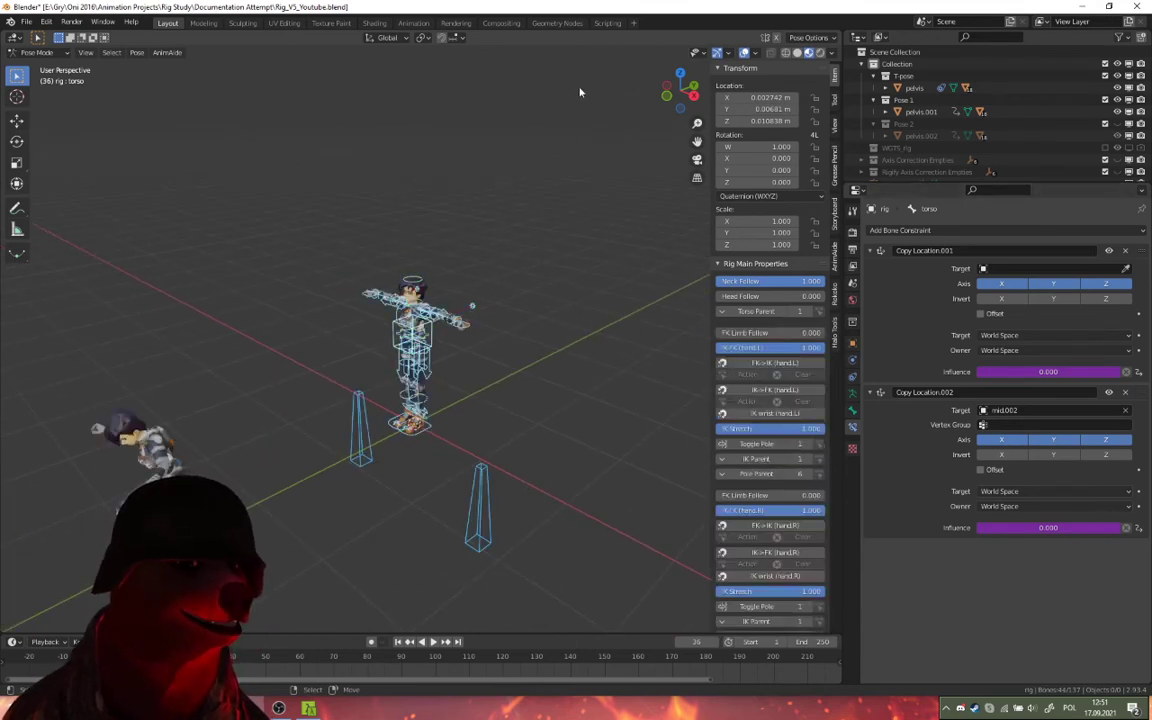
{"action": "left_click", "coordinate": [607, 22]}
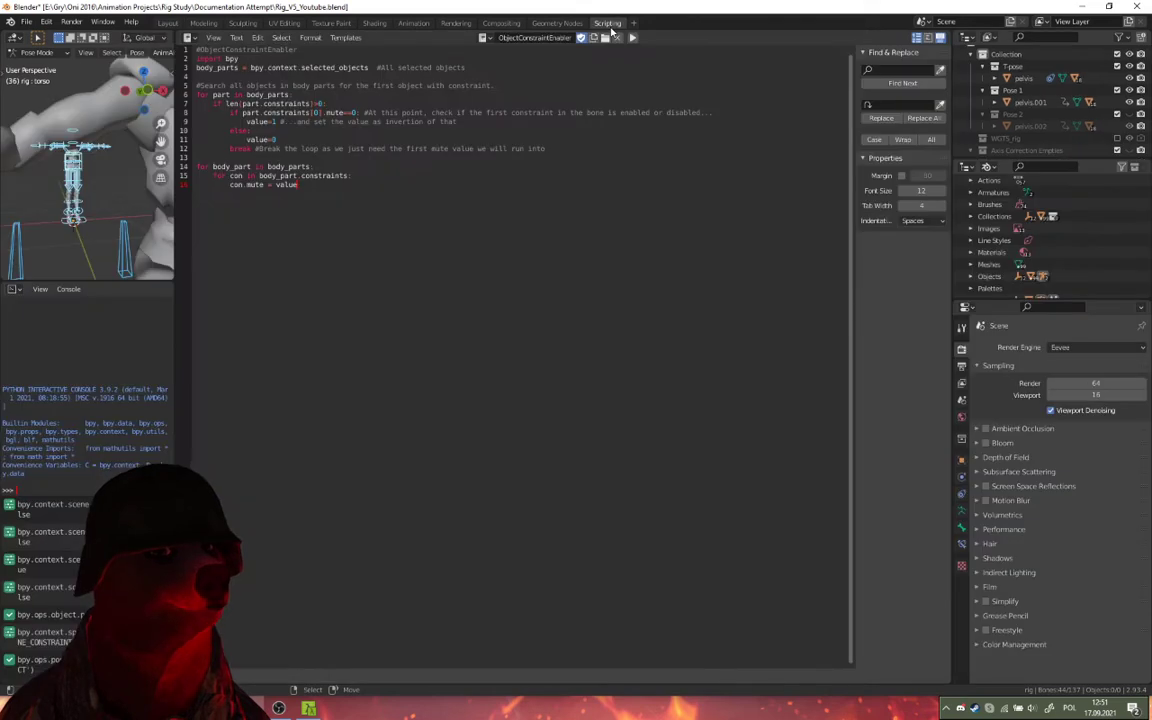
{"action": "left_click", "coordinate": [485, 38]}
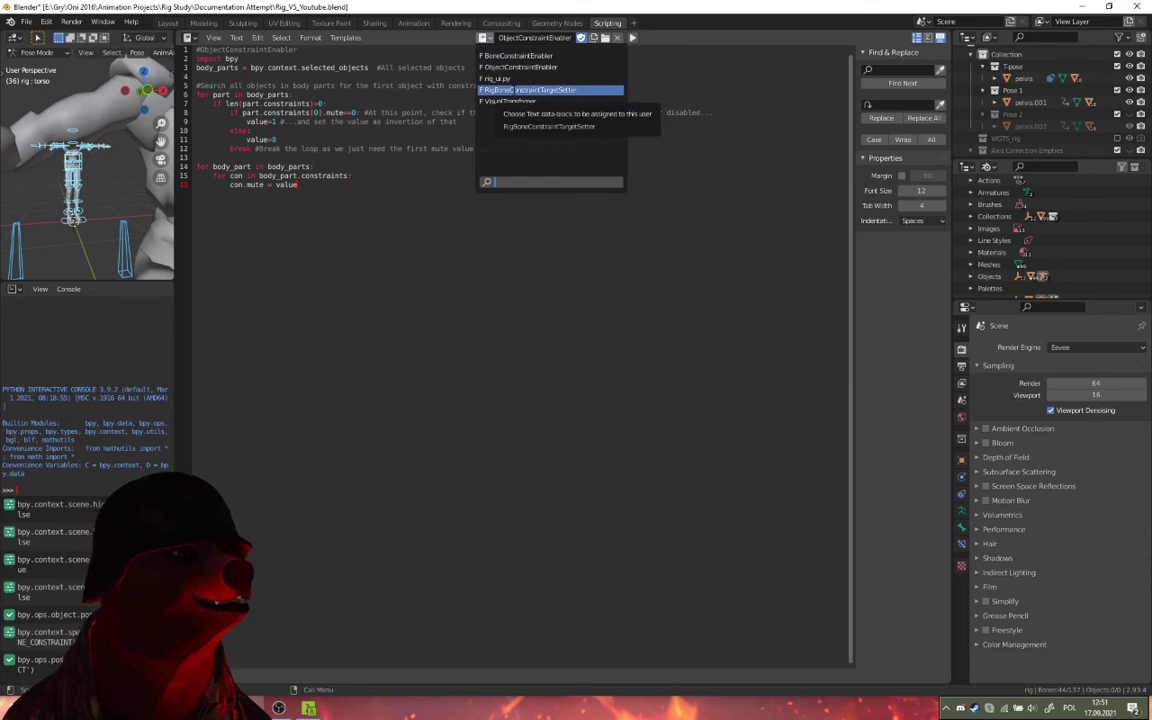
{"action": "left_click", "coordinate": [519, 90]}
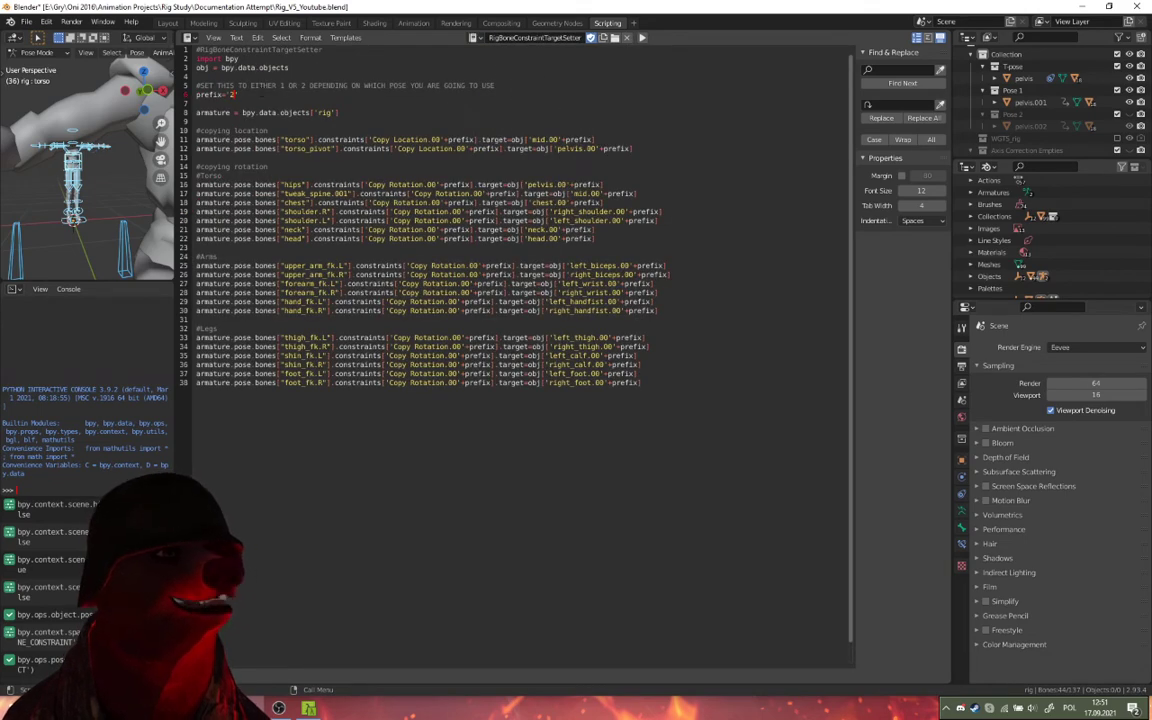
Set the script's prefix to '1', run it to assign the Pose 1 constraint targets, and return to the Layout workspace
{"action": "left_click", "coordinate": [168, 23]}
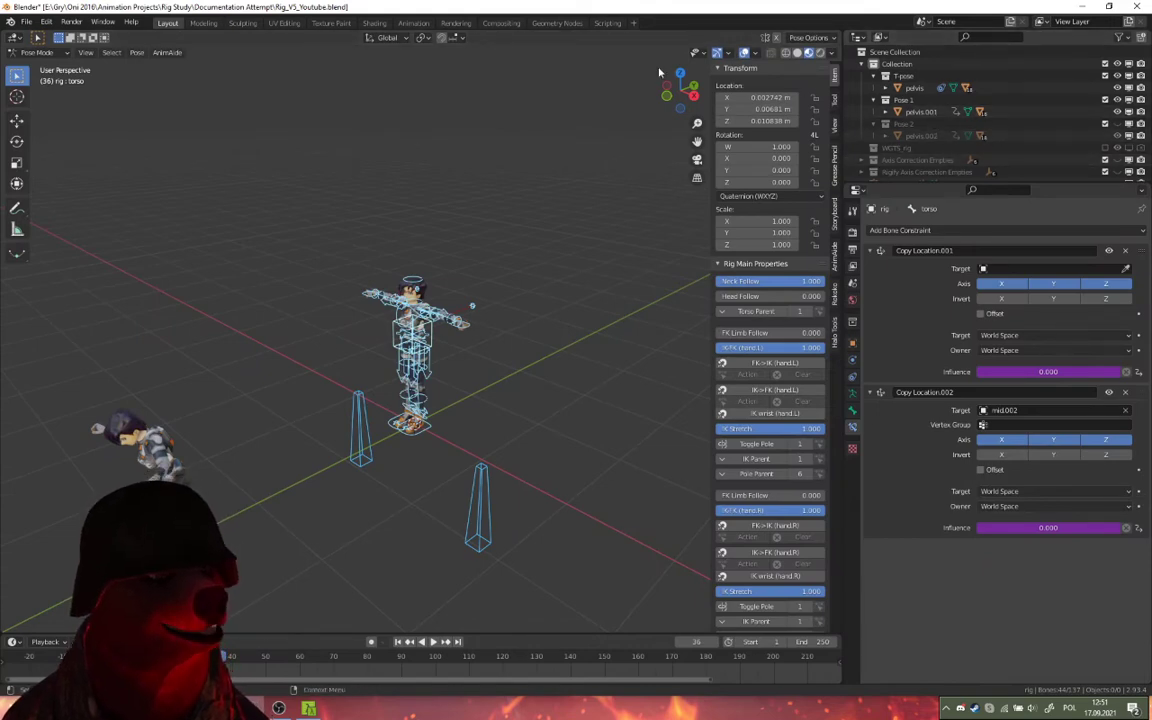
{"action": "left_click", "coordinate": [607, 23]}
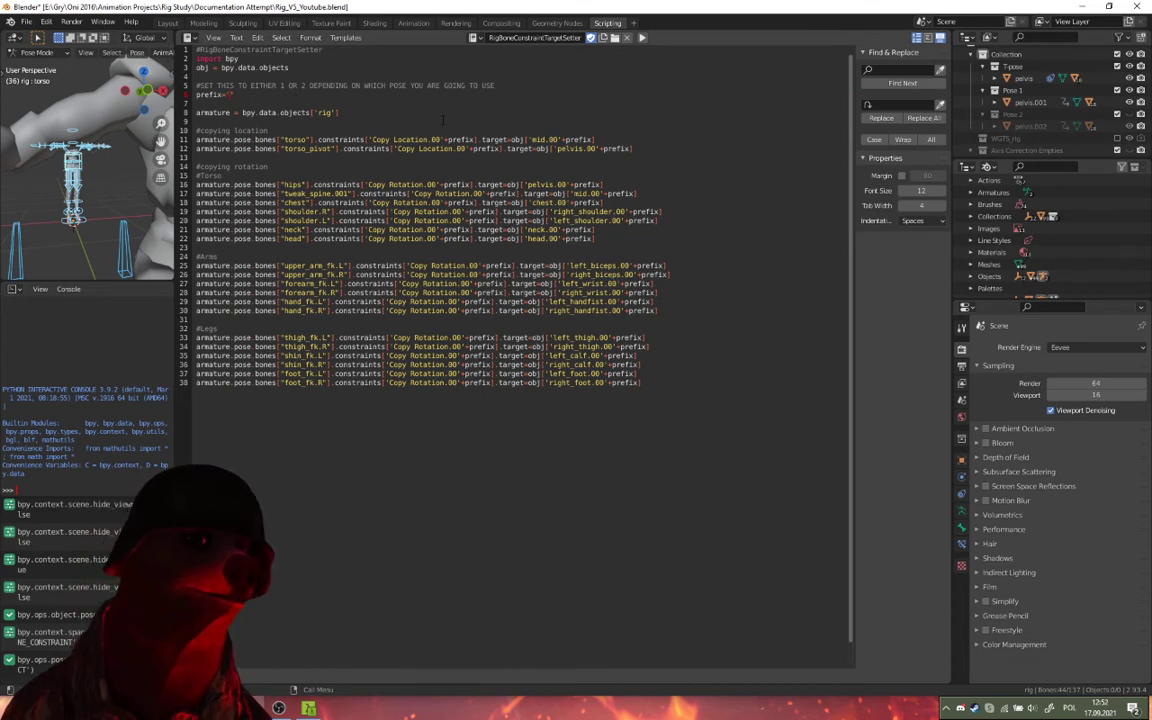
{"action": "type", "text": "1"}
{"action": "left_click", "coordinate": [643, 39]}
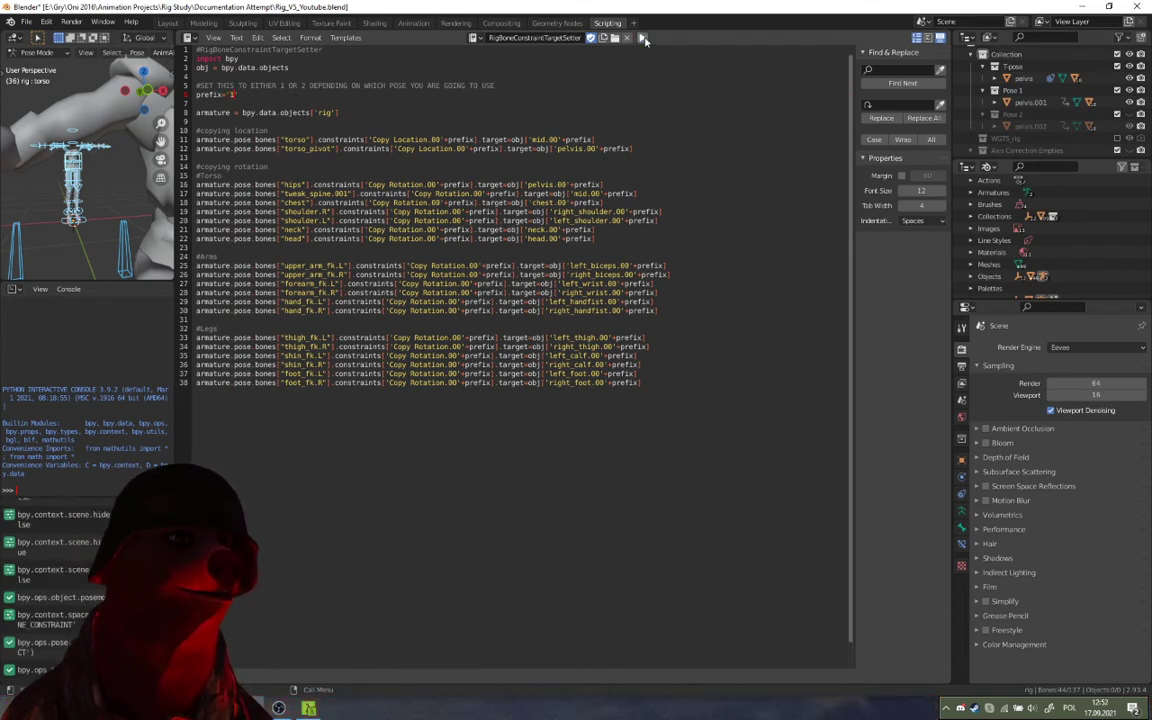
{"action": "left_click", "coordinate": [169, 23]}
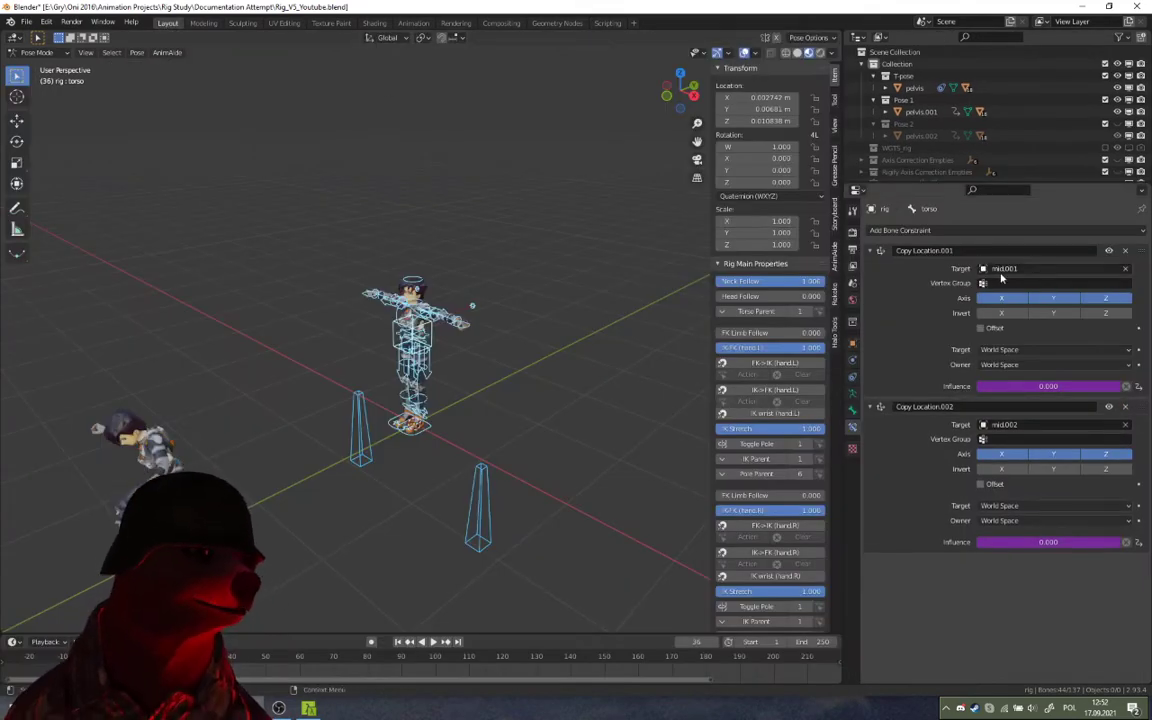
Move the Pose1 control bone up along global Z to a local Y location of about 0.577 m
{"action": "middle_click_drag", "start_coordinate": [230, 325], "coordinate": [284, 306]}
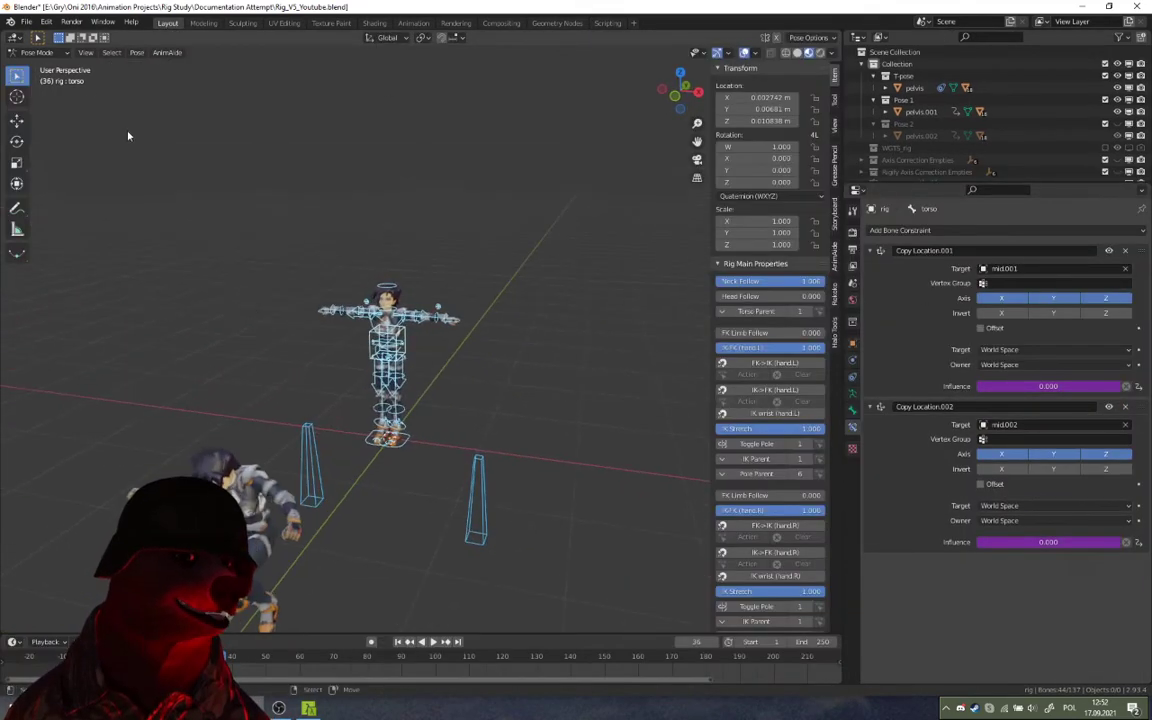
{"action": "left_click", "coordinate": [290, 477]}
{"action": "left_click", "coordinate": [314, 473]}
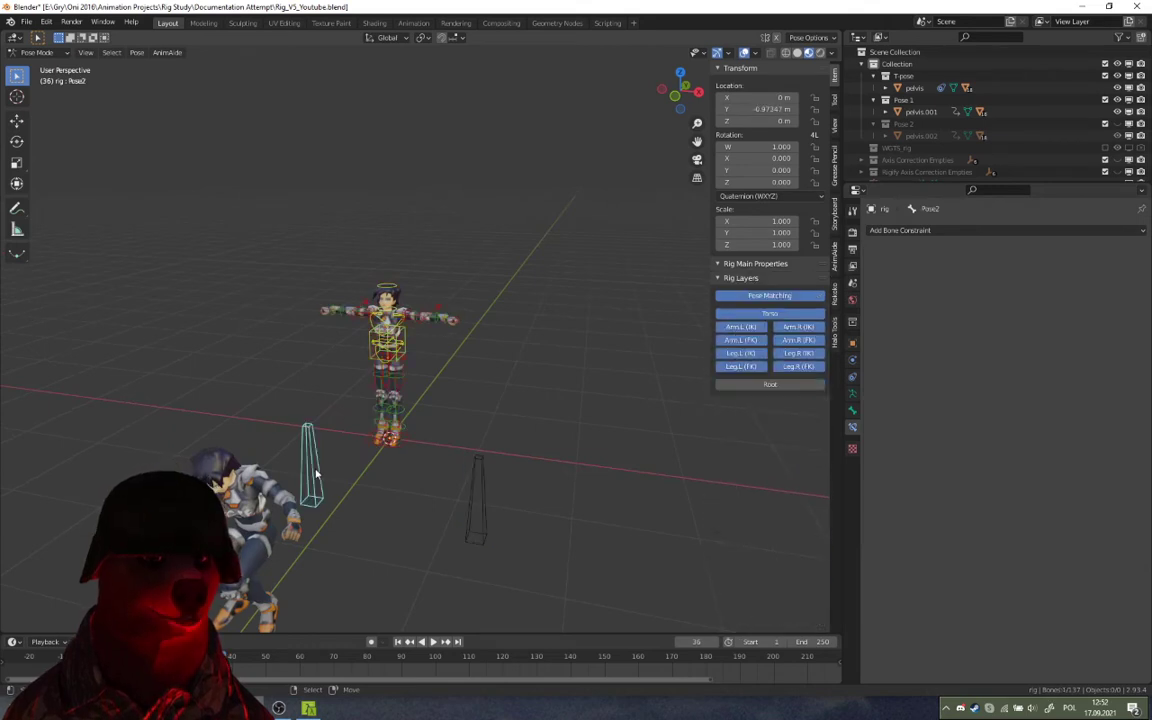
{"action": "left_click", "coordinate": [477, 485]}
{"action": "middle_click_drag", "start_coordinate": [477, 485], "coordinate": [497, 531]}
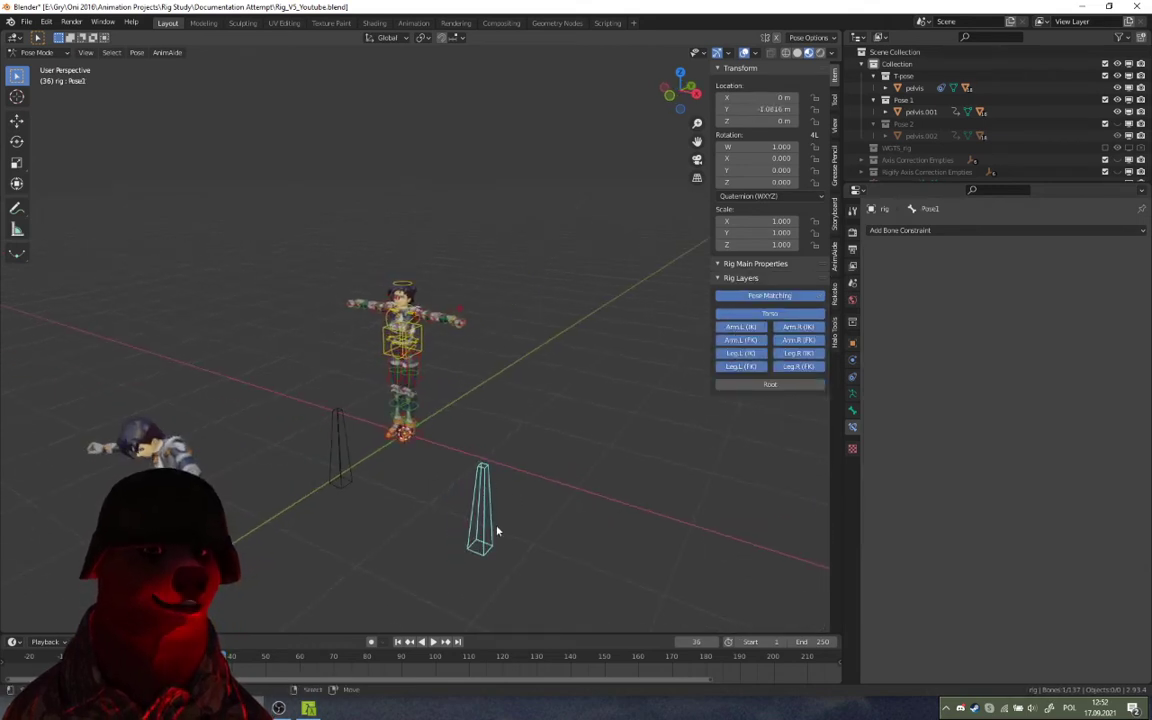
{"action": "key", "text": "g"}
{"action": "key", "text": "z"}
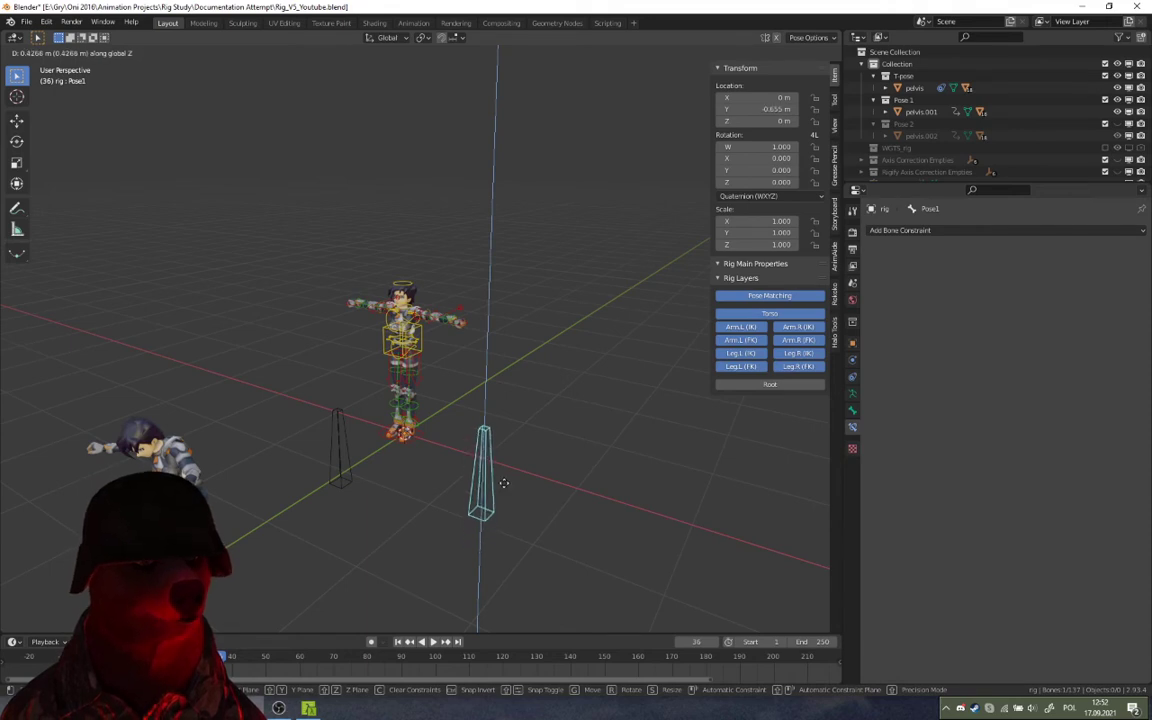
{"action": "left_click", "coordinate": [516, 397]}
Select the left foot's IK control and examine from several angles how the rig's legs match the Pose 1 model
{"action": "middle_click_drag", "start_coordinate": [517, 391], "coordinate": [365, 389]}
{"action": "scroll", "coordinate": [365, 389], "scroll_direction": "up", "scroll_amount": 2}
{"action": "scroll", "coordinate": [365, 389], "scroll_direction": "down", "scroll_amount": 1}
{"action": "middle_click_drag", "start_coordinate": [416, 342], "coordinate": [409, 373]}
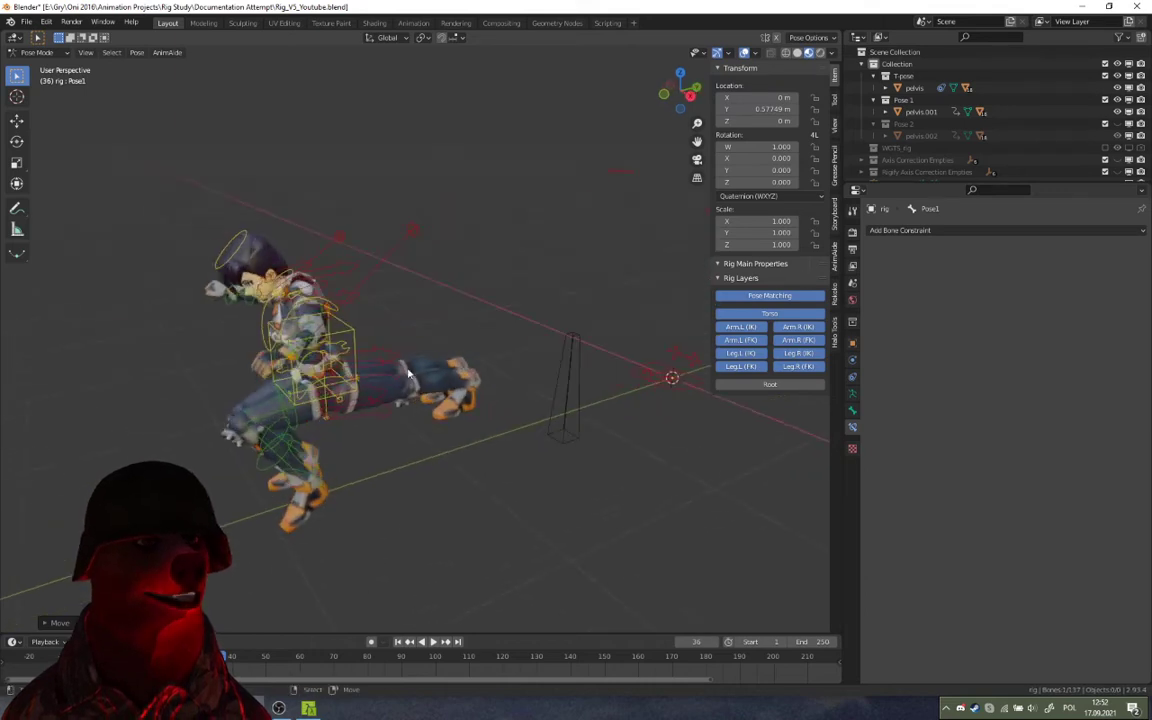
{"action": "scroll", "coordinate": [409, 373], "scroll_direction": "down", "scroll_amount": 1}
{"action": "middle_click_drag", "start_coordinate": [536, 347], "coordinate": [536, 343]}
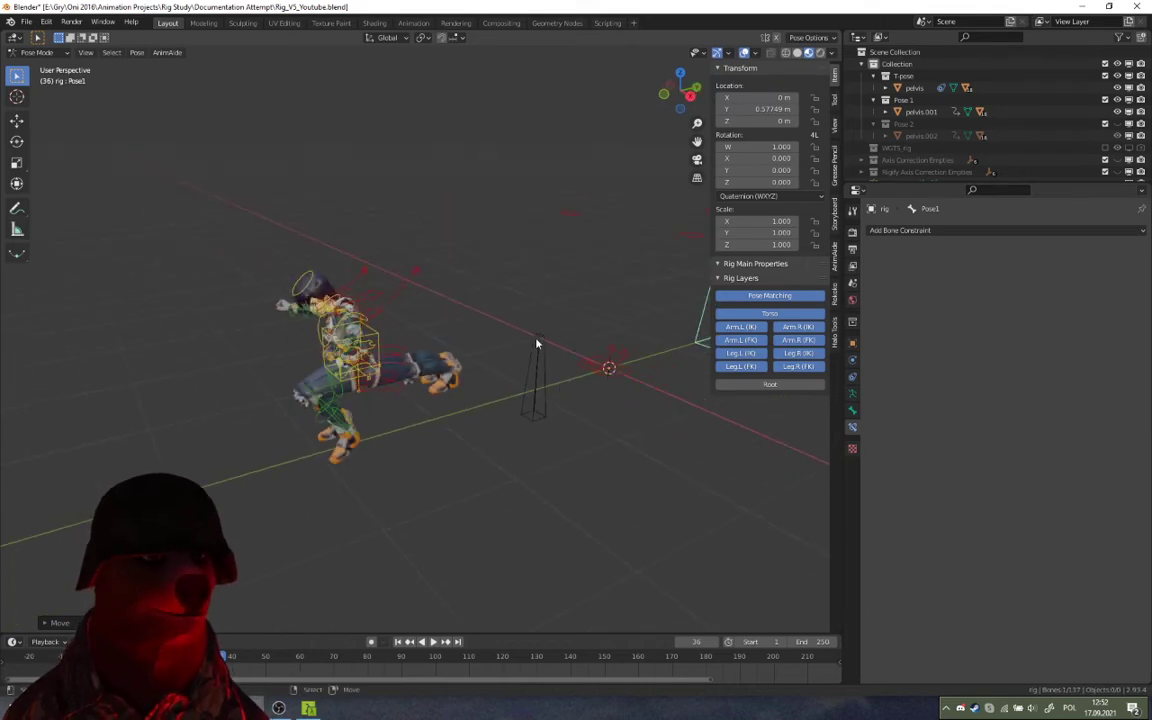
{"action": "left_click", "coordinate": [616, 376]}
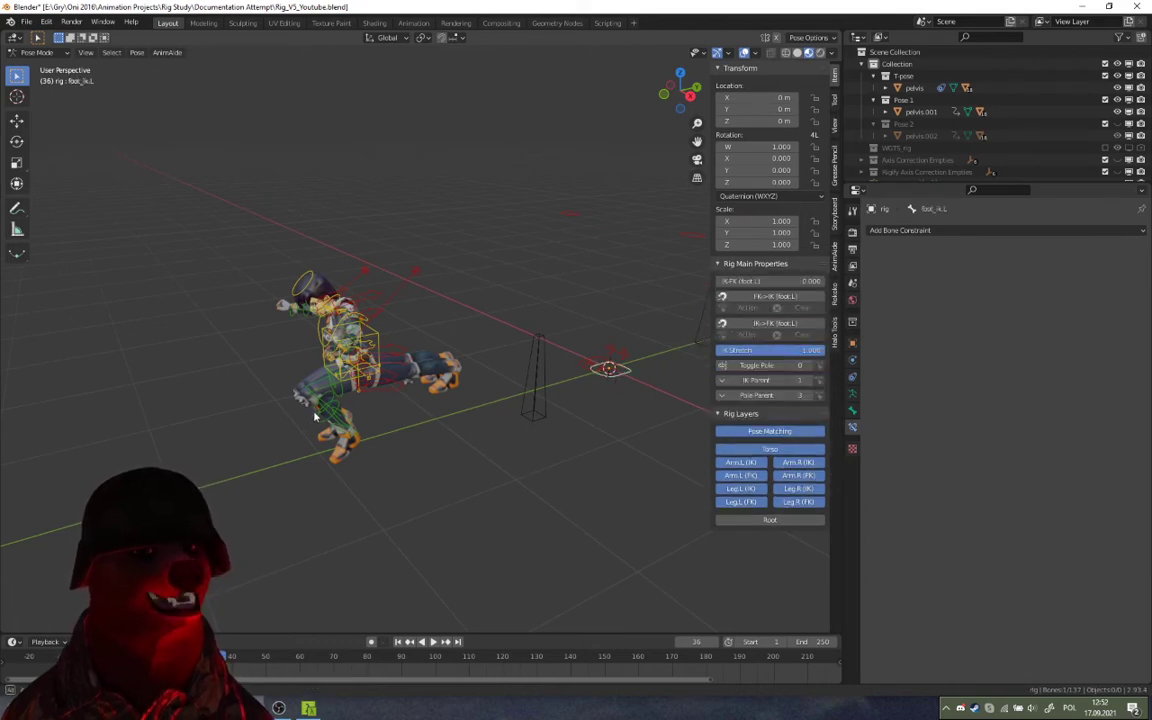
{"action": "middle_click_drag", "start_coordinate": [246, 383], "coordinate": [535, 352]}
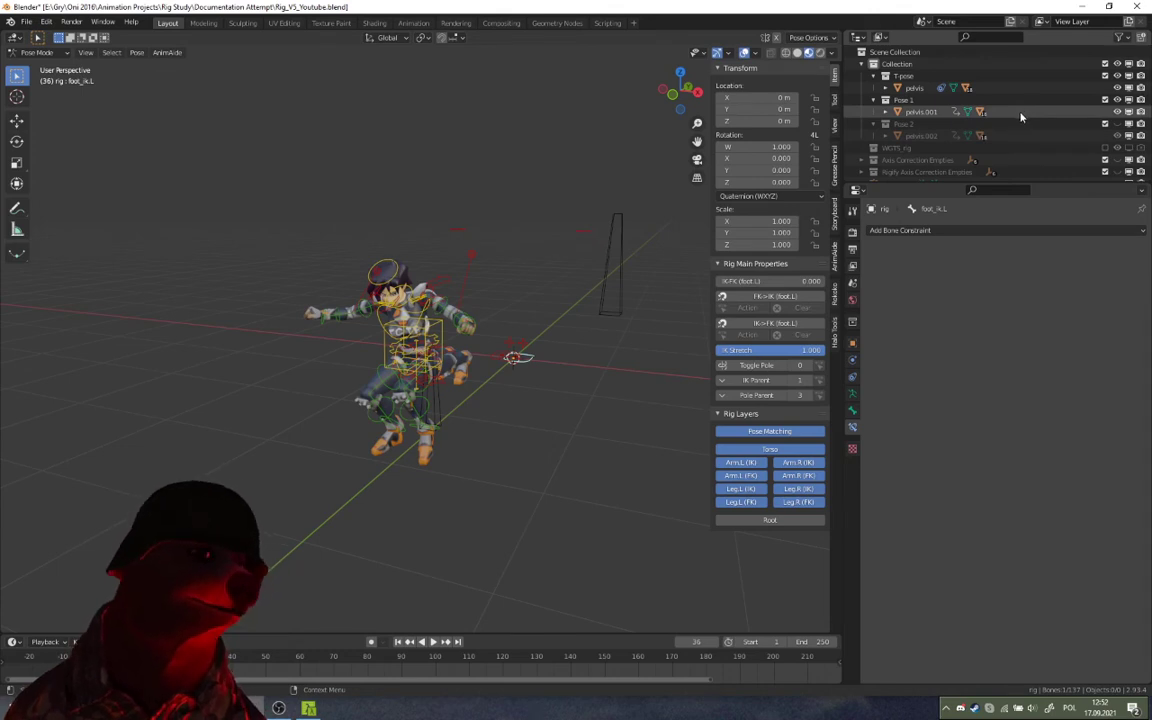
{"action": "middle_click_drag", "start_coordinate": [504, 293], "coordinate": [460, 395]}
{"action": "scroll", "coordinate": [427, 404], "scroll_direction": "up", "scroll_amount": 5}
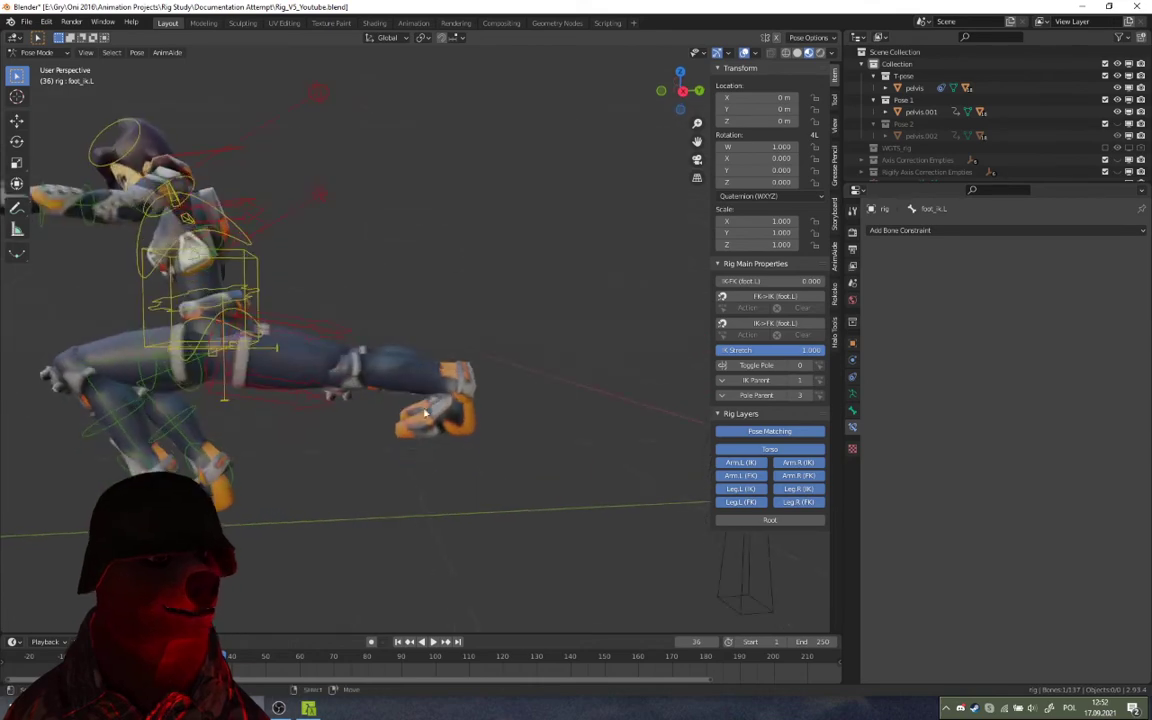
{"action": "scroll", "coordinate": [405, 383], "scroll_direction": "down", "scroll_amount": 5}
{"action": "middle_click_drag", "start_coordinate": [380, 380], "coordinate": [423, 390]}
{"action": "middle_click_drag", "start_coordinate": [499, 370], "coordinate": [601, 388]}
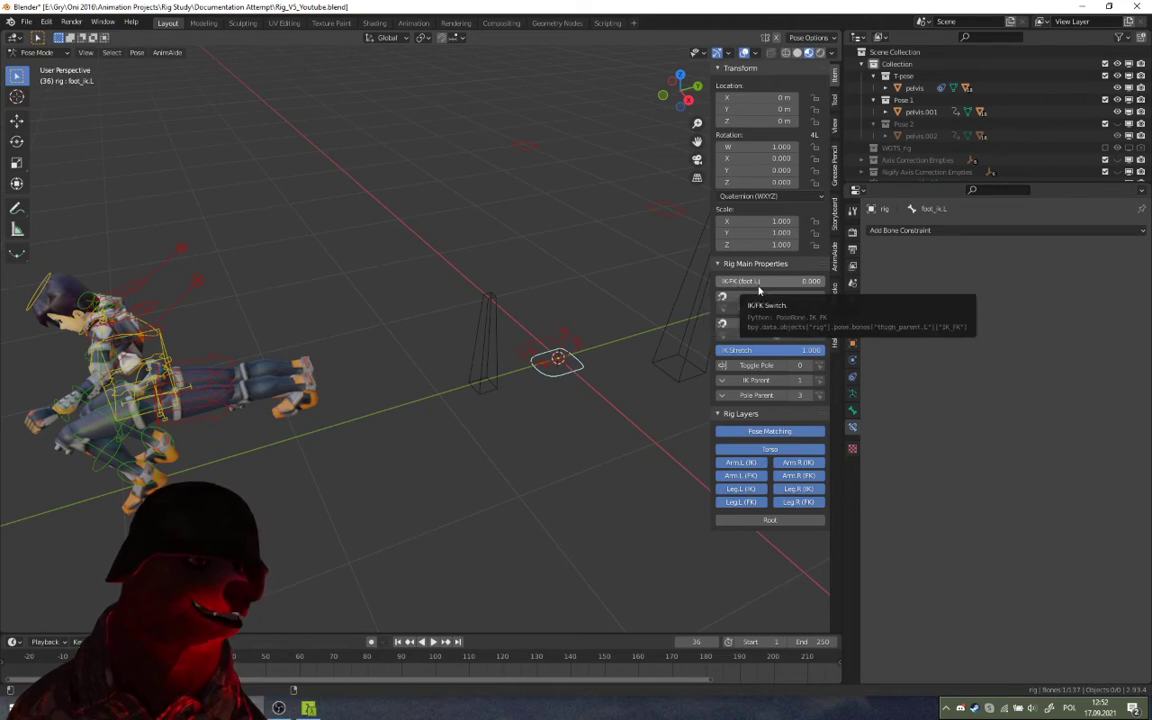
{"action": "middle_click_drag", "start_coordinate": [380, 390], "coordinate": [284, 402]}
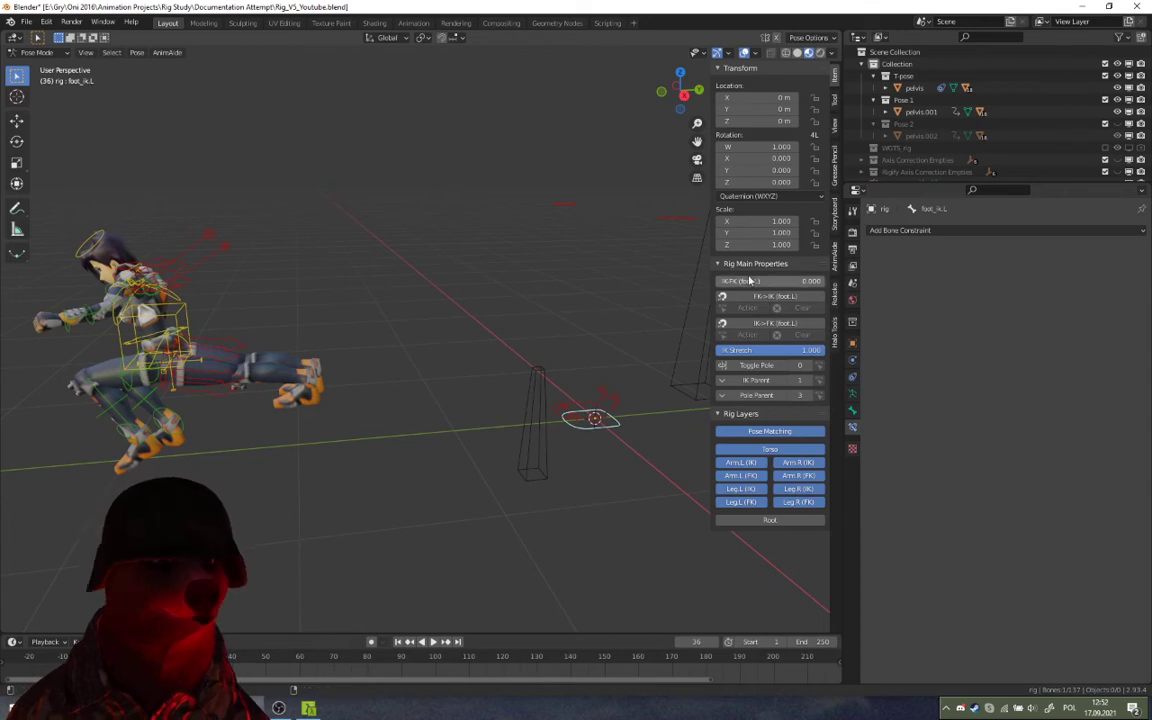
{"action": "middle_click_drag", "start_coordinate": [522, 301], "coordinate": [435, 410]}
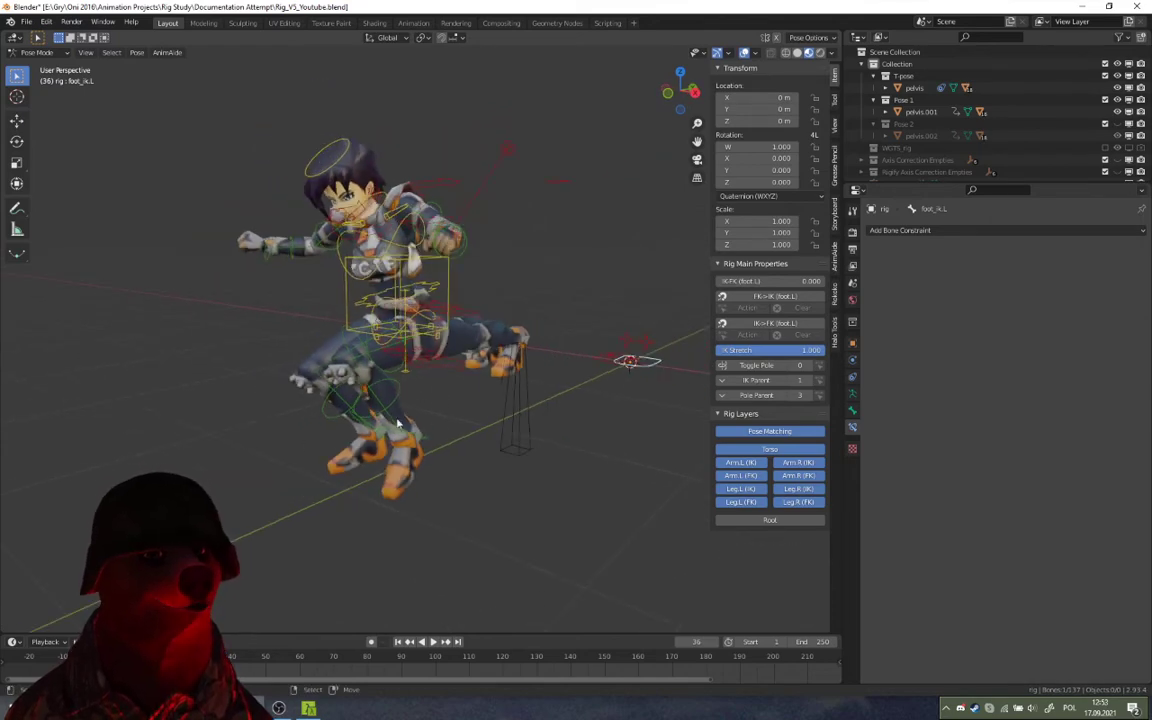
Set the IK-FK switch to 1.000 for both the left and right foot
{"action": "middle_click_drag", "start_coordinate": [545, 365], "coordinate": [660, 397], "text": "shift"}
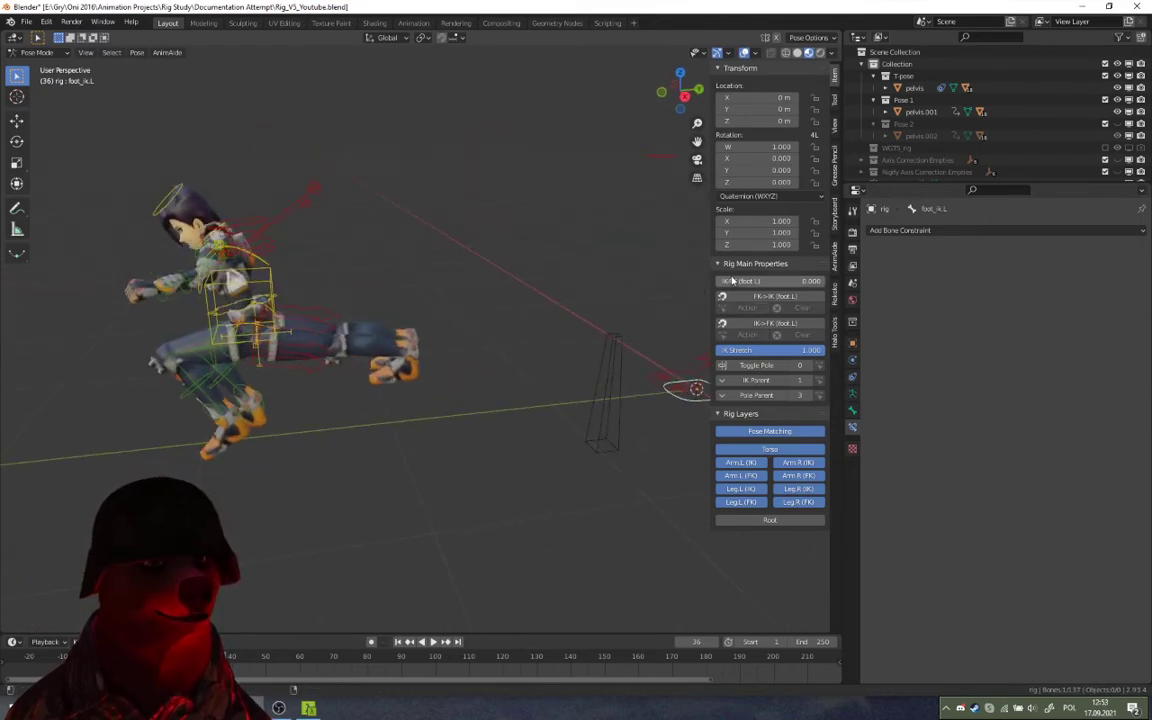
{"action": "left_click", "coordinate": [652, 385]}
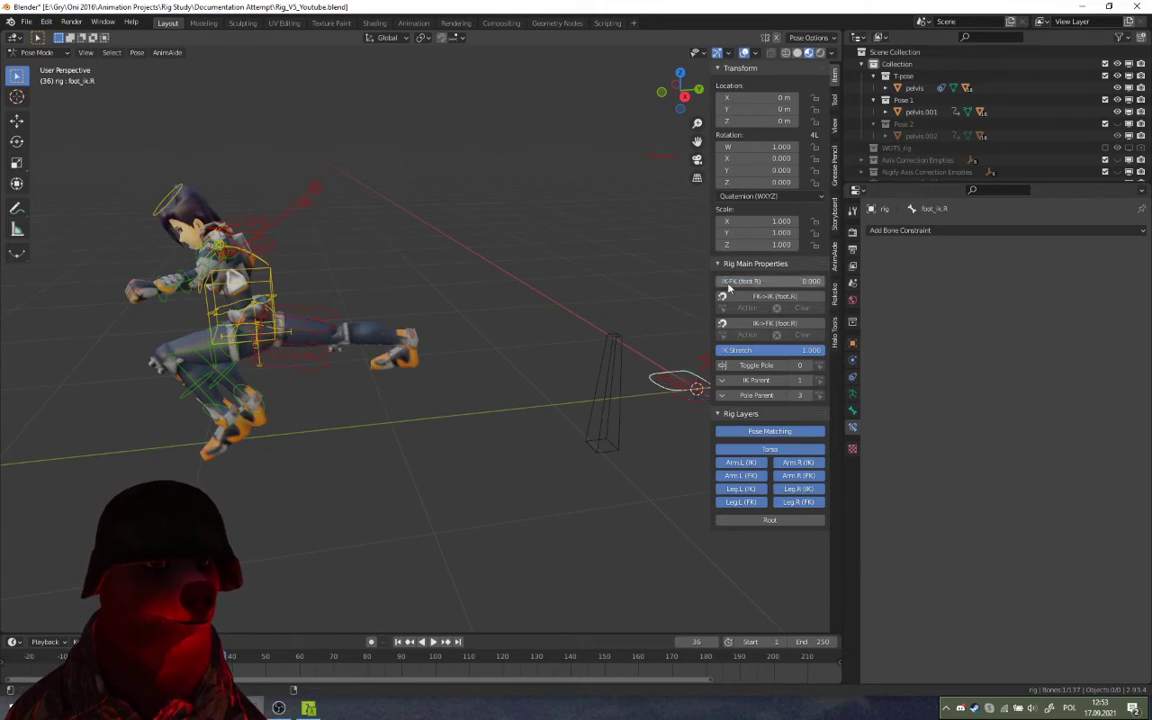
{"action": "left_click_drag", "start_coordinate": [727, 283], "coordinate": [822, 283]}
{"action": "middle_click_drag", "start_coordinate": [566, 320], "coordinate": [388, 321]}
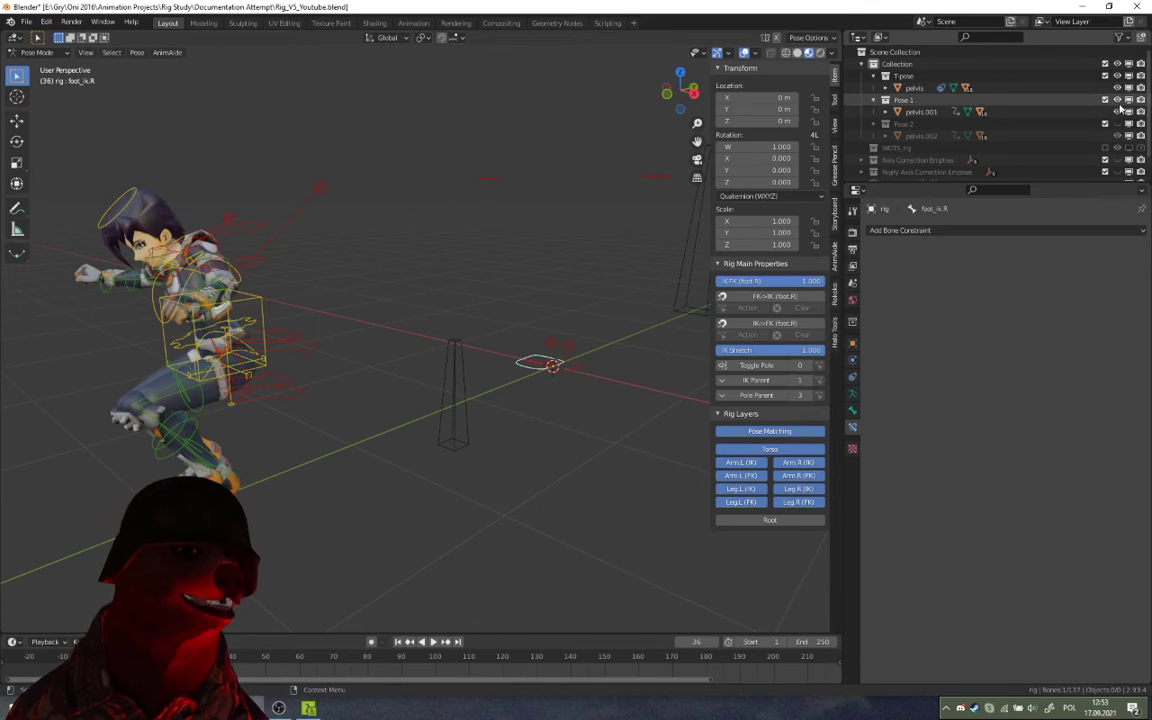
Hide the Pose 1 collection and select the rig's torso bone
{"action": "middle_click_drag", "start_coordinate": [420, 300], "coordinate": [440, 409]}
{"action": "left_click", "coordinate": [414, 355]}
{"action": "left_click", "coordinate": [414, 355]}
{"action": "left_click", "coordinate": [414, 355]}
{"action": "scroll", "coordinate": [402, 337], "scroll_direction": "up", "scroll_amount": 4}
{"action": "scroll", "coordinate": [434, 386], "scroll_direction": "down", "scroll_amount": 3}
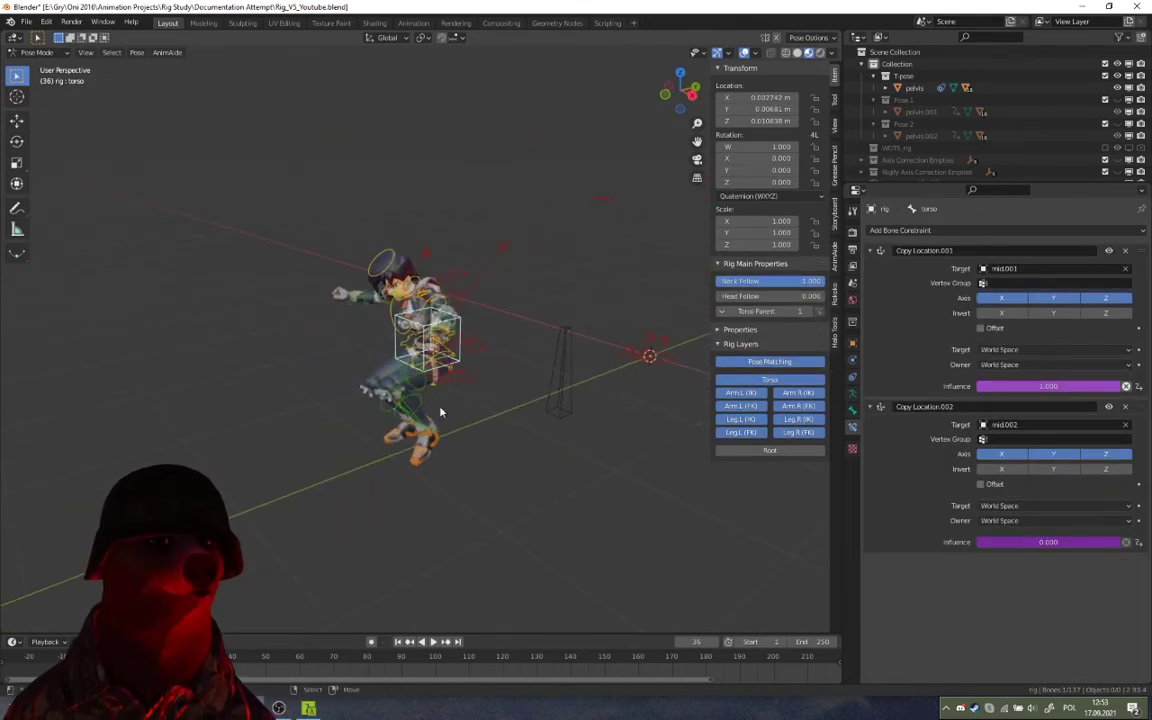
Scrub through the animation to frame 40 and examine the rig's pose from several angles
{"action": "left_click_drag", "start_coordinate": [228, 658], "coordinate": [223, 658]}
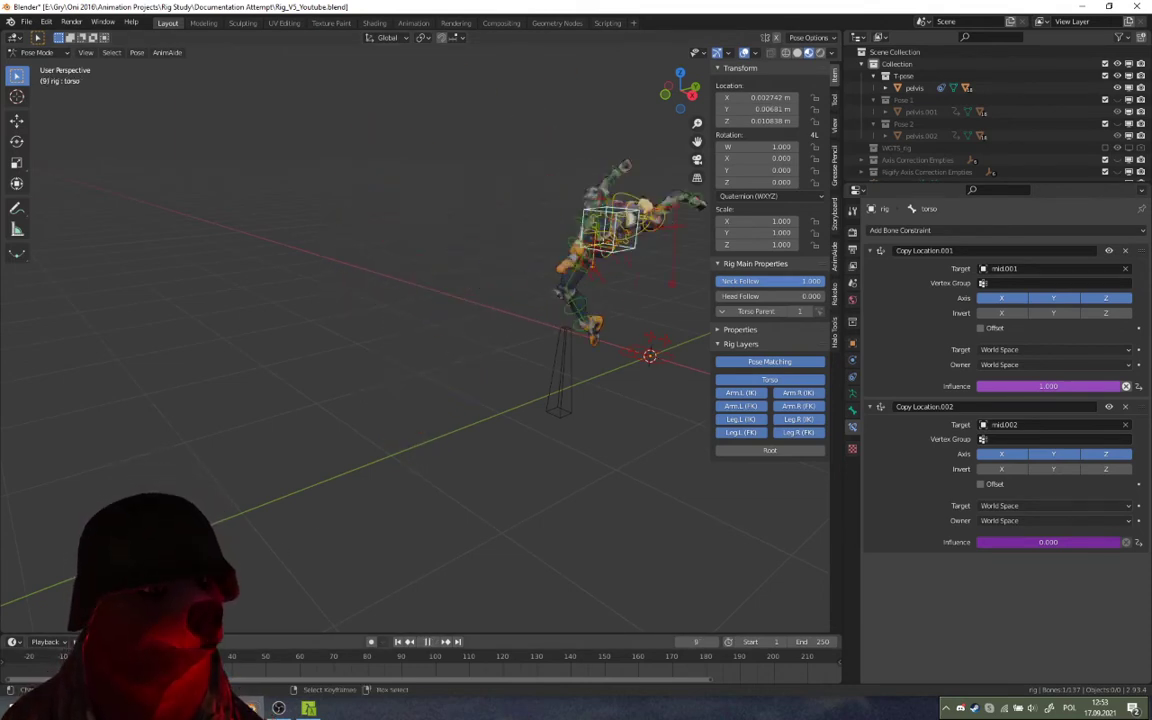
{"action": "left_click_drag", "start_coordinate": [99, 658], "coordinate": [232, 658]}
{"action": "middle_click_drag", "start_coordinate": [406, 416], "coordinate": [427, 411]}
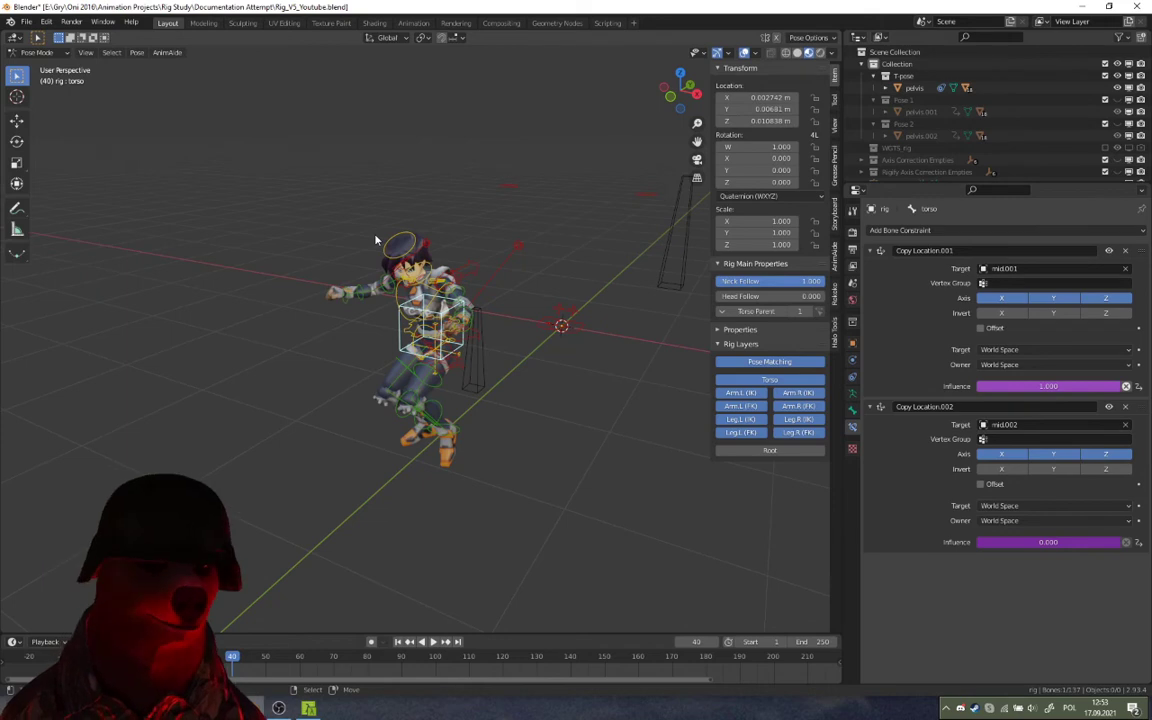
{"action": "middle_click_drag", "start_coordinate": [313, 153], "coordinate": [458, 343]}
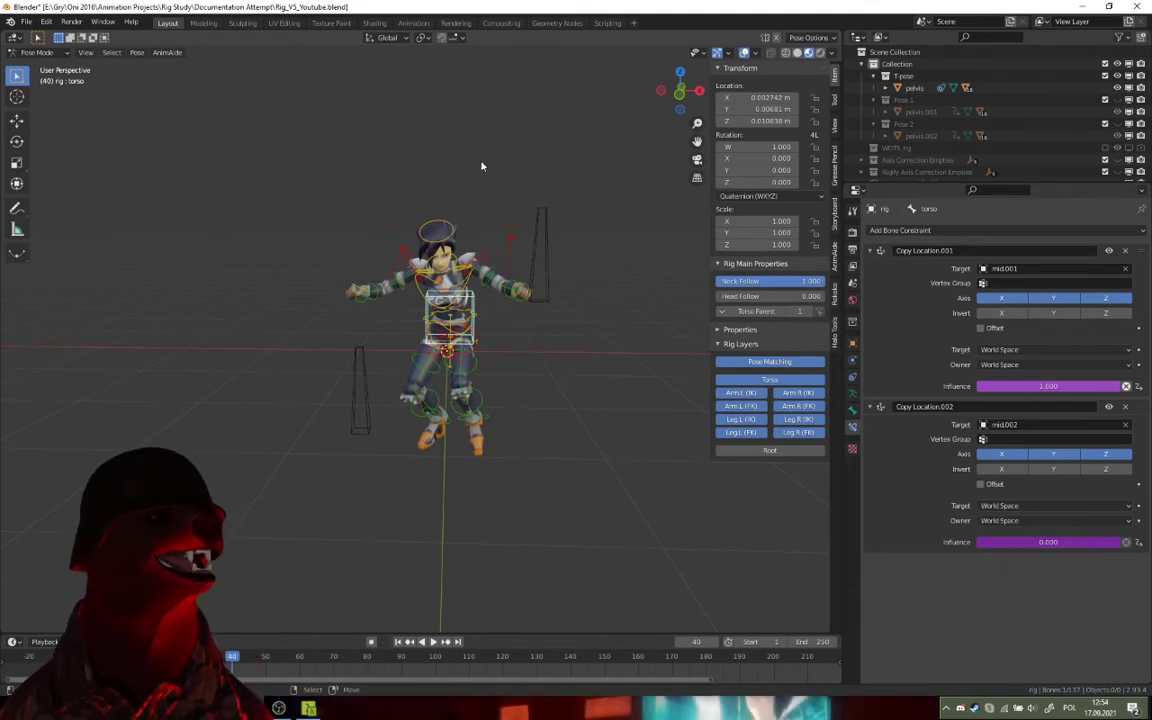
{"action": "scroll", "coordinate": [470, 180], "scroll_direction": "up", "scroll_amount": 3}
{"action": "middle_click_drag", "start_coordinate": [470, 180], "coordinate": [421, 262]}
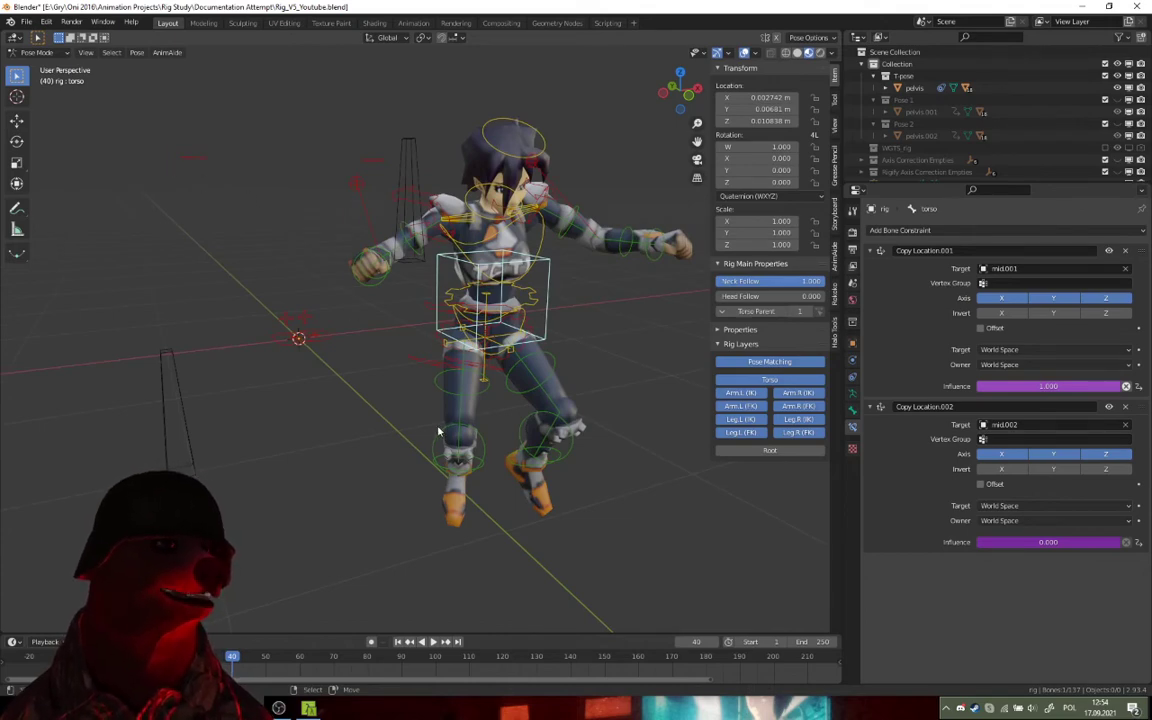
Try to rotate the right shin's FK control
{"action": "left_click", "coordinate": [438, 431]}
{"action": "key", "text": "r"}
{"action": "right_click", "coordinate": [501, 442]}
{"action": "middle_click_drag", "start_coordinate": [501, 442], "coordinate": [408, 392]}
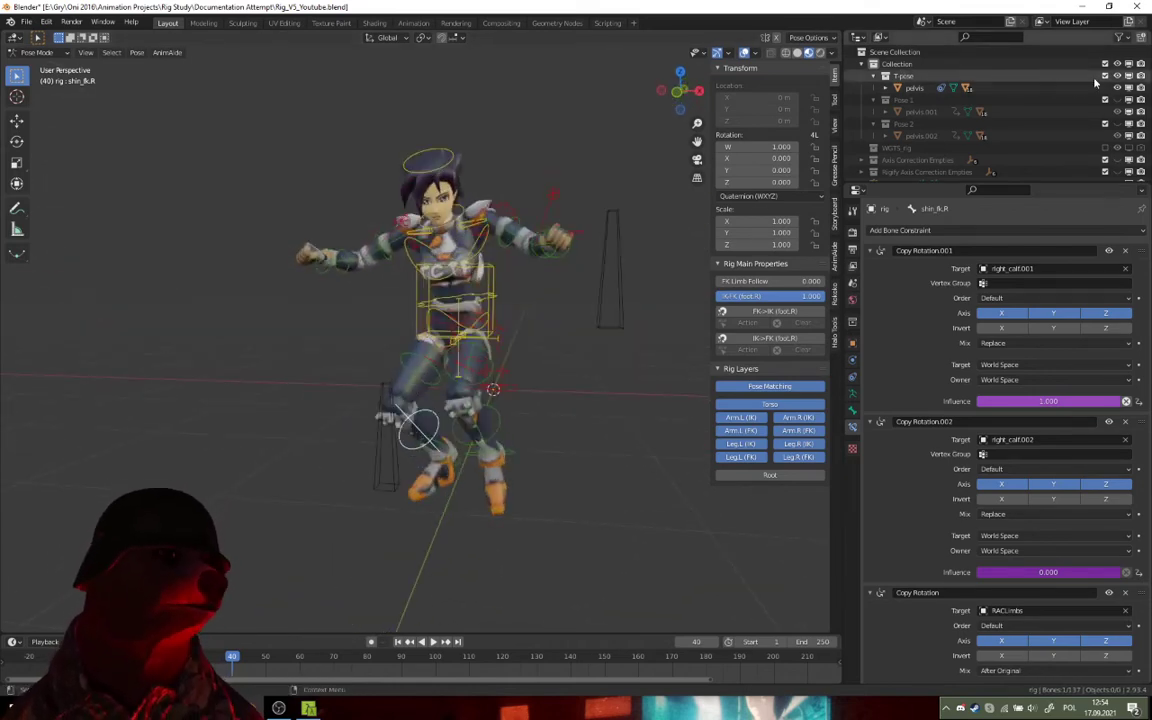
Select all rig bones and read the constraint, Pose Matching and keyframing steps of the Rigify workflow on the Oni wiki page in the browser
{"action": "middle_click_drag", "start_coordinate": [430, 230], "coordinate": [488, 305]}
{"action": "key", "text": "a"}
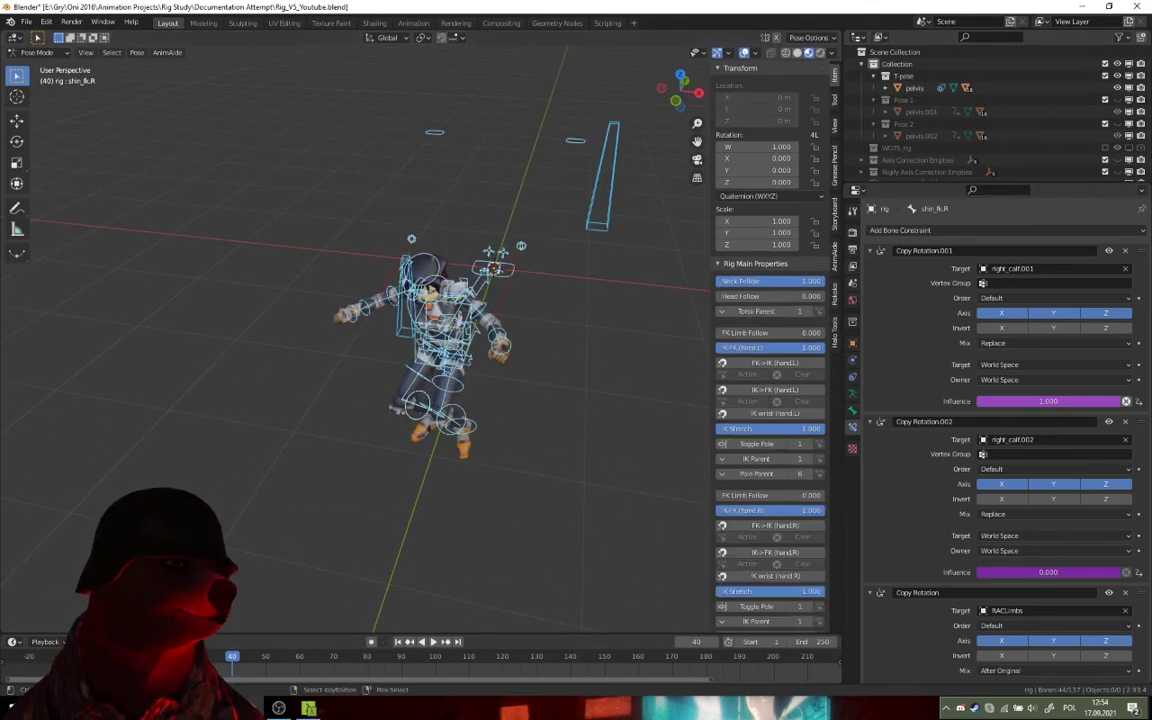
{"action": "key", "text": "alt+Tab"}
{"action": "left_click", "coordinate": [115, 11]}
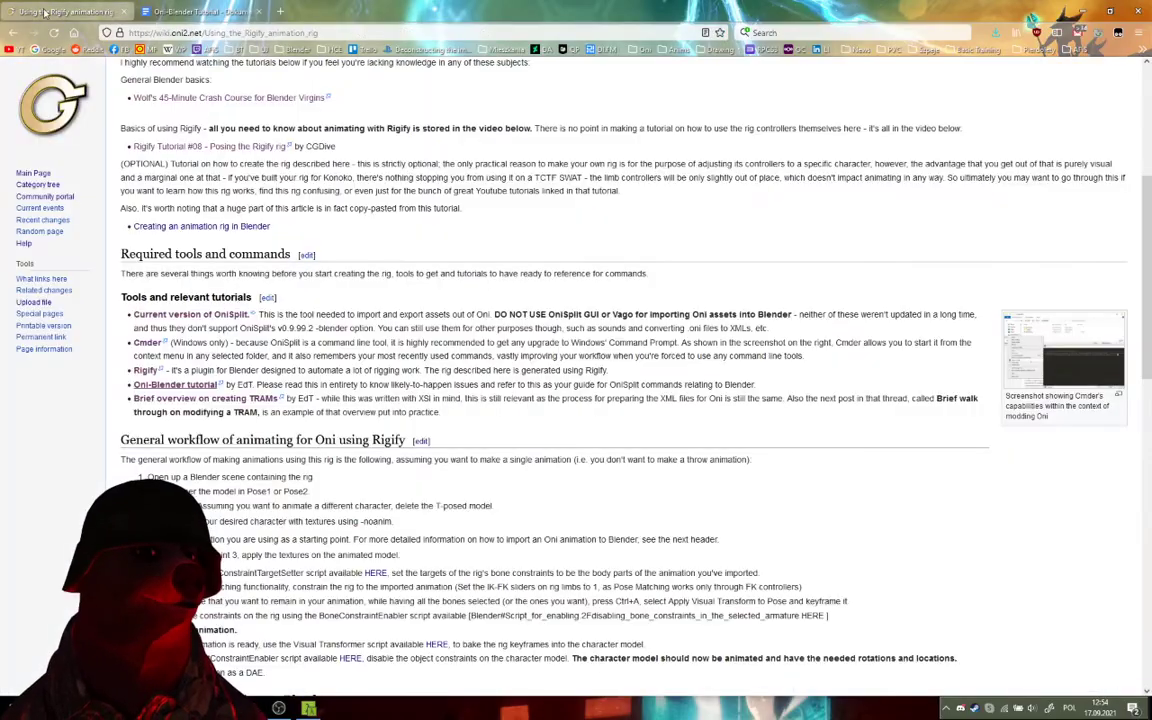
{"action": "scroll", "coordinate": [149, 386], "scroll_direction": "down", "scroll_amount": 3}
{"action": "scroll", "coordinate": [149, 386], "scroll_direction": "down", "scroll_amount": 1}
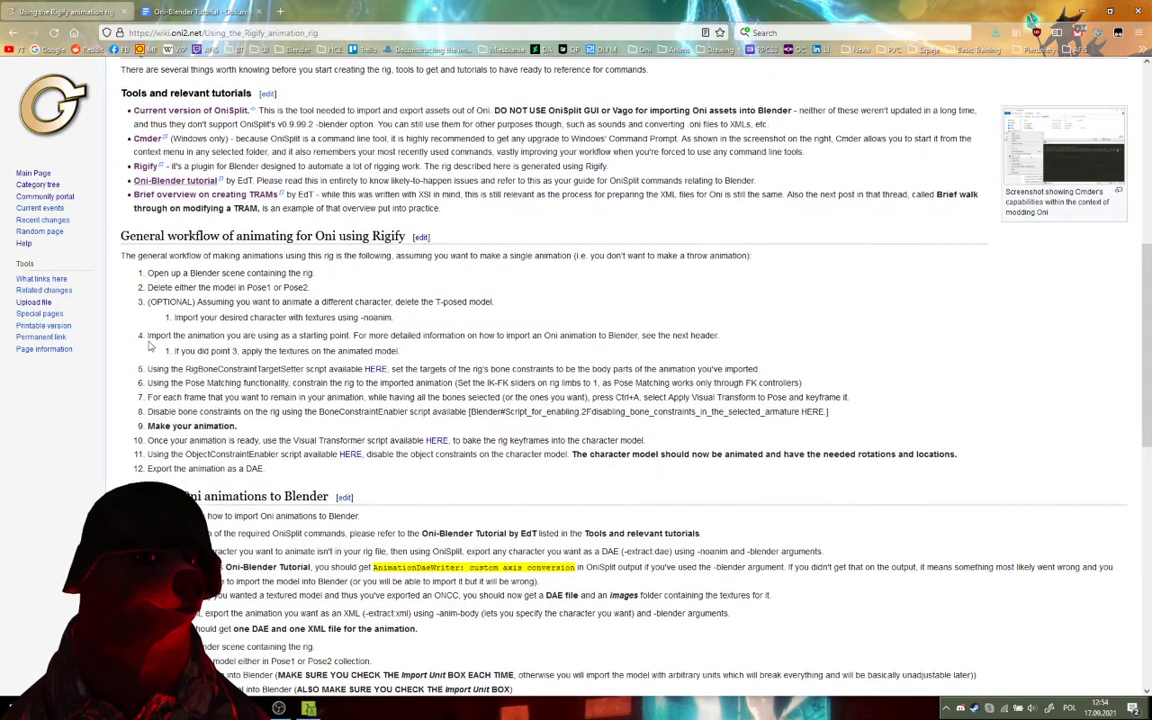
{"action": "left_click_drag", "start_coordinate": [138, 368], "coordinate": [308, 370]}
{"action": "left_click", "coordinate": [176, 397]}
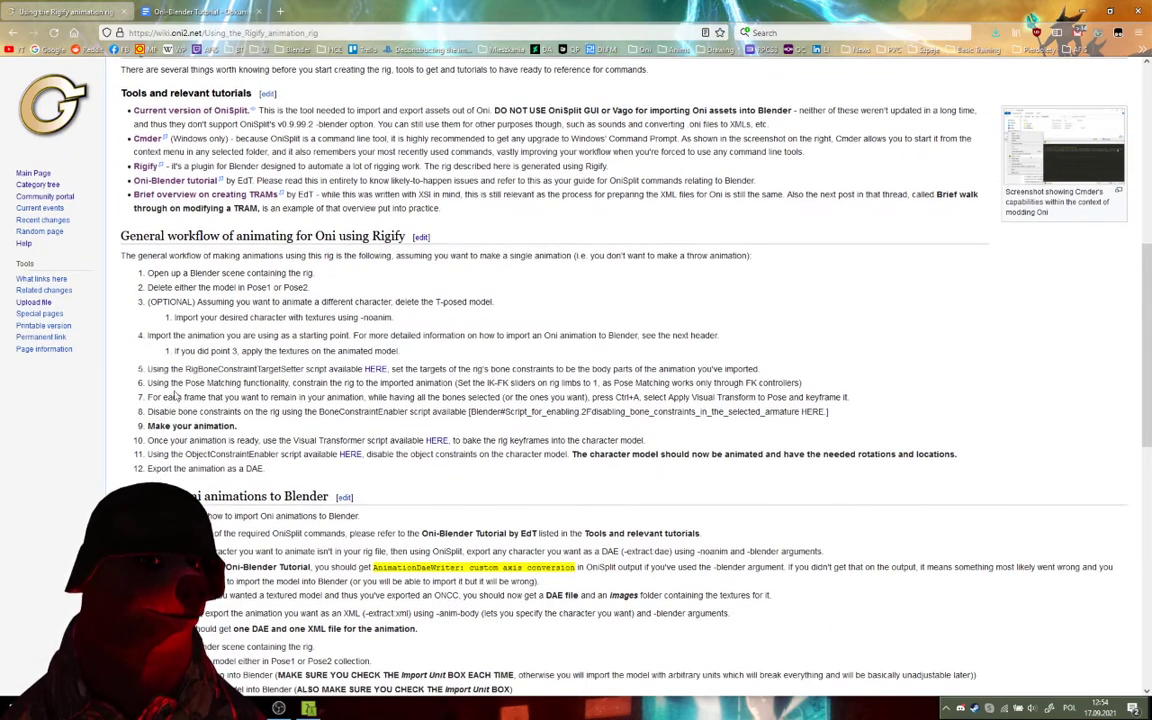
{"action": "left_click_drag", "start_coordinate": [161, 408], "coordinate": [412, 404]}
{"action": "left_click", "coordinate": [398, 423]}
{"action": "key", "text": "alt+Tab"}
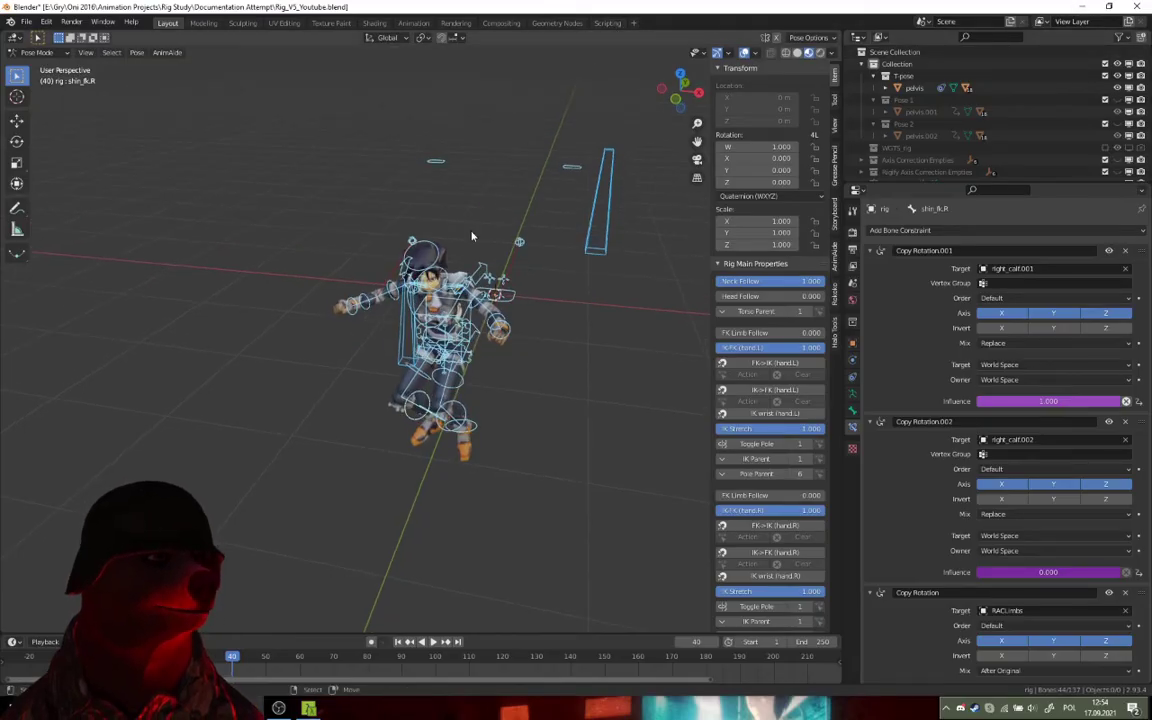
Hide the rig's Pose Matching bone layer
{"action": "middle_click_drag", "start_coordinate": [470, 280], "coordinate": [510, 281]}
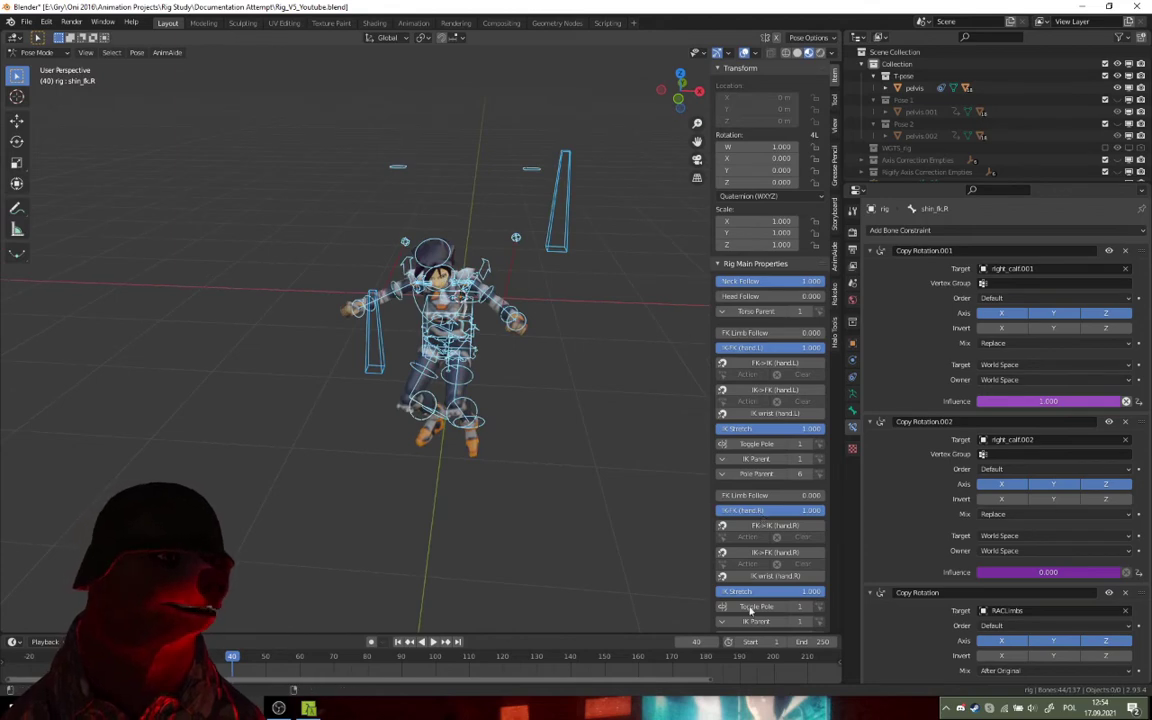
{"action": "scroll", "coordinate": [752, 610], "scroll_direction": "down", "scroll_amount": 10}
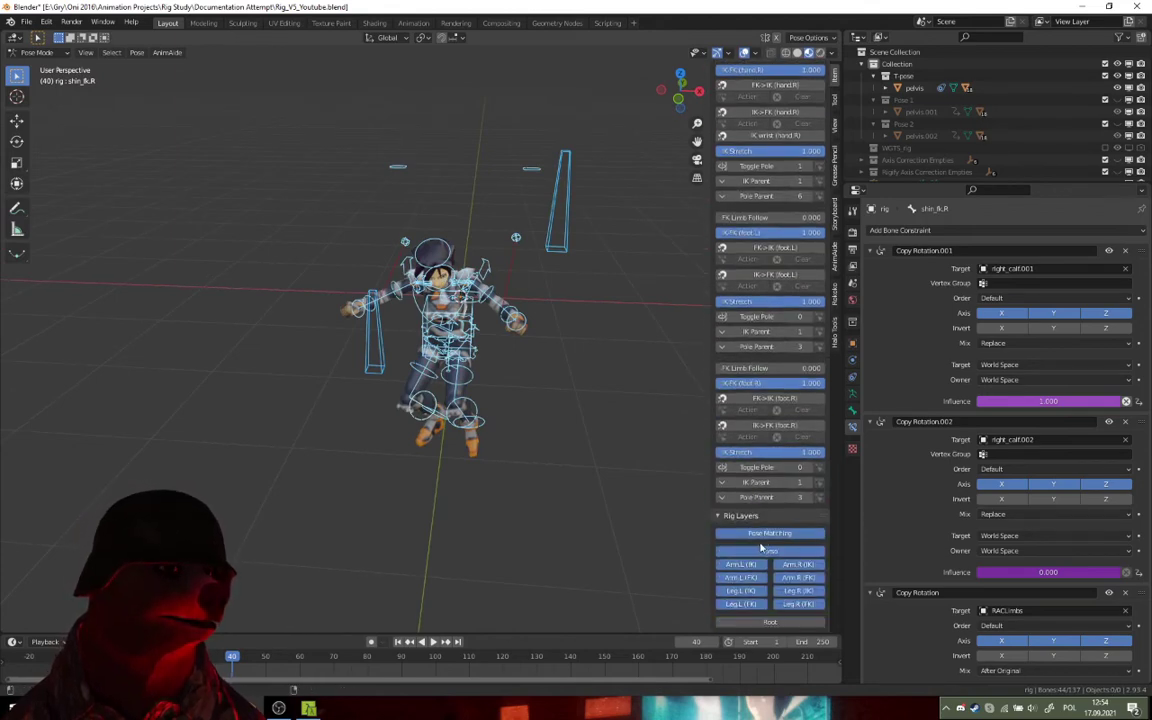
{"action": "left_click", "coordinate": [762, 537]}
Select all the rig controls that are still shown and clear their location and rotation
{"action": "mouse_move", "coordinate": [345, 205]}
{"action": "middle_mouse_down"}
{"action": "mouse_move", "coordinate": [262, 205]}
{"action": "mouse_move", "coordinate": [361, 207]}
{"action": "middle_mouse_up"}
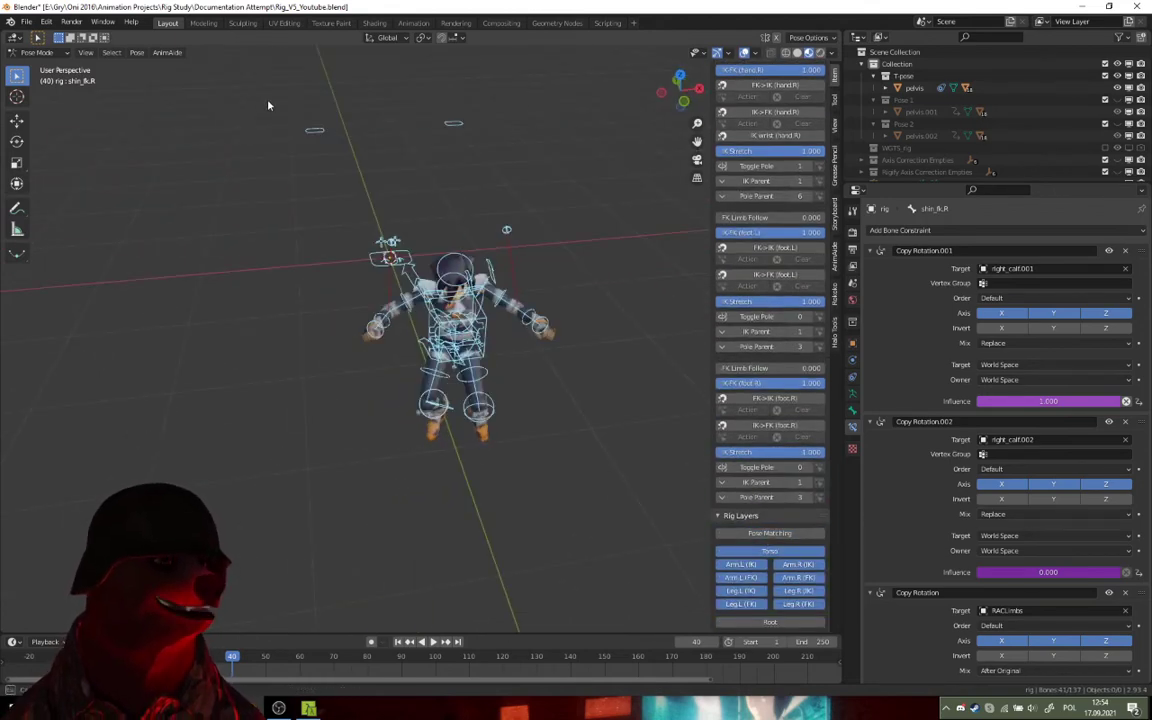
{"action": "left_click_drag", "start_coordinate": [249, 99], "coordinate": [591, 501]}
{"action": "mouse_move", "coordinate": [591, 501]}
{"action": "middle_mouse_down"}
{"action": "mouse_move", "coordinate": [573, 457]}
{"action": "mouse_move", "coordinate": [531, 456]}
{"action": "mouse_move", "coordinate": [476, 392]}
{"action": "middle_mouse_up"}
{"action": "key", "text": "alt+g"}
{"action": "key", "text": "alt+r"}
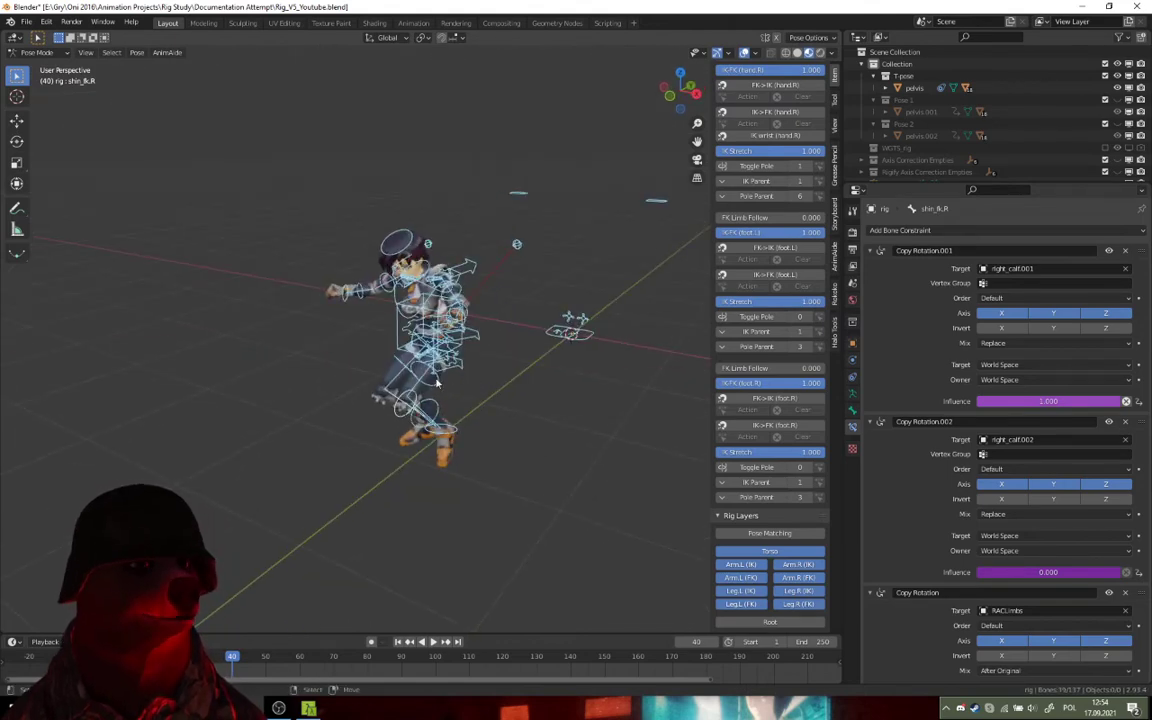
Select the left hand's IK control and the right foot's IK spin control, examining where they lie relative to the character
{"action": "middle_click_drag", "start_coordinate": [448, 434], "coordinate": [467, 411]}
{"action": "middle_click_drag", "start_coordinate": [402, 393], "coordinate": [358, 380]}
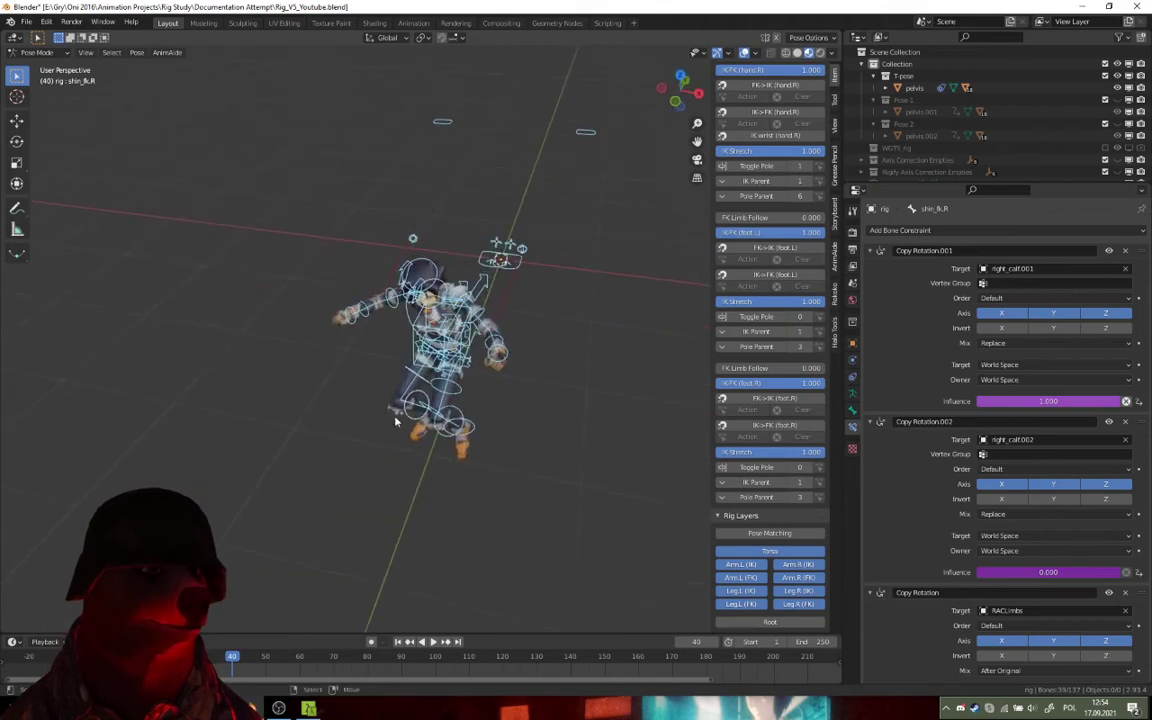
{"action": "middle_click_drag", "start_coordinate": [624, 349], "coordinate": [468, 365]}
{"action": "left_click", "coordinate": [553, 210]}
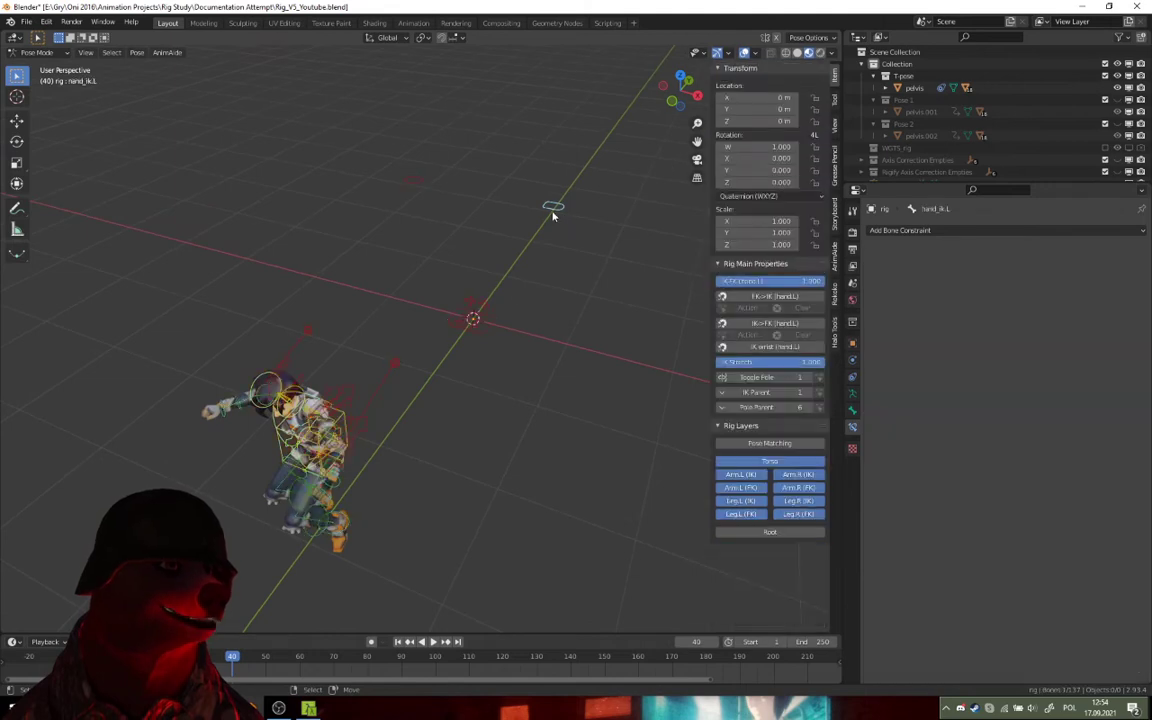
{"action": "left_click", "coordinate": [460, 320]}
{"action": "middle_click_drag", "start_coordinate": [158, 149], "coordinate": [180, 188]}
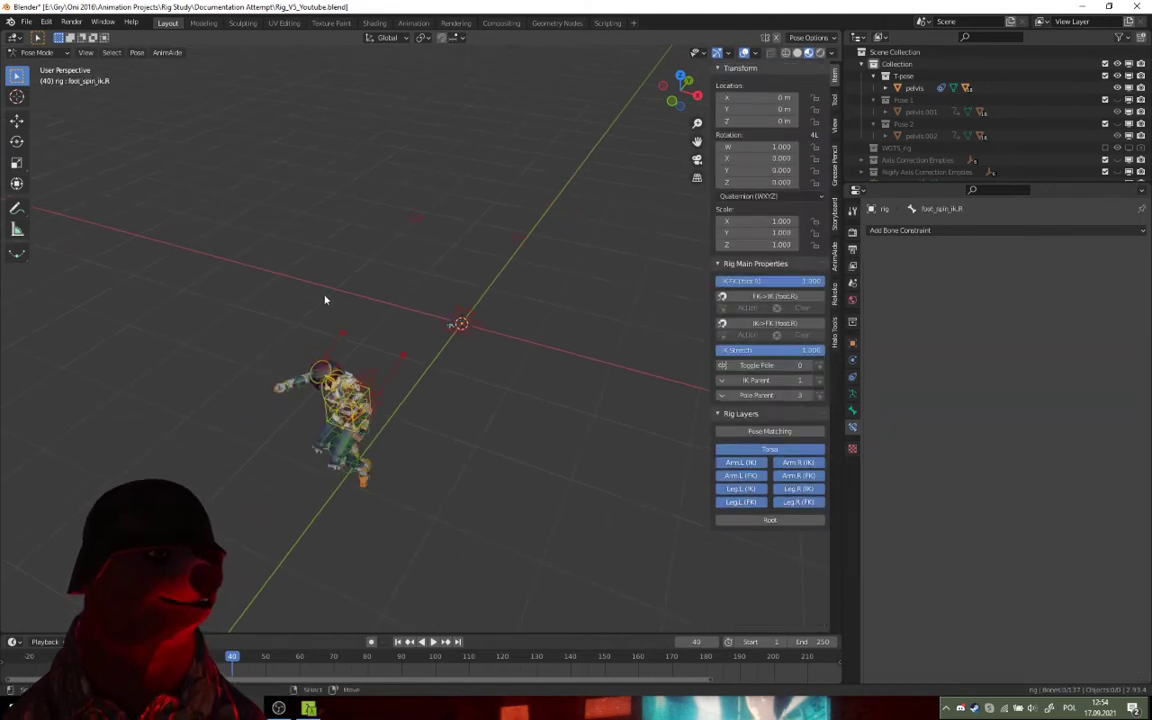
{"action": "middle_click_drag", "start_coordinate": [260, 221], "coordinate": [291, 271]}
Select all visible rig controls and try to insert a Location & Rotation keyframe at frame 40
{"action": "left_click_drag", "start_coordinate": [190, 162], "coordinate": [492, 533]}
{"action": "middle_click_drag", "start_coordinate": [492, 533], "coordinate": [434, 410]}
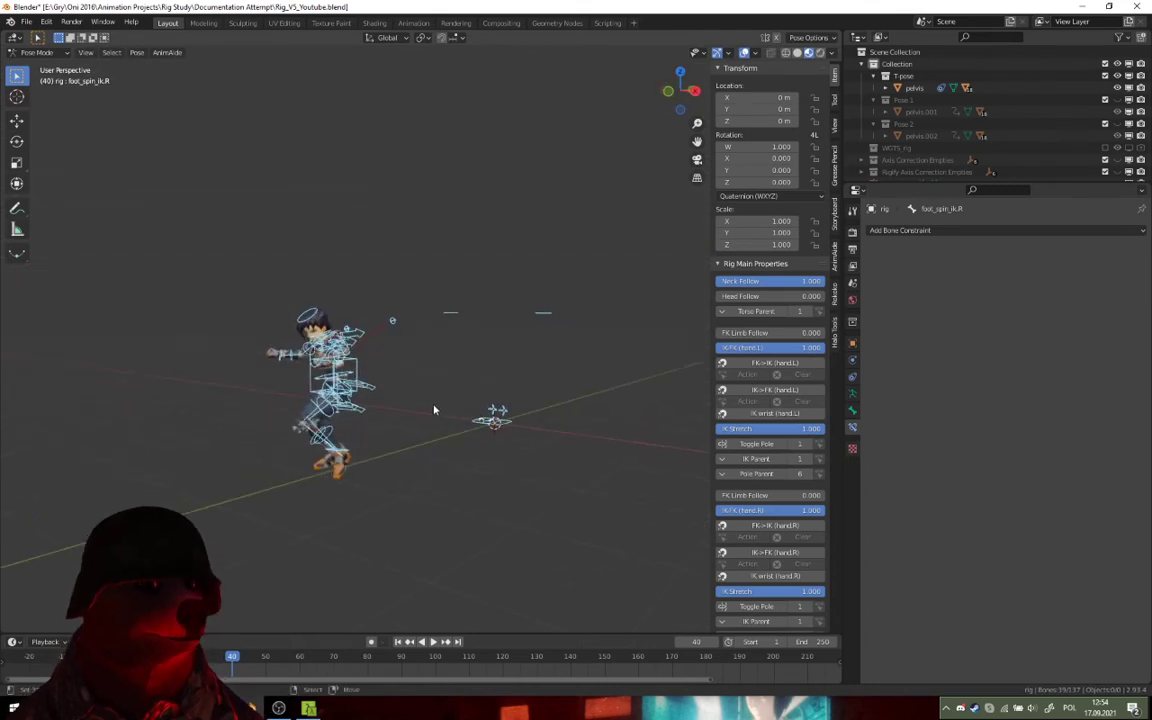
{"action": "left_click_drag", "start_coordinate": [159, 231], "coordinate": [594, 546]}
{"action": "middle_click_drag", "start_coordinate": [429, 437], "coordinate": [430, 437]}
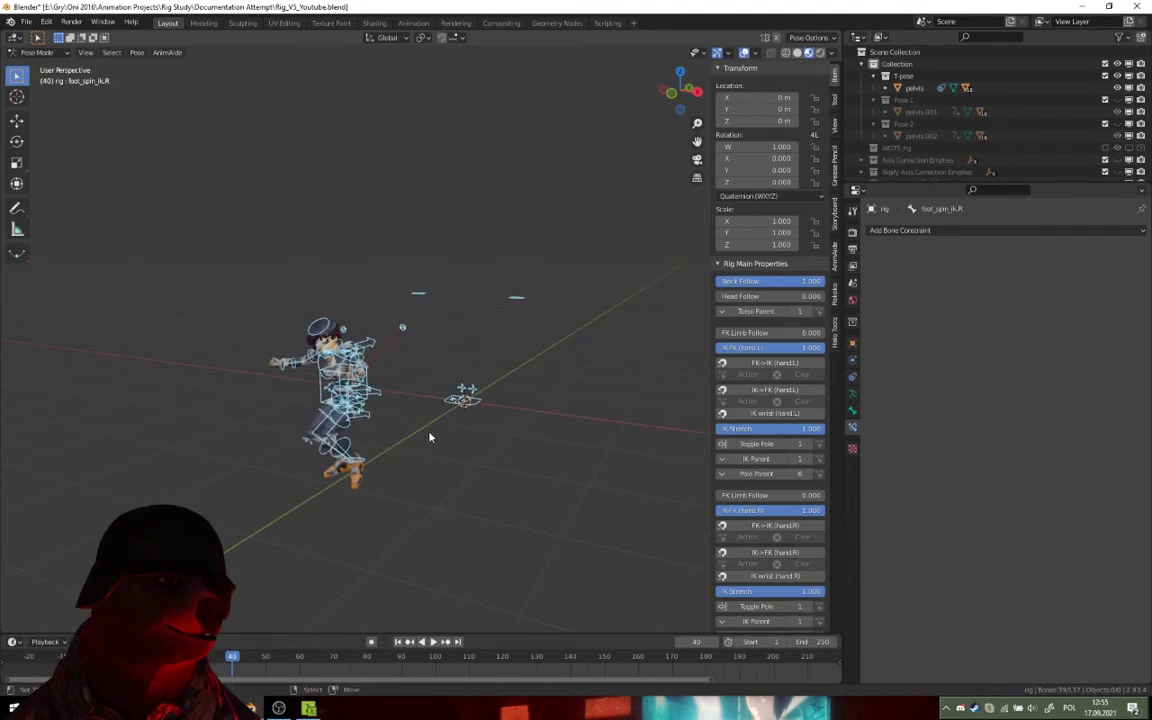
{"action": "key", "text": "i"}
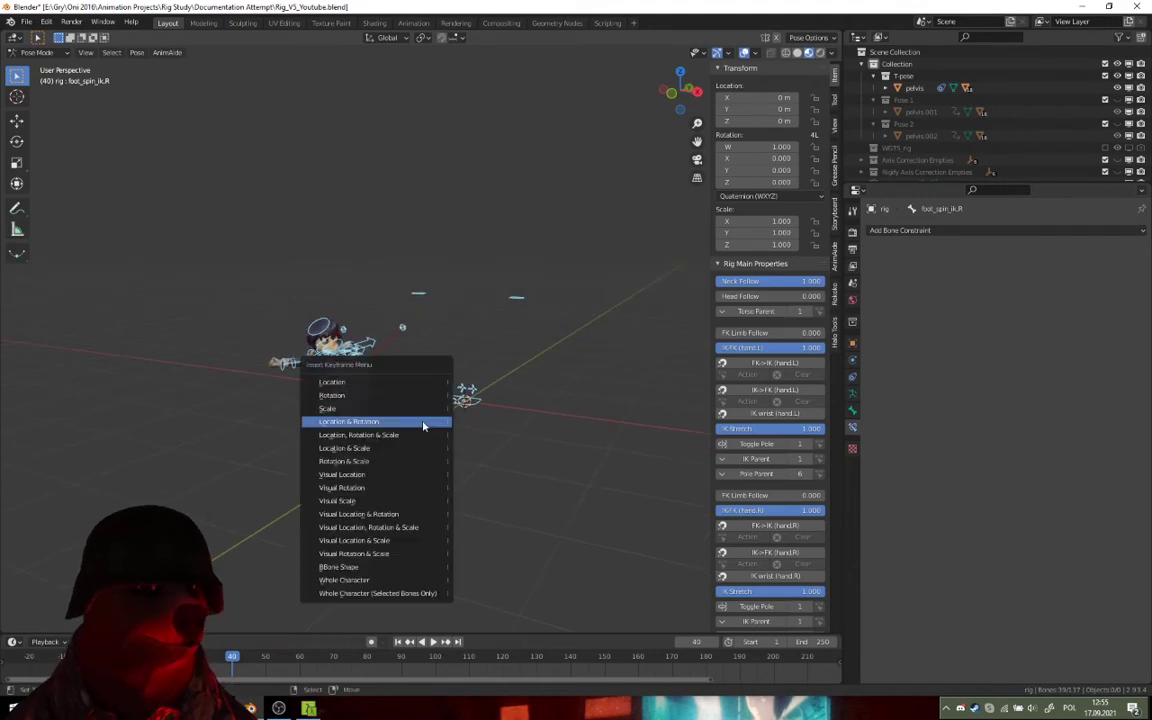
{"action": "left_click", "coordinate": [423, 425]}
Select the left hand's IK control and snap it to the FK arm with IK->FK (hand.L)
{"action": "middle_click_drag", "start_coordinate": [499, 342], "coordinate": [535, 338]}
{"action": "left_click", "coordinate": [556, 295]}
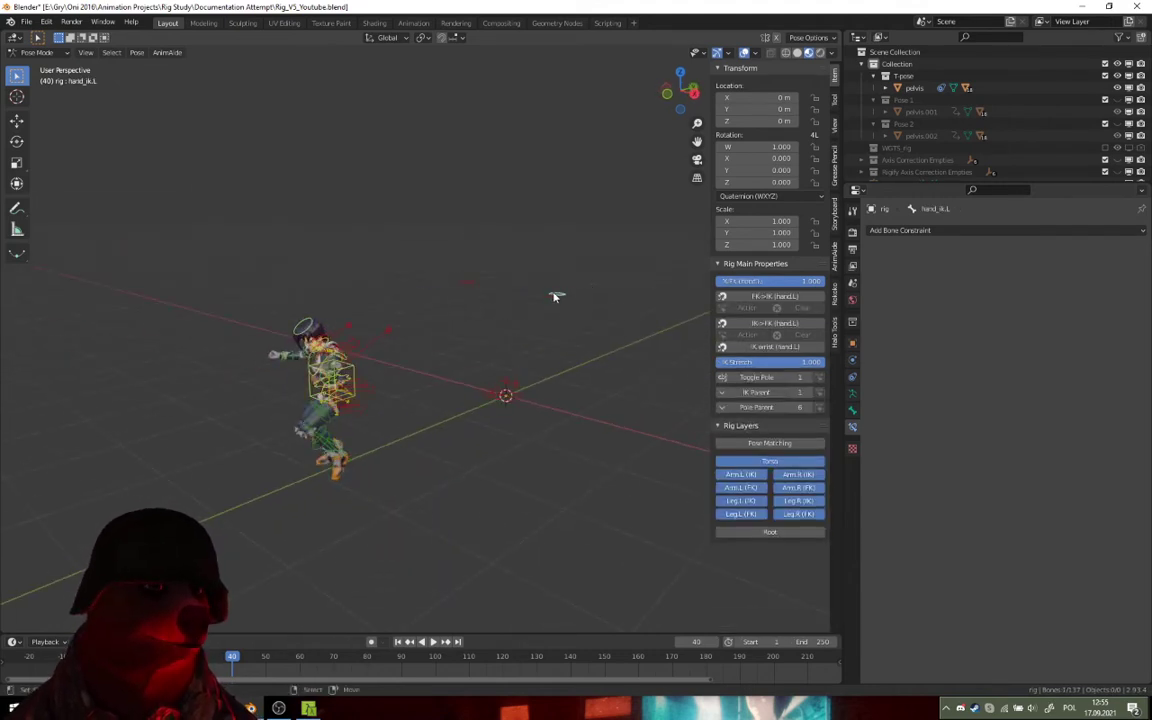
{"action": "left_click_drag", "start_coordinate": [184, 229], "coordinate": [600, 500]}
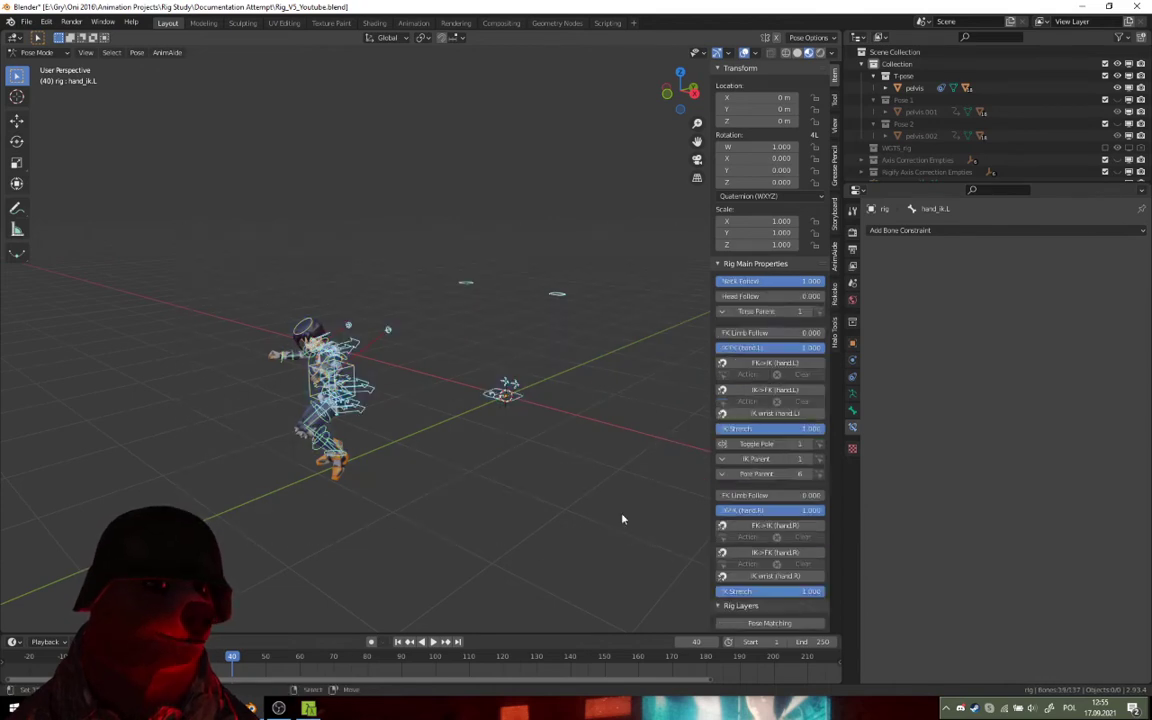
{"action": "middle_click_drag", "start_coordinate": [600, 500], "coordinate": [540, 470]}
{"action": "left_click", "coordinate": [452, 267]}
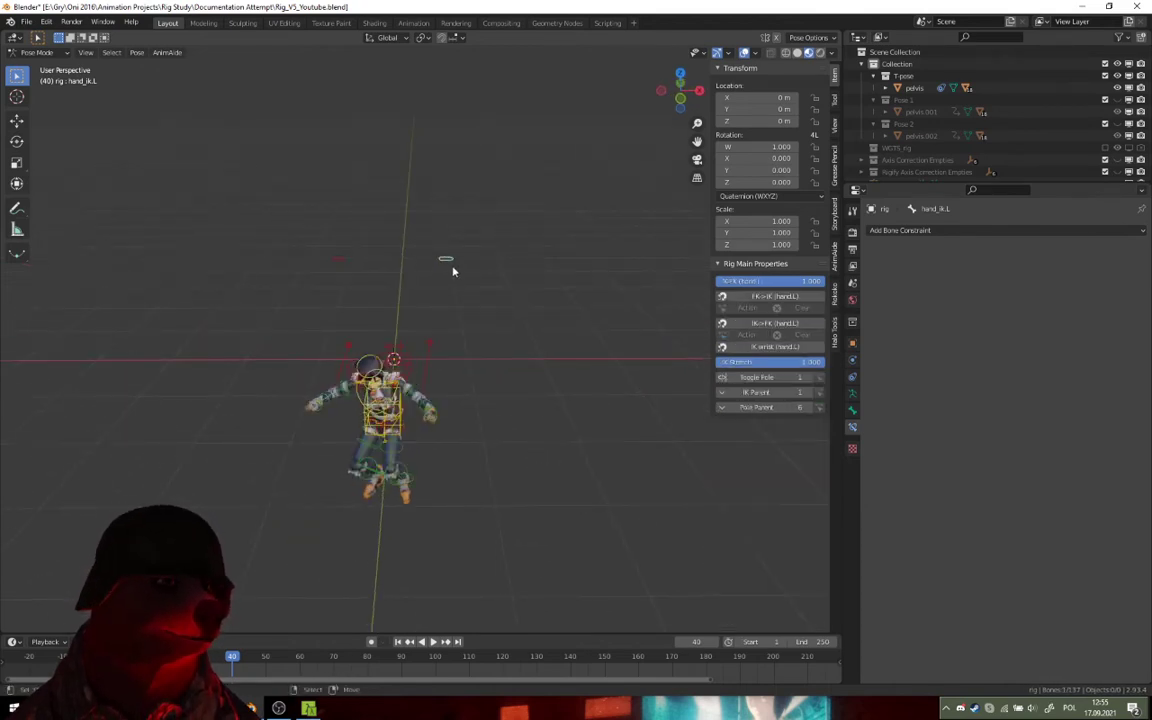
{"action": "middle_click_drag", "start_coordinate": [422, 283], "coordinate": [687, 322]}
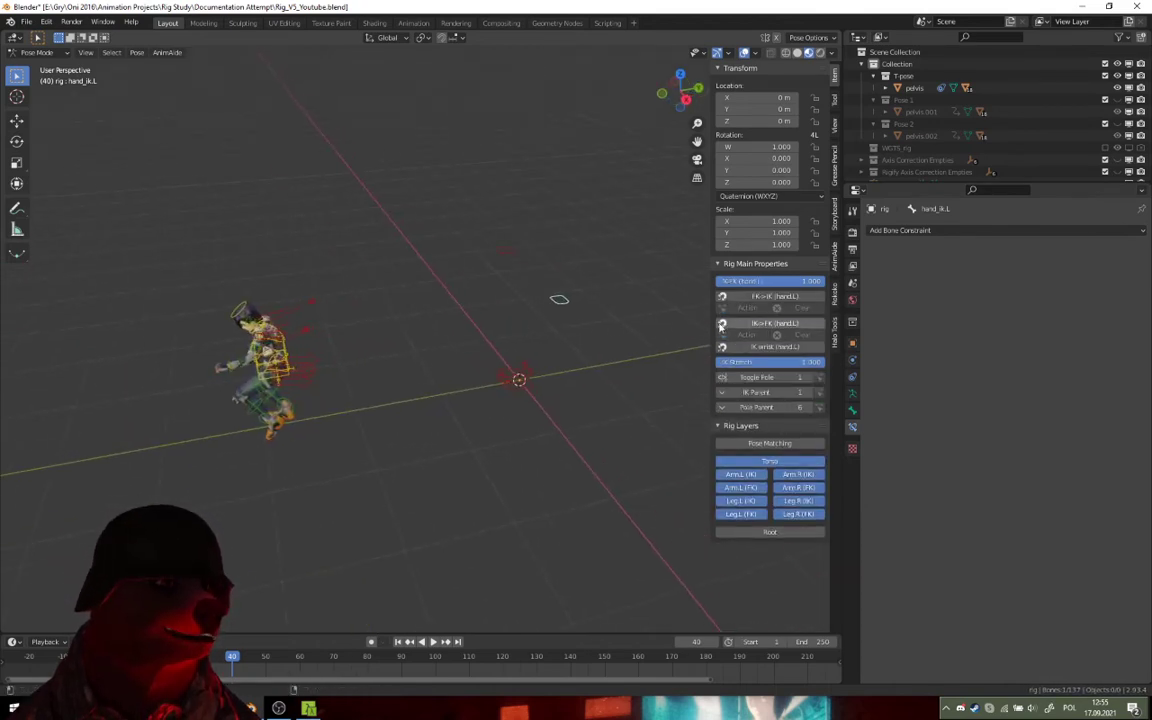
{"action": "left_click", "coordinate": [740, 323]}
Select the left foot's IK control and snap it to the FK leg with IK->FK (foot.L)
{"action": "left_click", "coordinate": [518, 392]}
{"action": "scroll", "coordinate": [165, 408], "scroll_direction": "up", "scroll_amount": 3}
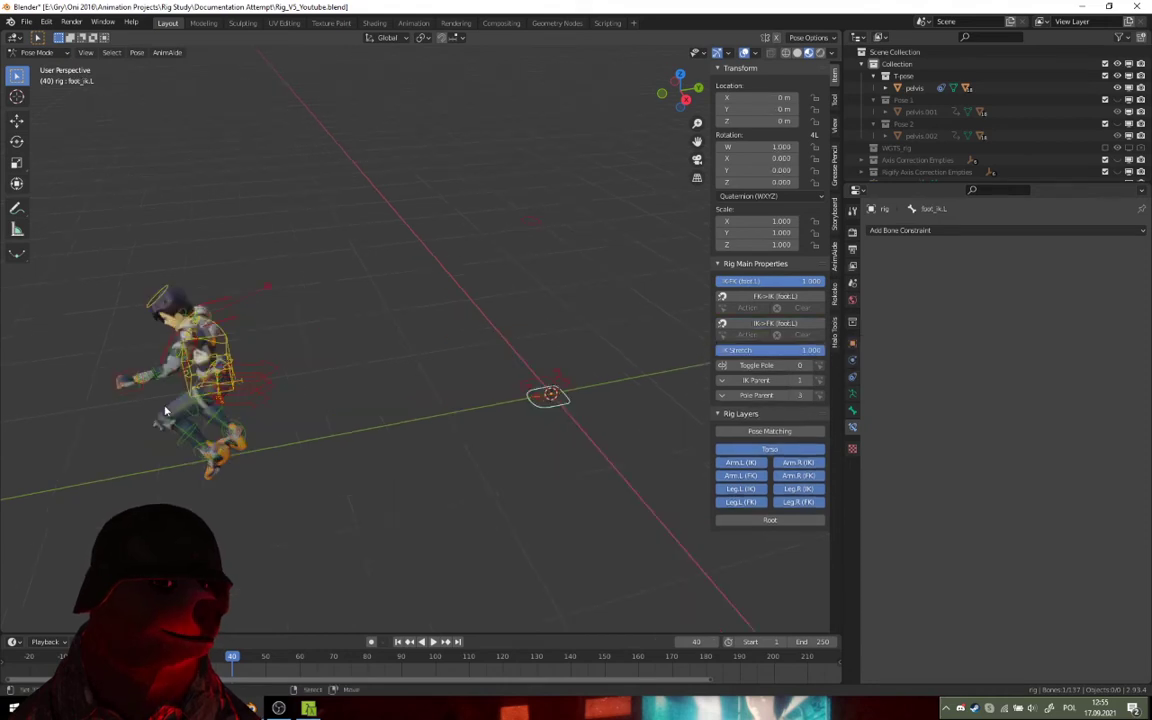
{"action": "middle_click_drag", "start_coordinate": [105, 385], "coordinate": [215, 371], "text": "shift"}
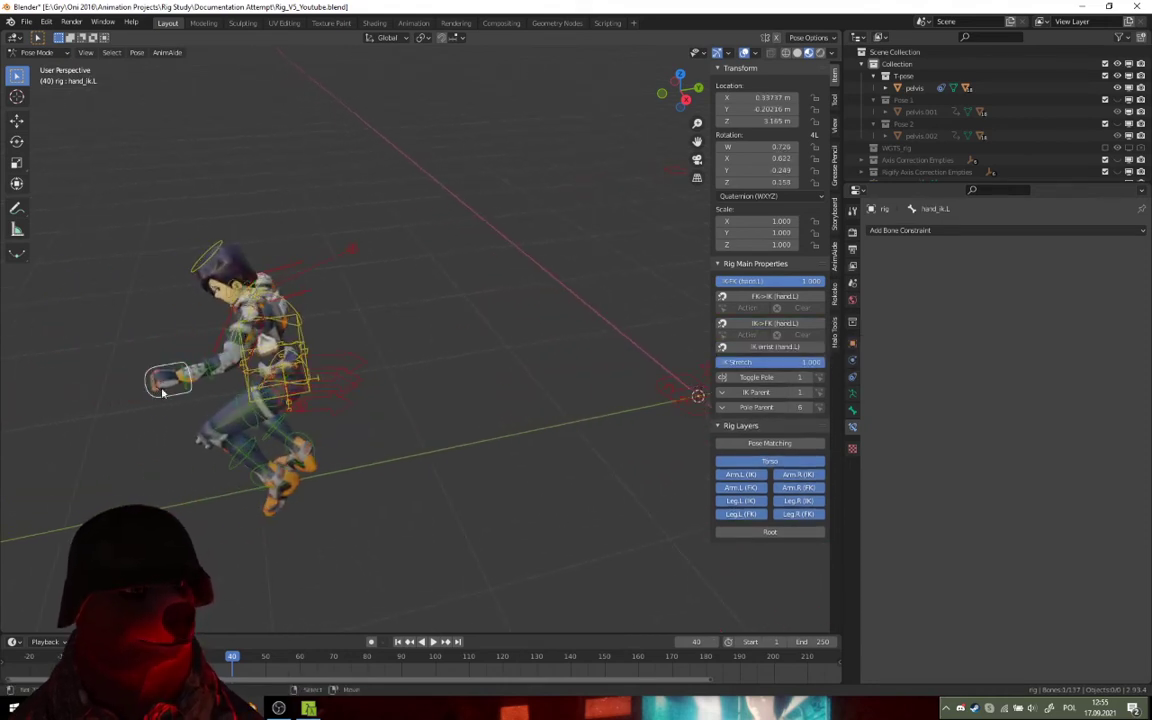
{"action": "scroll", "coordinate": [645, 380], "scroll_direction": "down", "scroll_amount": 2}
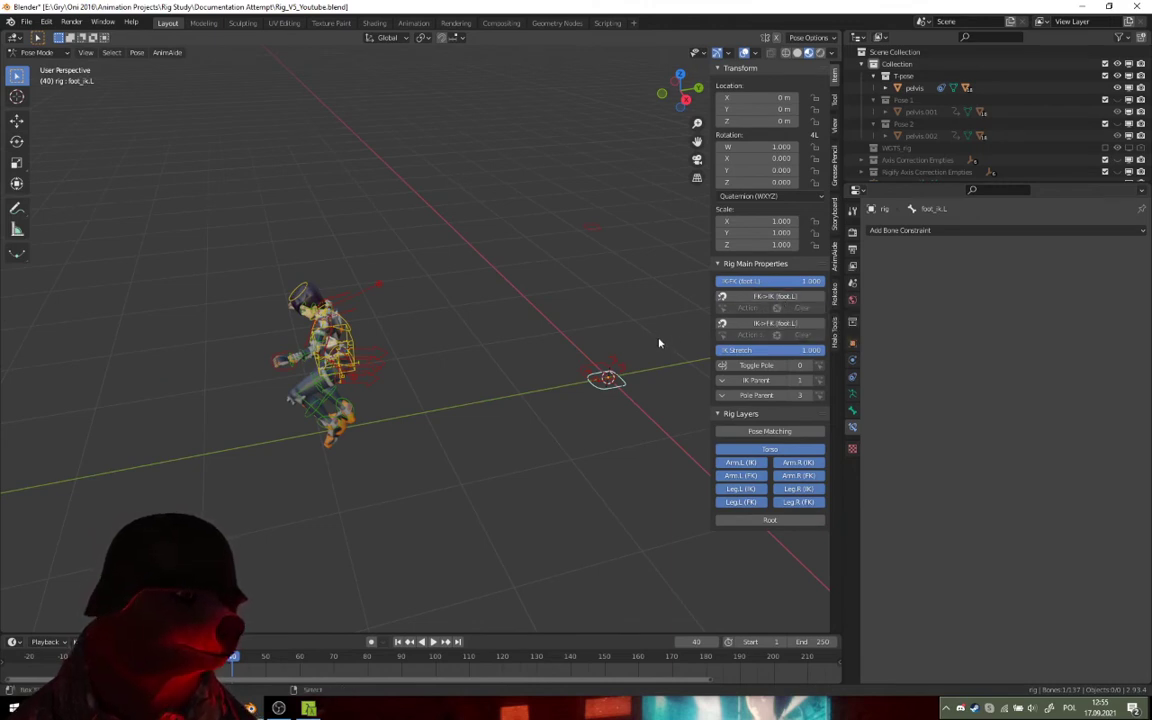
{"action": "left_click", "coordinate": [750, 326]}
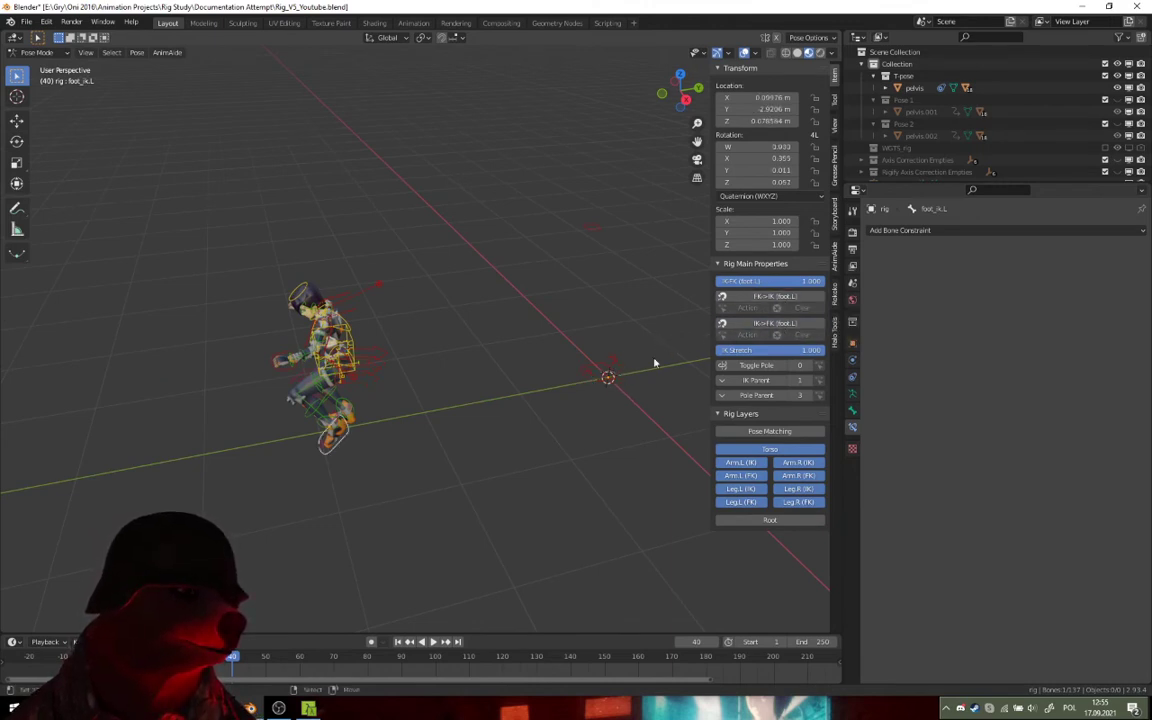
Snap the right foot's and right hand's IK controls to their FK limbs and check them on the character
{"action": "left_click", "coordinate": [609, 378]}
{"action": "left_click", "coordinate": [590, 226]}
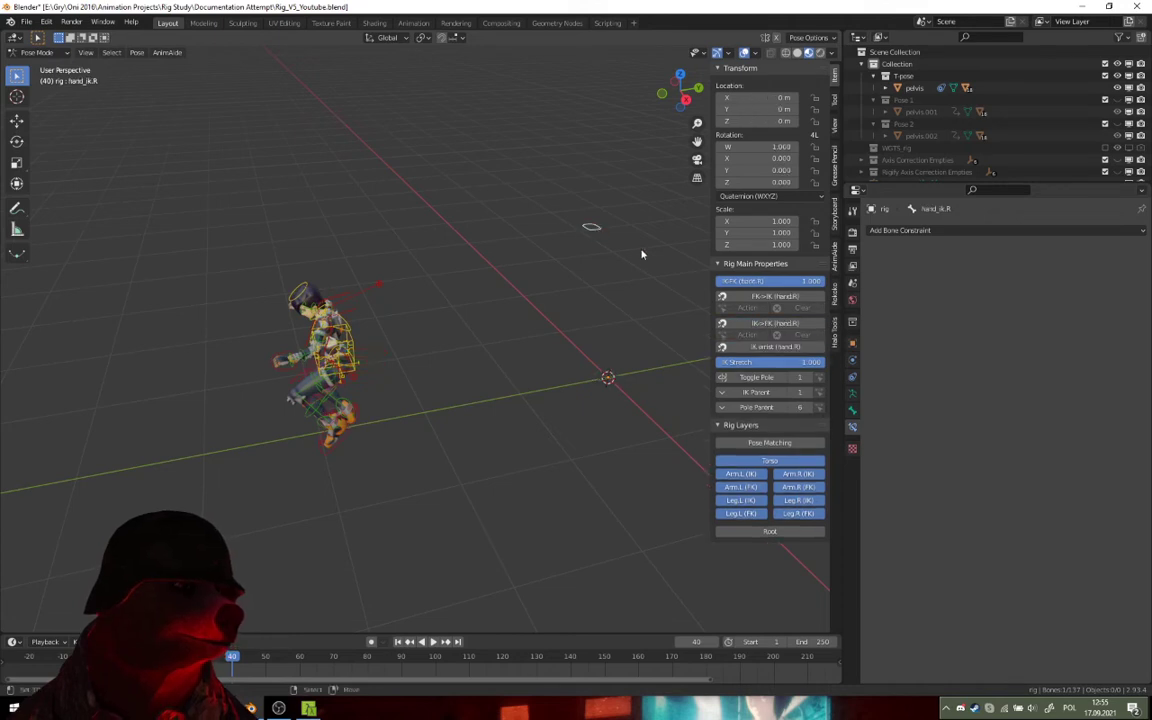
{"action": "middle_click_drag", "start_coordinate": [336, 370], "coordinate": [386, 388]}
{"action": "scroll", "coordinate": [366, 420], "scroll_direction": "up", "scroll_amount": 1}
{"action": "left_click", "coordinate": [365, 455]}
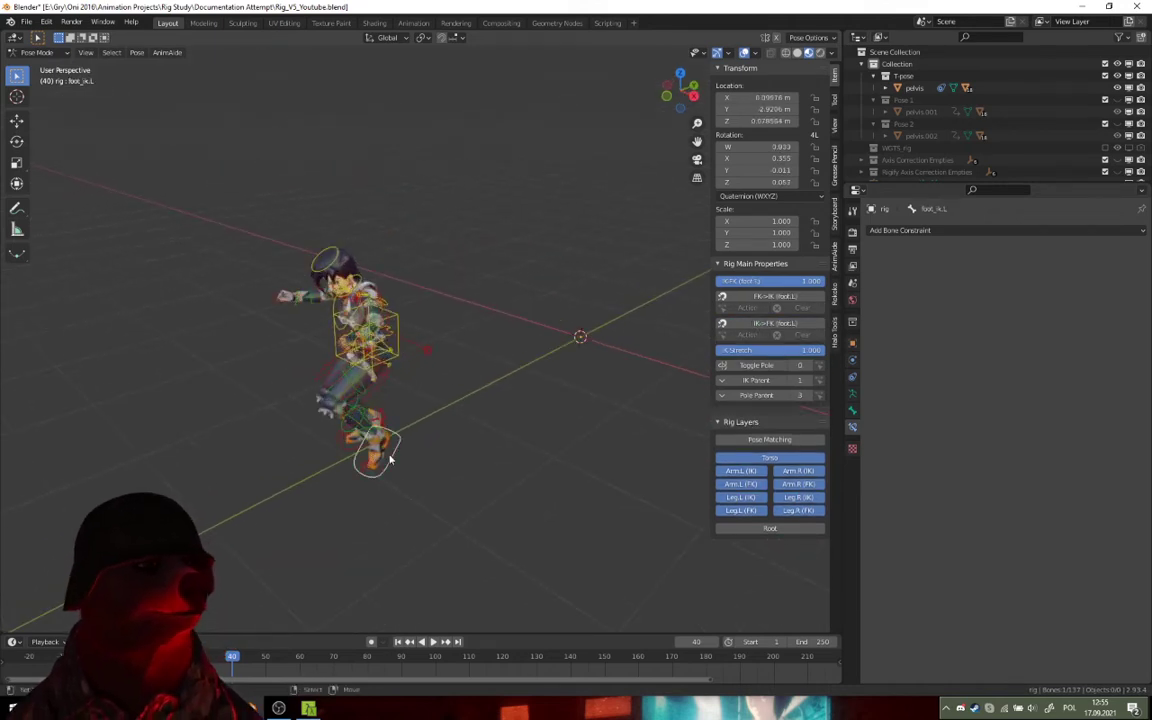
Select all visible rig controls and apply the visual transform to the pose at frame 40
{"action": "middle_click_drag", "start_coordinate": [365, 455], "coordinate": [265, 198]}
{"action": "scroll", "coordinate": [426, 458], "scroll_direction": "up", "scroll_amount": 3}
{"action": "left_click_drag", "start_coordinate": [231, 157], "coordinate": [558, 545]}
{"action": "scroll", "coordinate": [507, 461], "scroll_direction": "down", "scroll_amount": 2}
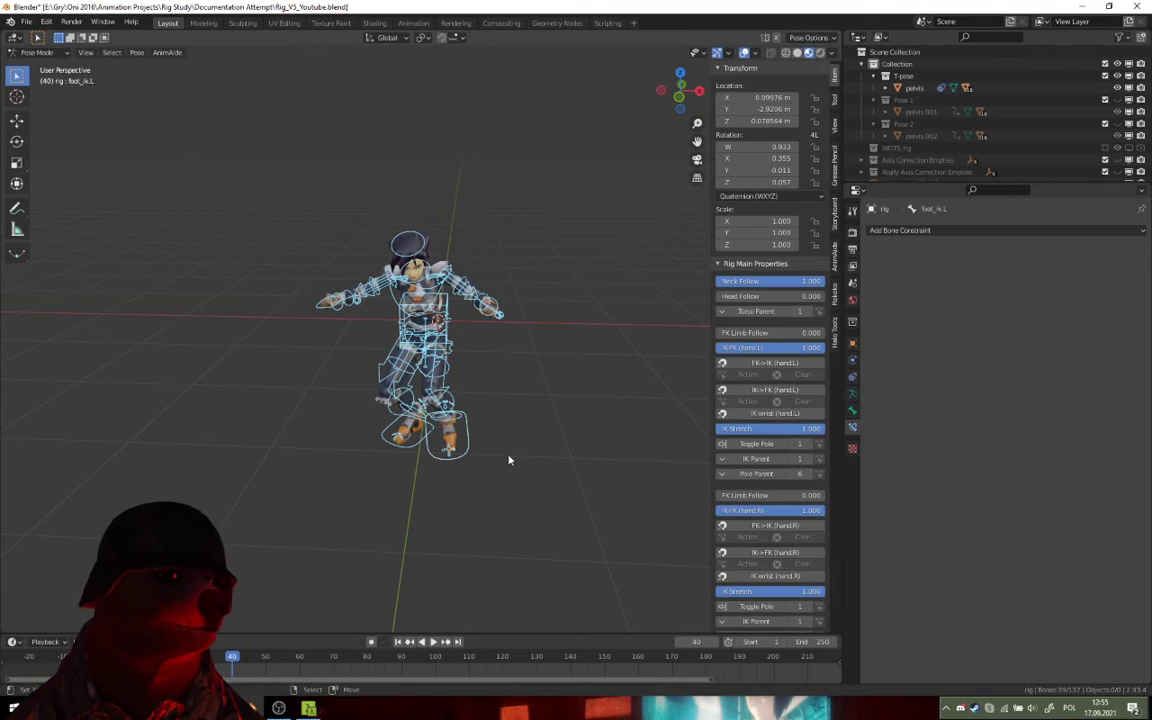
{"action": "key", "text": "ctrl+a"}
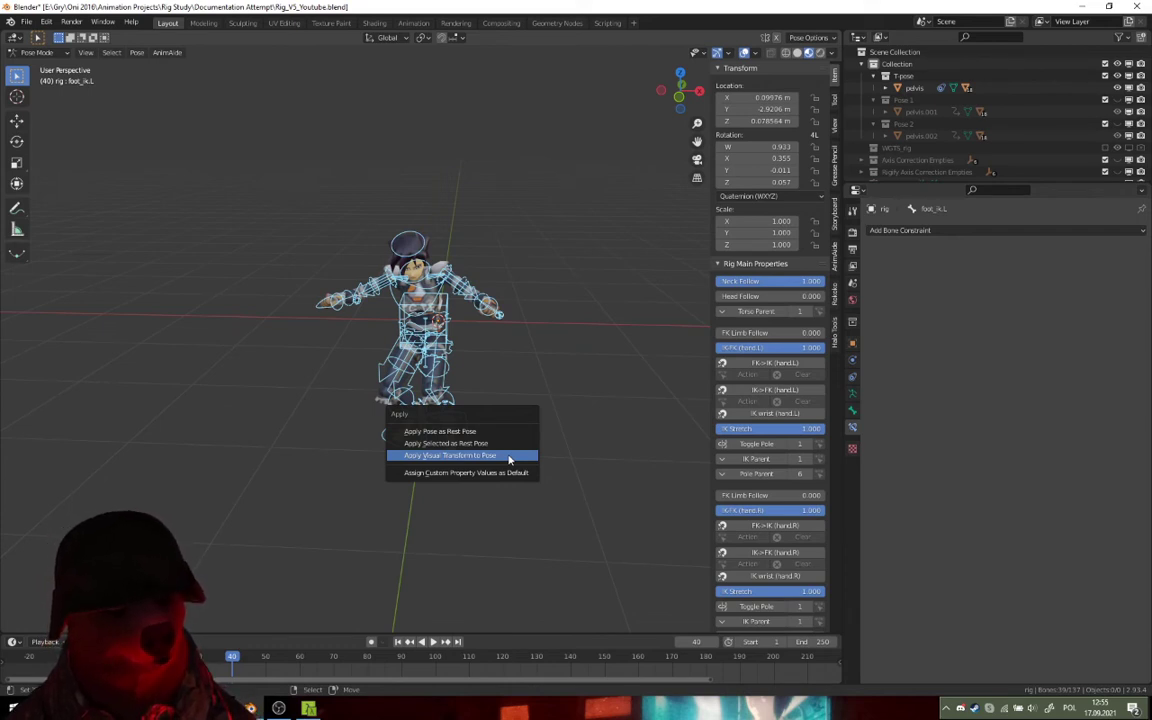
{"action": "left_click", "coordinate": [509, 457]}
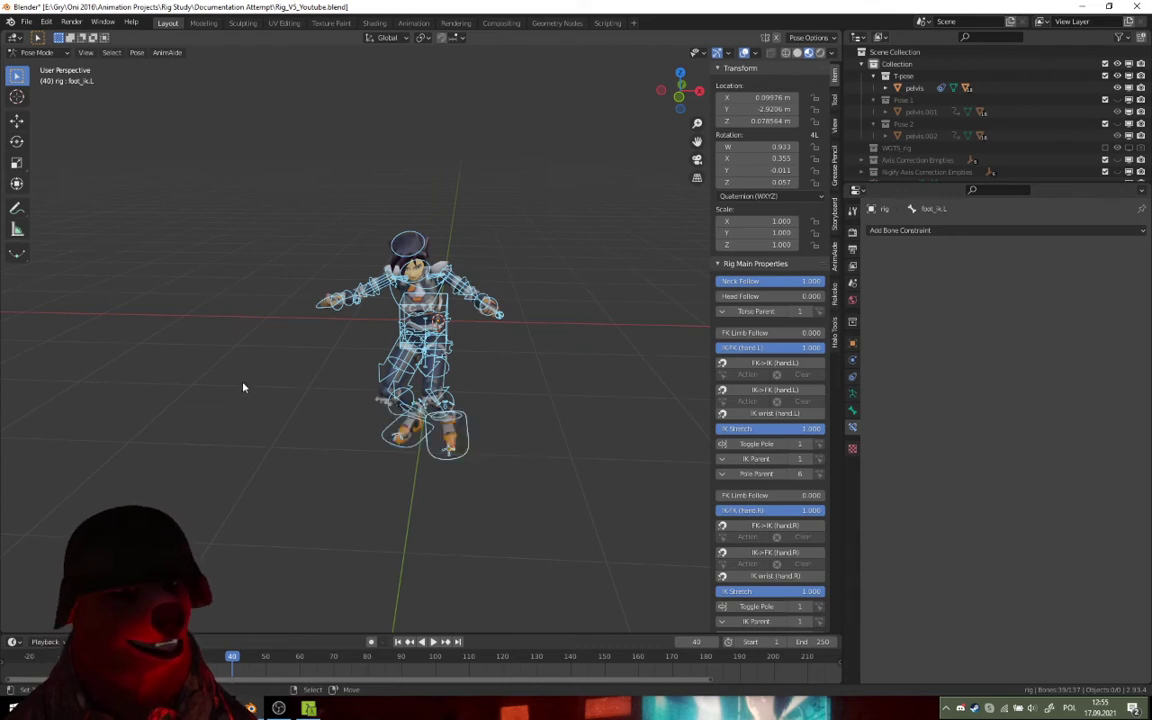
{"action": "key", "text": "ctrl+a"}
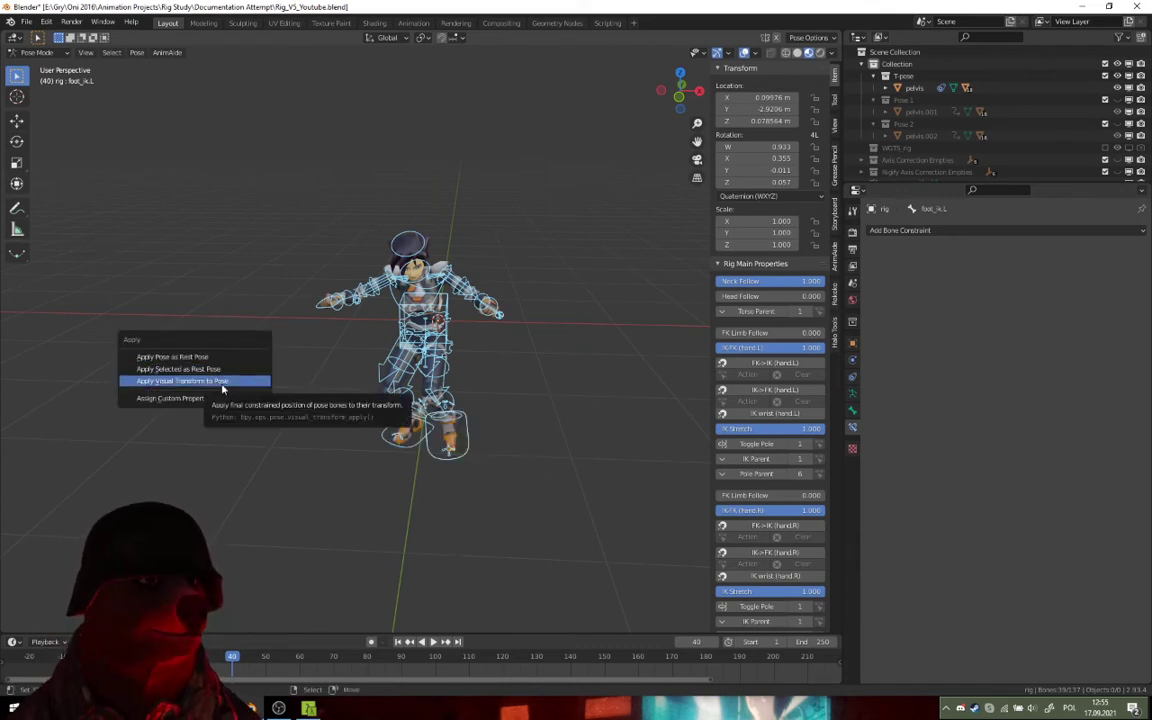
{"action": "left_click", "coordinate": [222, 389]}
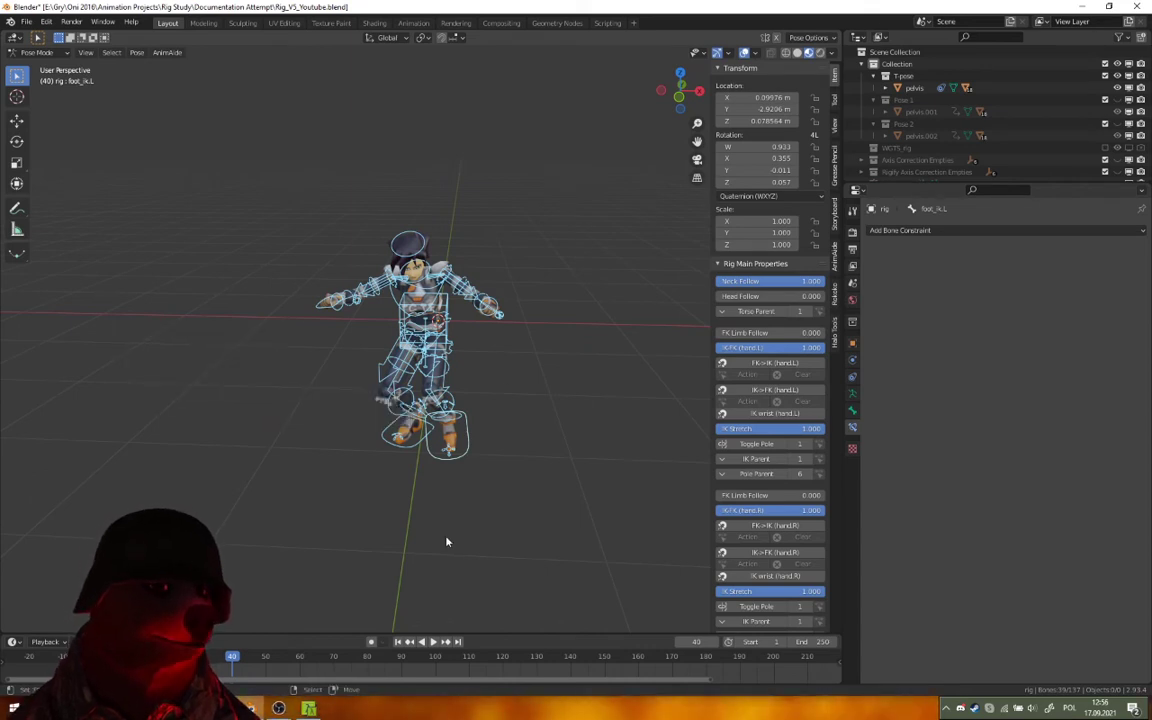
Insert Location & Rotation keyframes for all selected rig controls at frame 40
{"action": "key", "text": "i"}
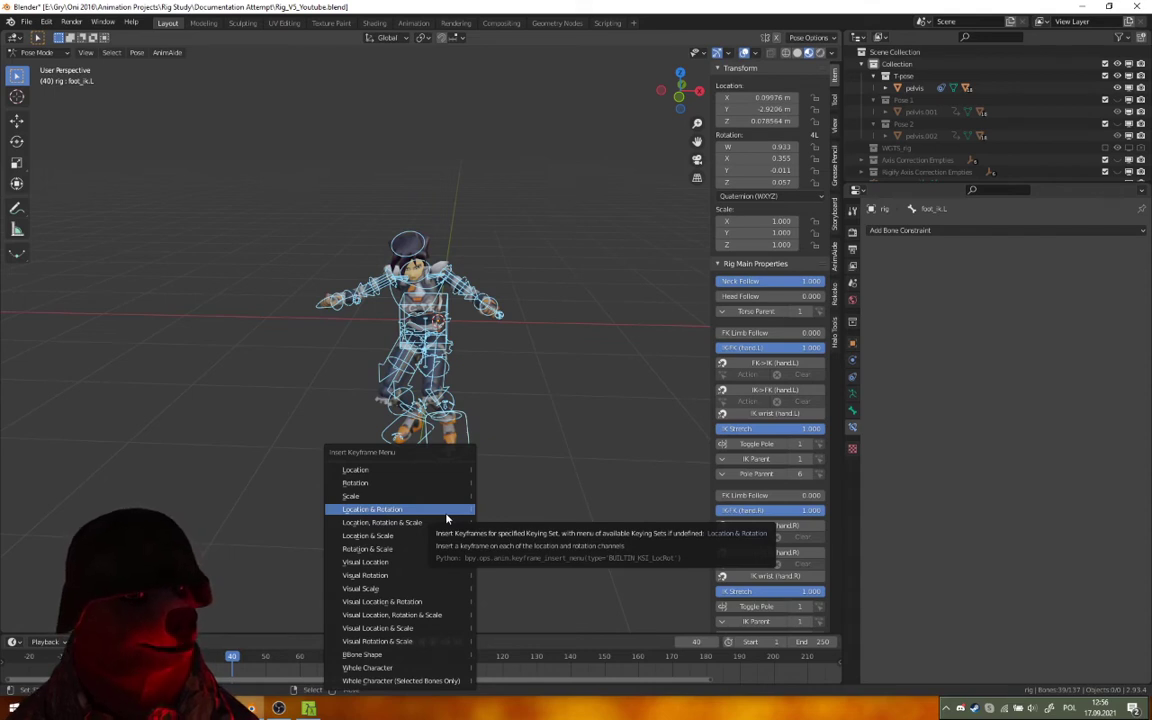
{"action": "left_click", "coordinate": [447, 518]}
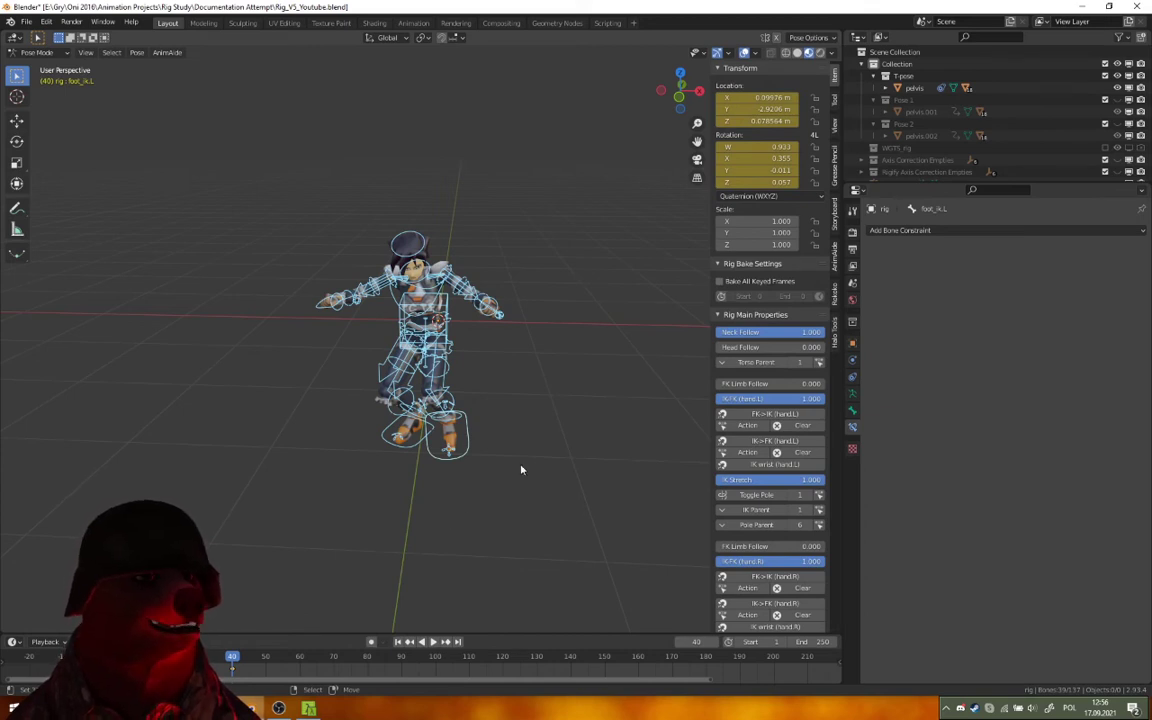
Test-rotate the right foot's IK control and the right shin's FK control, cancelling each rotation
{"action": "middle_click_drag", "start_coordinate": [548, 447], "coordinate": [388, 455]}
{"action": "scroll", "coordinate": [480, 438], "scroll_direction": "up", "scroll_amount": 3}
{"action": "left_click", "coordinate": [392, 468]}
{"action": "key", "text": "r"}
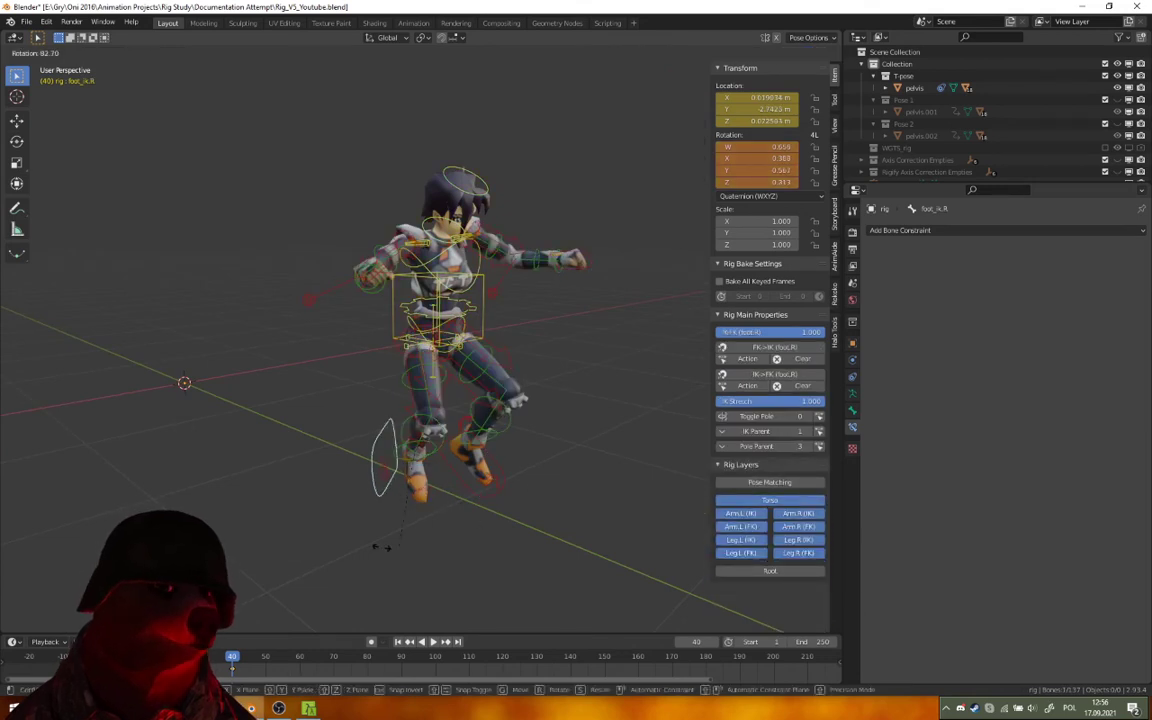
{"action": "right_click", "coordinate": [457, 454]}
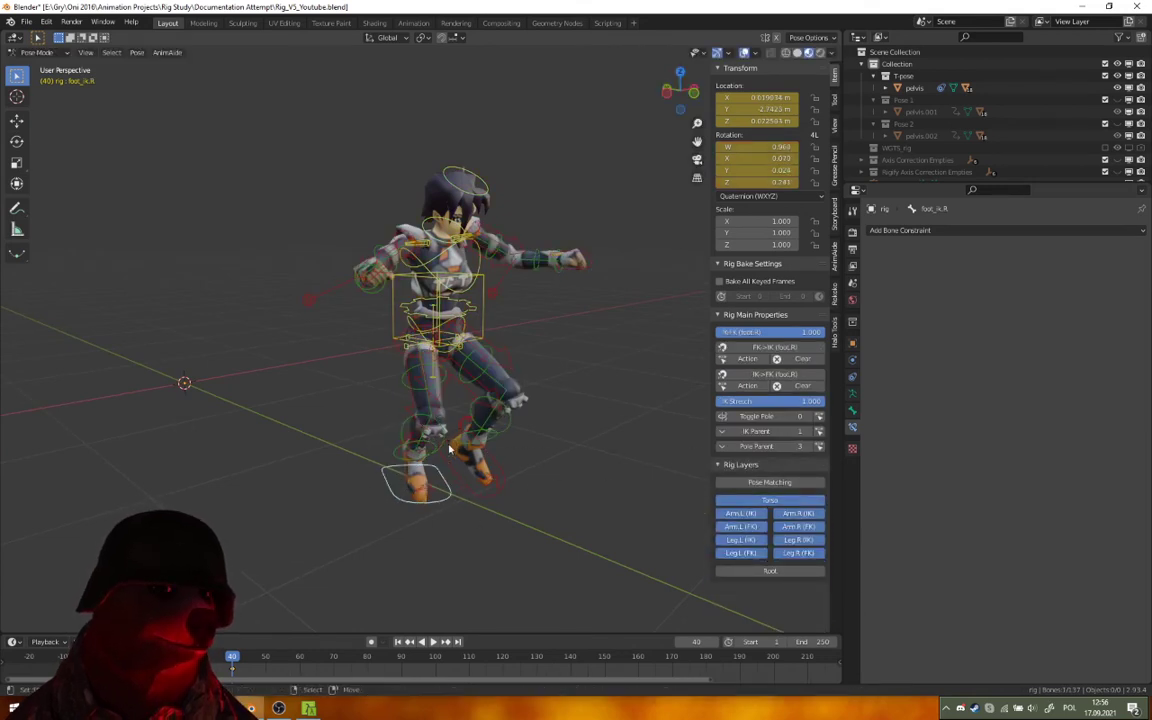
{"action": "left_click", "coordinate": [437, 429]}
{"action": "key", "text": "r"}
{"action": "right_click", "coordinate": [463, 430]}
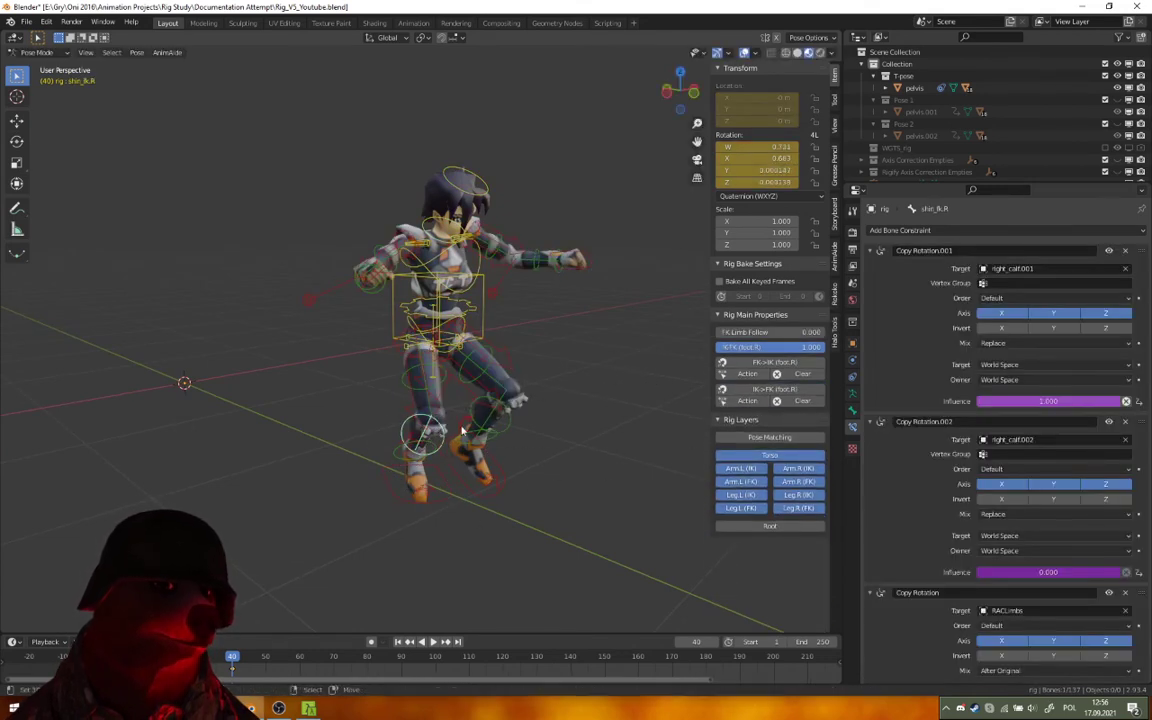
Select all visible rig controls and run the BoneConstraintEnabler script to disable their bone constraints
{"action": "left_click_drag", "start_coordinate": [225, 151], "coordinate": [640, 560]}
{"action": "scroll", "coordinate": [555, 430], "scroll_direction": "down", "scroll_amount": 2}
{"action": "middle_click_drag", "start_coordinate": [588, 386], "coordinate": [604, 440]}
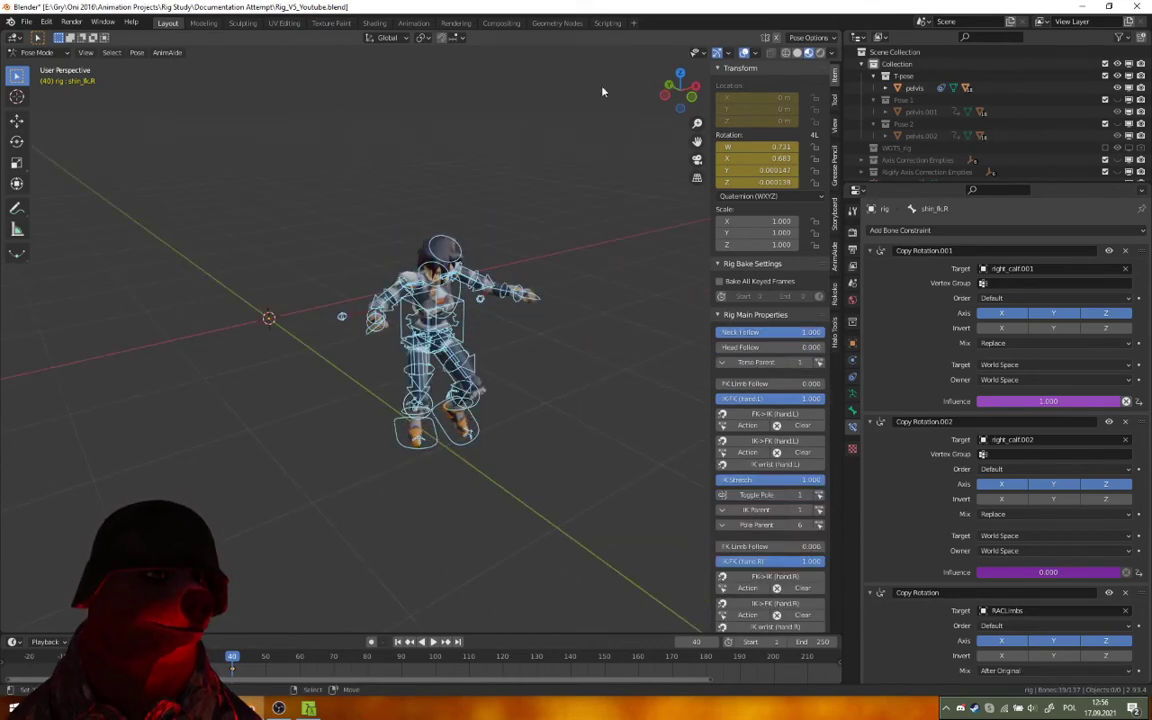
{"action": "left_click", "coordinate": [610, 22]}
{"action": "left_click", "coordinate": [474, 37]}
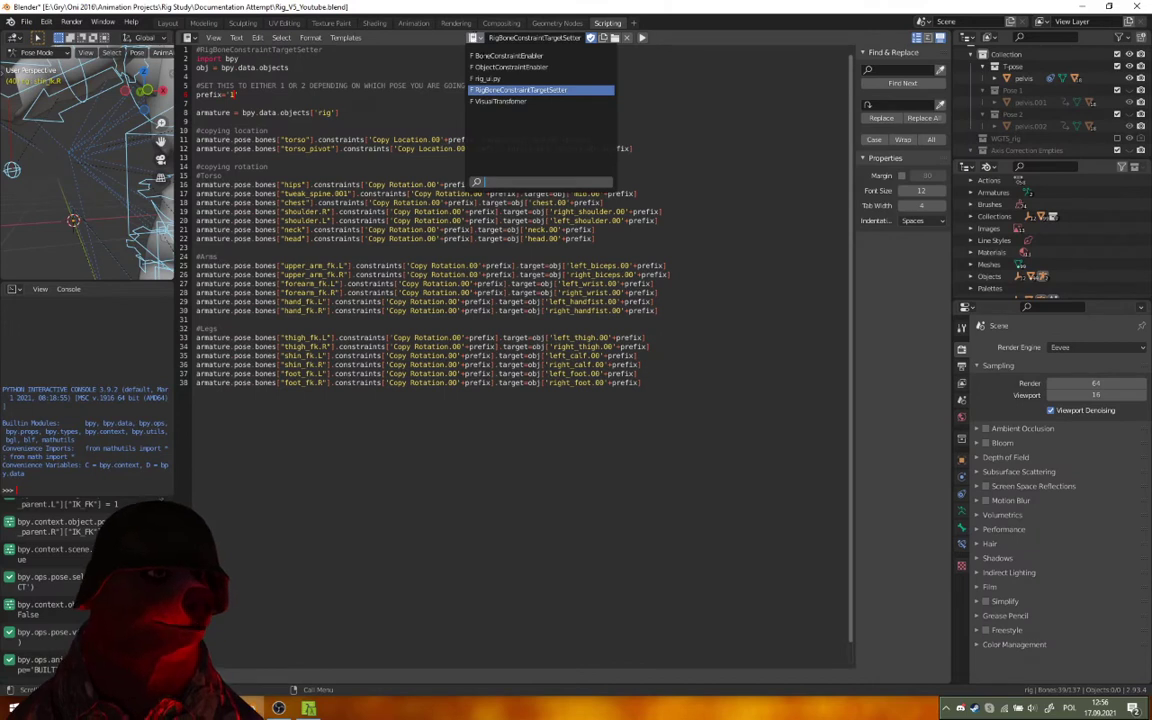
{"action": "left_click", "coordinate": [514, 57]}
{"action": "left_click", "coordinate": [629, 38]}
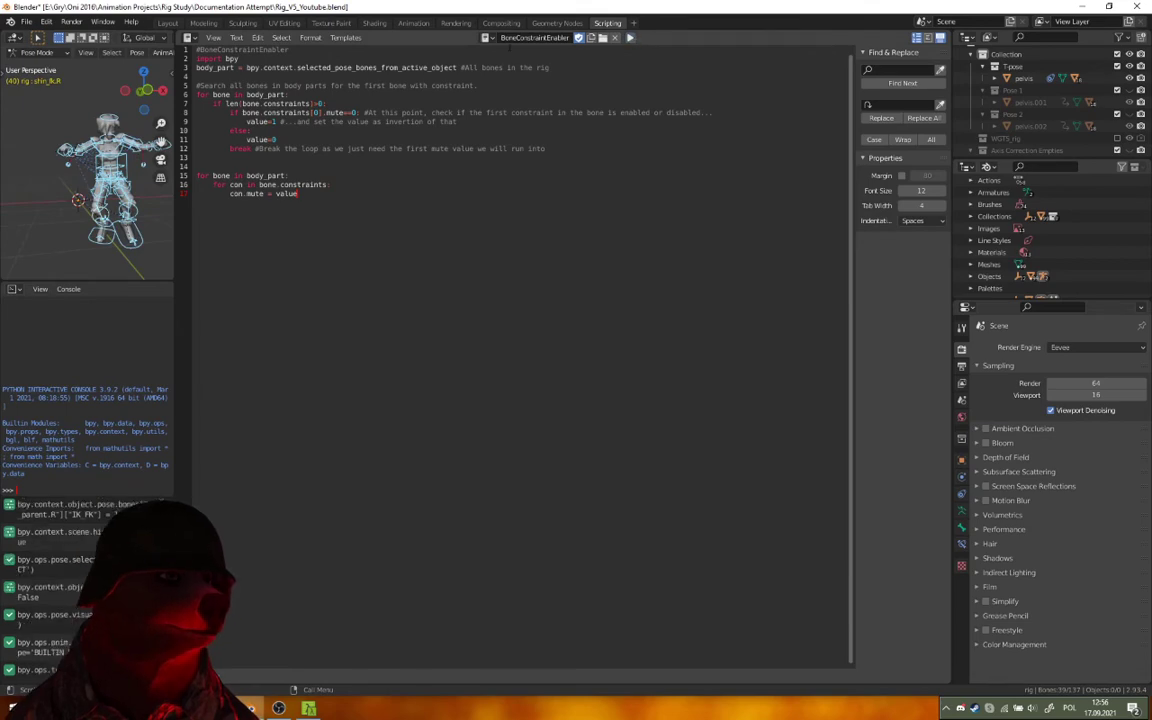
Return to the Layout workspace and put the rig back into Pose Mode
{"action": "left_click", "coordinate": [204, 23]}
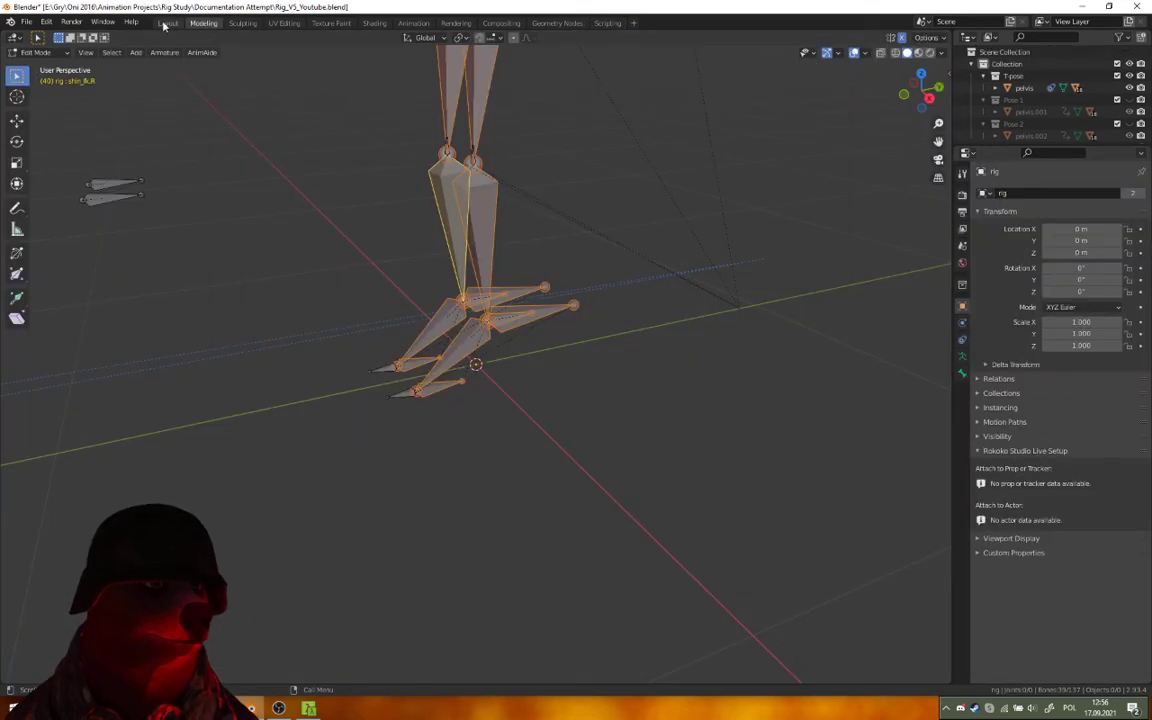
{"action": "left_click", "coordinate": [166, 23]}
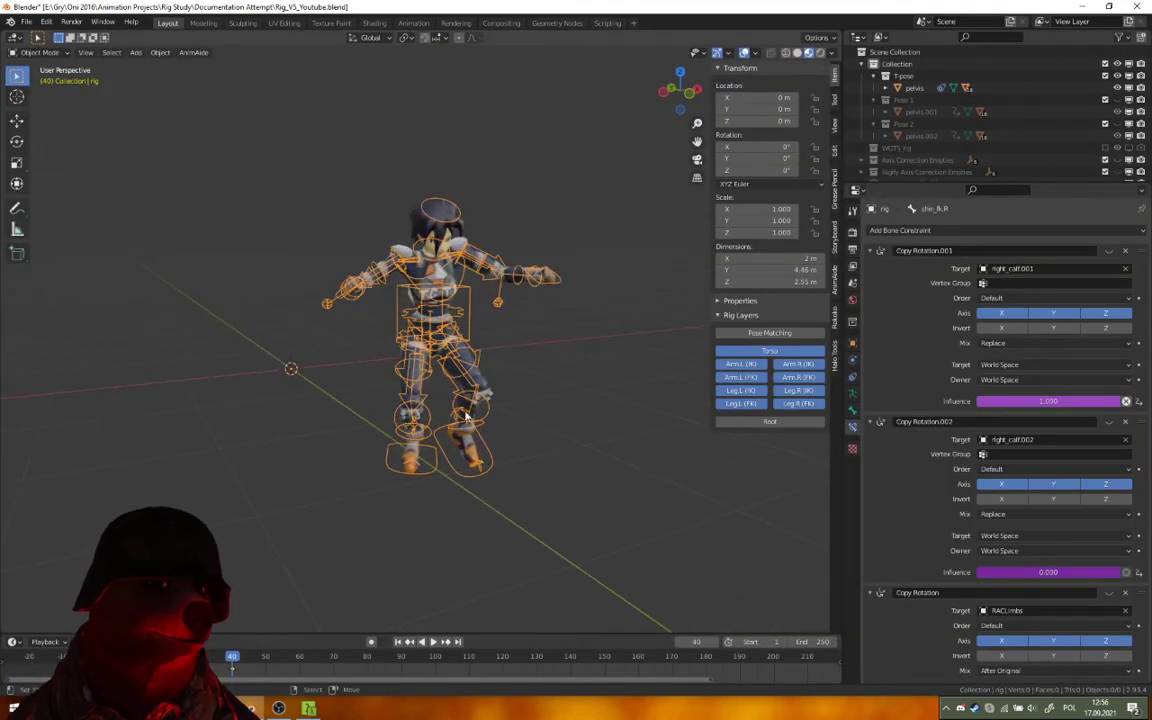
{"action": "scroll", "coordinate": [465, 415], "scroll_direction": "up", "scroll_amount": 4}
{"action": "left_click", "coordinate": [38, 52]}
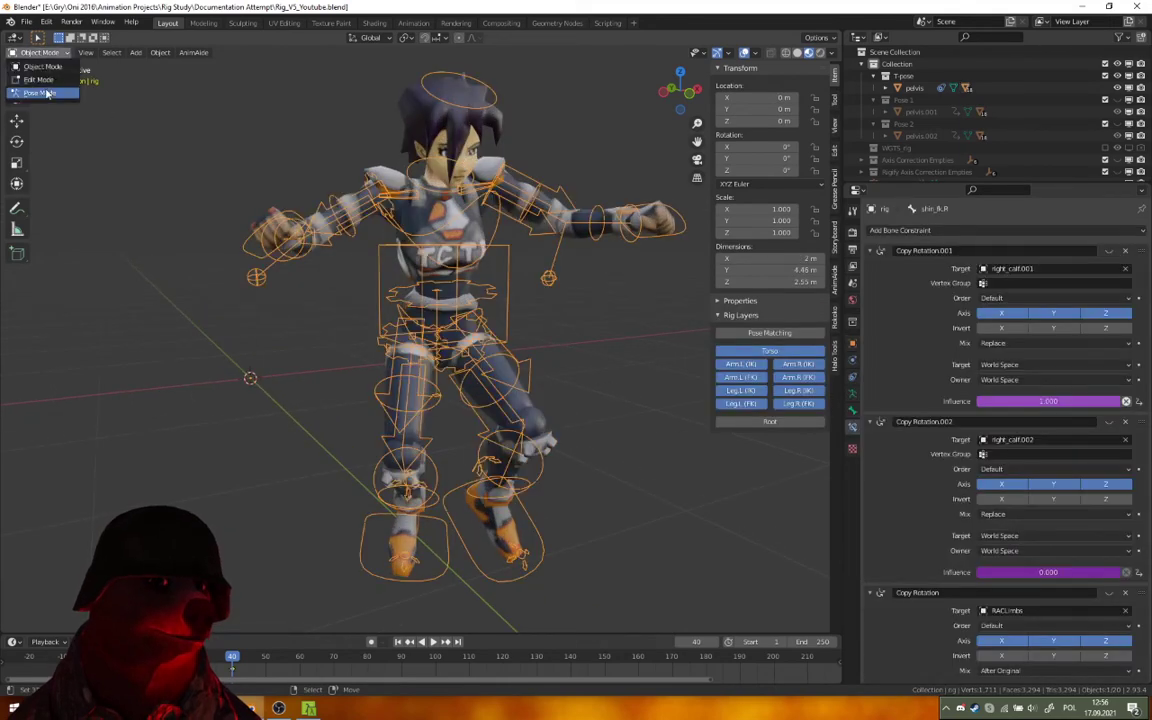
{"action": "left_click", "coordinate": [47, 93]}
Test-rotate the right thigh's FK control and test-move the torso control along Z, cancelling both transforms
{"action": "left_click", "coordinate": [418, 400]}
{"action": "left_click", "coordinate": [414, 382]}
{"action": "key", "text": "r"}
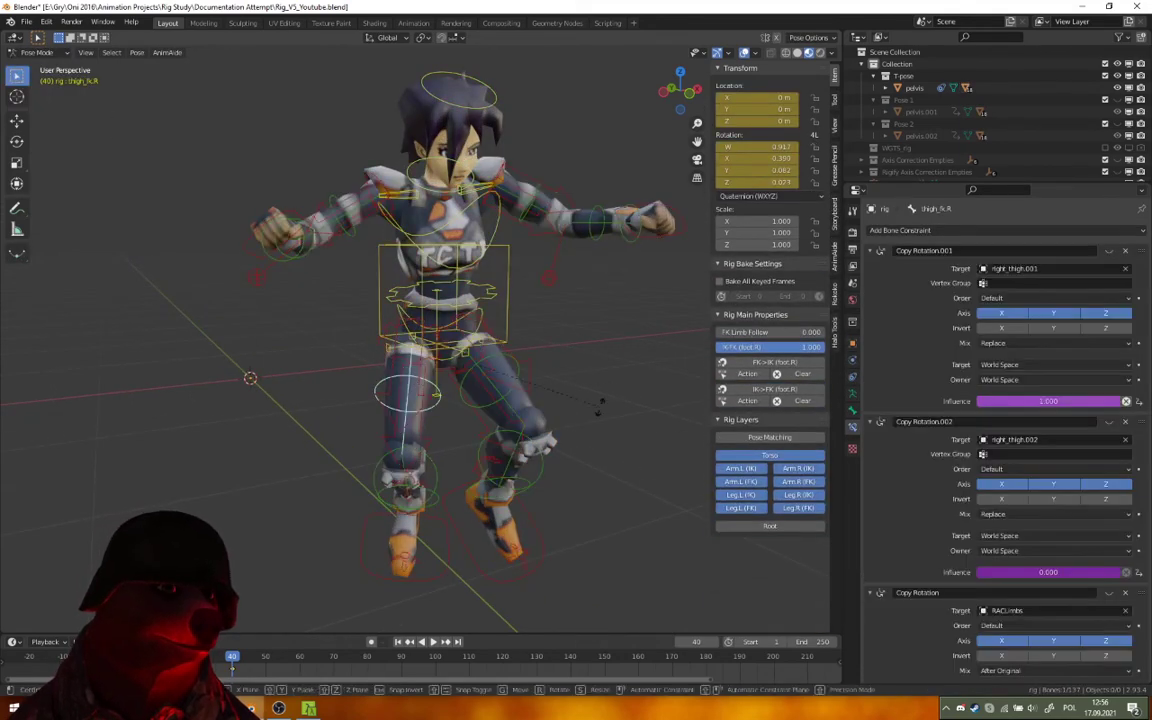
{"action": "key", "text": "Escape"}
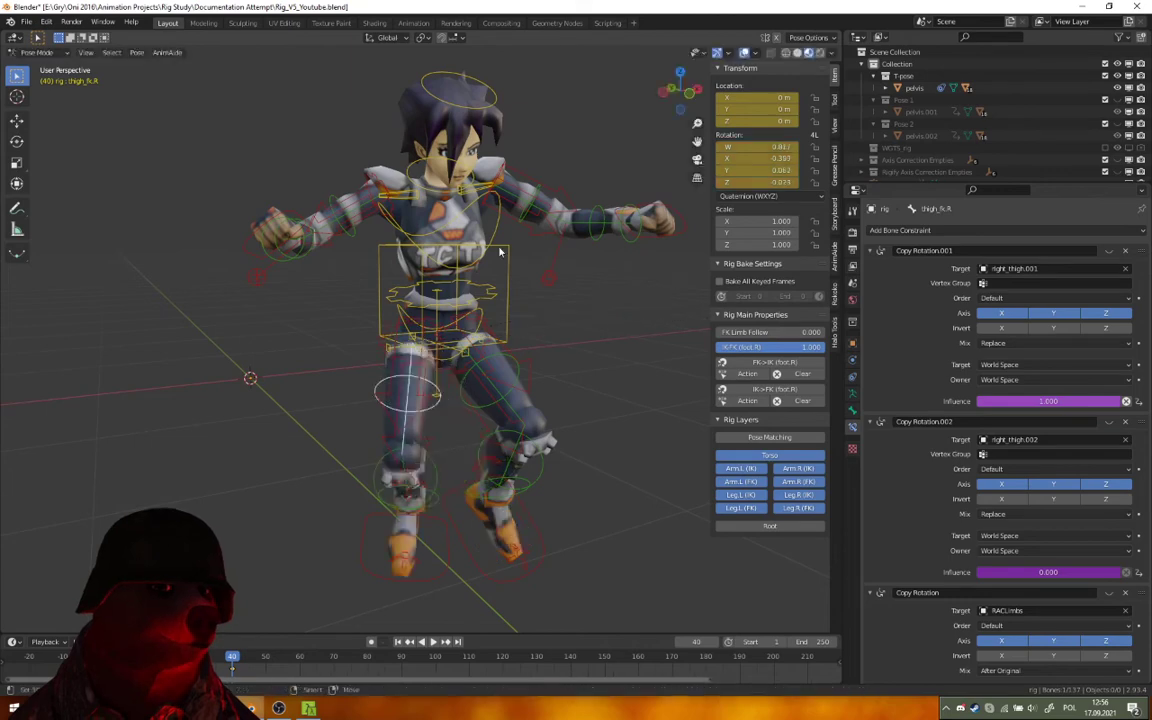
{"action": "left_click", "coordinate": [508, 281]}
{"action": "key", "text": "g"}
{"action": "key", "text": "z"}
{"action": "right_click", "coordinate": [498, 250]}
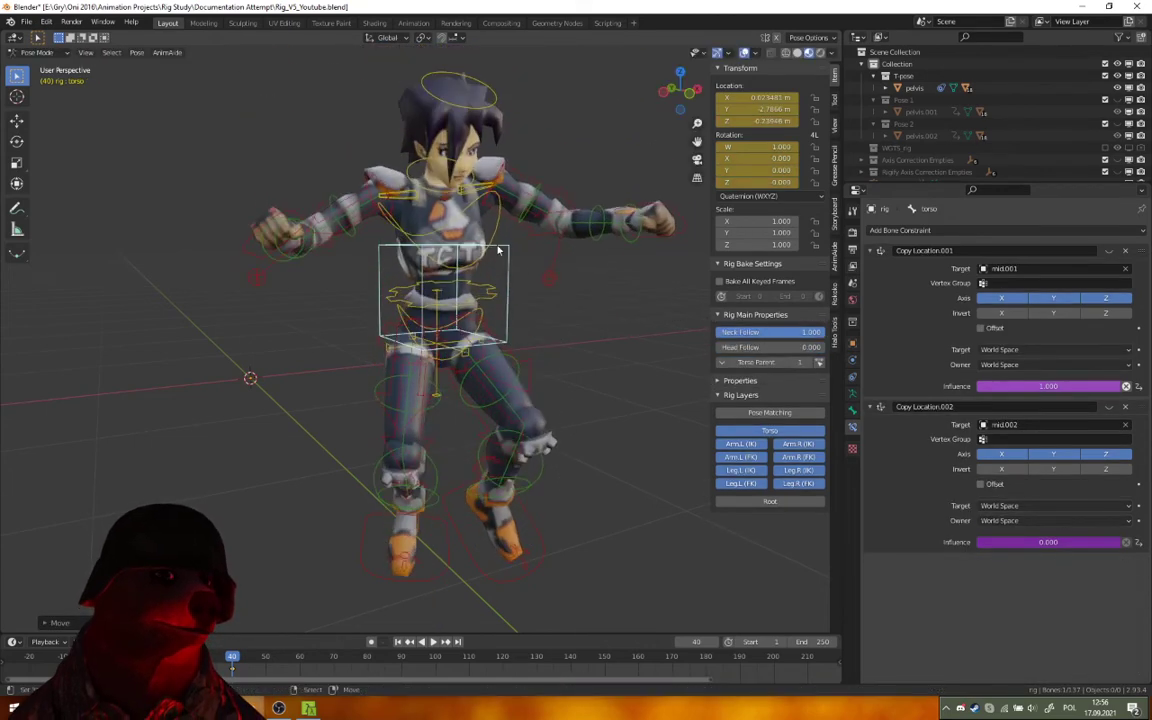
{"action": "left_click", "coordinate": [480, 313]}
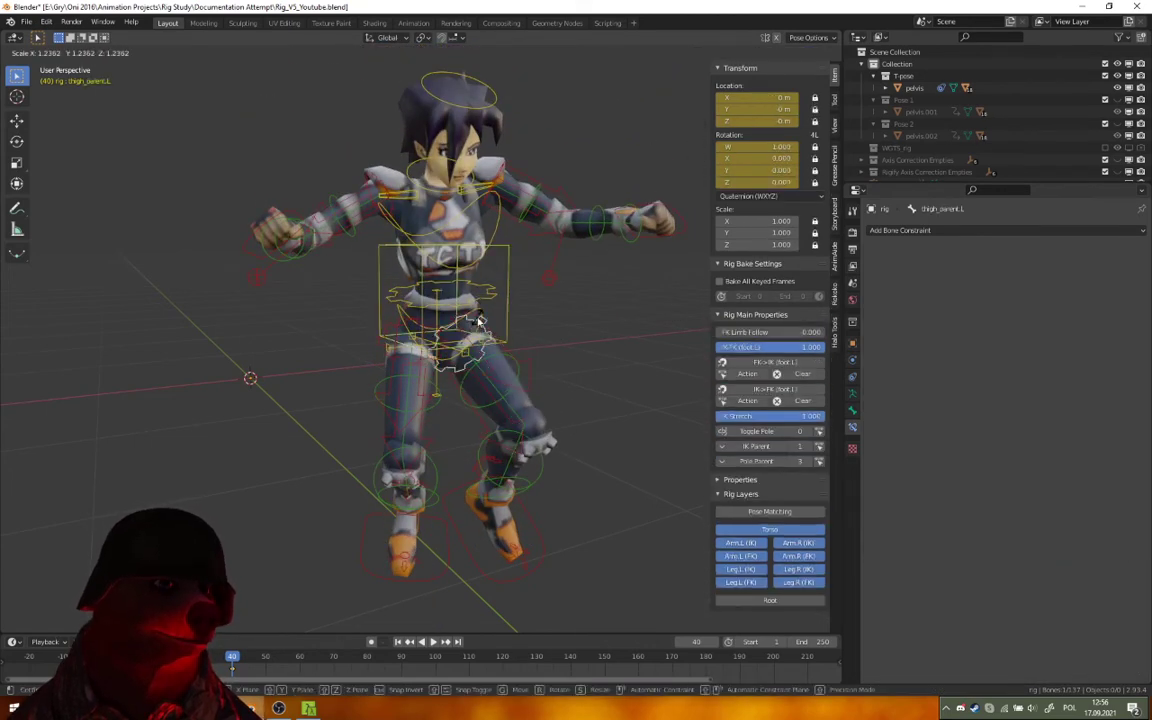
{"action": "left_click", "coordinate": [483, 316]}
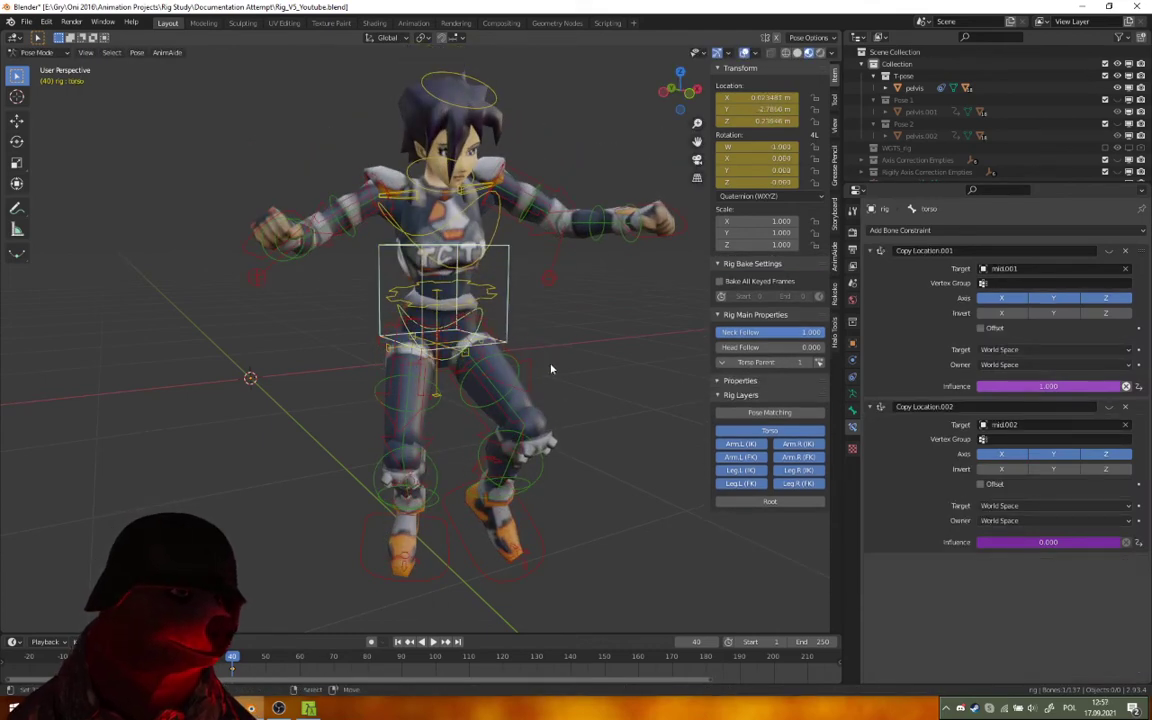
Set the IK-FK value of the left and right legs to 0.000 through their FK thigh controls
{"action": "left_click", "coordinate": [486, 361]}
{"action": "left_click", "coordinate": [478, 366]}
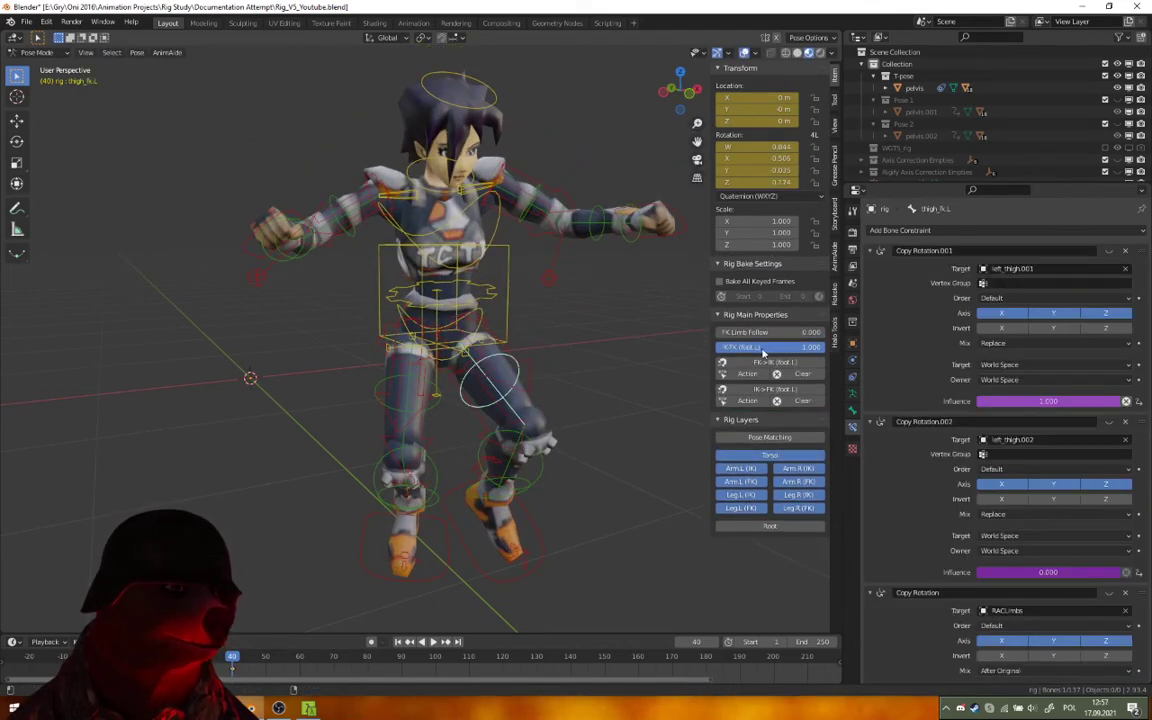
{"action": "left_click", "coordinate": [415, 381]}
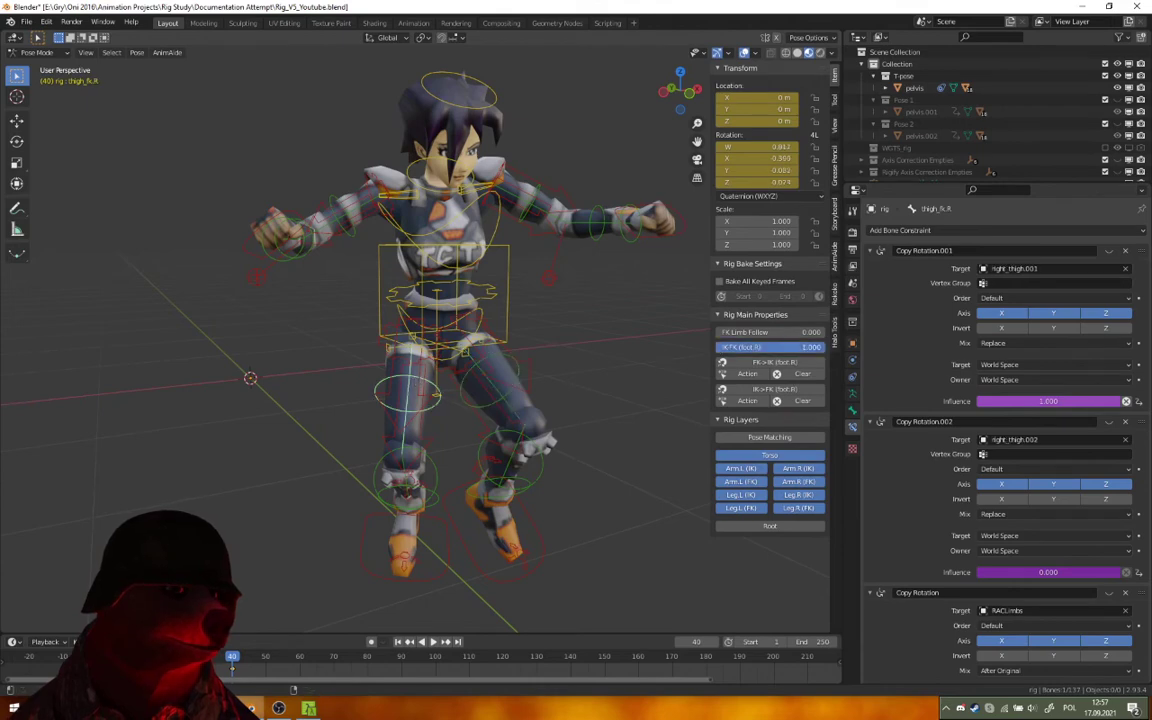
Try lowering the torso control along the global Z axis to test how the IK legs respond
{"action": "left_click", "coordinate": [467, 271]}
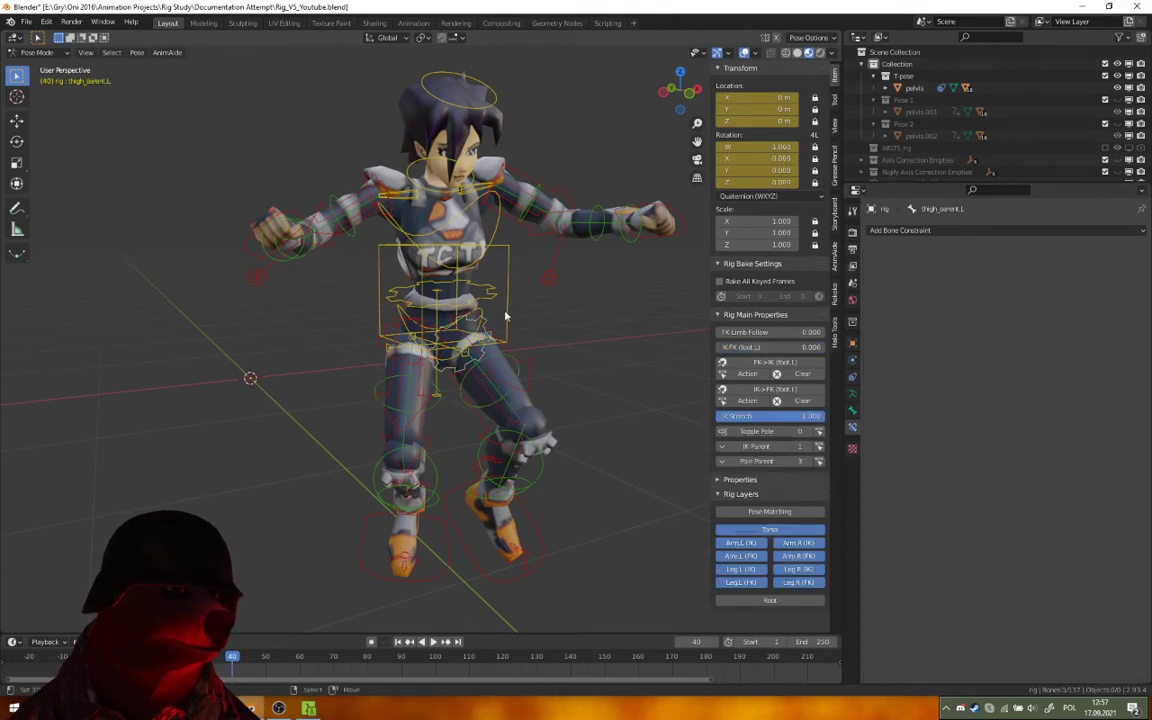
{"action": "key", "text": "g"}
{"action": "key", "text": "z"}
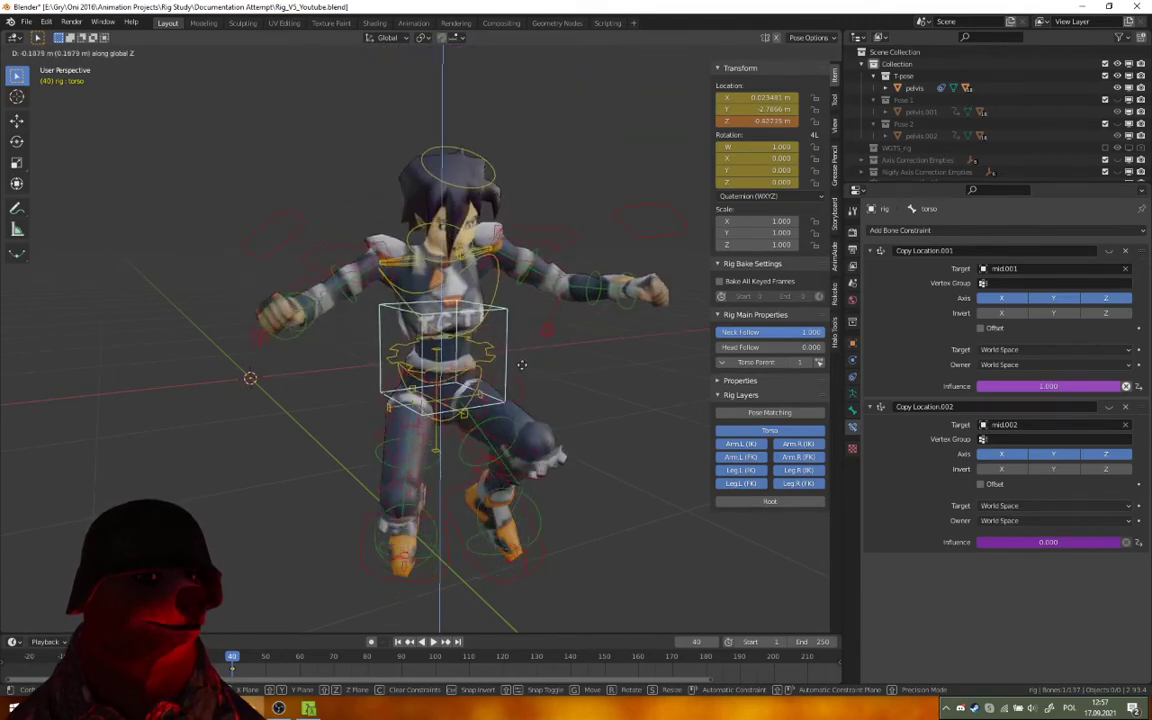
{"action": "left_click", "coordinate": [535, 390]}
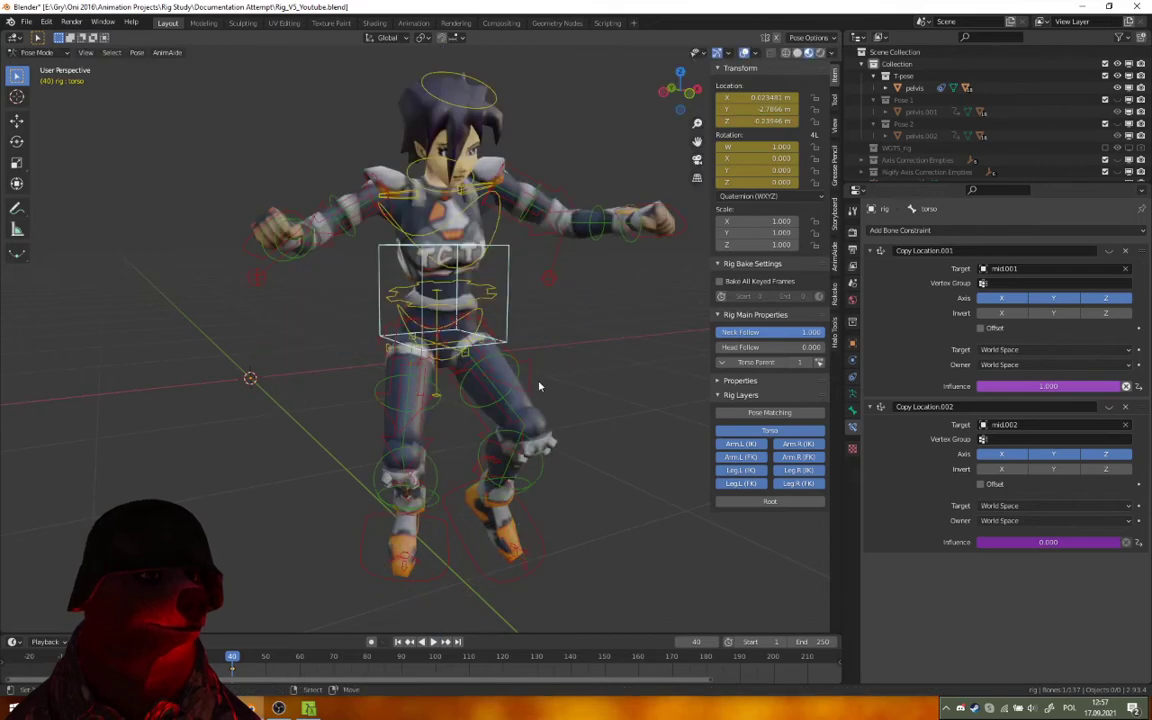
Play the animation briefly and return the timeline to frame 0
{"action": "scroll", "coordinate": [543, 380], "scroll_direction": "down", "scroll_amount": 4}
{"action": "middle_click_drag", "start_coordinate": [547, 388], "coordinate": [470, 380]}
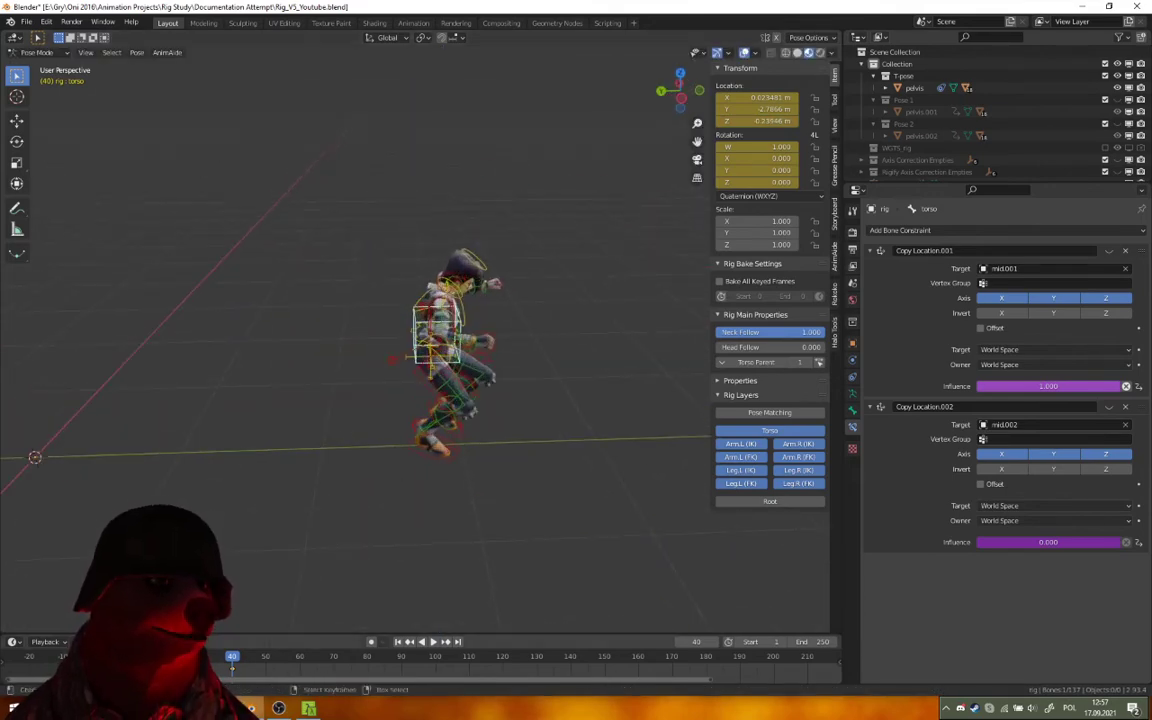
{"action": "left_click_drag", "start_coordinate": [234, 664], "coordinate": [100, 662]}
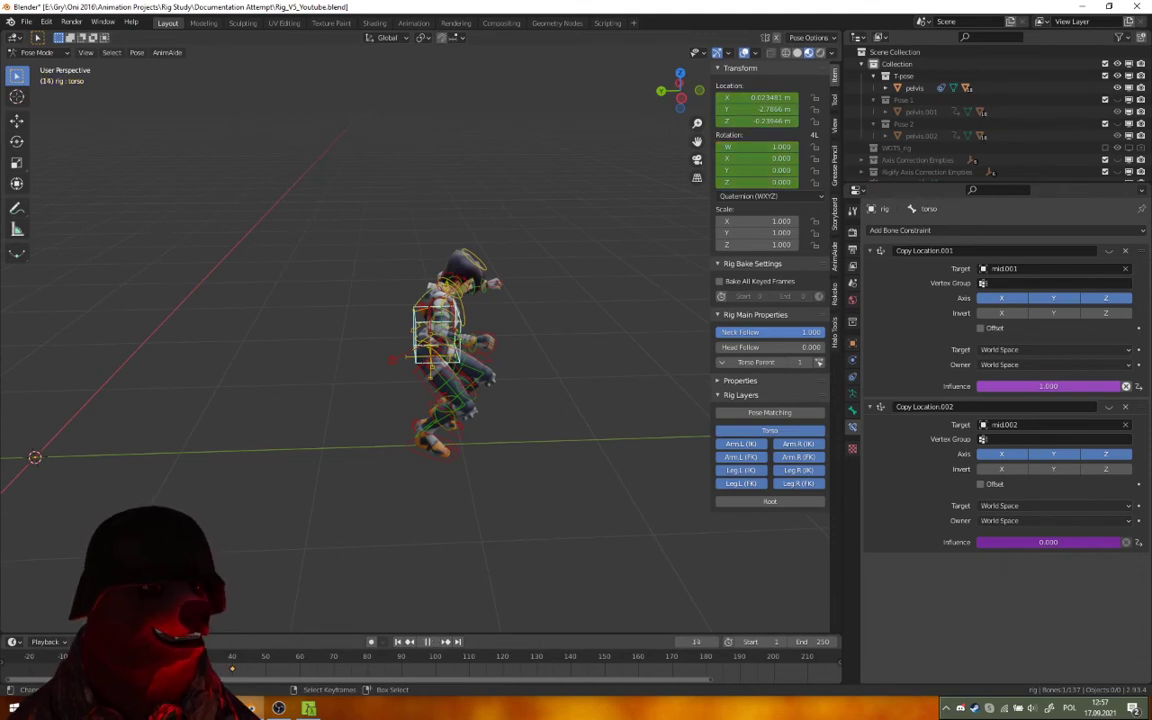
{"action": "key", "text": "space"}
Set the torso control's Y location to 0 m at frame 0
{"action": "middle_click_drag", "start_coordinate": [402, 430], "coordinate": [473, 420]}
{"action": "middle_click_drag", "start_coordinate": [390, 430], "coordinate": [381, 432]}
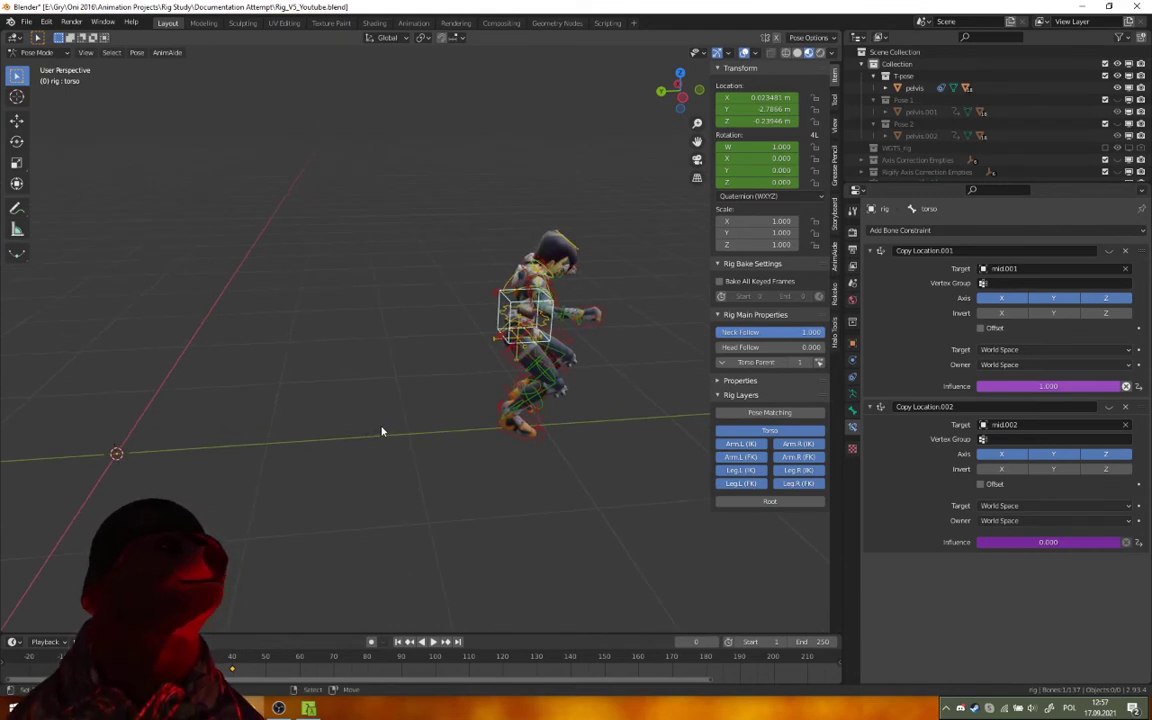
{"action": "middle_click_drag", "start_coordinate": [288, 310], "coordinate": [526, 397]}
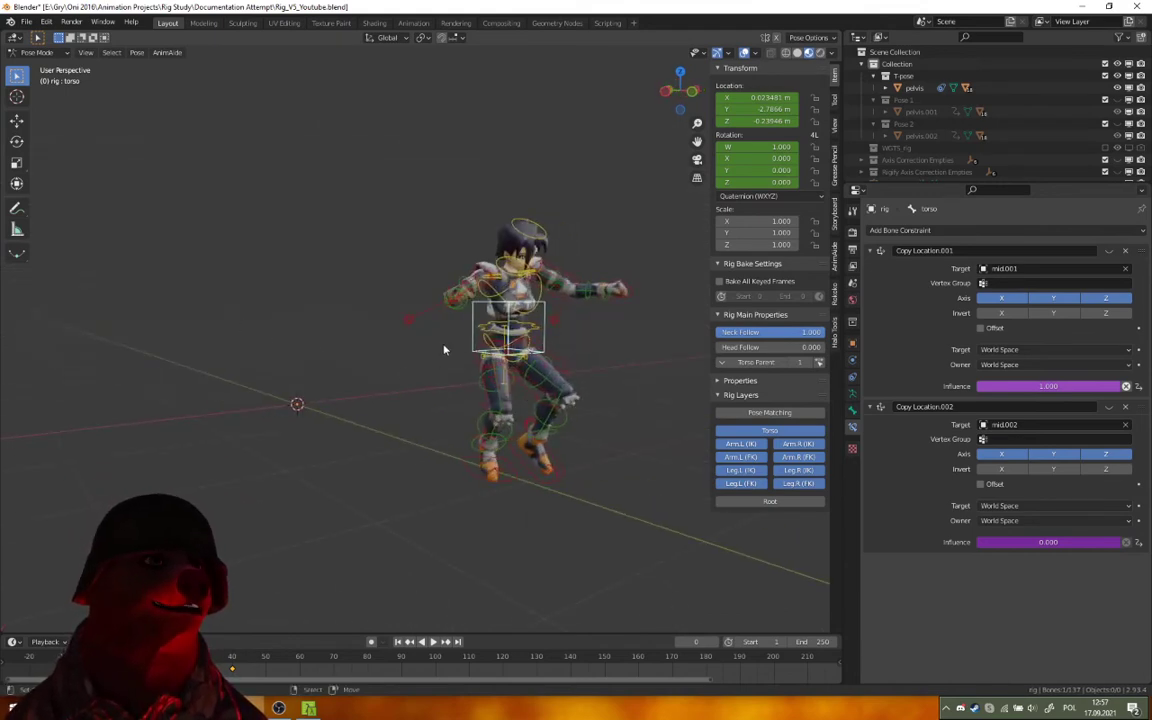
{"action": "middle_click_drag", "start_coordinate": [445, 349], "coordinate": [436, 404]}
{"action": "middle_click_drag", "start_coordinate": [522, 369], "coordinate": [458, 401]}
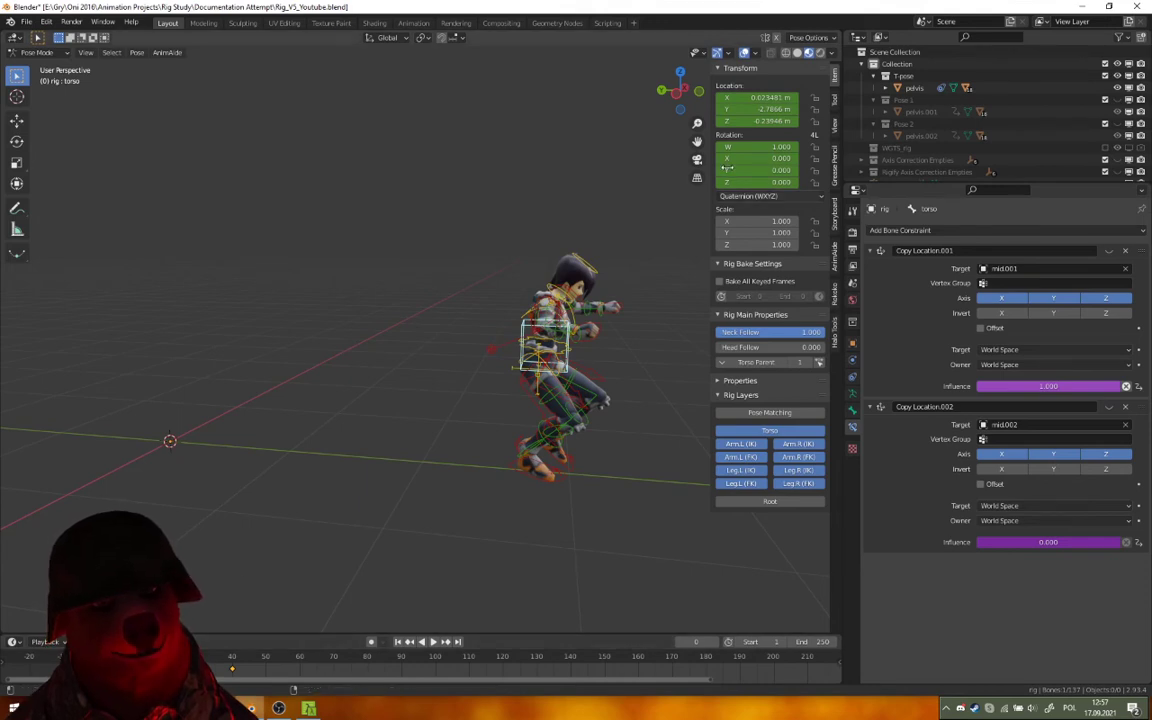
{"action": "double_click", "coordinate": [763, 108]}
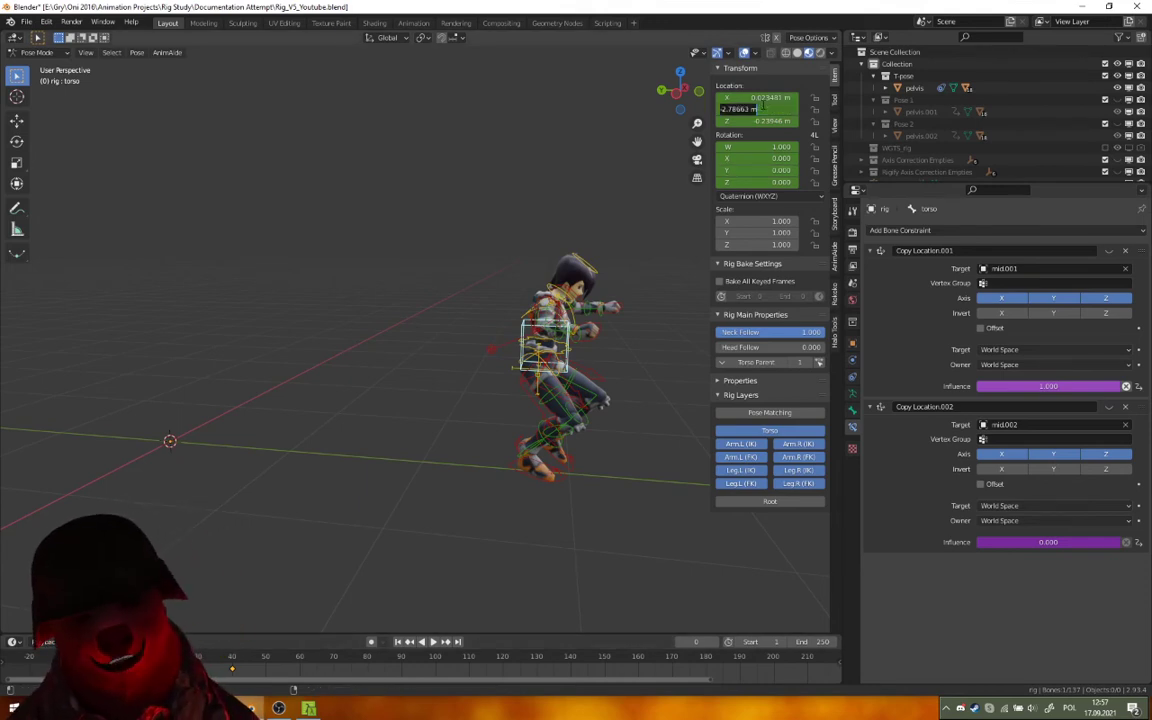
{"action": "type", "text": "0"}
{"action": "key", "text": "Return"}
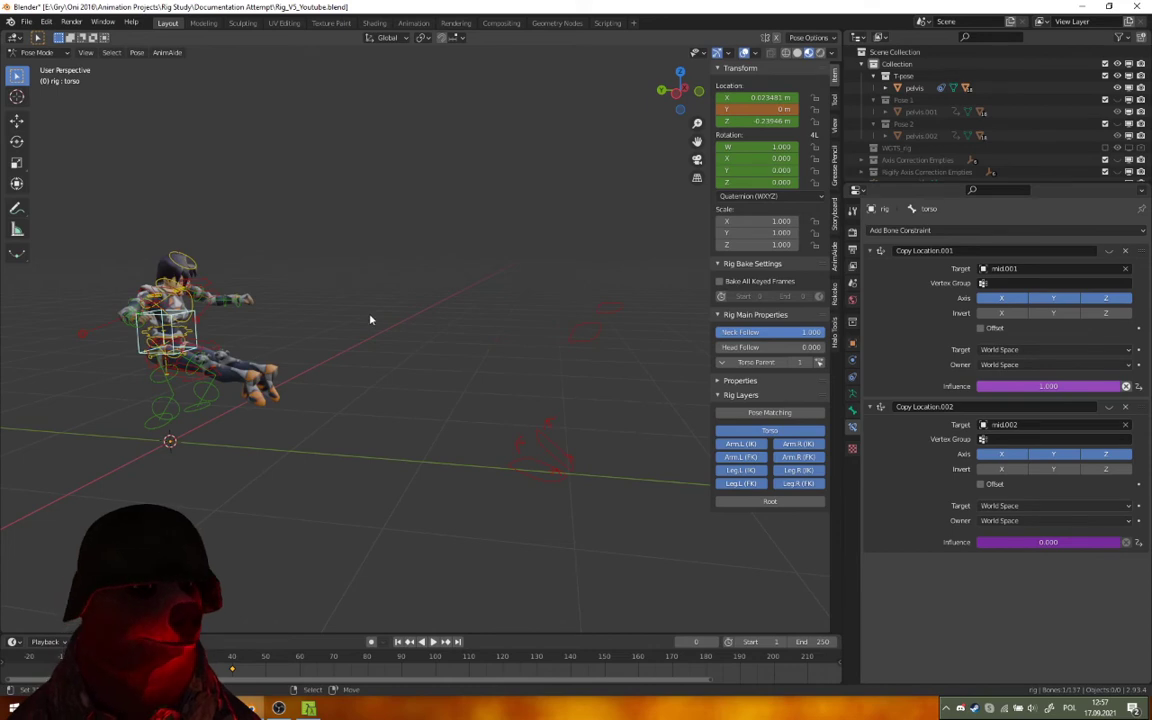
Select the right foot's IK control and snap it to the FK leg with IK->FK (foot.R) at frame 0
{"action": "middle_click_drag", "start_coordinate": [284, 402], "coordinate": [427, 442]}
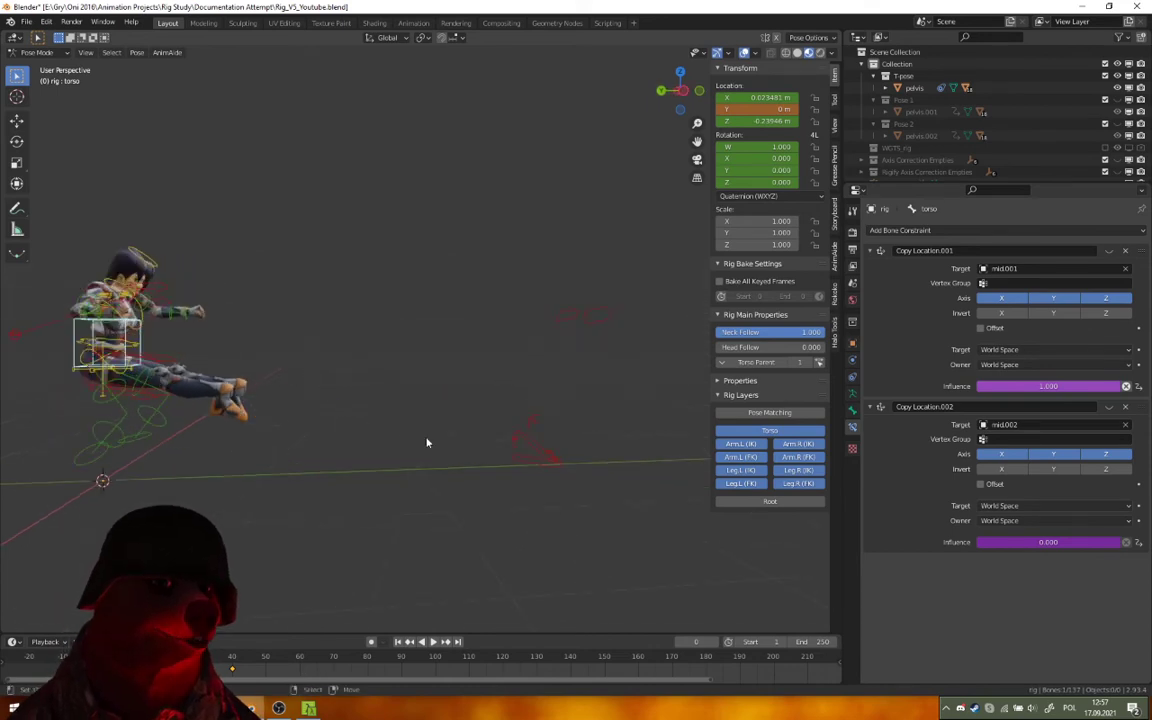
{"action": "left_click", "coordinate": [535, 463]}
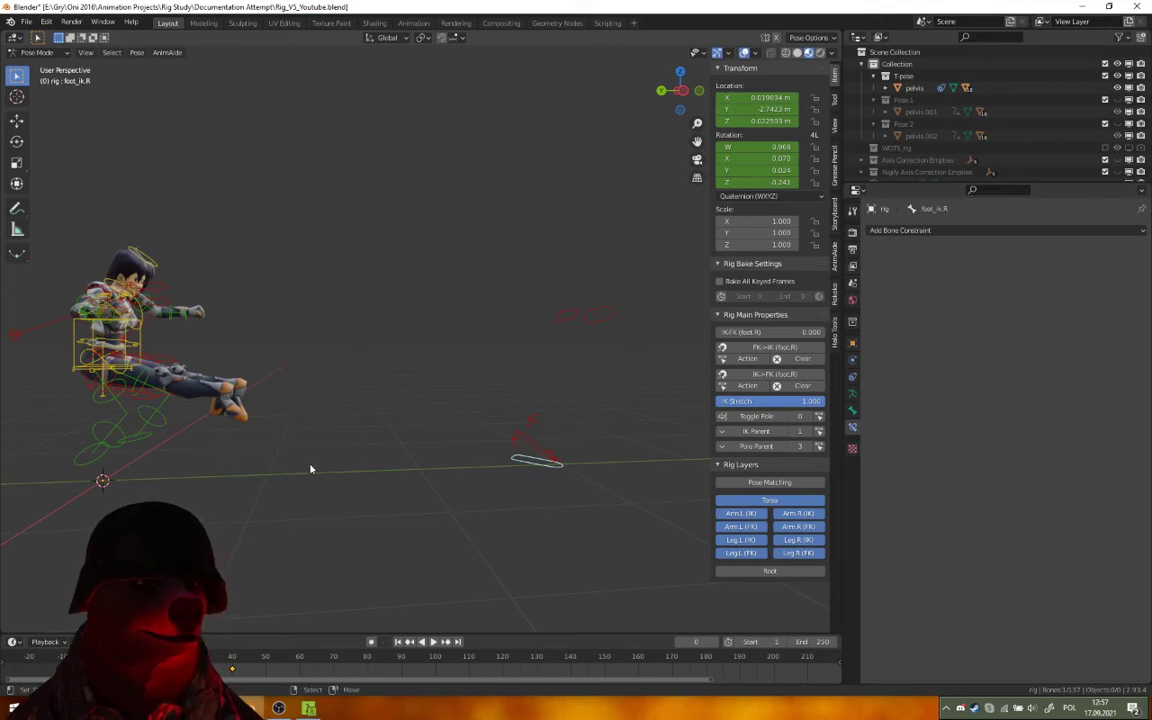
{"action": "left_click", "coordinate": [113, 441]}
{"action": "left_click", "coordinate": [532, 468]}
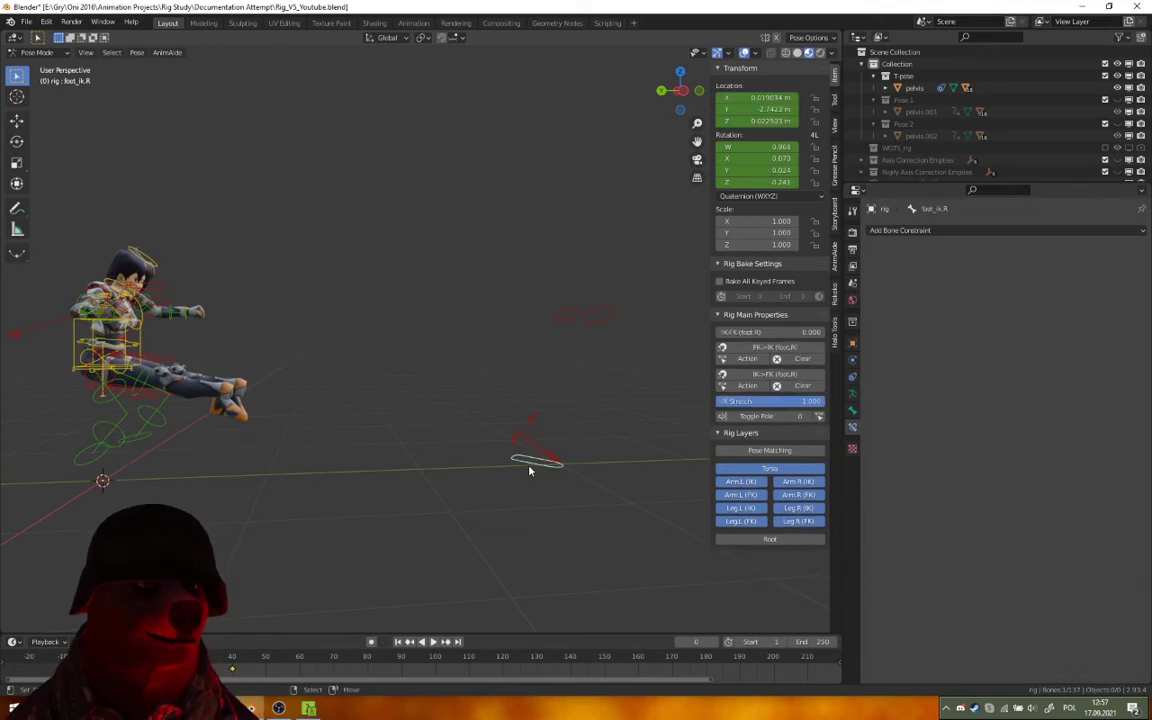
{"action": "middle_click_drag", "start_coordinate": [419, 455], "coordinate": [389, 457]}
{"action": "middle_click_drag", "start_coordinate": [306, 450], "coordinate": [390, 460]}
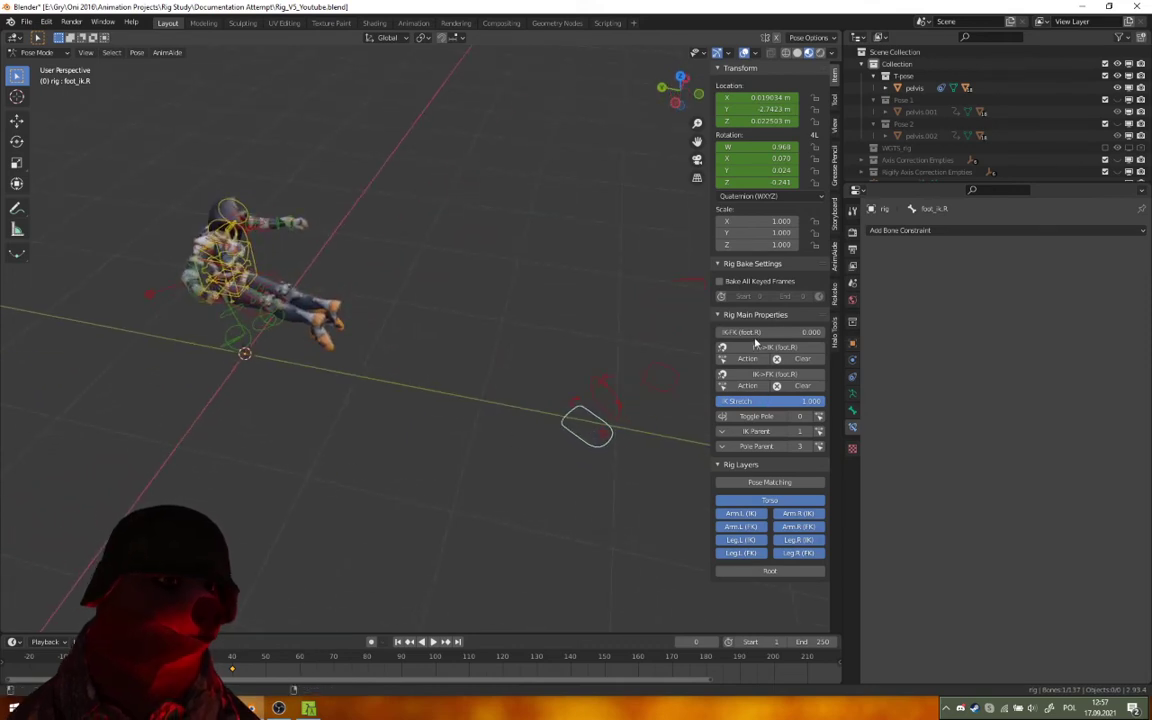
{"action": "left_click_drag", "start_coordinate": [755, 333], "coordinate": [718, 333]}
{"action": "middle_click_drag", "start_coordinate": [524, 374], "coordinate": [565, 313]}
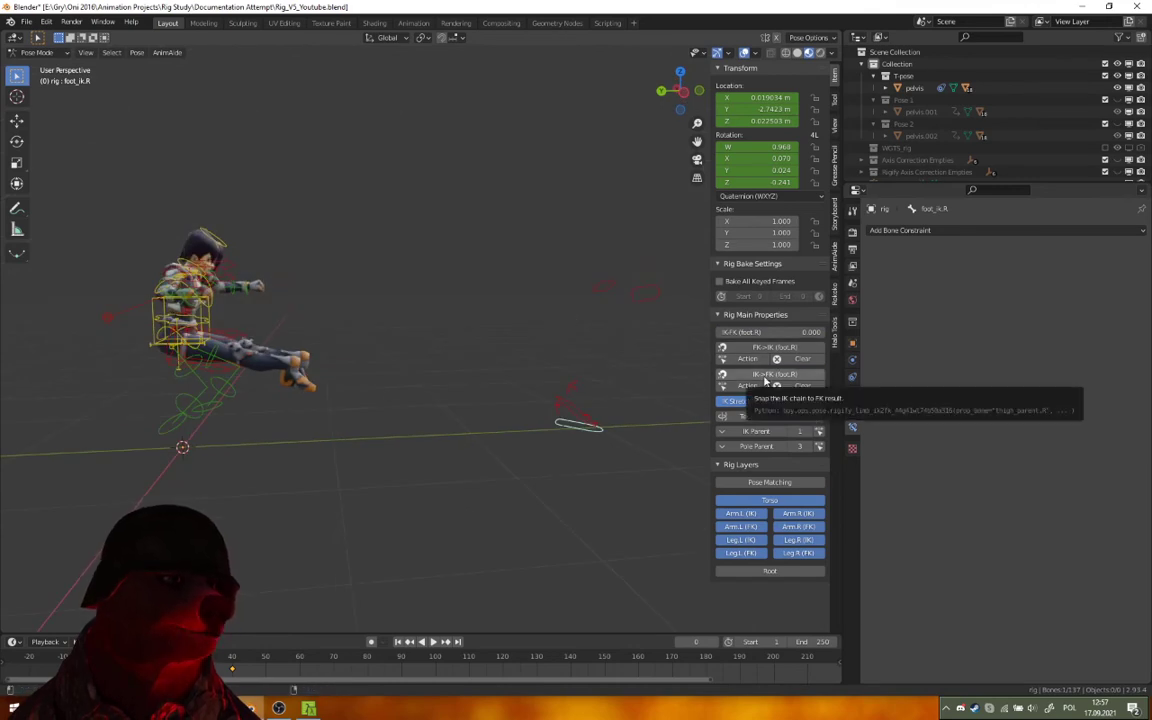
{"action": "left_click", "coordinate": [765, 378]}
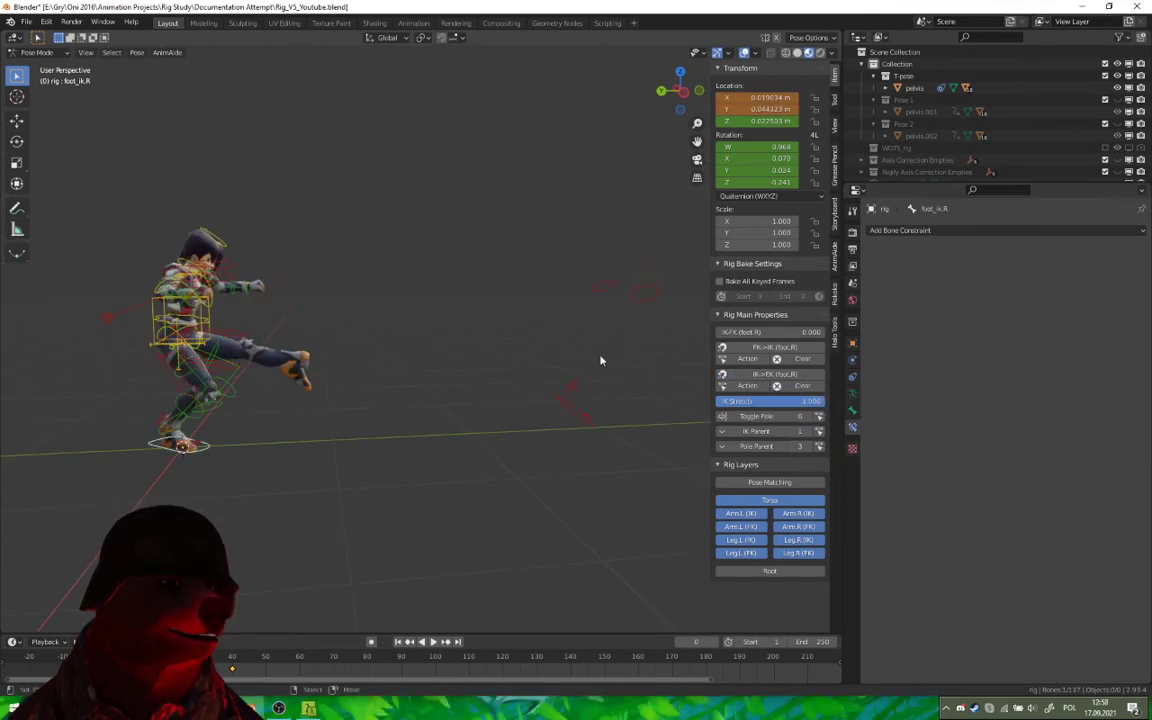
Snap the left foot's IK control to its FK leg with IK->FK (foot.L) and keyframe location and rotation of all rig controls at frame 0
{"action": "left_click", "coordinate": [569, 414]}
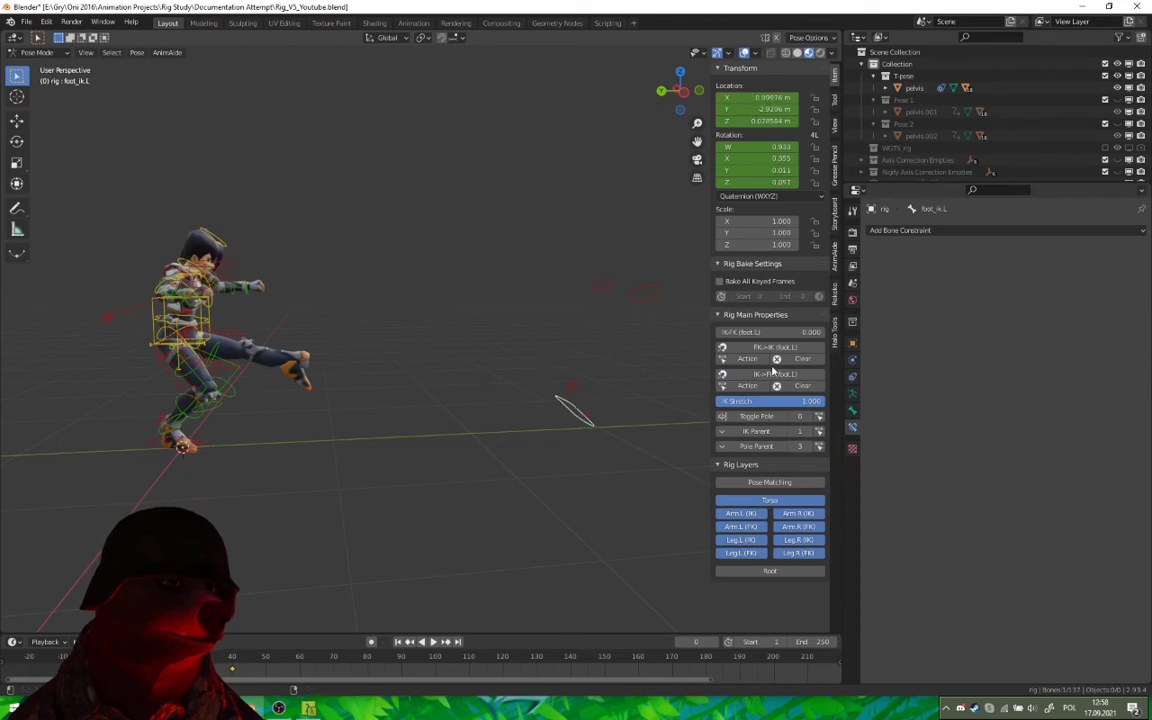
{"action": "left_click", "coordinate": [773, 373]}
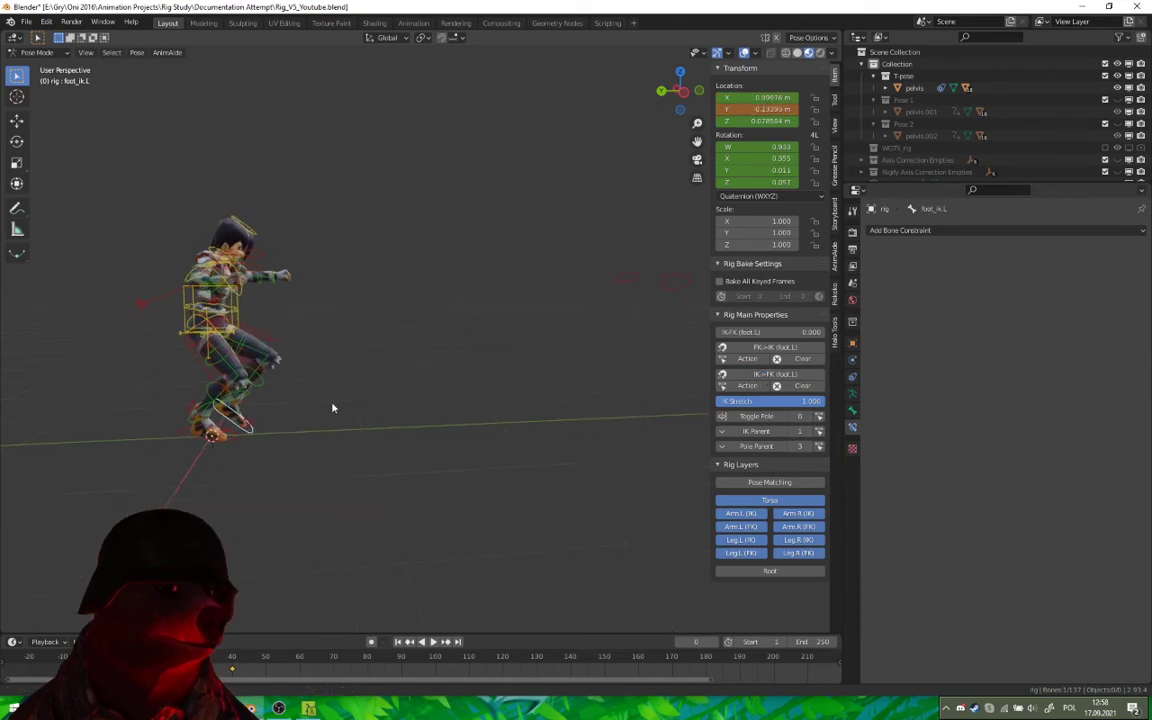
{"action": "middle_click_drag", "start_coordinate": [245, 433], "coordinate": [352, 378], "text": "shift"}
{"action": "scroll", "coordinate": [345, 370], "scroll_direction": "up", "scroll_amount": 2}
{"action": "scroll", "coordinate": [240, 245], "scroll_direction": "down", "scroll_amount": 2}
{"action": "left_click_drag", "start_coordinate": [199, 128], "coordinate": [470, 472]}
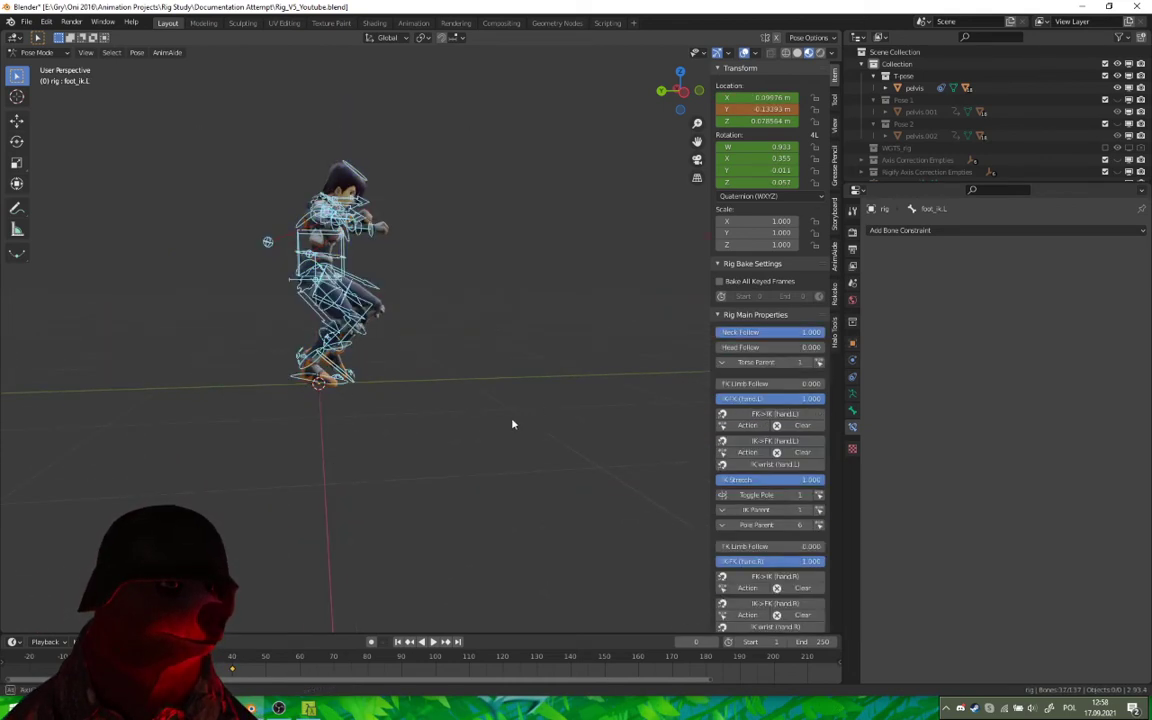
{"action": "middle_click_drag", "start_coordinate": [512, 424], "coordinate": [532, 386]}
{"action": "key", "text": "i"}
{"action": "left_click", "coordinate": [487, 414]}
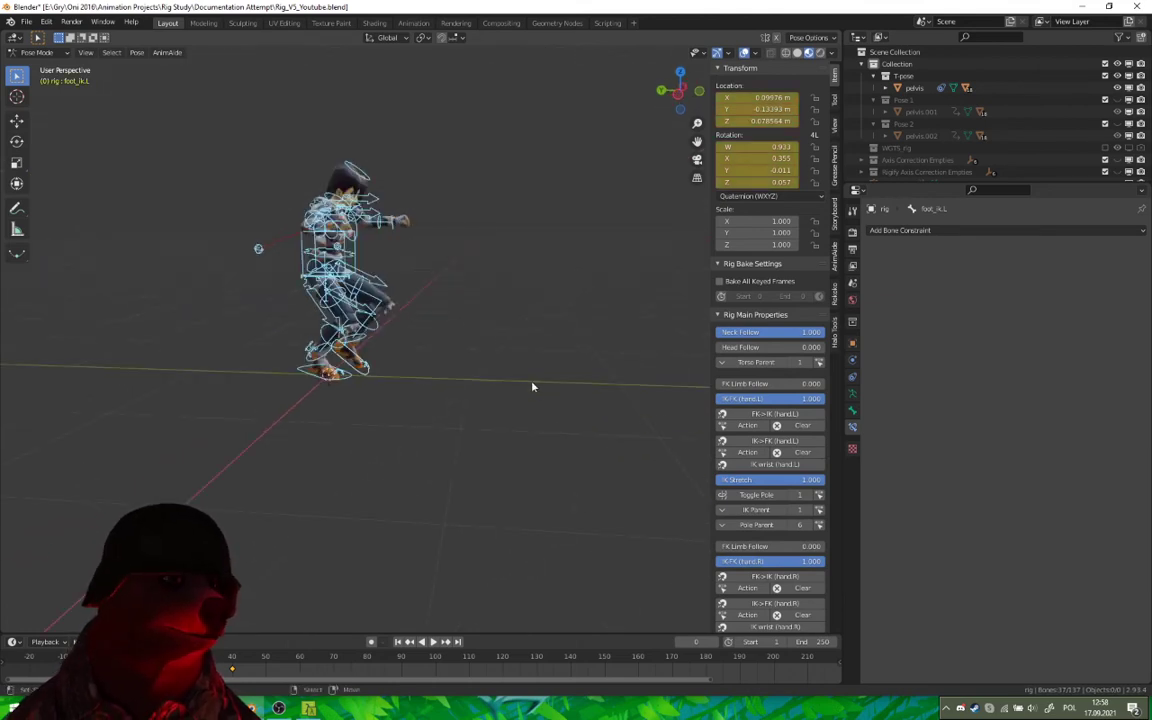
Play the animation from frame 0 several times to check the character's movement from different angles
{"action": "left_click", "coordinate": [433, 641]}
{"action": "middle_click_drag", "start_coordinate": [532, 436], "coordinate": [440, 450]}
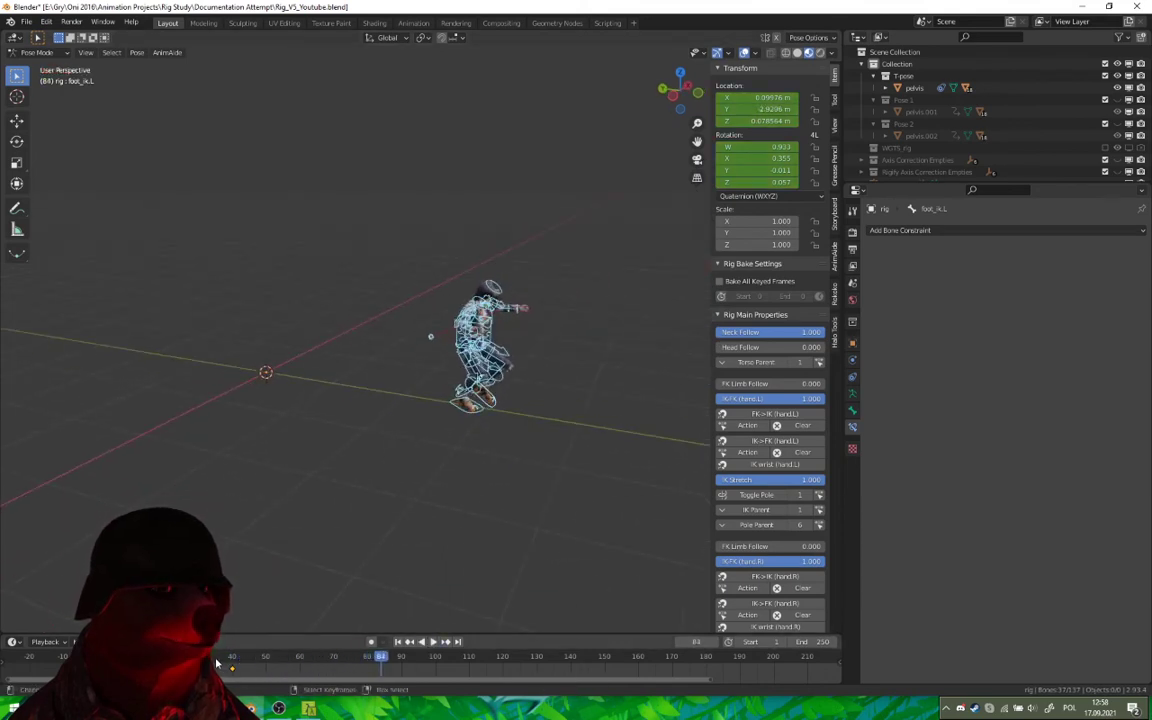
{"action": "key", "text": "Escape"}
{"action": "left_click", "coordinate": [433, 641]}
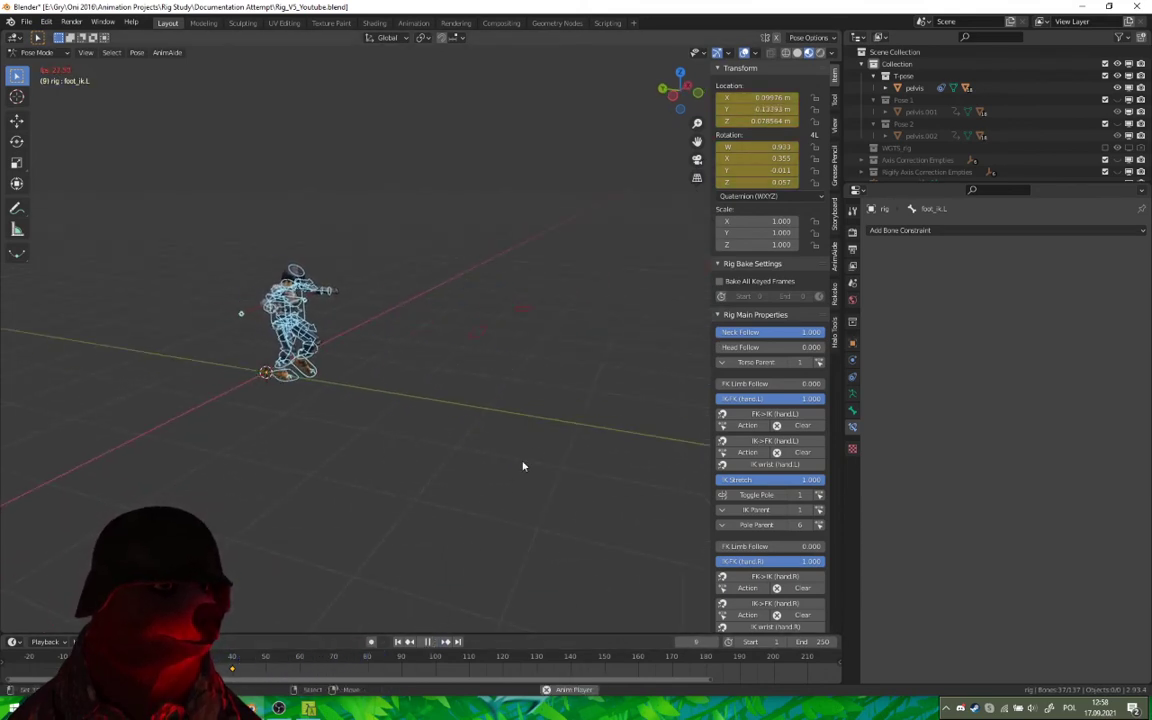
{"action": "scroll", "coordinate": [540, 452], "scroll_direction": "up", "scroll_amount": 3}
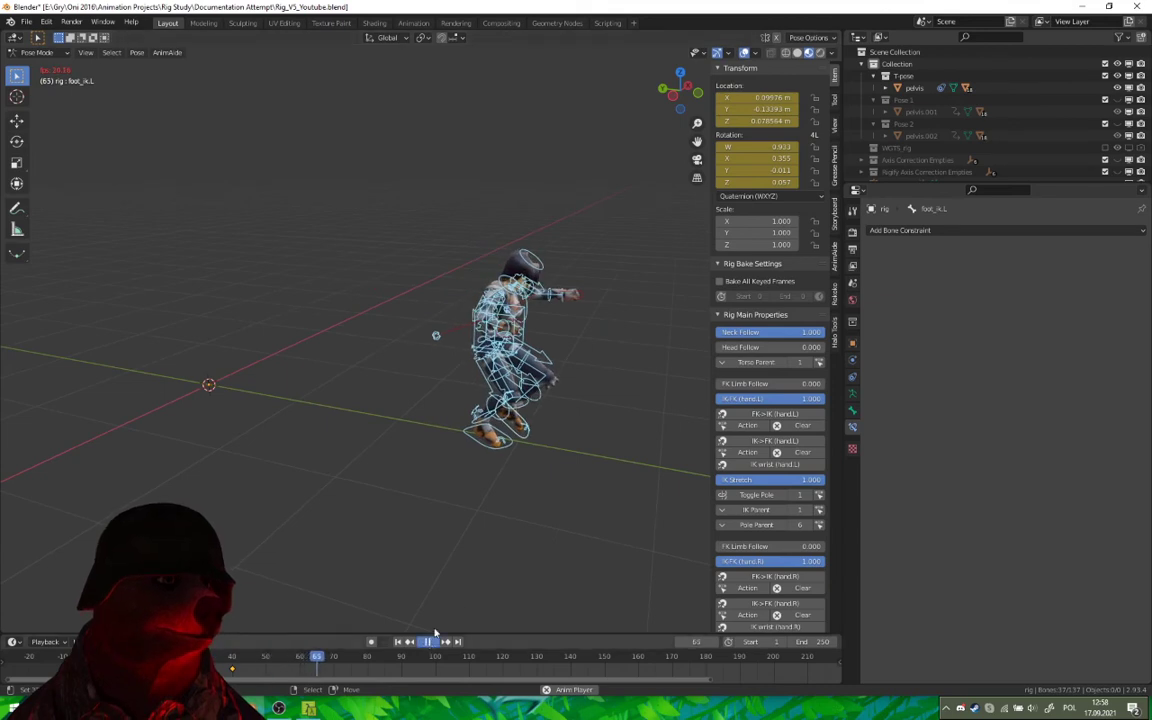
{"action": "middle_click_drag", "start_coordinate": [457, 608], "coordinate": [393, 501]}
{"action": "left_click_drag", "start_coordinate": [167, 656], "coordinate": [96, 656]}
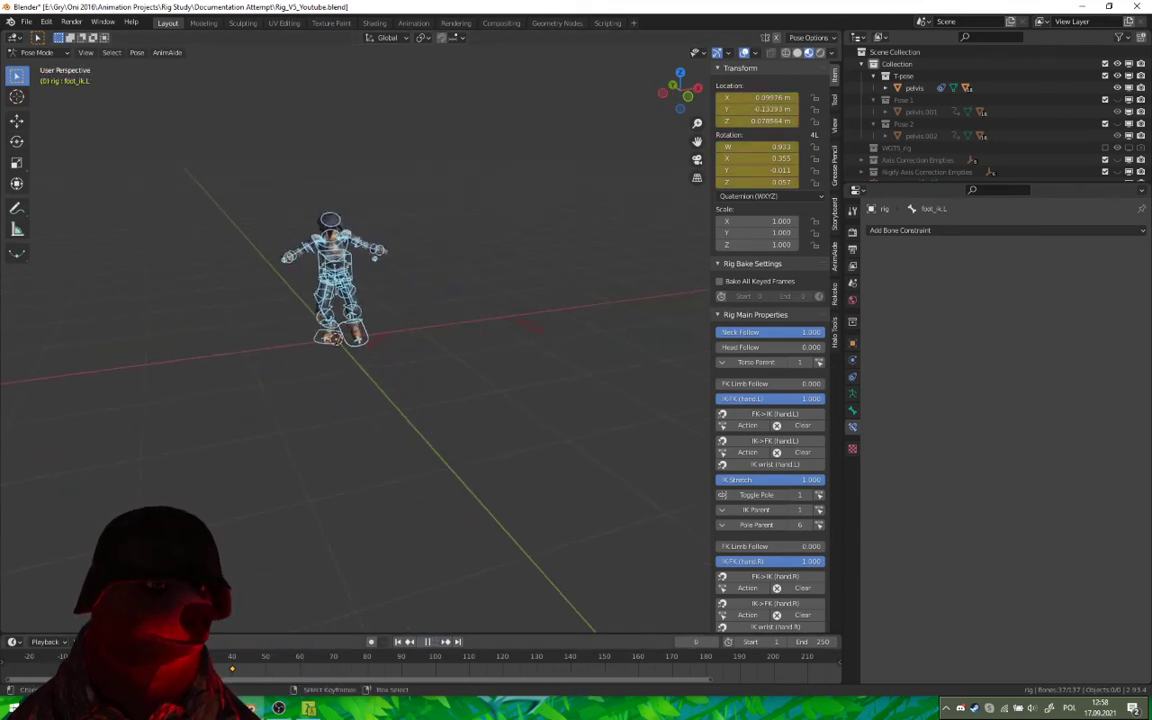
{"action": "left_click", "coordinate": [433, 641]}
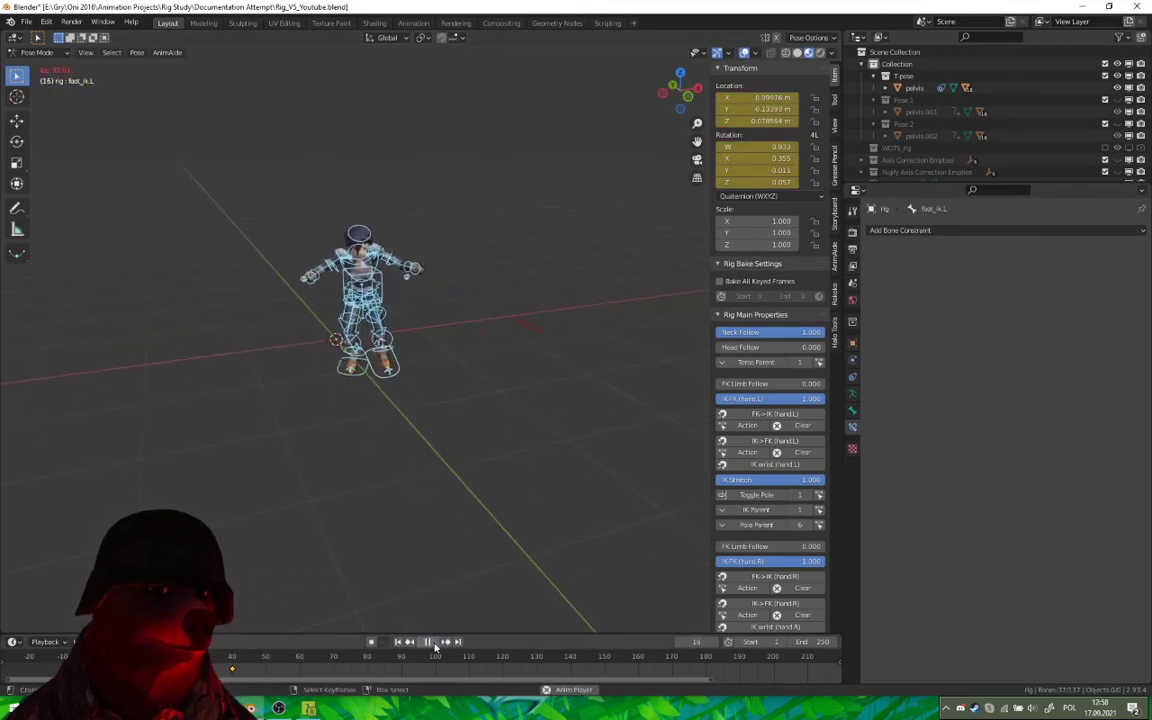
{"action": "key", "text": "space"}
Examine the character's pose at frame 55 from several sides and select its torso control
{"action": "middle_click_drag", "start_coordinate": [476, 532], "coordinate": [365, 514]}
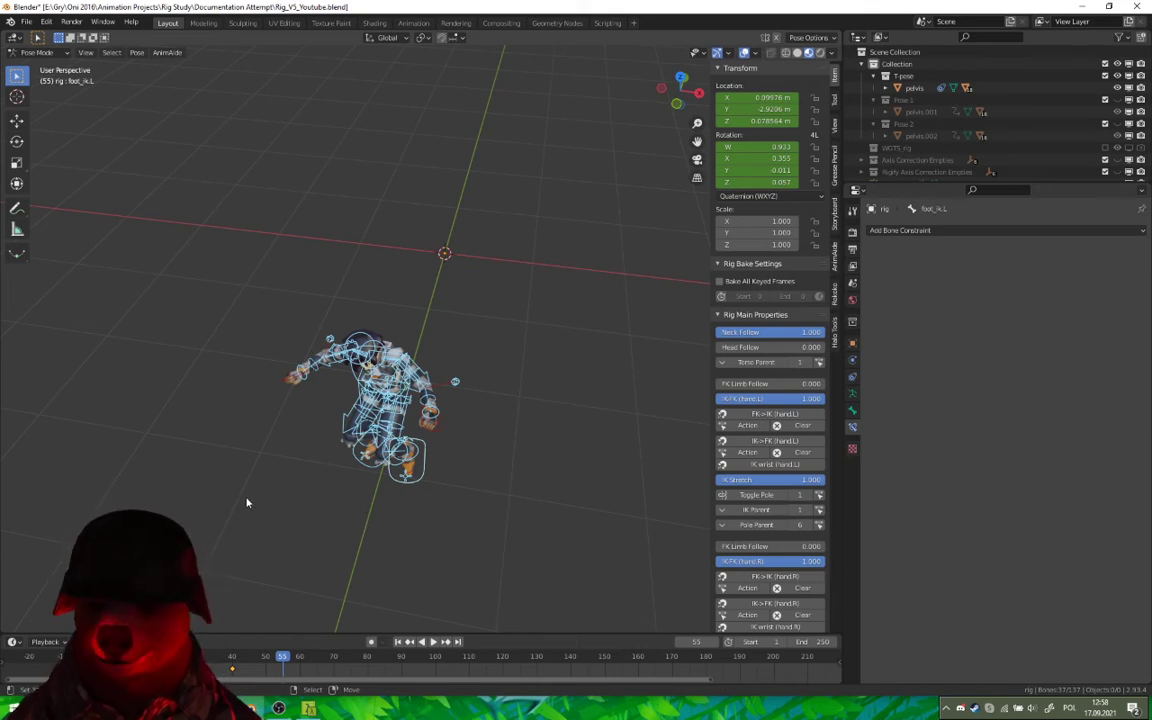
{"action": "middle_click_drag", "start_coordinate": [333, 363], "coordinate": [382, 372]}
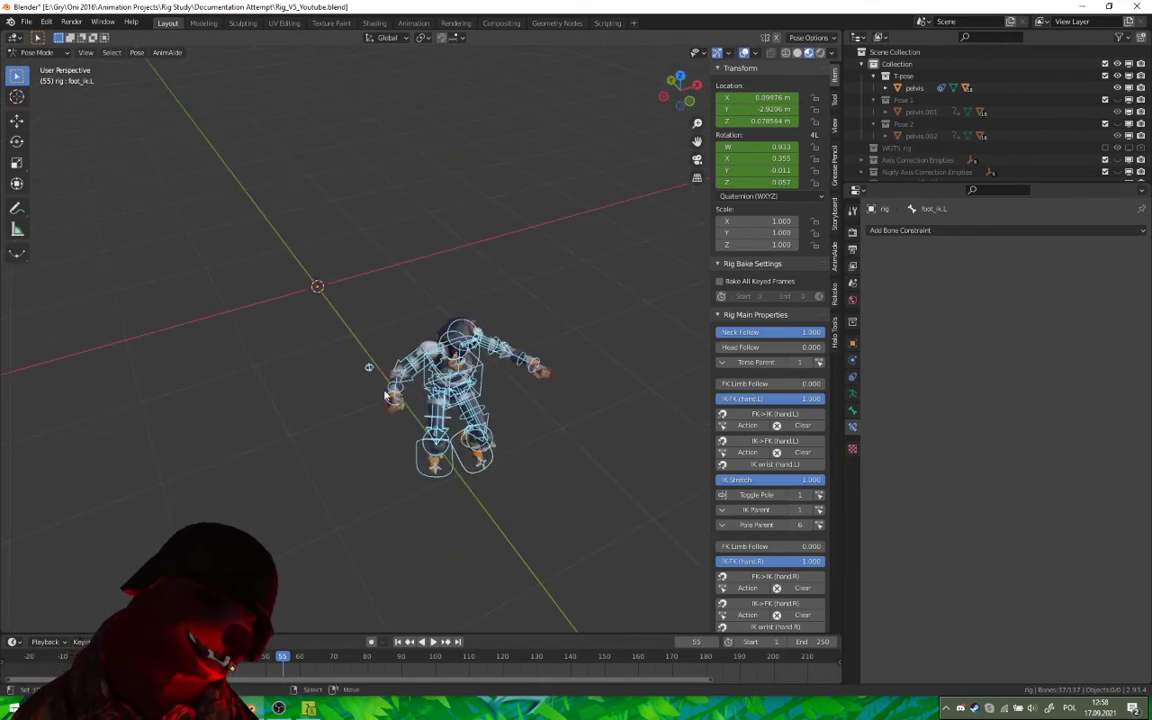
{"action": "middle_click_drag", "start_coordinate": [334, 342], "coordinate": [411, 366]}
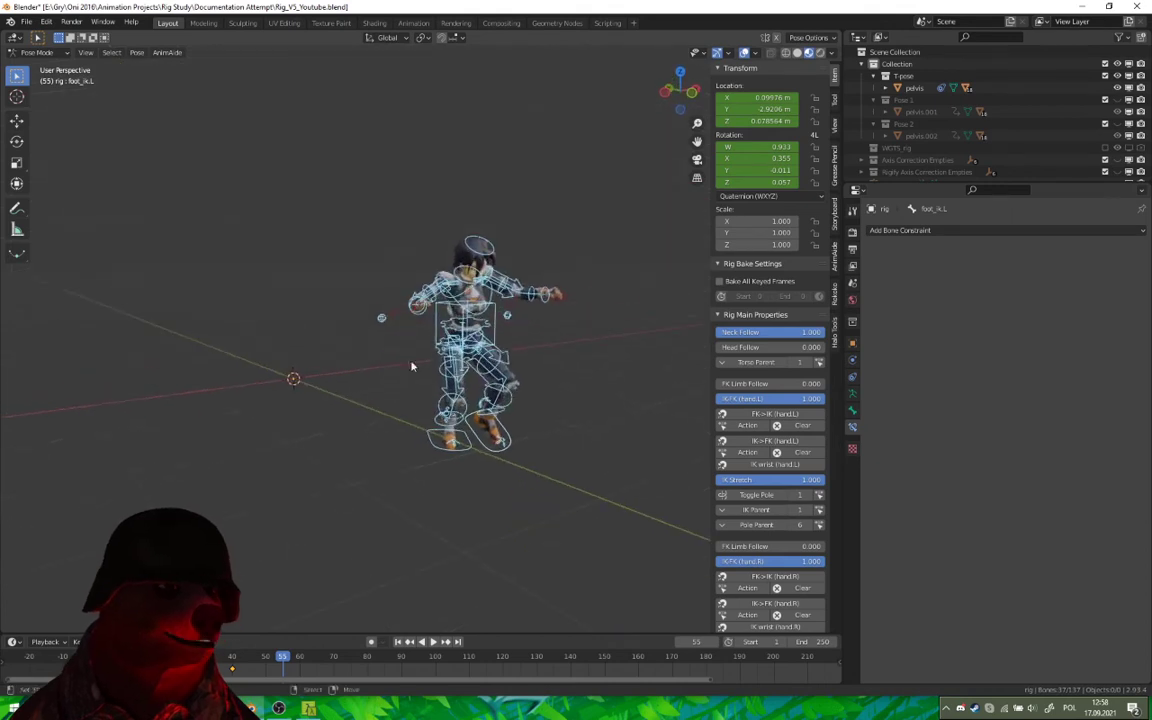
{"action": "scroll", "coordinate": [411, 366], "scroll_direction": "up", "scroll_amount": 3}
{"action": "left_click", "coordinate": [498, 291]}
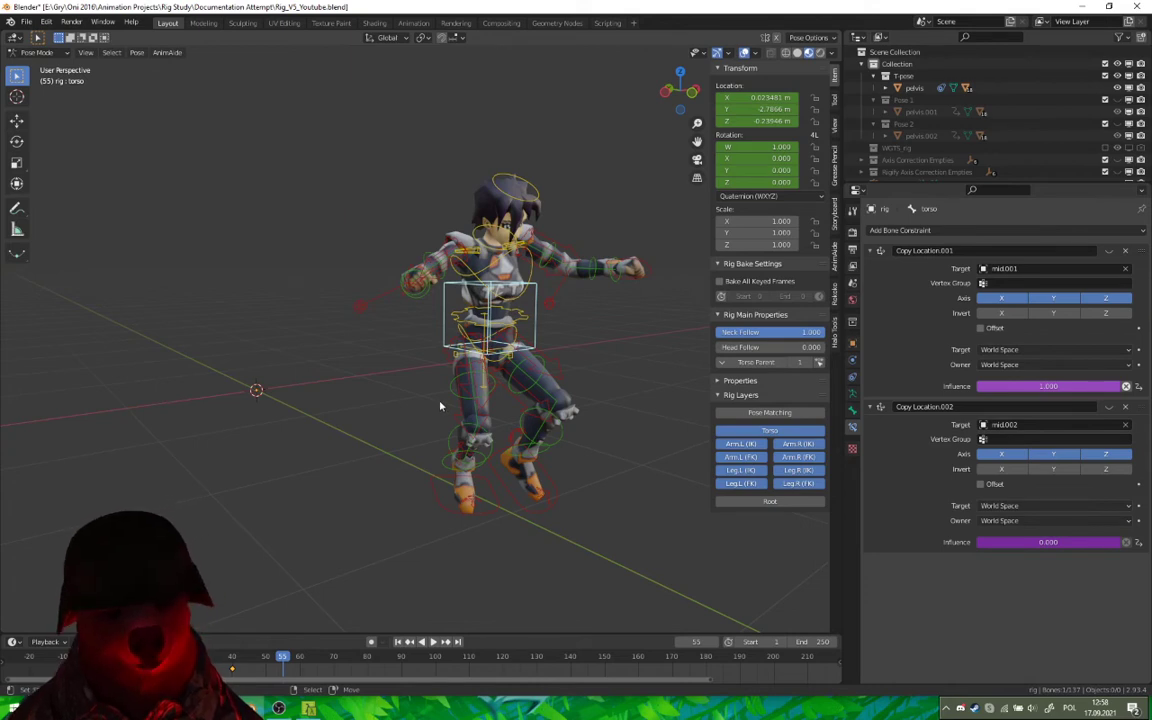
Select all visible rig controls and return the timeline to frame 0
{"action": "scroll", "coordinate": [431, 336], "scroll_direction": "down", "scroll_amount": 3}
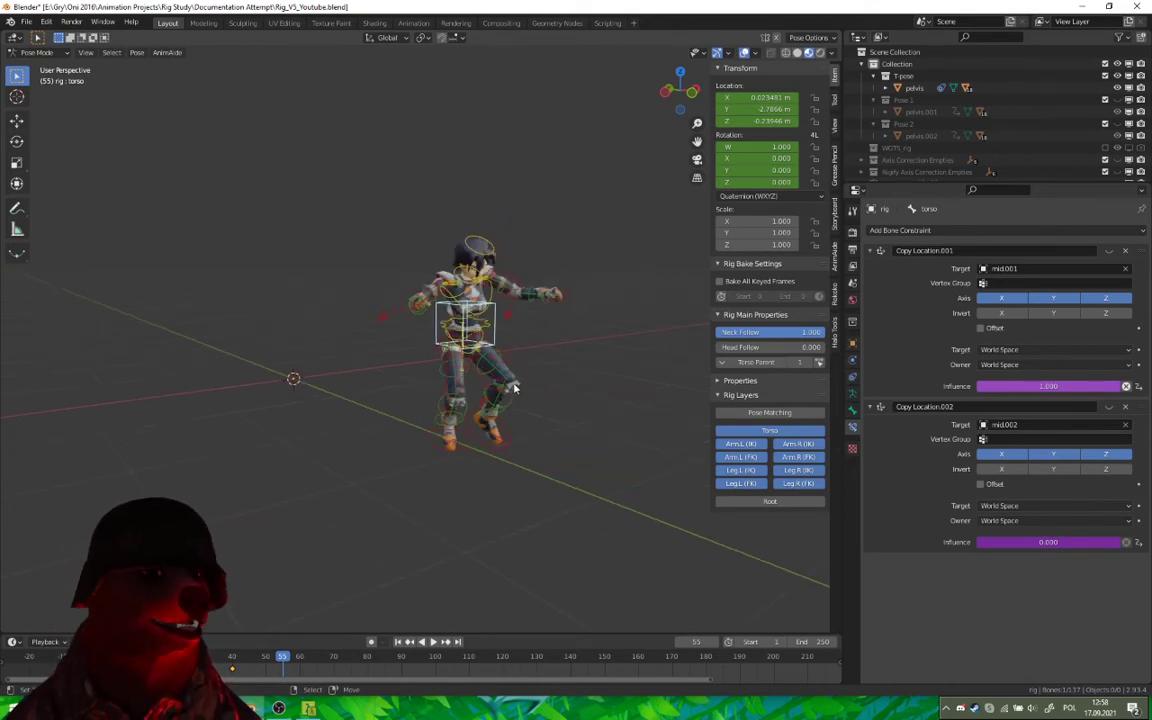
{"action": "middle_click_drag", "start_coordinate": [514, 388], "coordinate": [470, 463]}
{"action": "scroll", "coordinate": [470, 463], "scroll_direction": "up", "scroll_amount": 2}
{"action": "scroll", "coordinate": [436, 424], "scroll_direction": "down", "scroll_amount": 2}
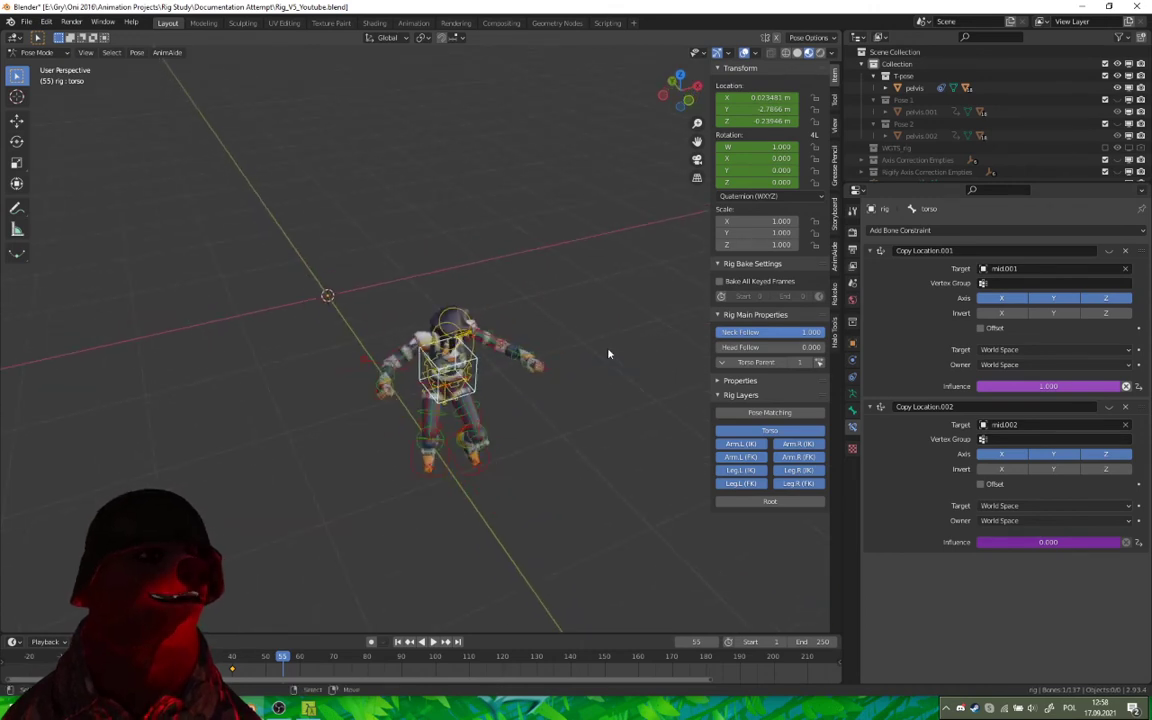
{"action": "scroll", "coordinate": [447, 440], "scroll_direction": "up", "scroll_amount": 4}
{"action": "scroll", "coordinate": [447, 440], "scroll_direction": "down", "scroll_amount": 2}
{"action": "key", "text": "a"}
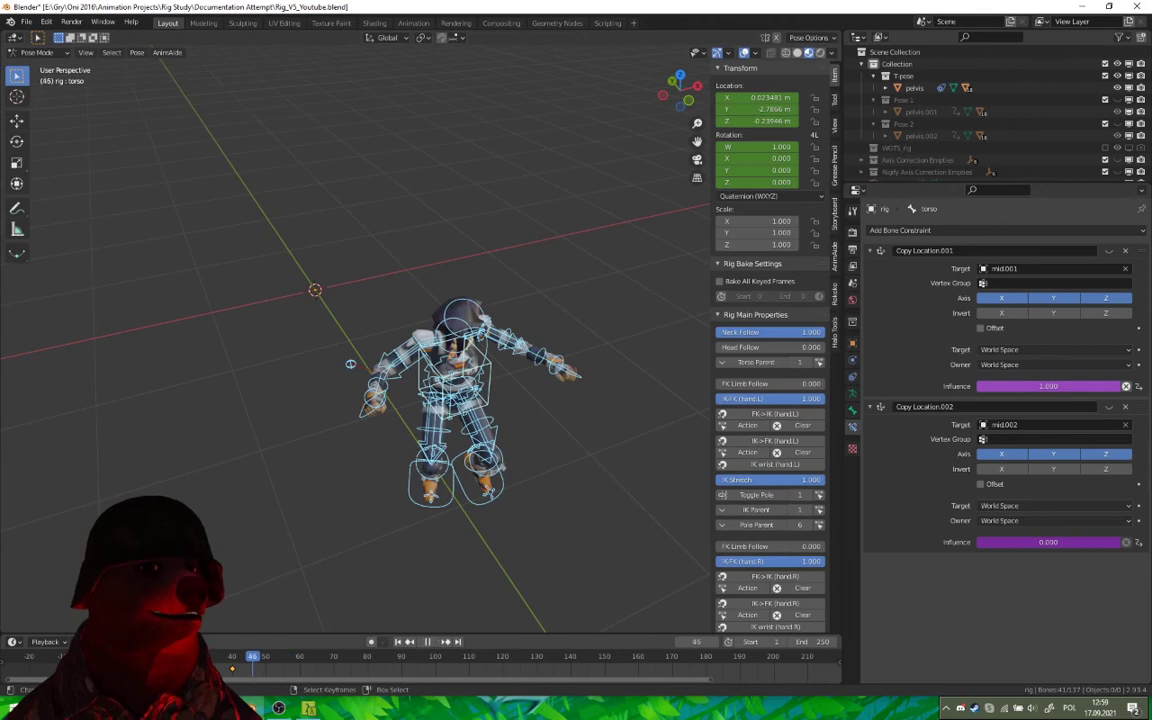
{"action": "left_click_drag", "start_coordinate": [252, 657], "coordinate": [97, 657]}
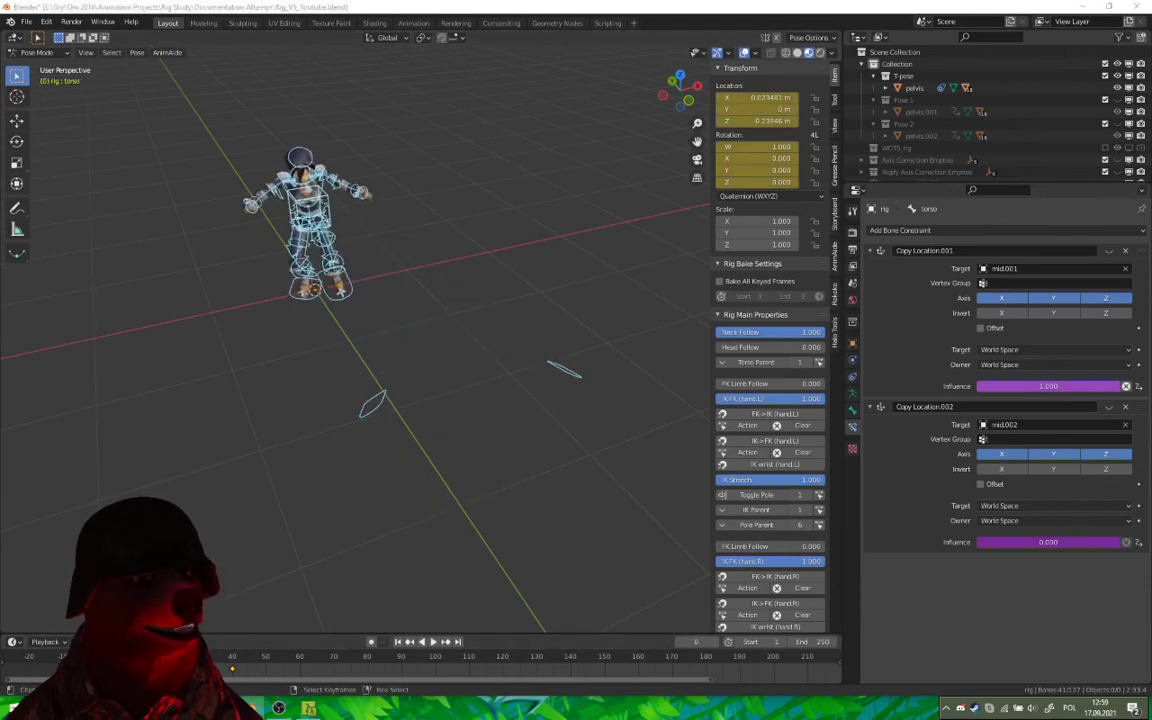
Switch to the browser and review the wiki section on the general workflow of animating for Oni using Rigify
{"action": "key", "text": "alt+Tab"}
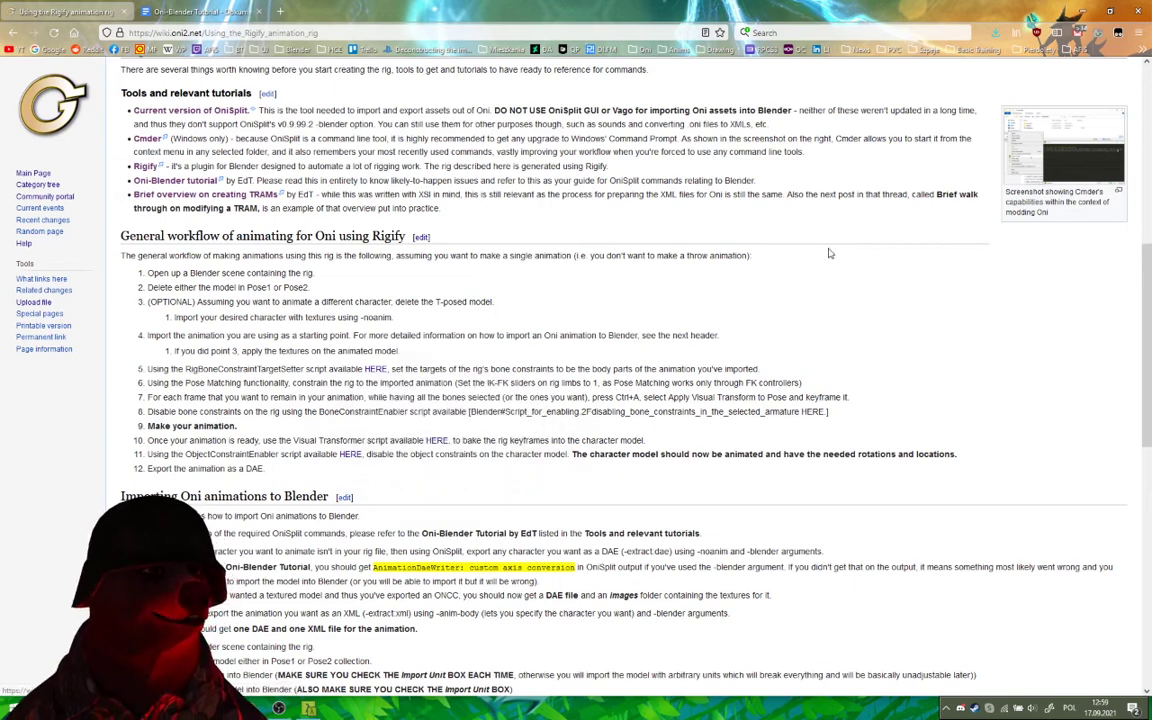
{"action": "scroll", "coordinate": [501, 259], "scroll_direction": "up", "scroll_amount": 1}
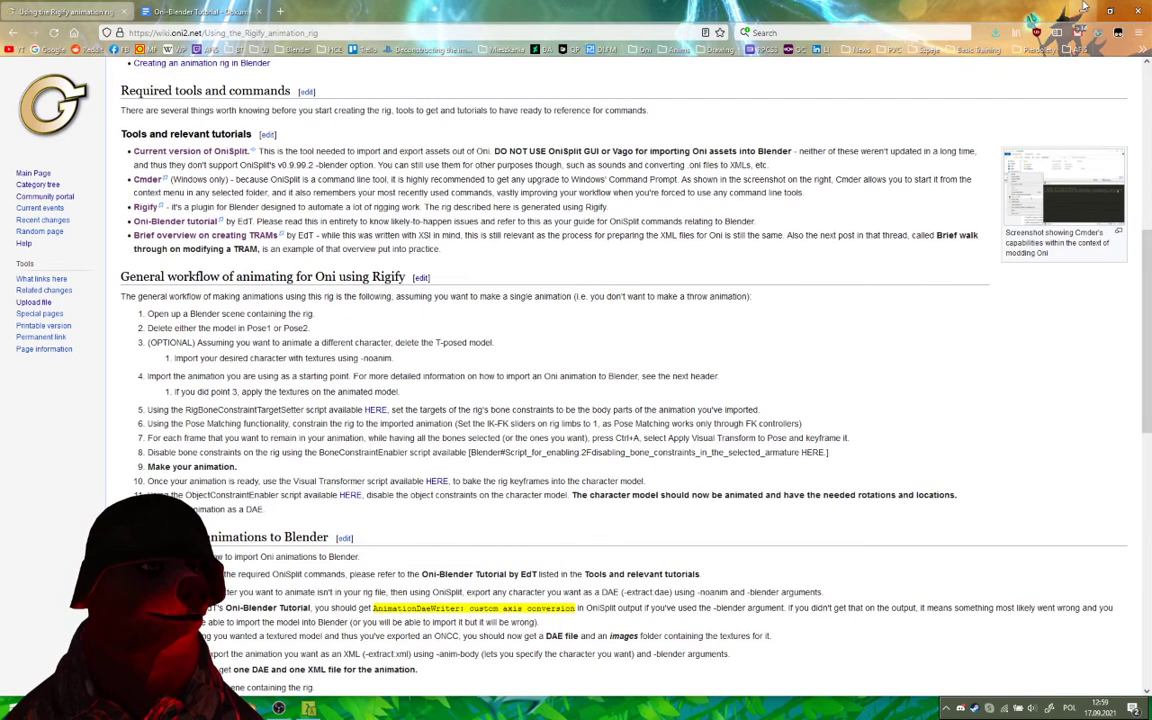
{"action": "left_click", "coordinate": [1083, 8]}
Switch back to Blender's Scripting workspace and open the VisualTransformer script
{"action": "left_click", "coordinate": [607, 22]}
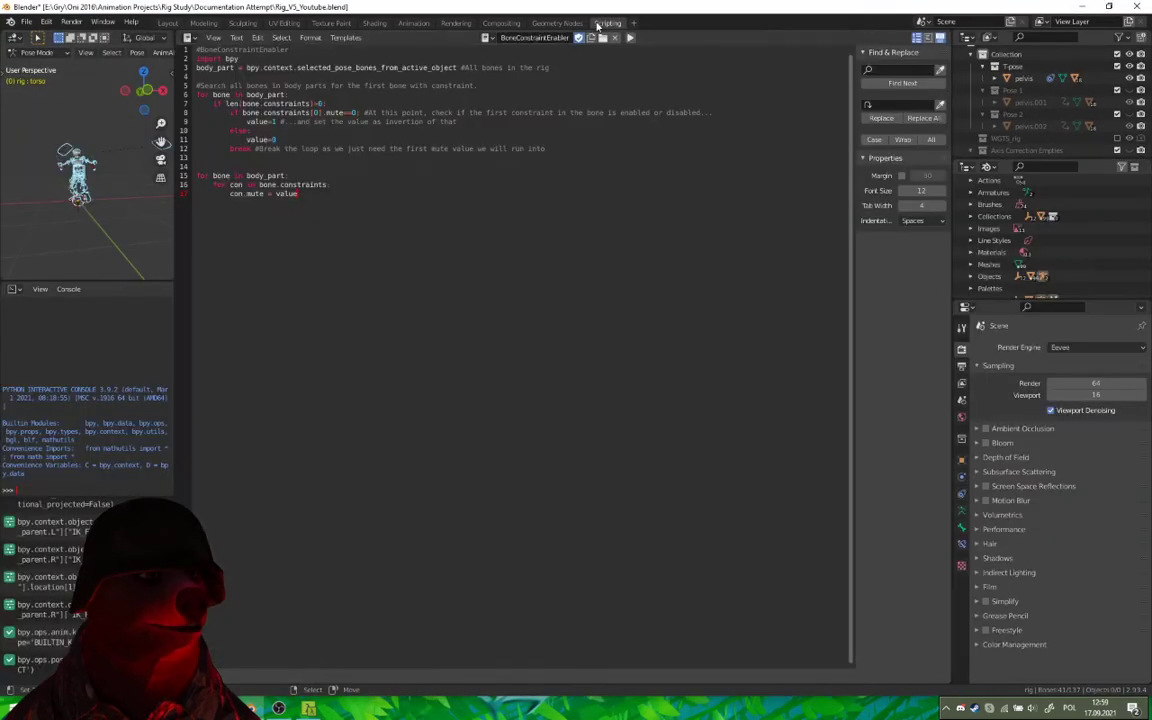
{"action": "left_click", "coordinate": [486, 38]}
{"action": "left_click", "coordinate": [515, 101]}
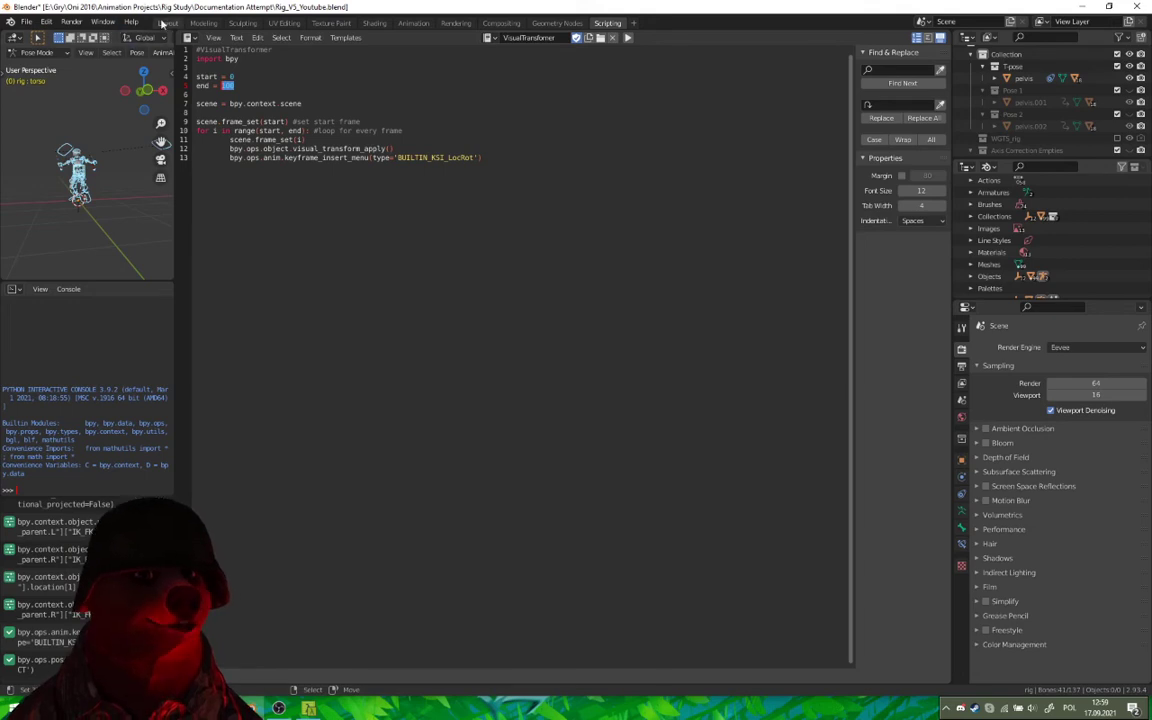
Return to the Layout workspace and examine the keyed pose at frame 40
{"action": "left_click", "coordinate": [163, 23]}
{"action": "middle_click_drag", "start_coordinate": [298, 329], "coordinate": [325, 340]}
{"action": "left_click_drag", "start_coordinate": [97, 657], "coordinate": [233, 660]}
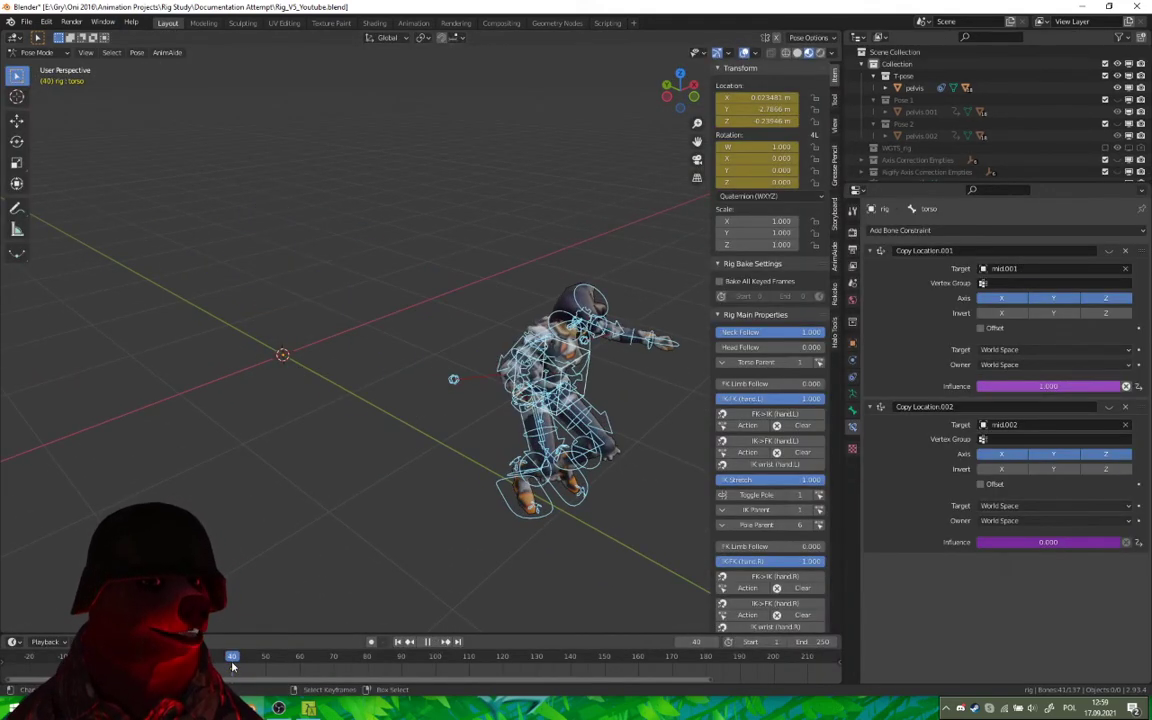
{"action": "middle_click_drag", "start_coordinate": [357, 388], "coordinate": [335, 381]}
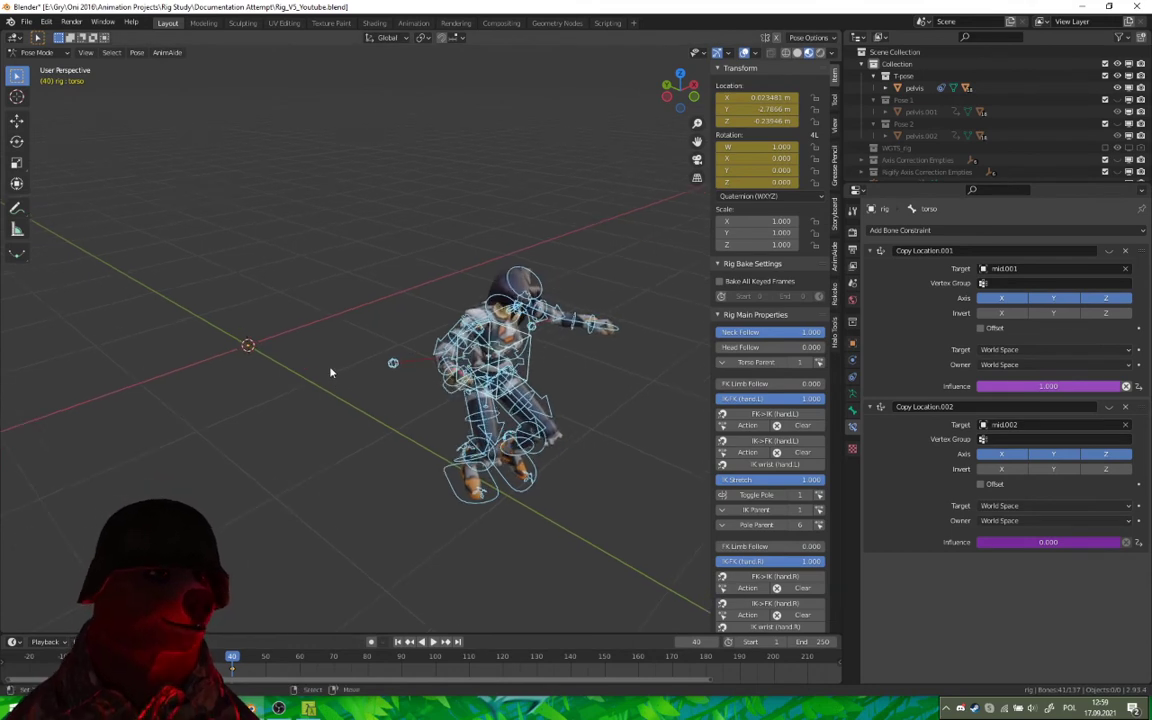
Return to frame 0 and view the Apply Visual Transform to Pose option for the selected bones without applying it
{"action": "key", "text": "shift+Left"}
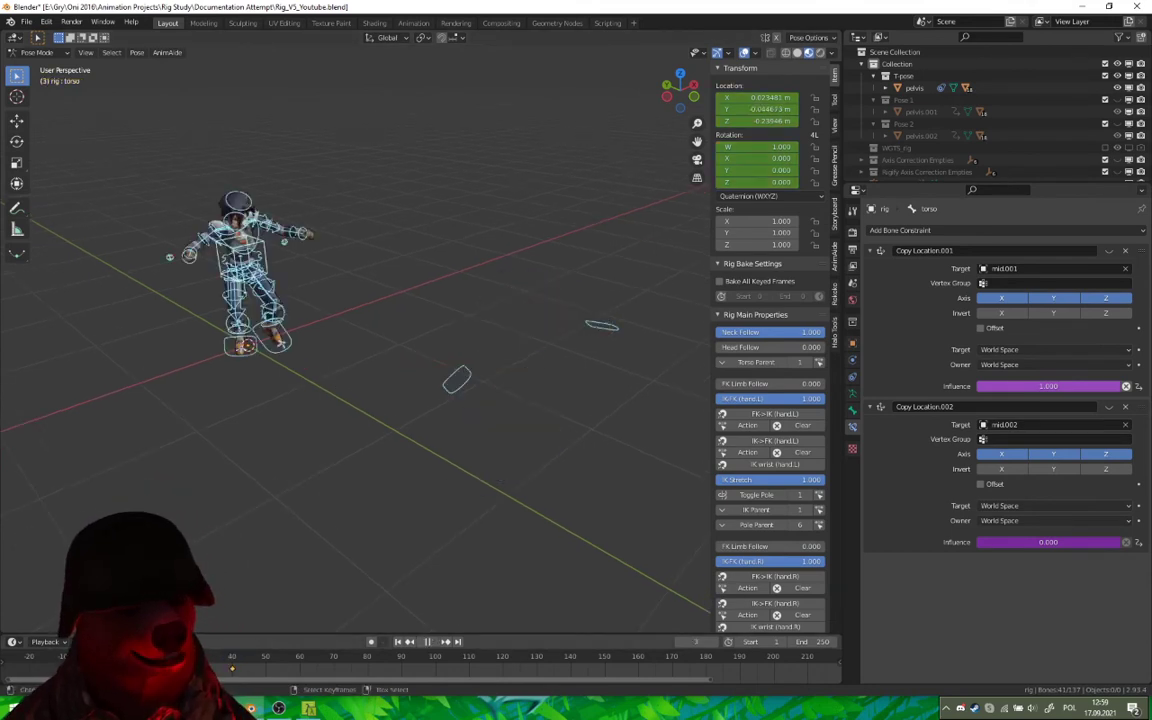
{"action": "key", "text": "ctrl+a"}
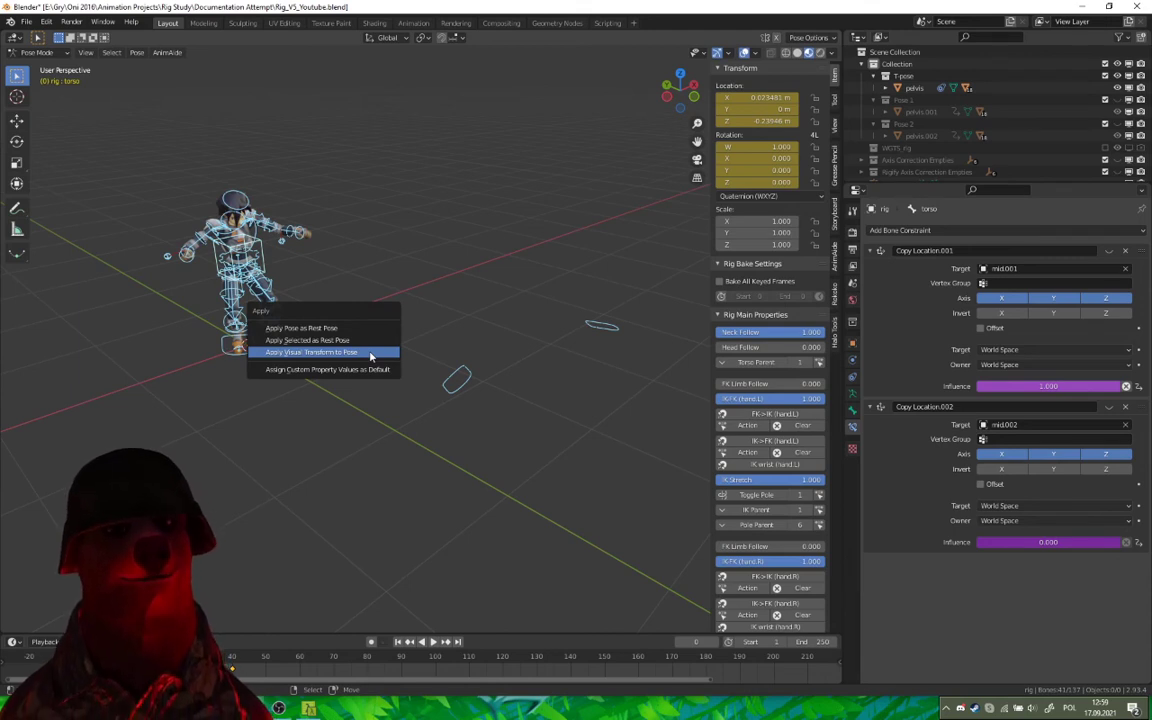
{"action": "left_click", "coordinate": [370, 354]}
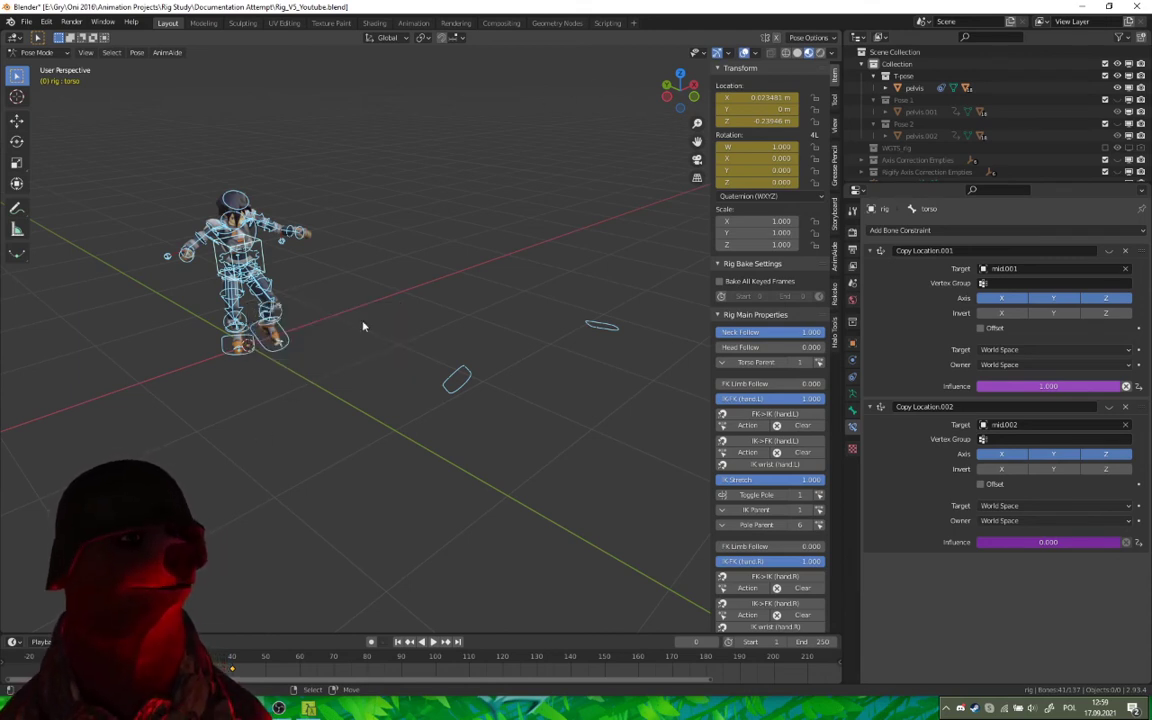
Preview the animation briefly and move the timeline to frame 40
{"action": "key", "text": "space"}
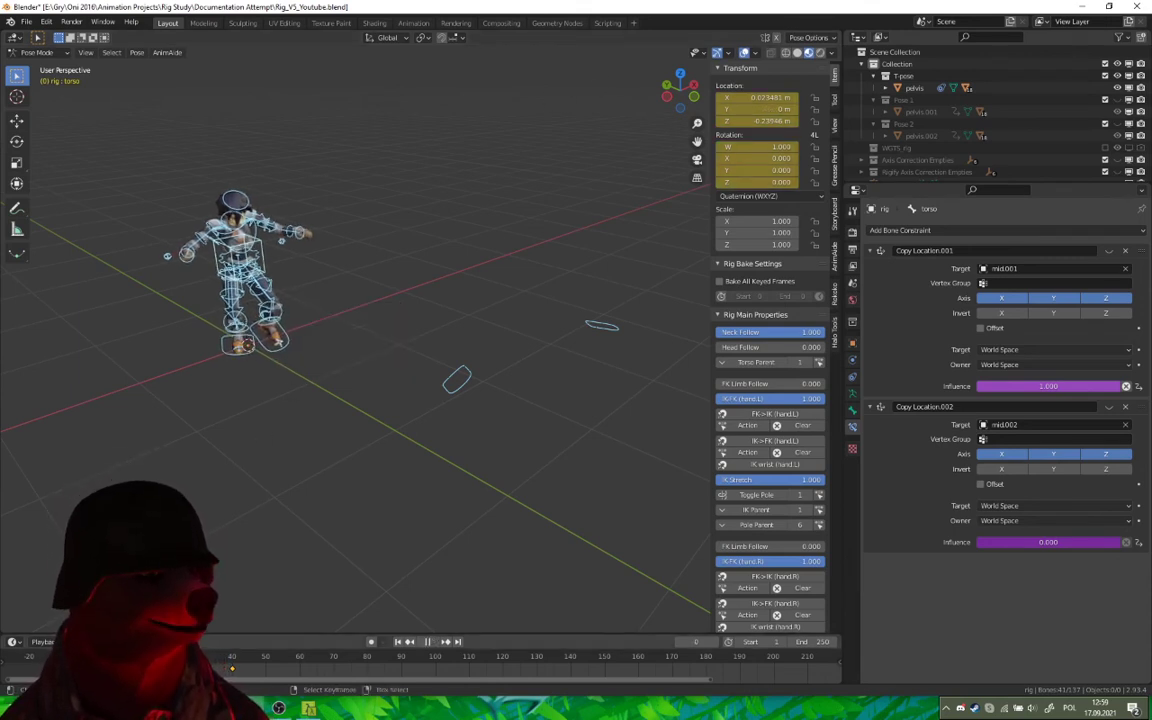
{"action": "key", "text": "space"}
{"action": "left_click", "coordinate": [235, 669]}
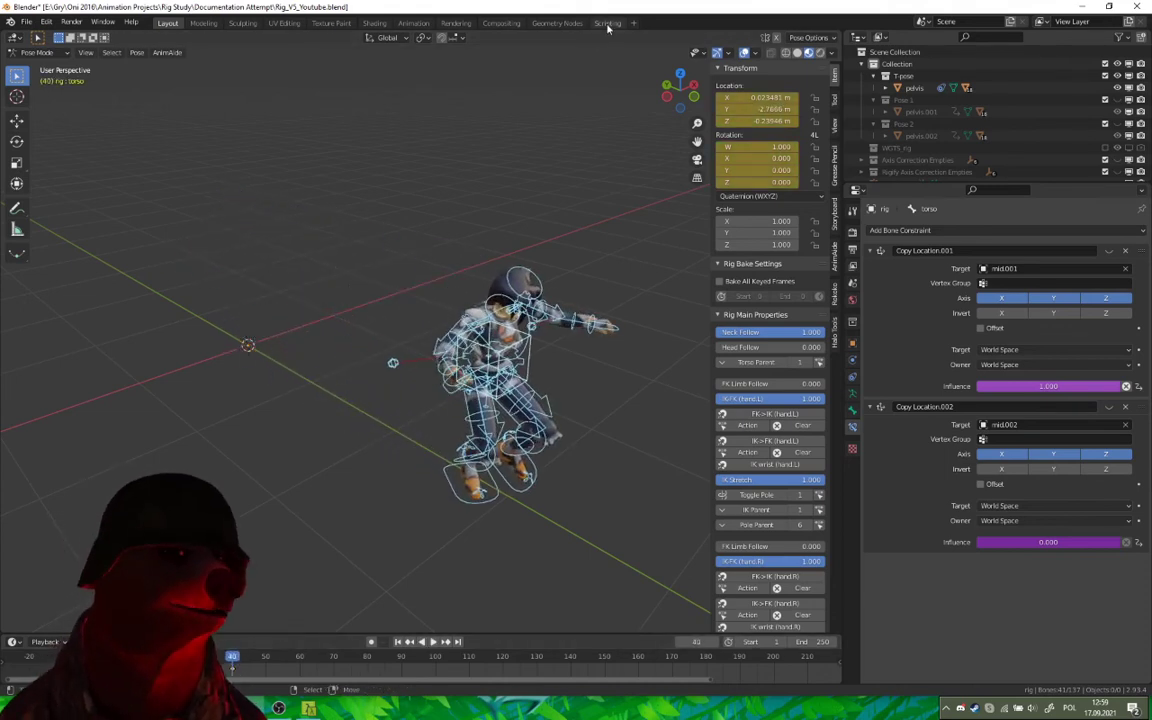
Switch to Object Mode and select the whole hierarchy of the pelvis object in the T-pose collection
{"action": "left_click", "coordinate": [30, 52]}
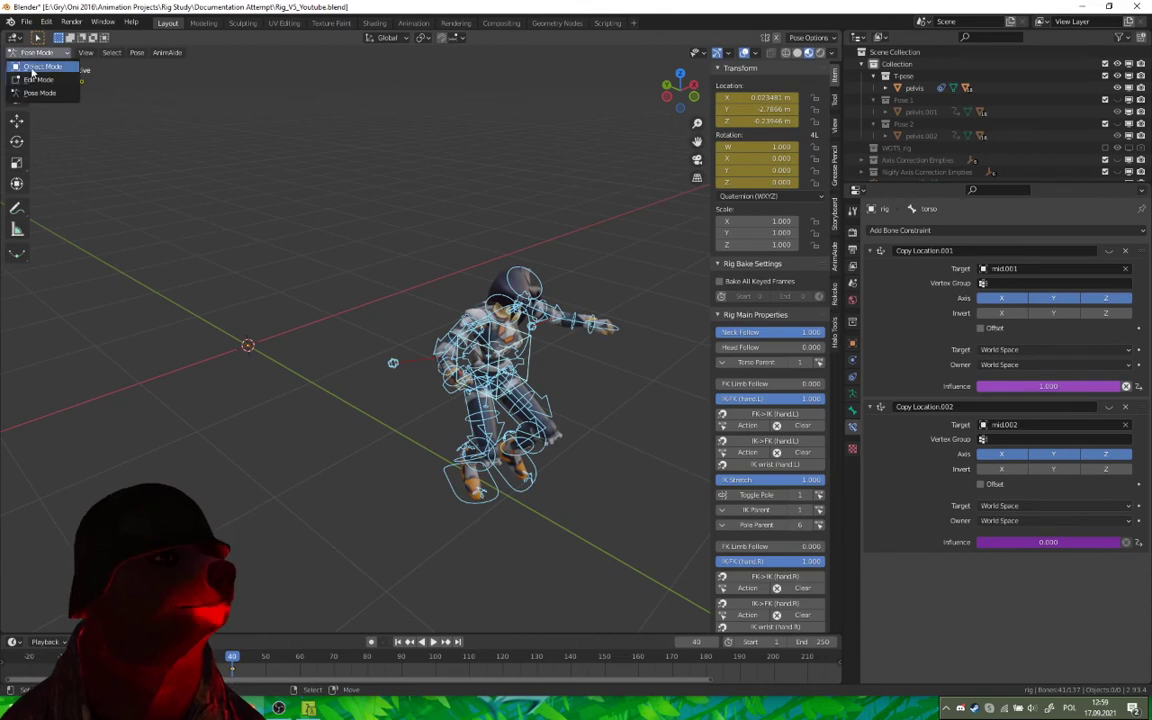
{"action": "left_click", "coordinate": [40, 68]}
{"action": "left_click", "coordinate": [915, 89]}
{"action": "right_click", "coordinate": [914, 96]}
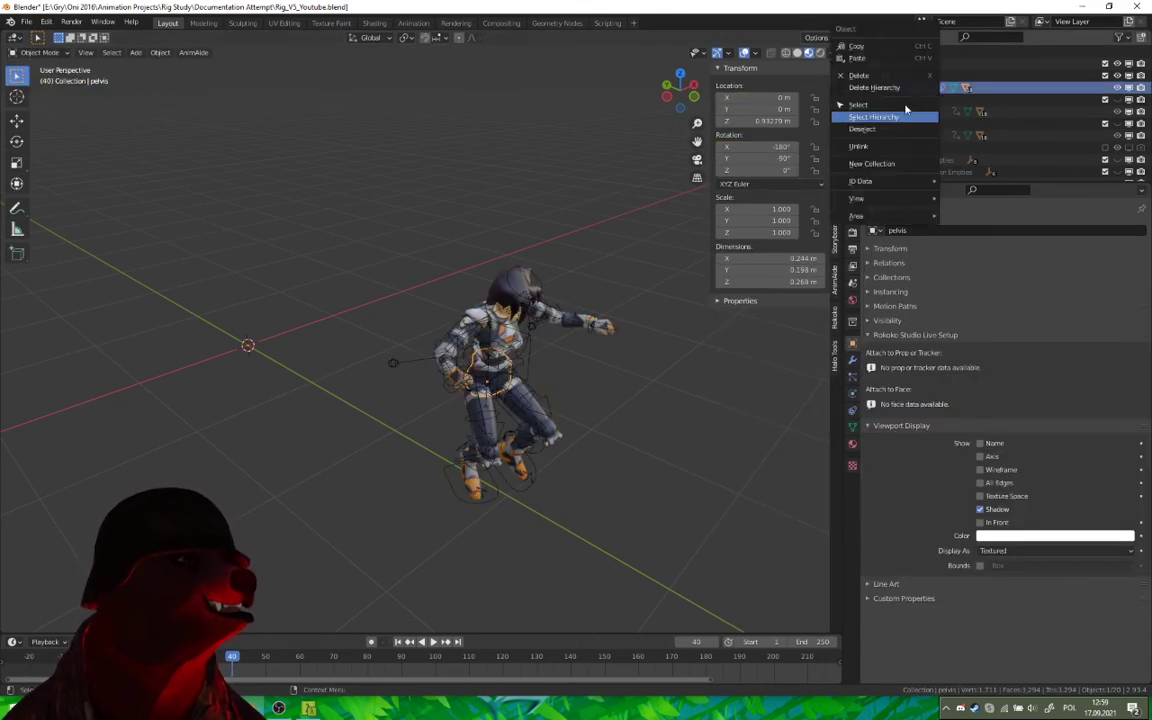
{"action": "left_click", "coordinate": [885, 118]}
{"action": "middle_click_drag", "start_coordinate": [512, 166], "coordinate": [417, 200]}
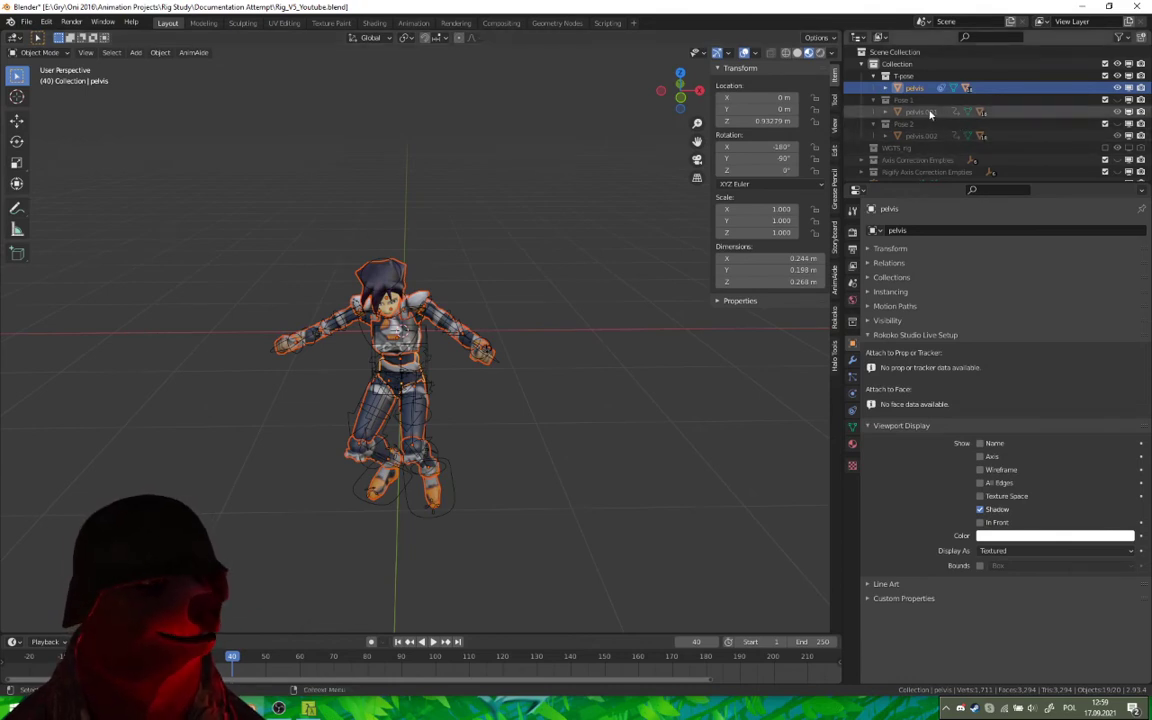
Review the VisualTransformer script's start and end frame values against the selected character model in the Layout workspace
{"action": "left_click", "coordinate": [607, 22]}
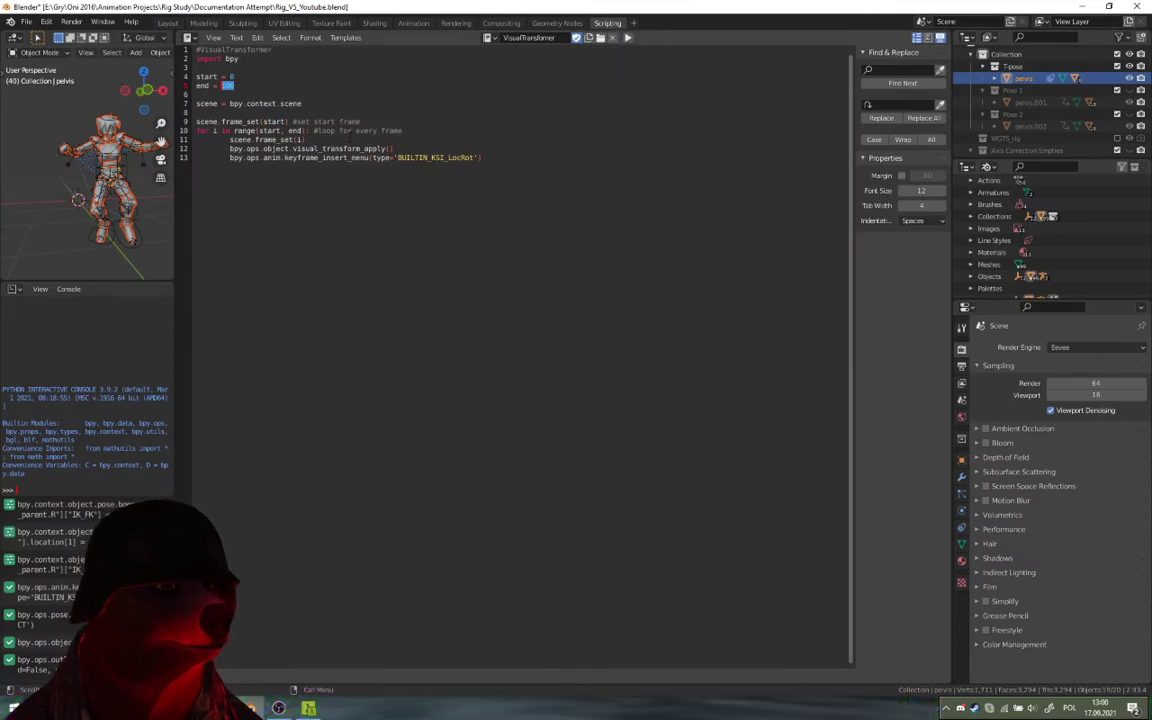
{"action": "left_click", "coordinate": [166, 23]}
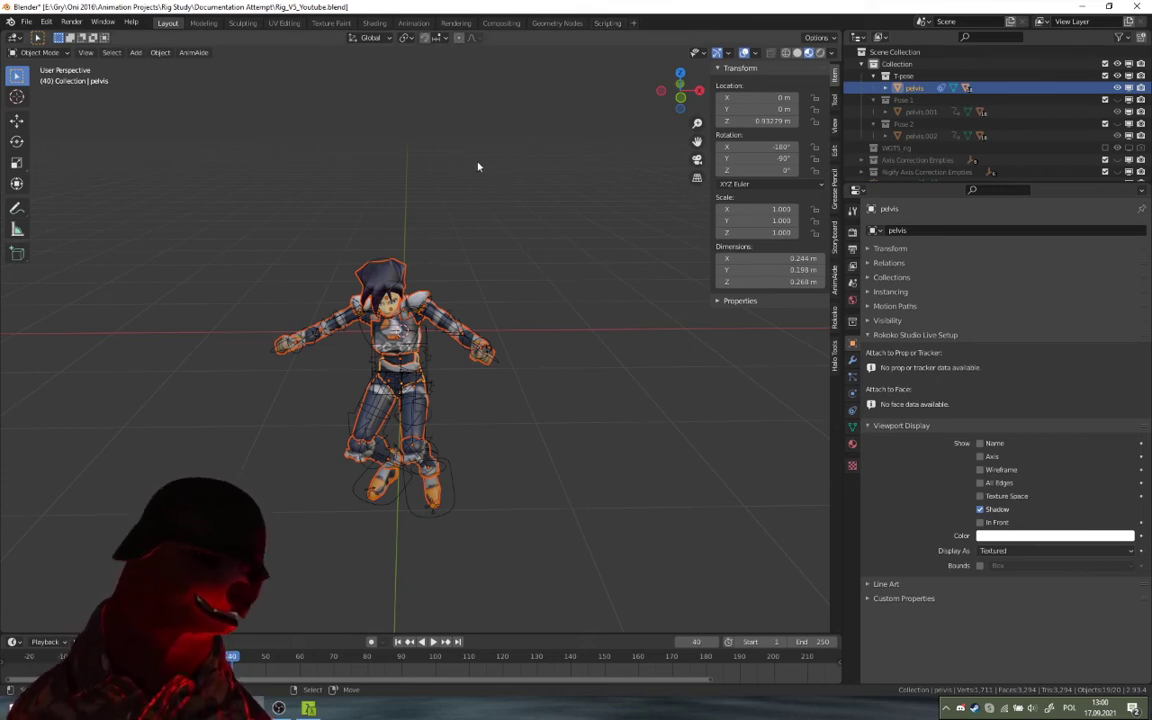
{"action": "left_click", "coordinate": [600, 23]}
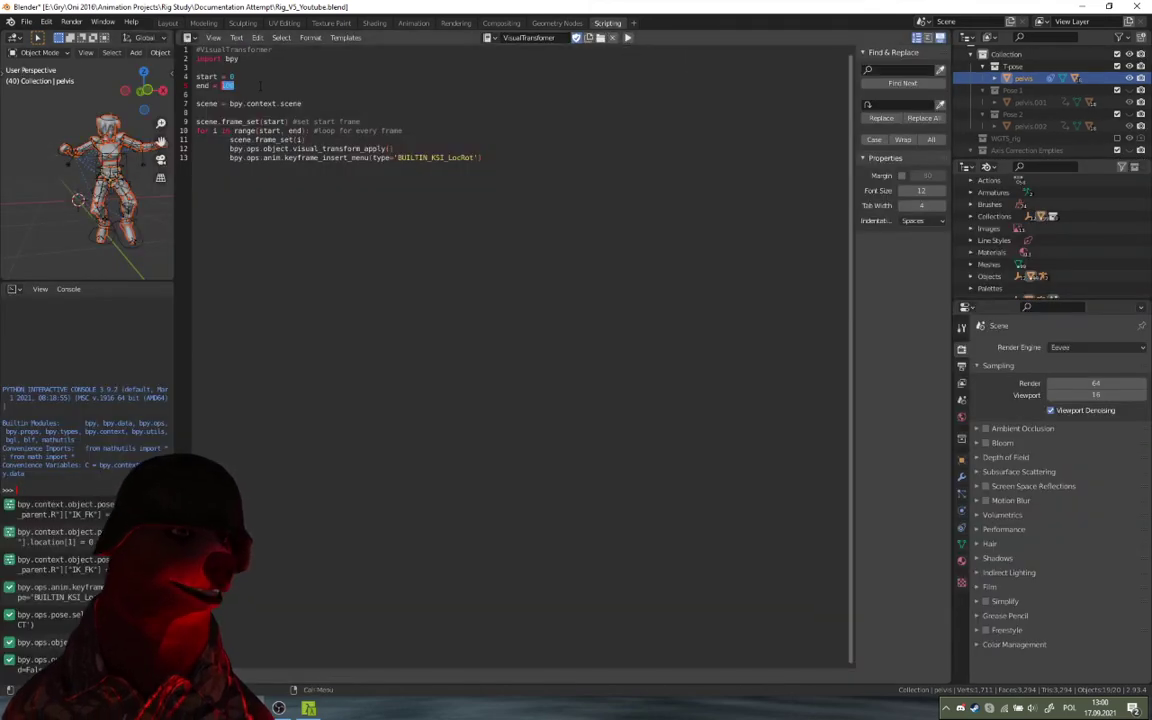
{"action": "left_click", "coordinate": [162, 23]}
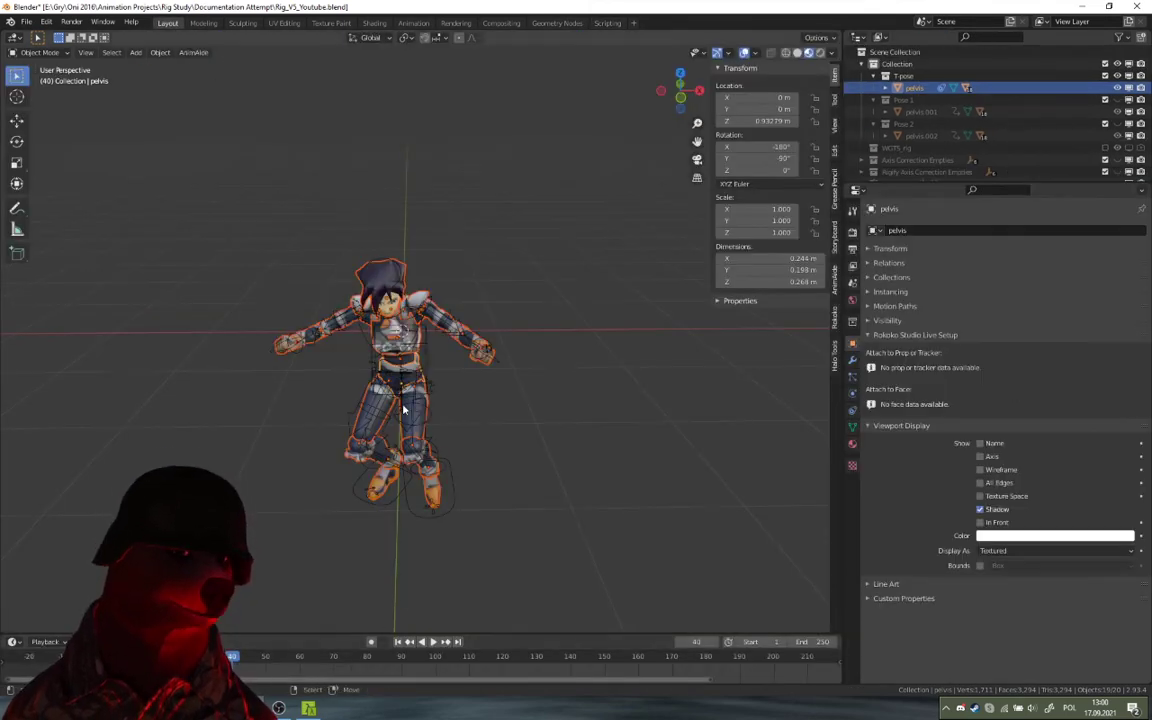
Set the end frame in the VisualTransformer script to 40
{"action": "left_click", "coordinate": [430, 375]}
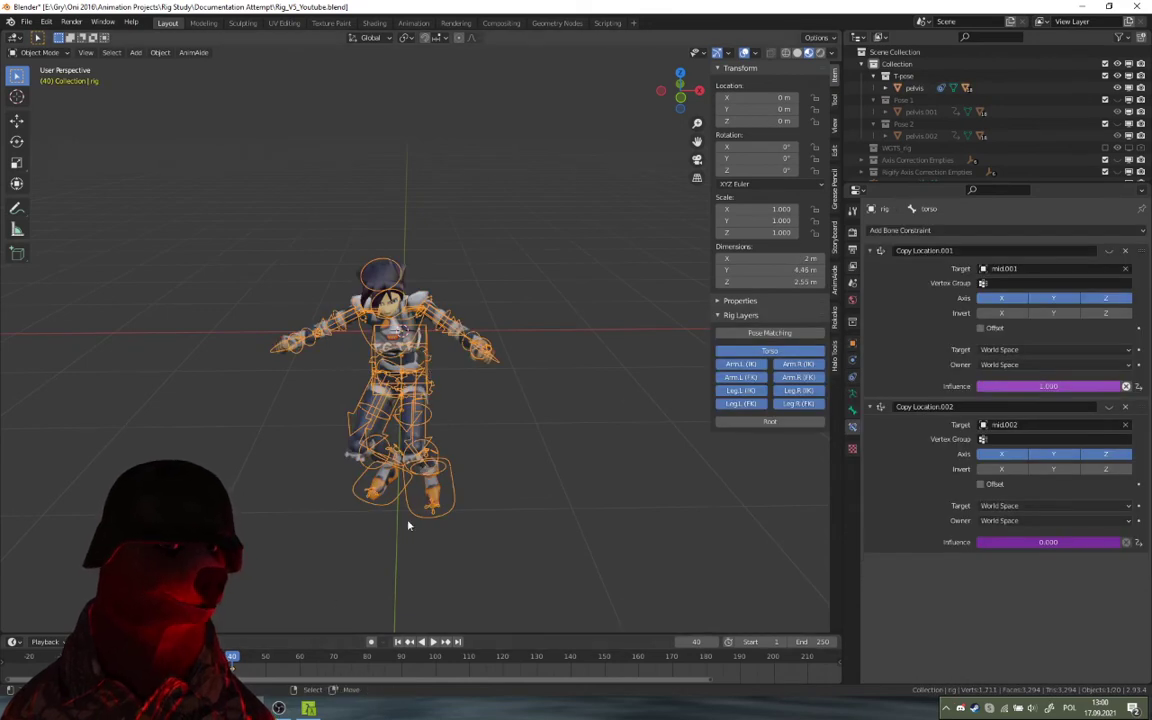
{"action": "left_click", "coordinate": [607, 23]}
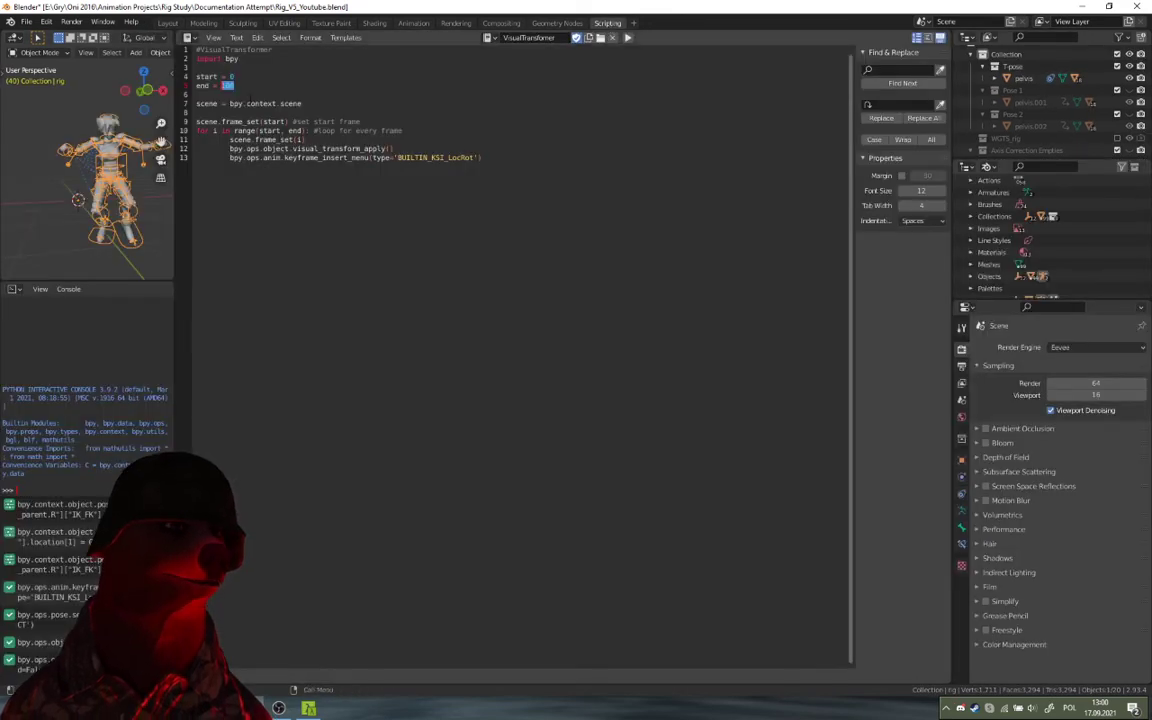
{"action": "type", "text": "40"}
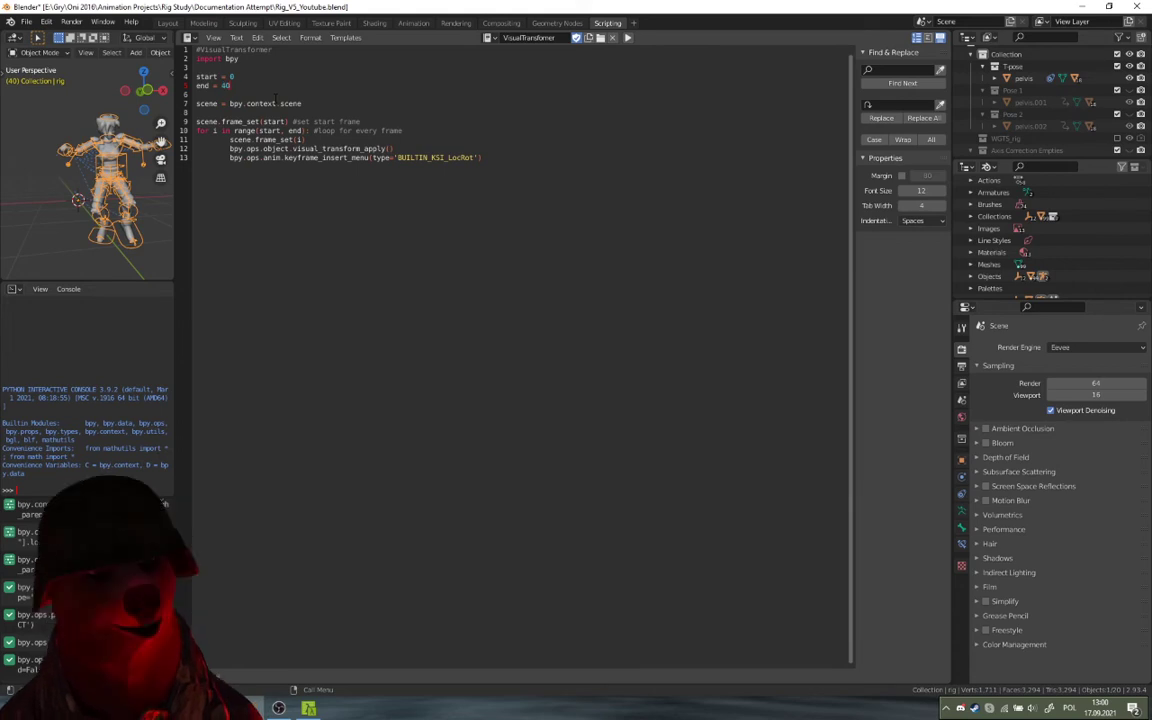
Select the whole pelvis hierarchy in the T-pose collection and run the VisualTransformer script on it
{"action": "left_click", "coordinate": [171, 23]}
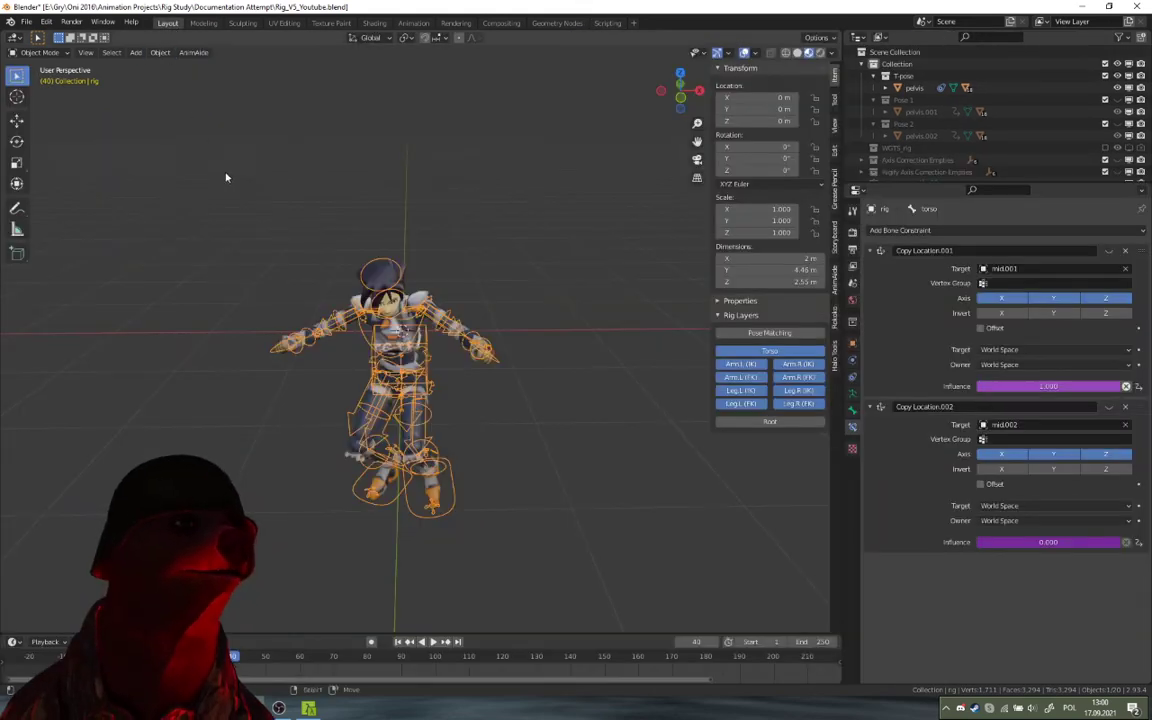
{"action": "left_click", "coordinate": [912, 88]}
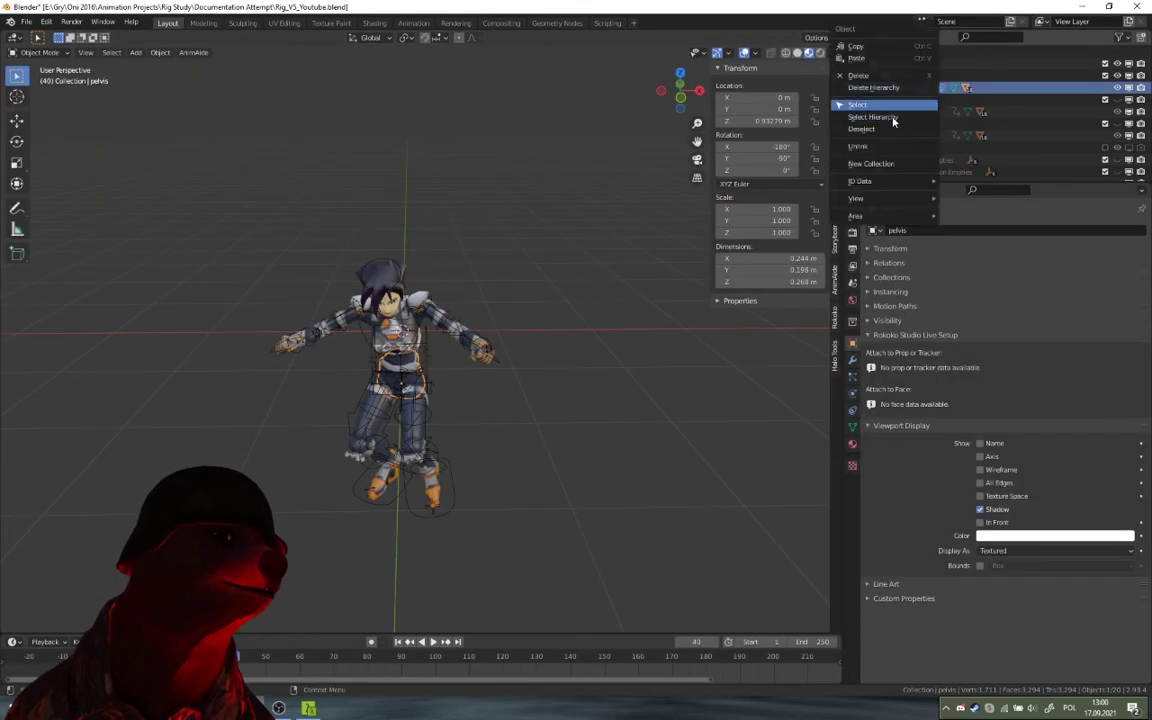
{"action": "left_click", "coordinate": [607, 23]}
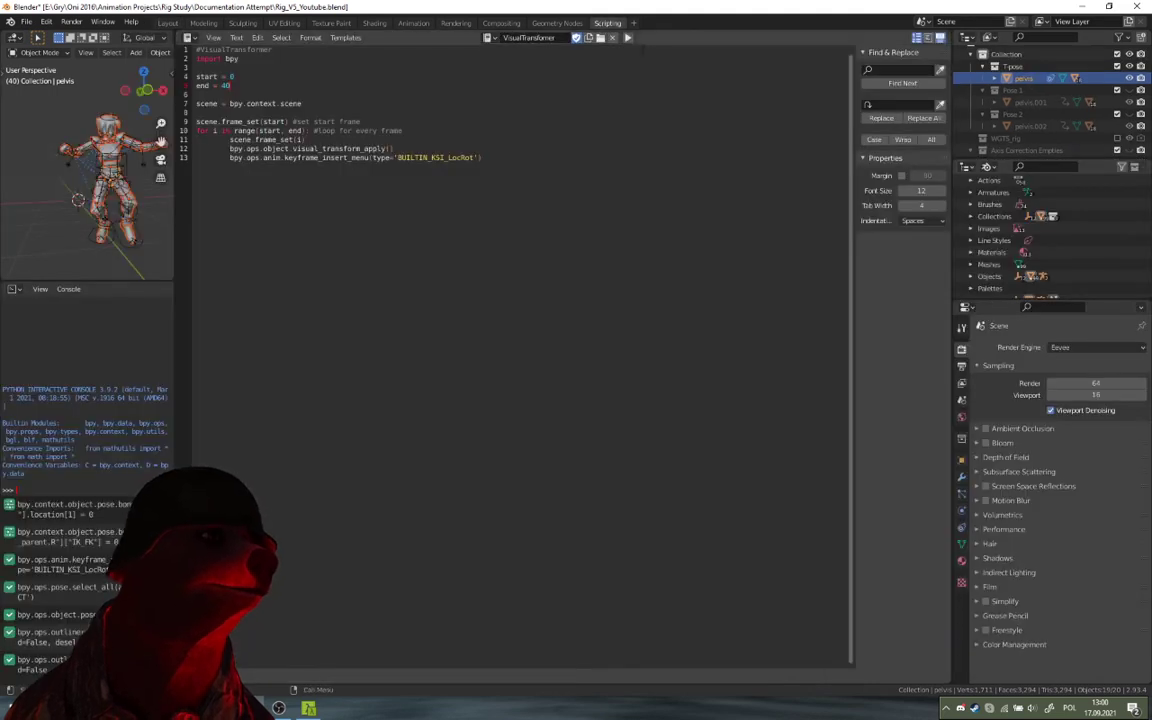
{"action": "left_click", "coordinate": [628, 39]}
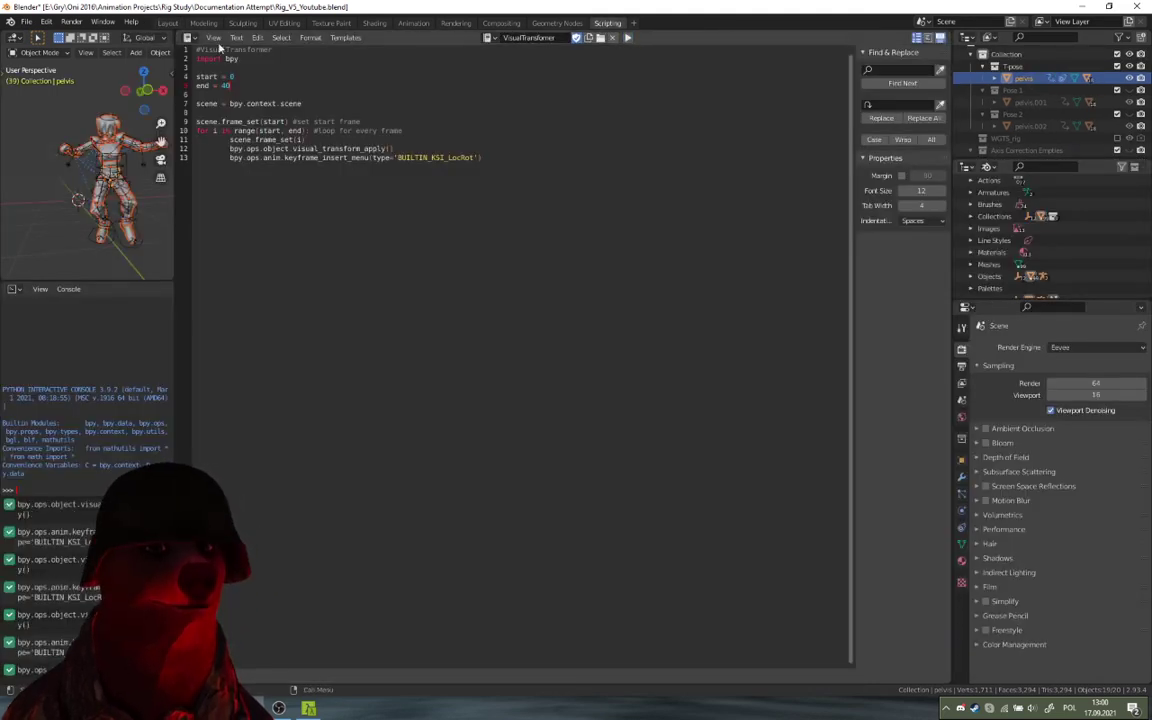
Play the baked animation on the character model from frame 0 and check it from an angled view
{"action": "left_click", "coordinate": [166, 23]}
{"action": "left_click_drag", "start_coordinate": [205, 660], "coordinate": [186, 660]}
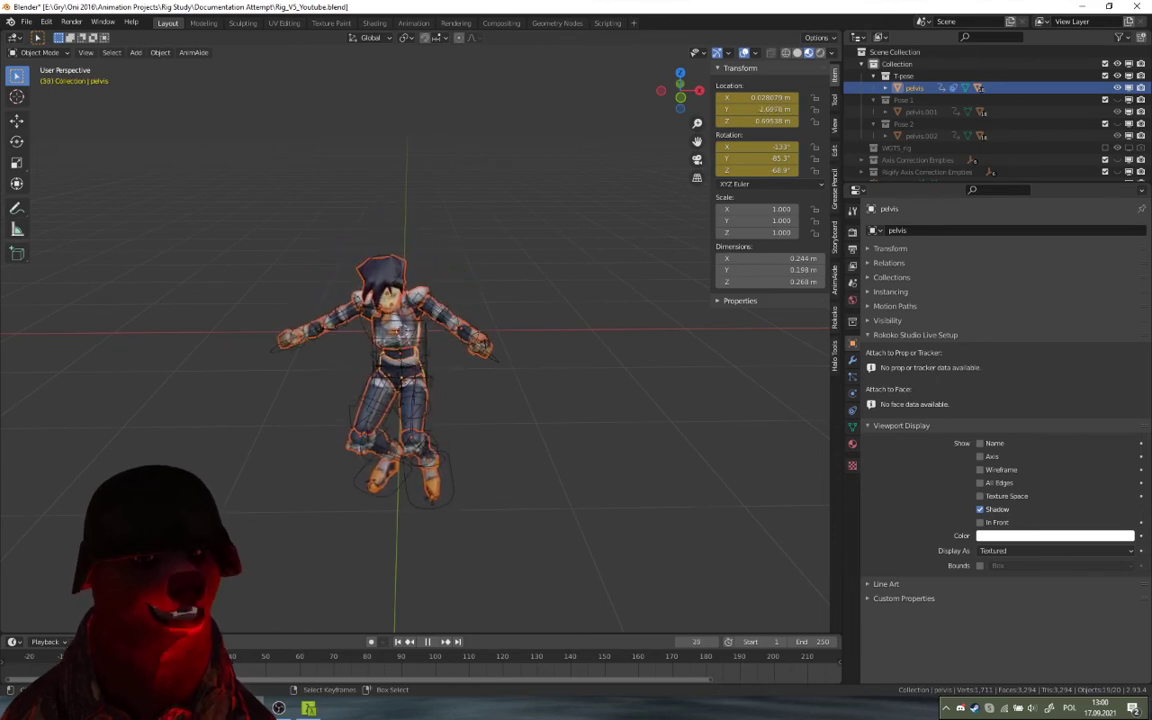
{"action": "key", "text": "space"}
{"action": "middle_click_drag", "start_coordinate": [609, 224], "coordinate": [387, 290]}
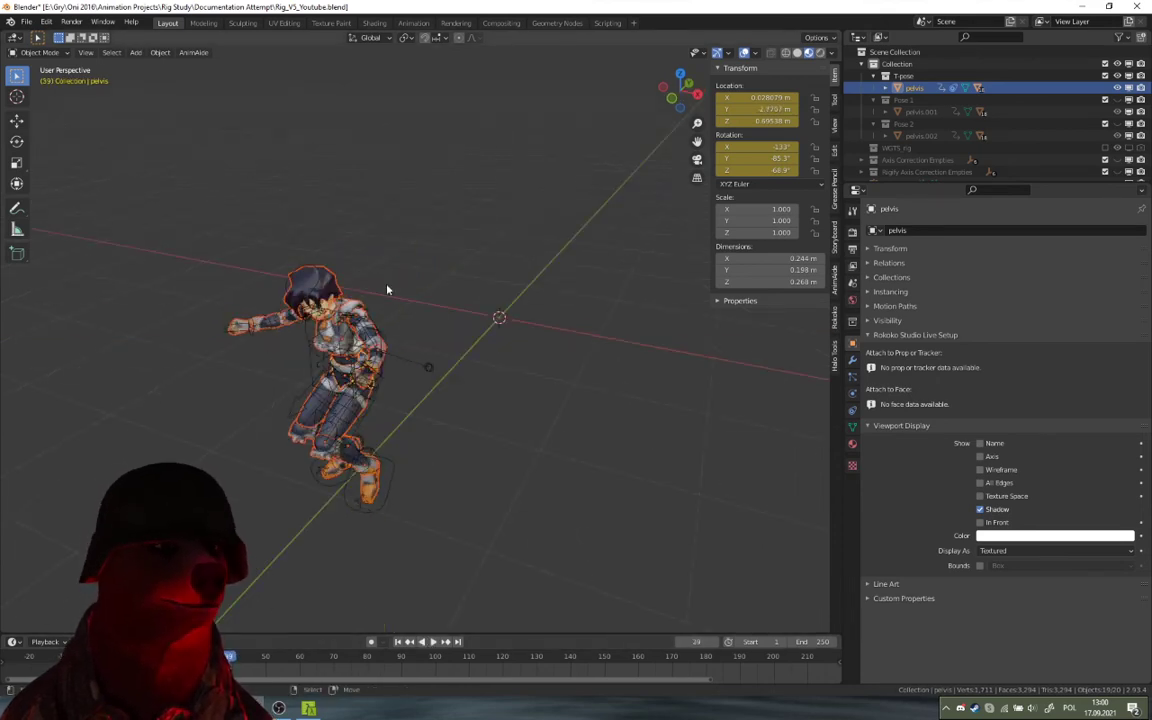
{"action": "middle_click_drag", "start_coordinate": [474, 308], "coordinate": [636, 284], "text": "shift"}
{"action": "left_click", "coordinate": [130, 658]}
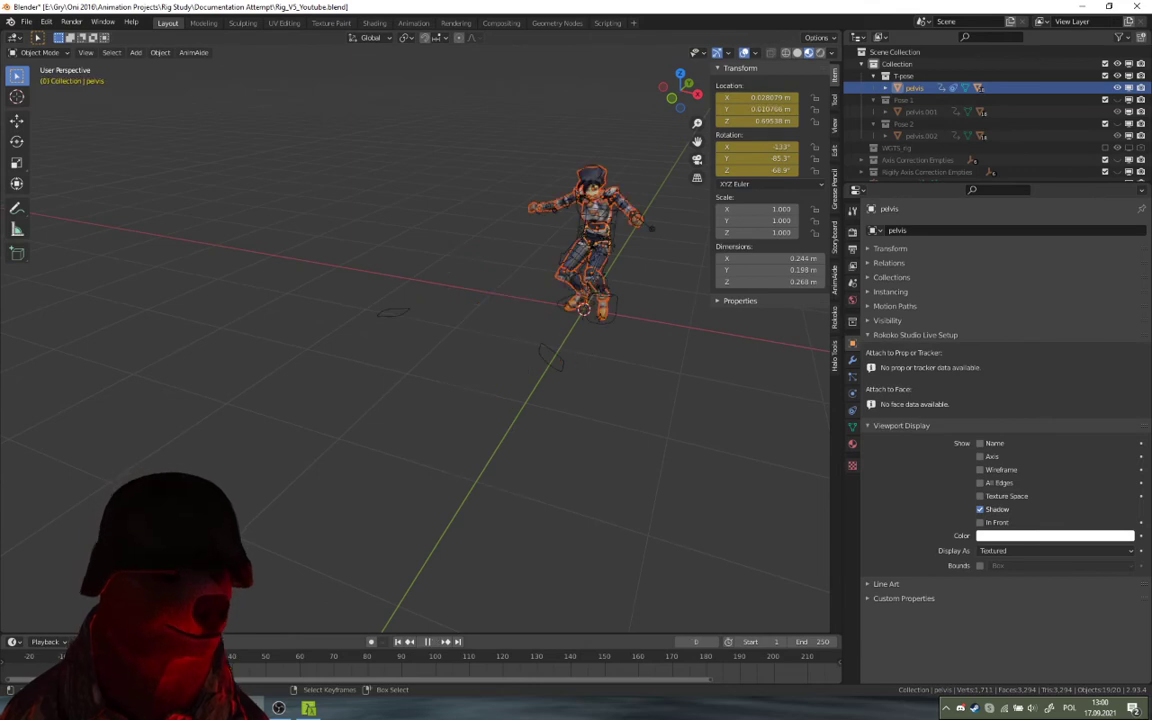
{"action": "key", "text": "space"}
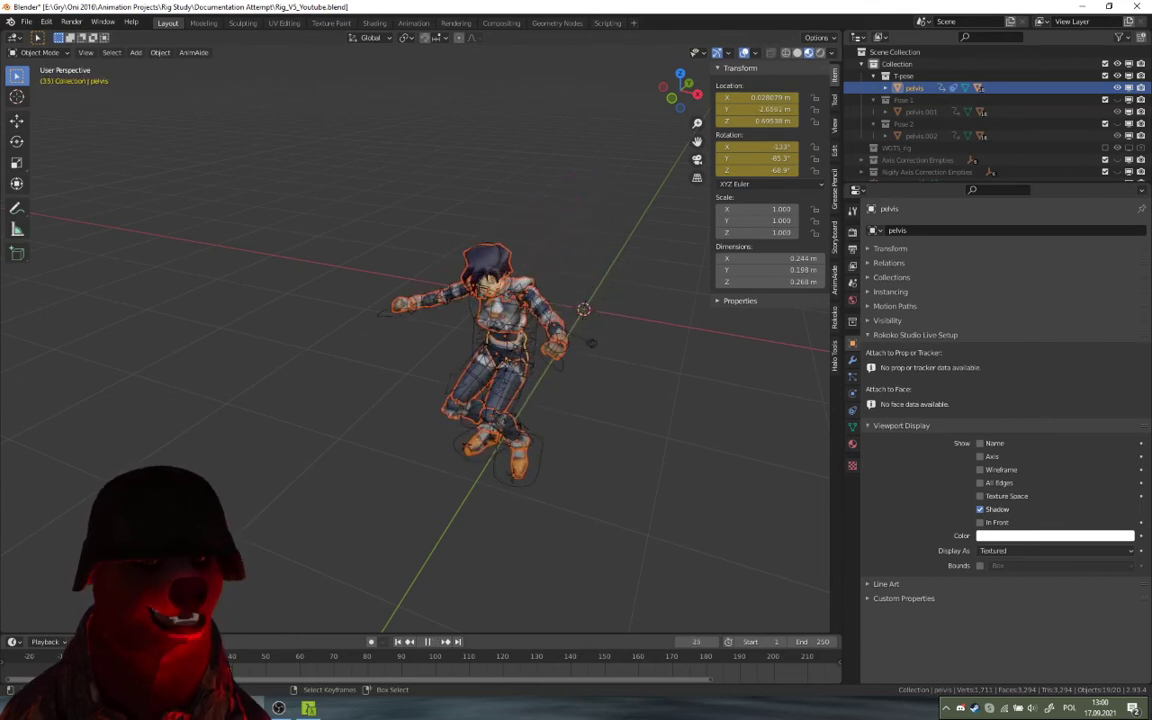
{"action": "key", "text": "space"}
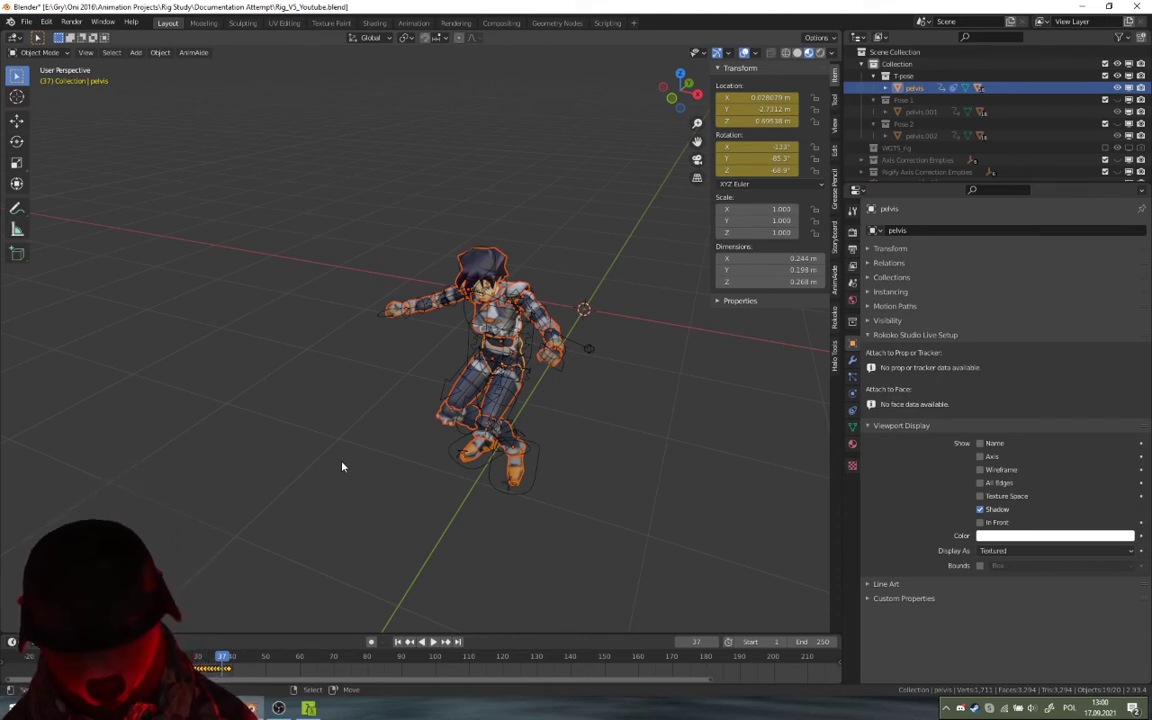
Compare the keyframes of the rig with those of the pelvis hierarchy around the end of the animation
{"action": "left_click", "coordinate": [527, 356]}
{"action": "left_click_drag", "start_coordinate": [221, 657], "coordinate": [97, 657]}
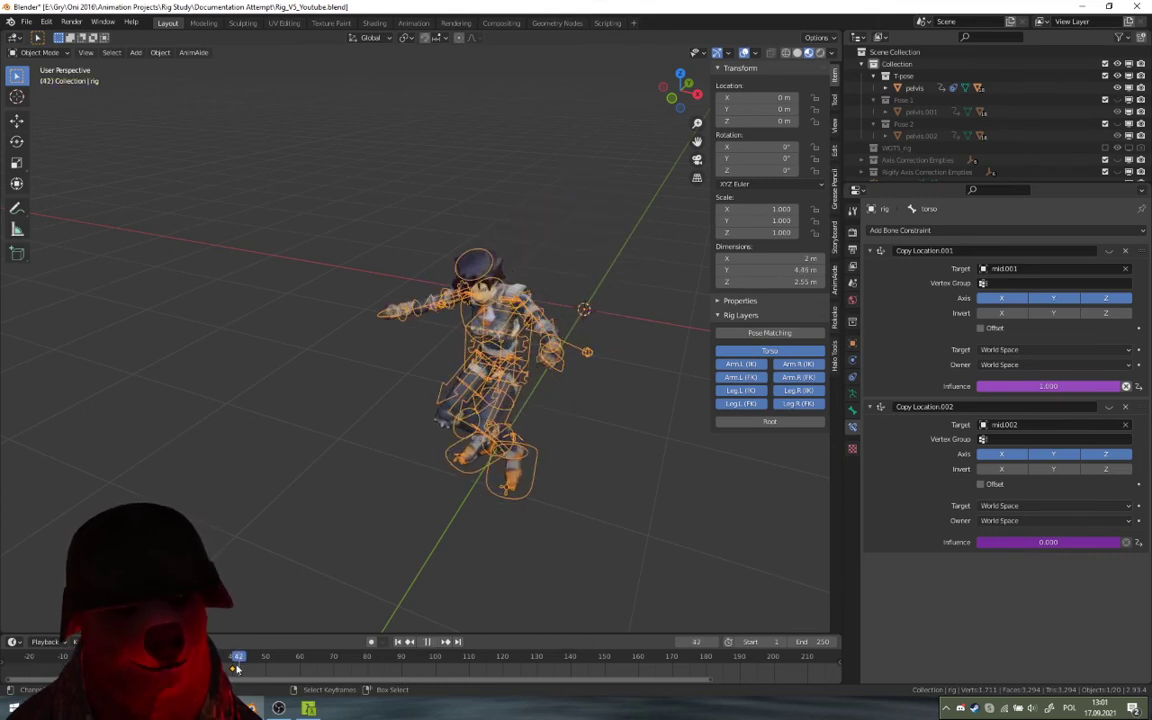
{"action": "key", "text": "Escape"}
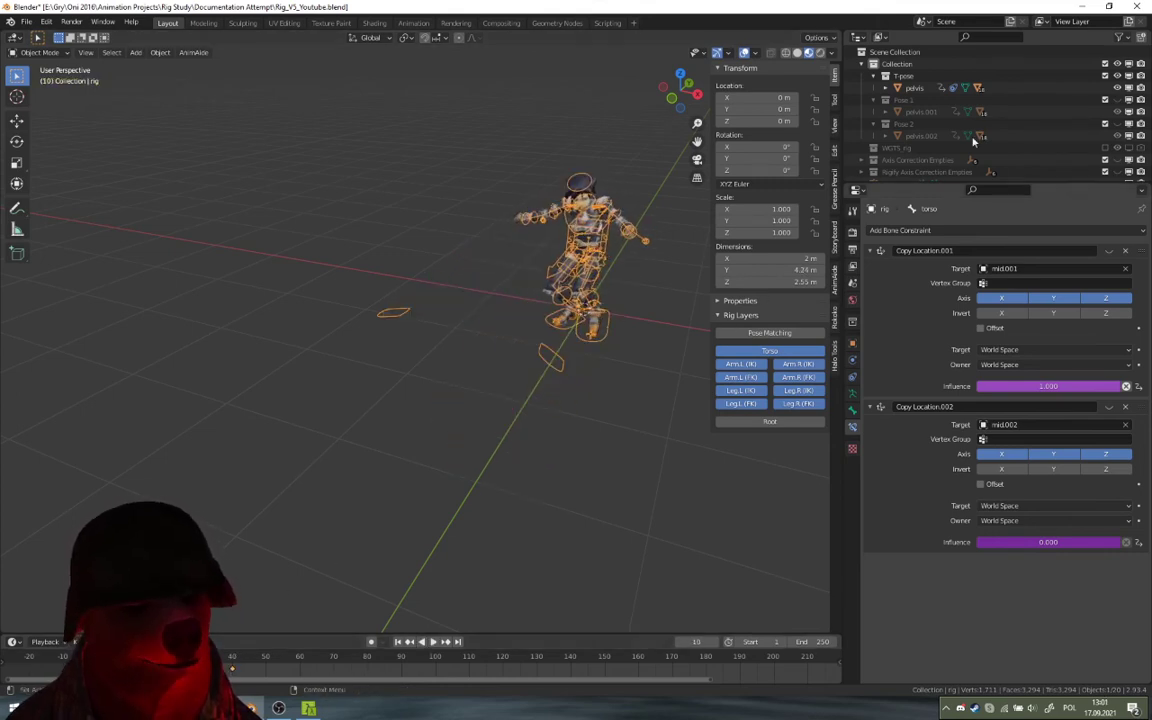
{"action": "left_click", "coordinate": [917, 92]}
{"action": "right_click", "coordinate": [917, 92]}
{"action": "left_click", "coordinate": [906, 119]}
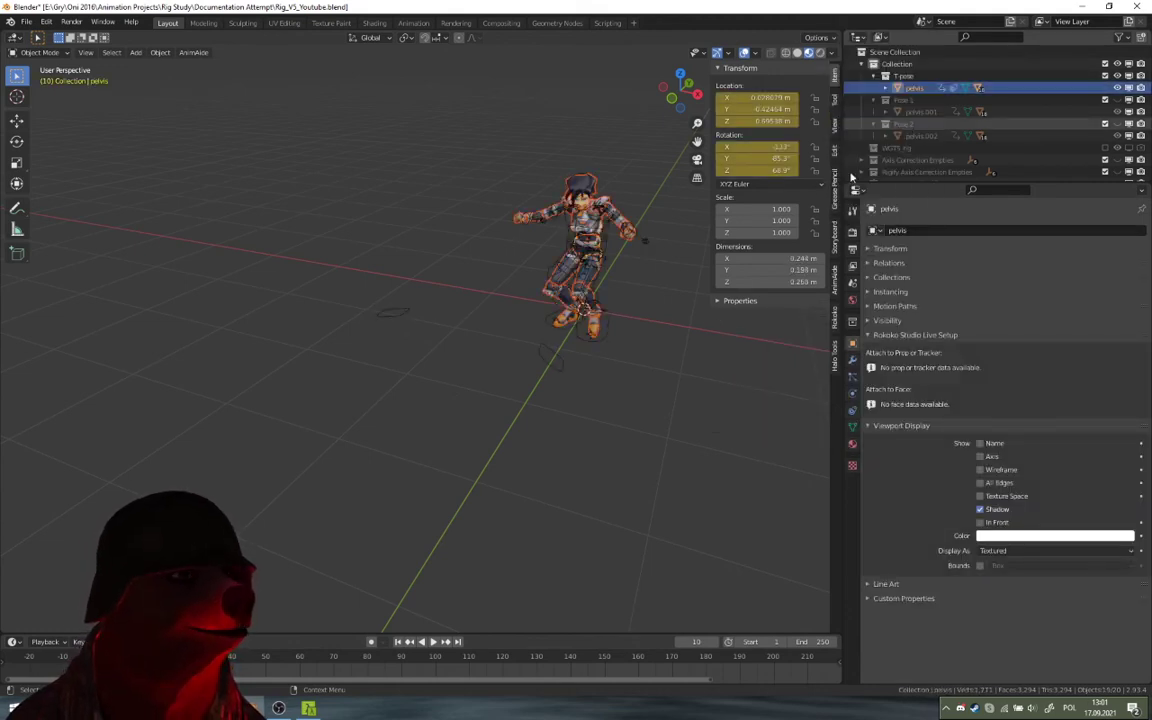
{"action": "key", "text": "space"}
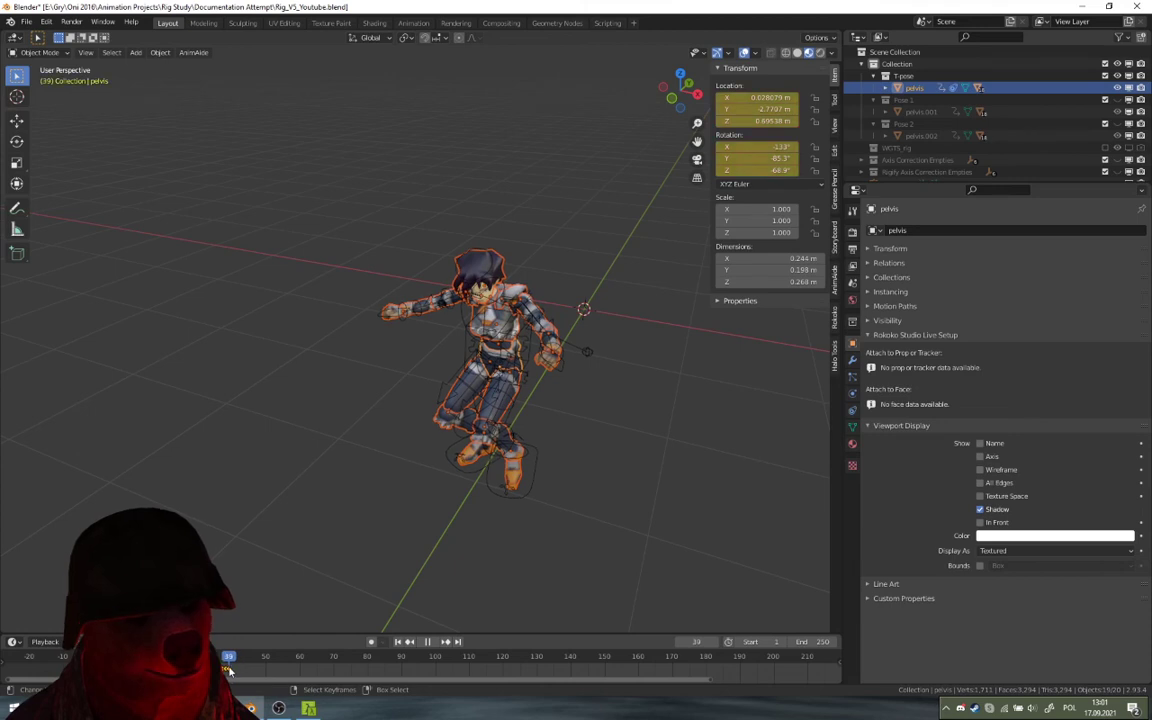
{"action": "key", "text": "Escape"}
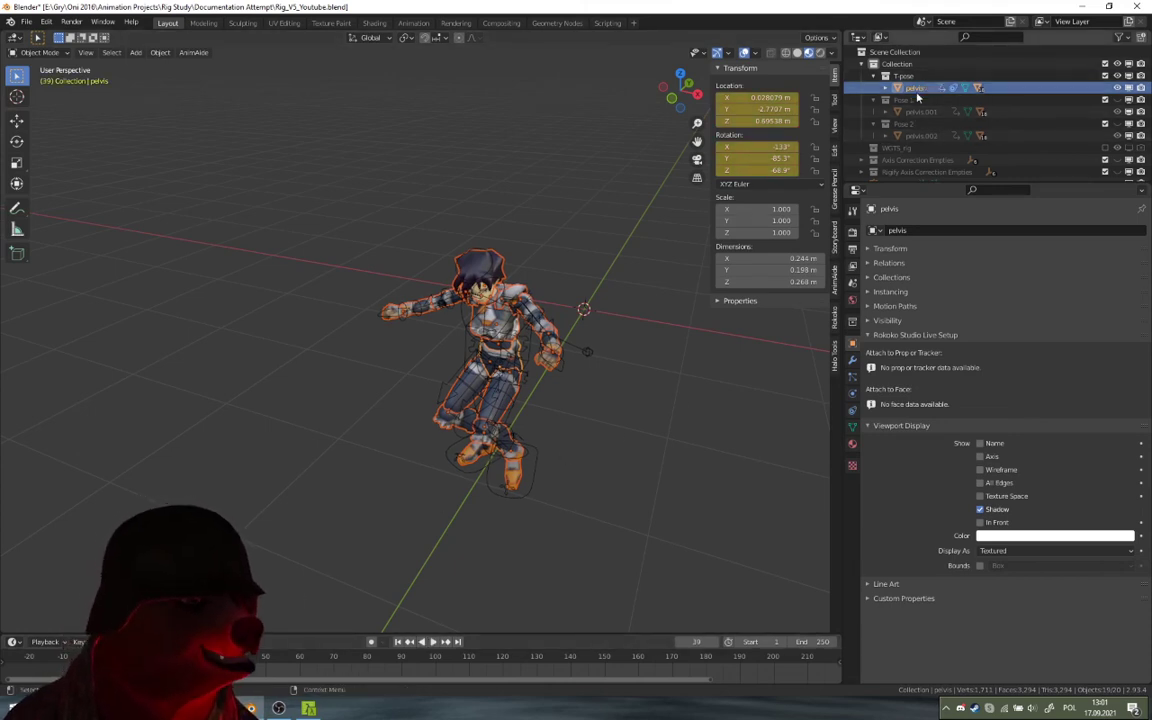
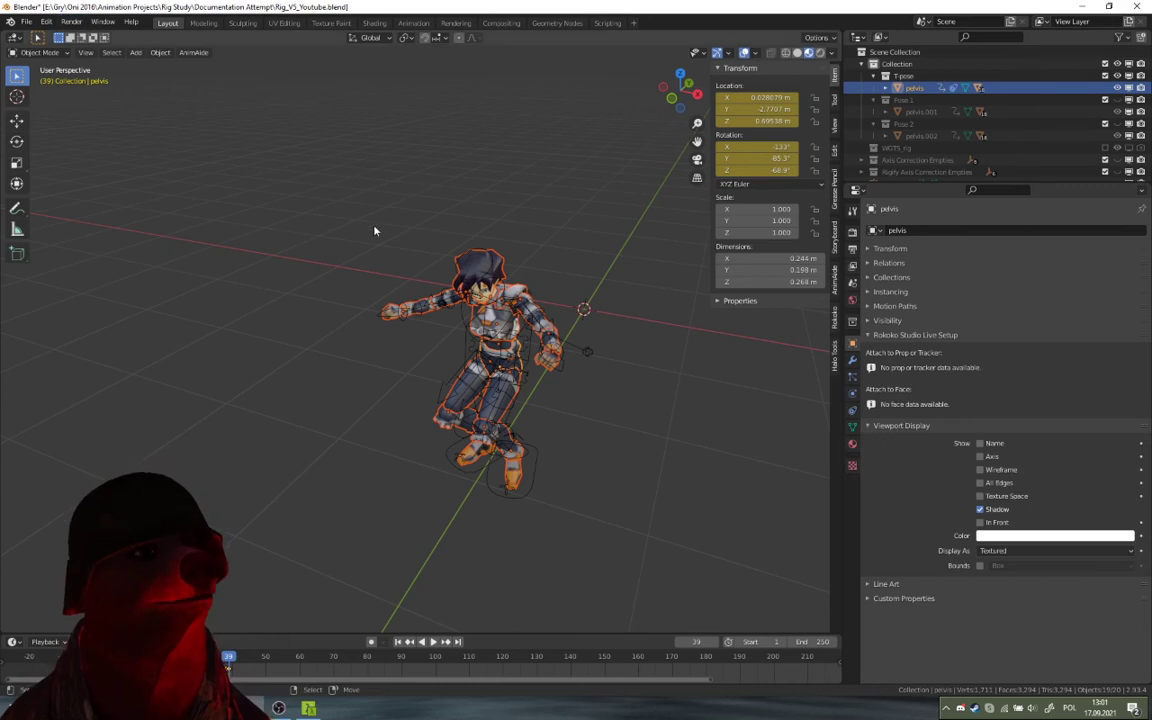
Select only the pelvis and examine its object constraints that target the rig
{"action": "middle_click_drag", "start_coordinate": [375, 231], "coordinate": [368, 231]}
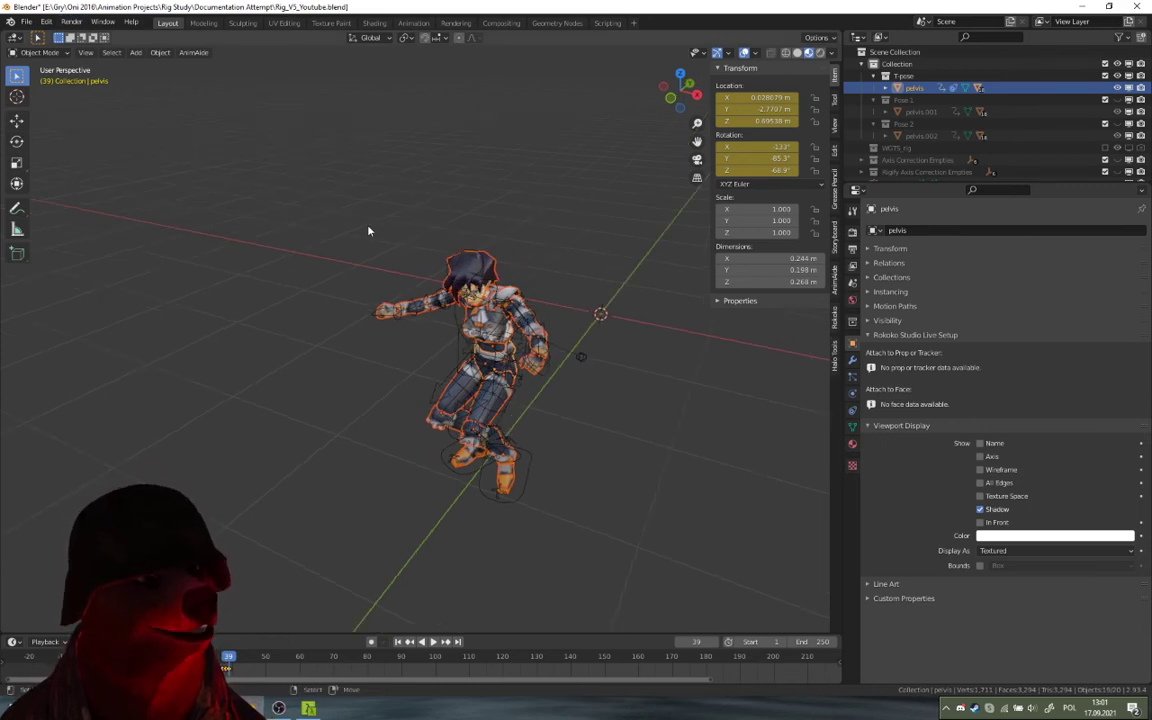
{"action": "middle_click_drag", "start_coordinate": [528, 228], "coordinate": [530, 335]}
{"action": "left_click", "coordinate": [530, 338]}
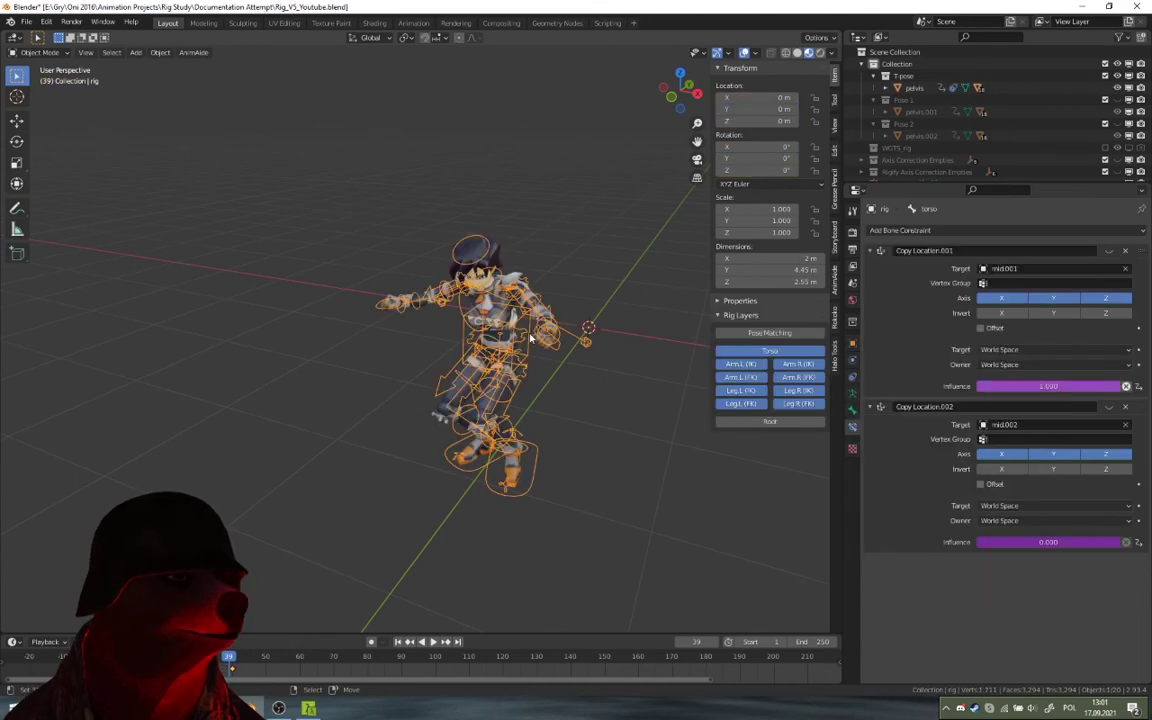
{"action": "middle_click_drag", "start_coordinate": [530, 338], "coordinate": [407, 350]}
{"action": "left_click", "coordinate": [407, 347]}
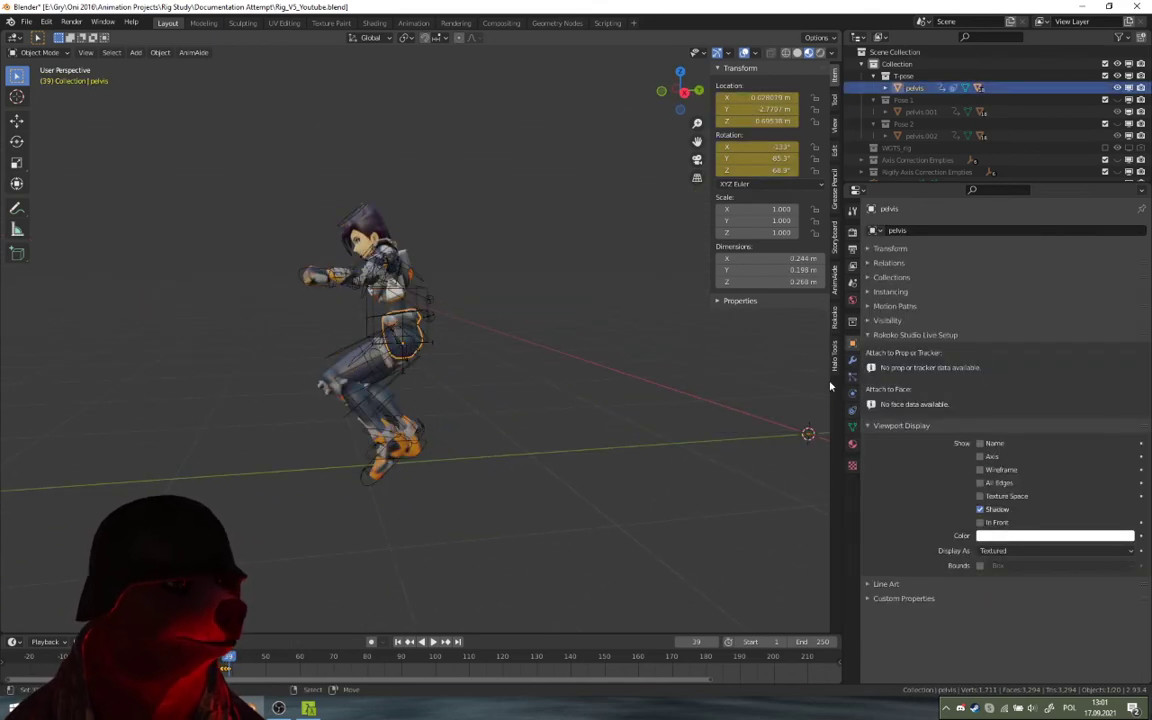
{"action": "left_click", "coordinate": [852, 411]}
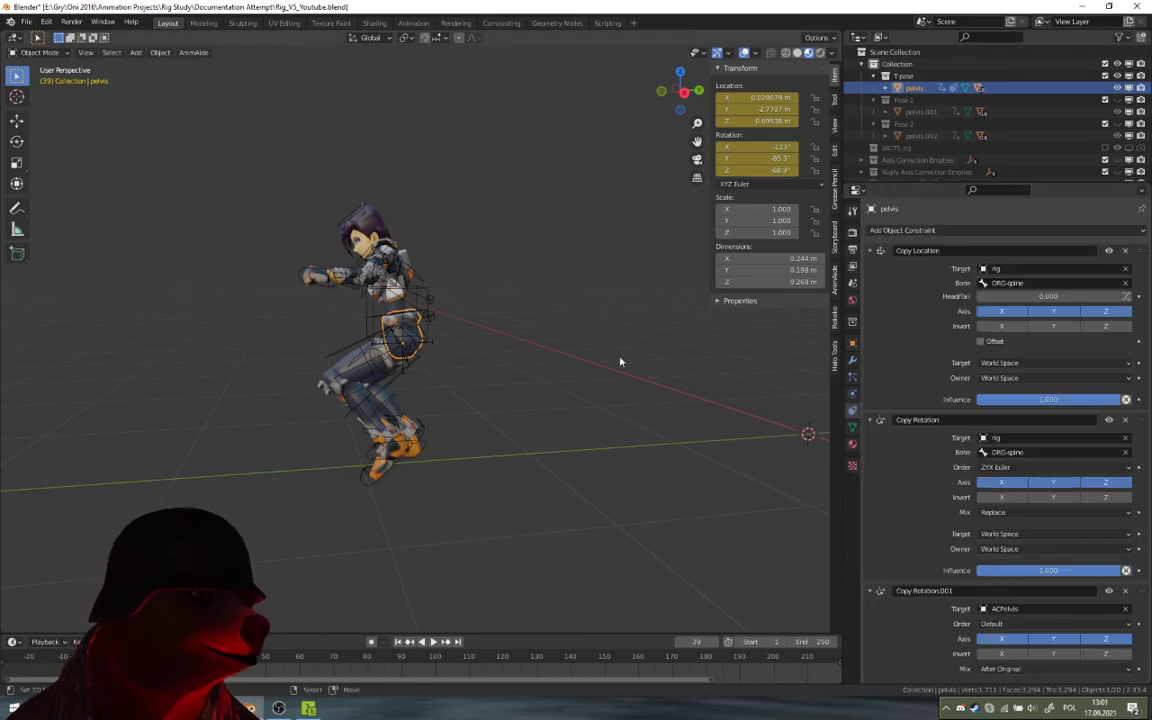
Select the whole hierarchy of the pelvis object in the T-pose collection again
{"action": "middle_click_drag", "start_coordinate": [438, 347], "coordinate": [508, 339]}
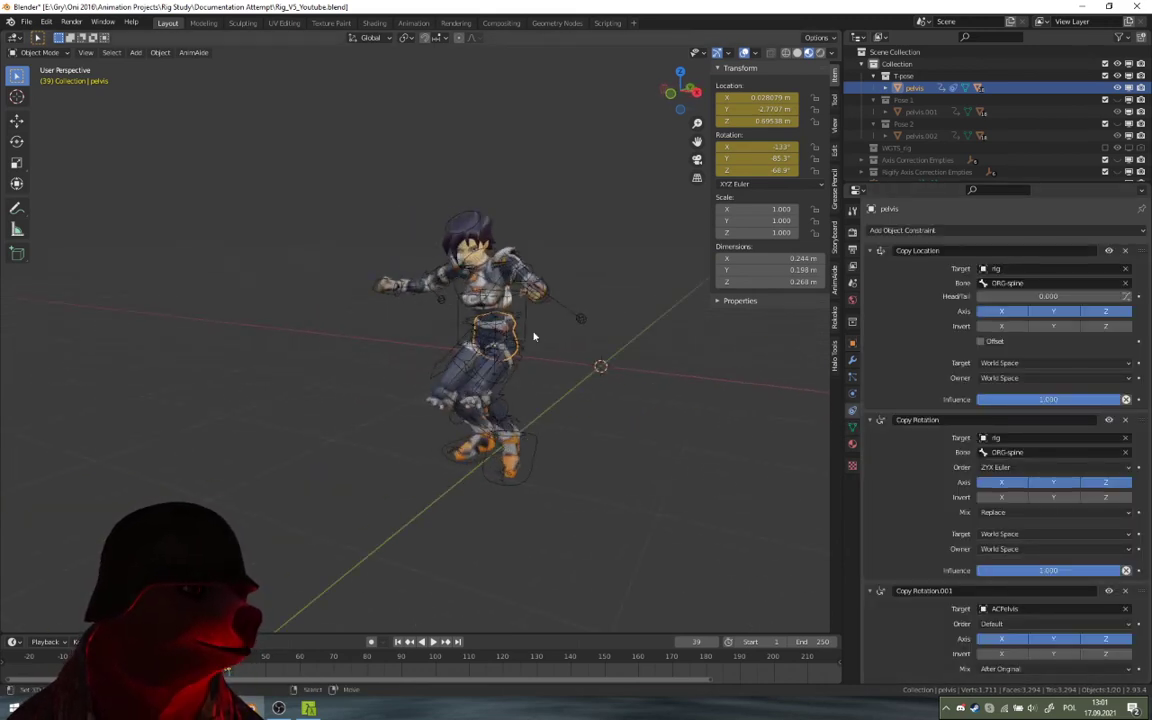
{"action": "left_click", "coordinate": [533, 334]}
{"action": "left_click", "coordinate": [507, 345]}
{"action": "left_click", "coordinate": [508, 335]}
{"action": "left_click", "coordinate": [508, 328]}
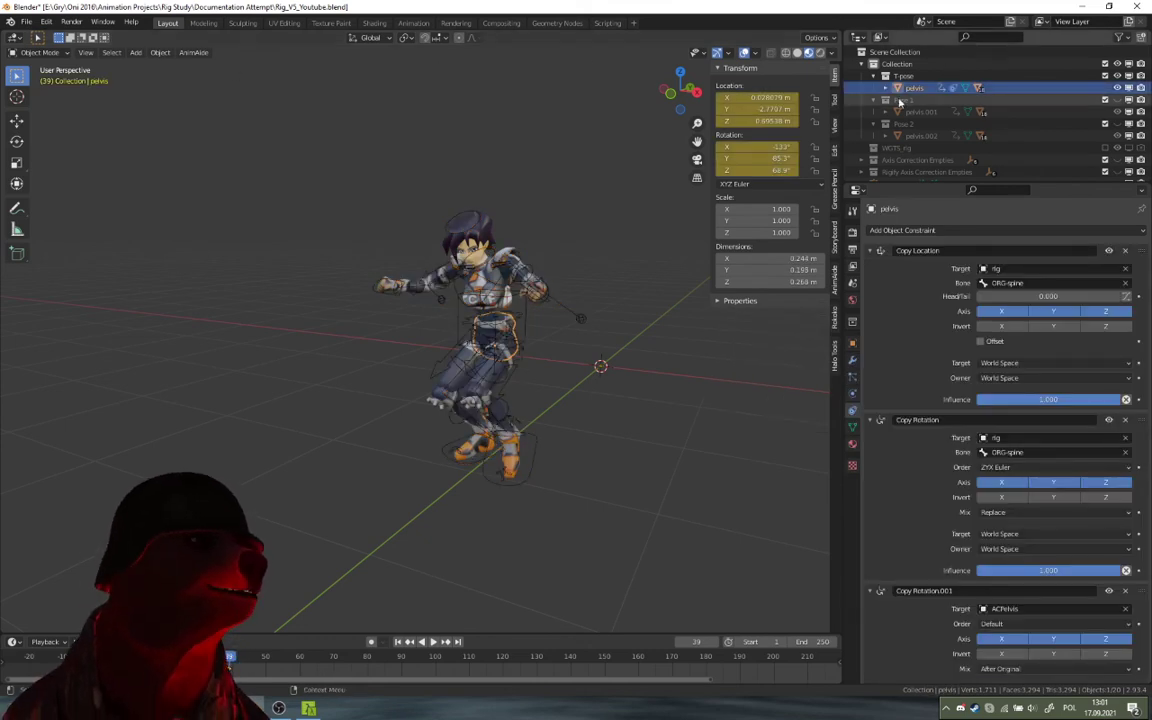
{"action": "right_click", "coordinate": [901, 90]}
{"action": "left_click", "coordinate": [882, 119]}
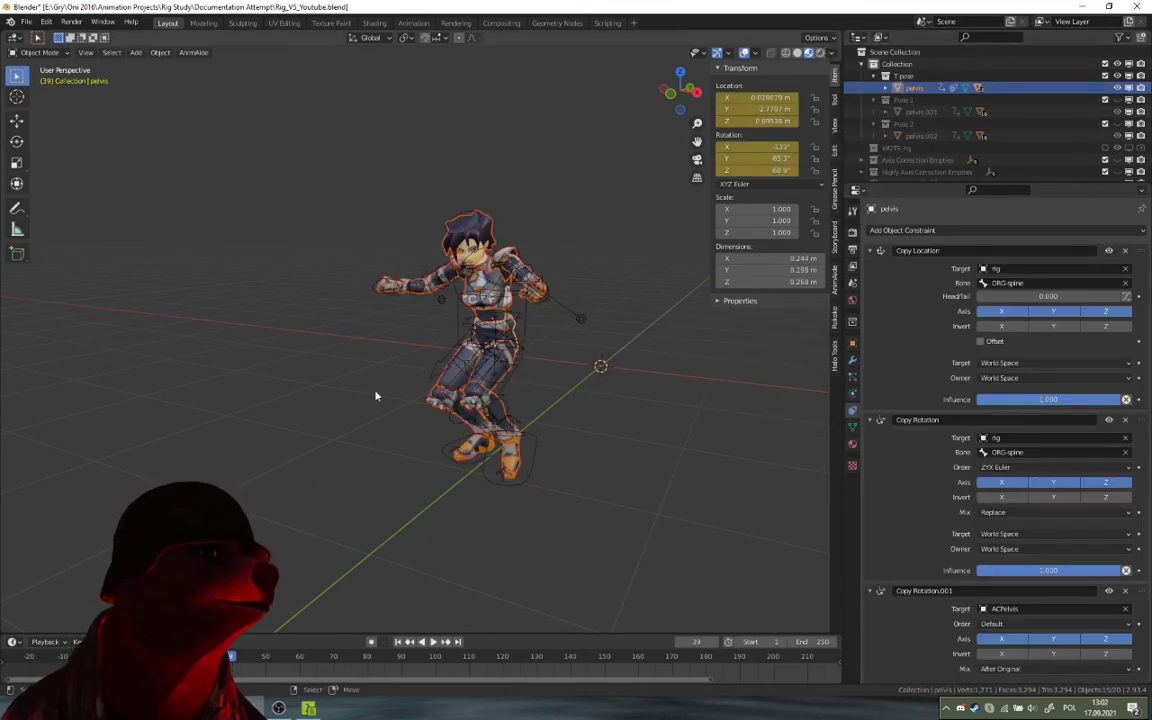
Switch to the browser, read the wiki's workflow step on the ObjectConstraintEnabler script, and return to Blender
{"action": "left_click", "coordinate": [220, 708]}
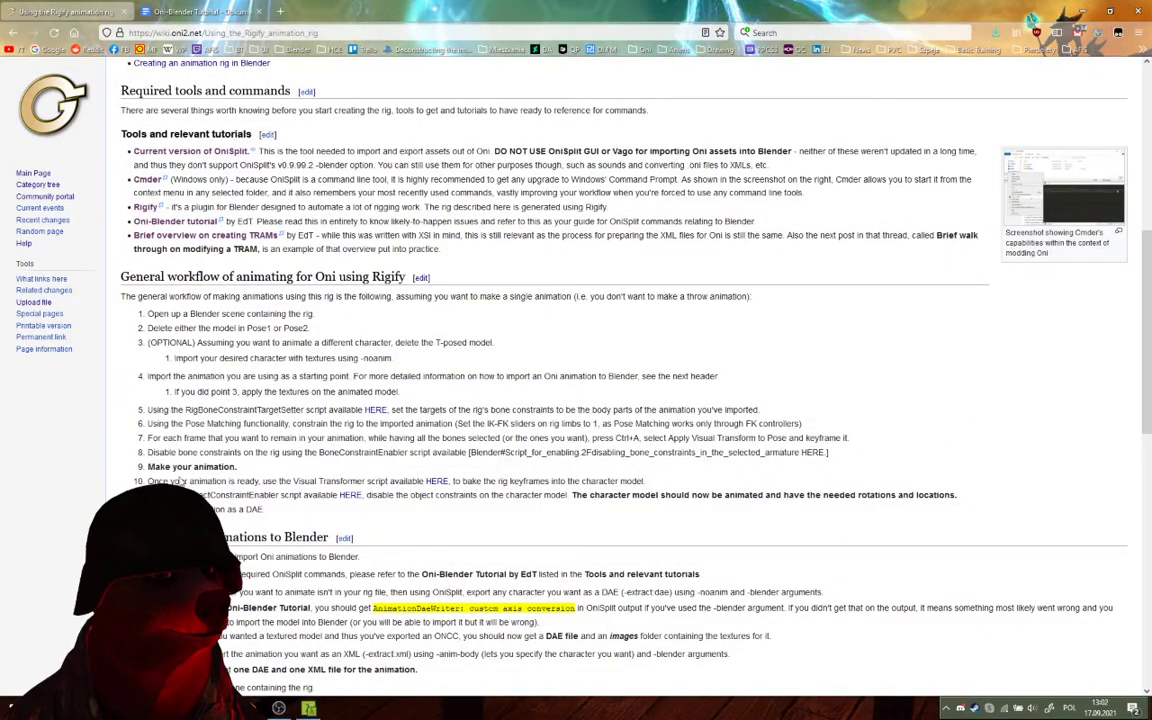
{"action": "triple_click", "coordinate": [658, 495]}
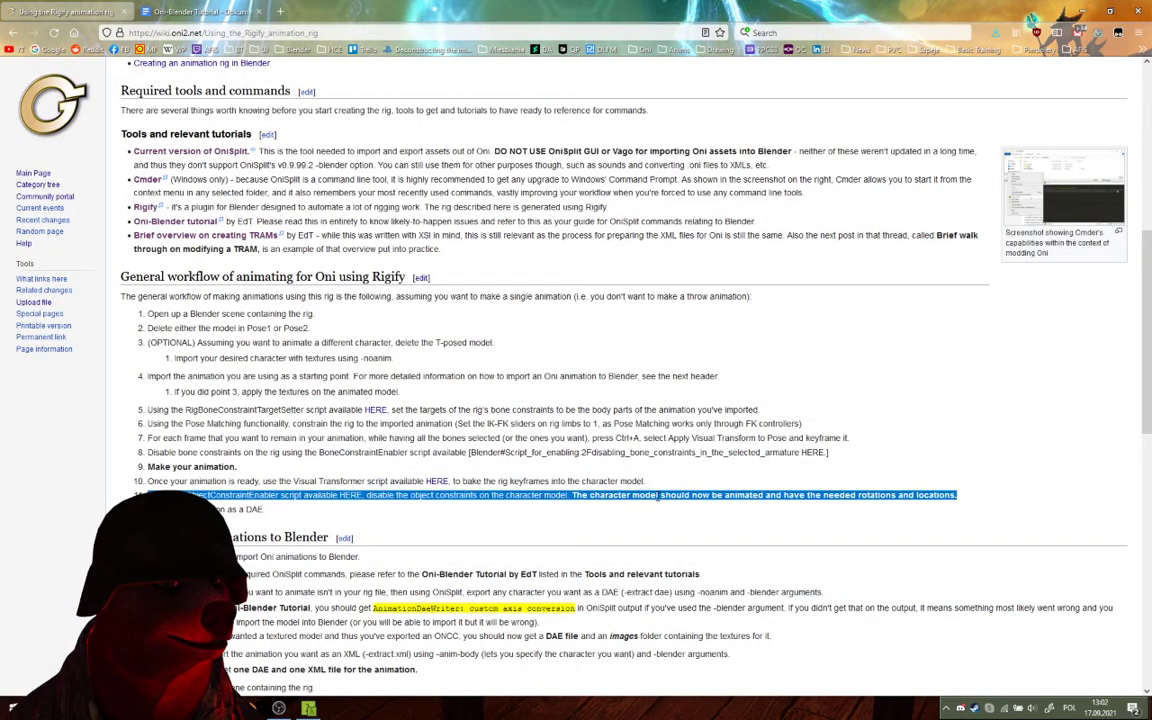
{"action": "left_click", "coordinate": [657, 496]}
{"action": "left_click", "coordinate": [258, 706]}
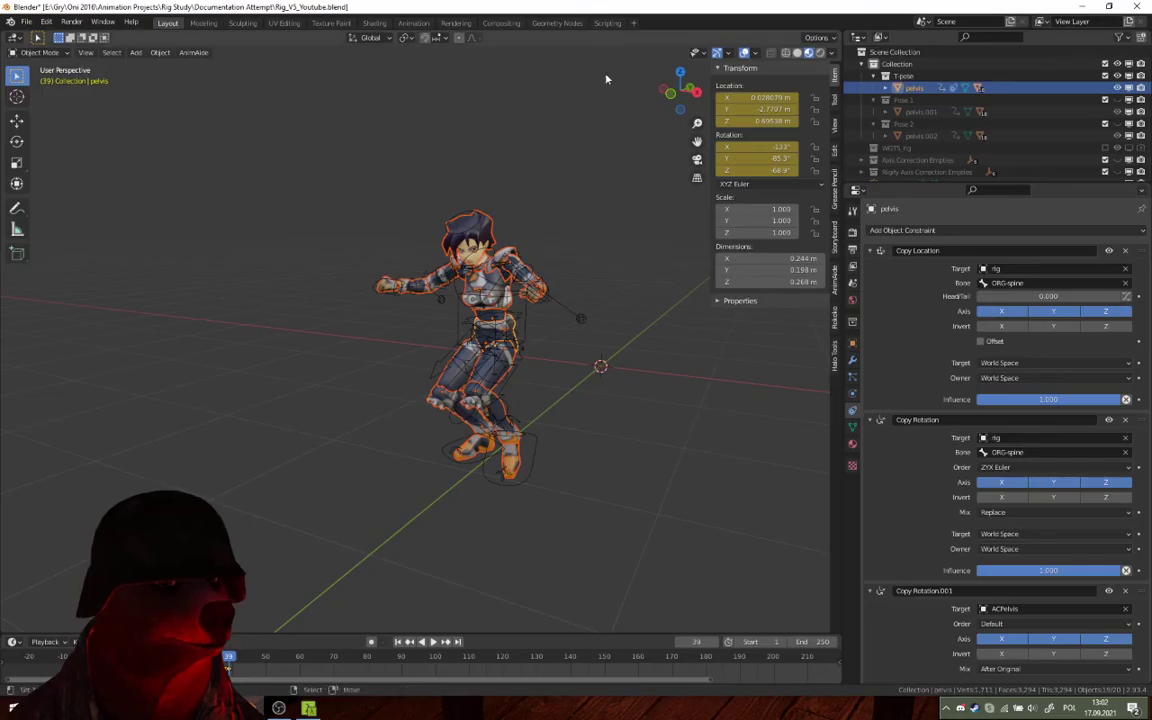
Load the ObjectConstraintEnabler script in the text editor and run it on the selected body parts
{"action": "left_click", "coordinate": [607, 22]}
{"action": "left_click", "coordinate": [487, 38]}
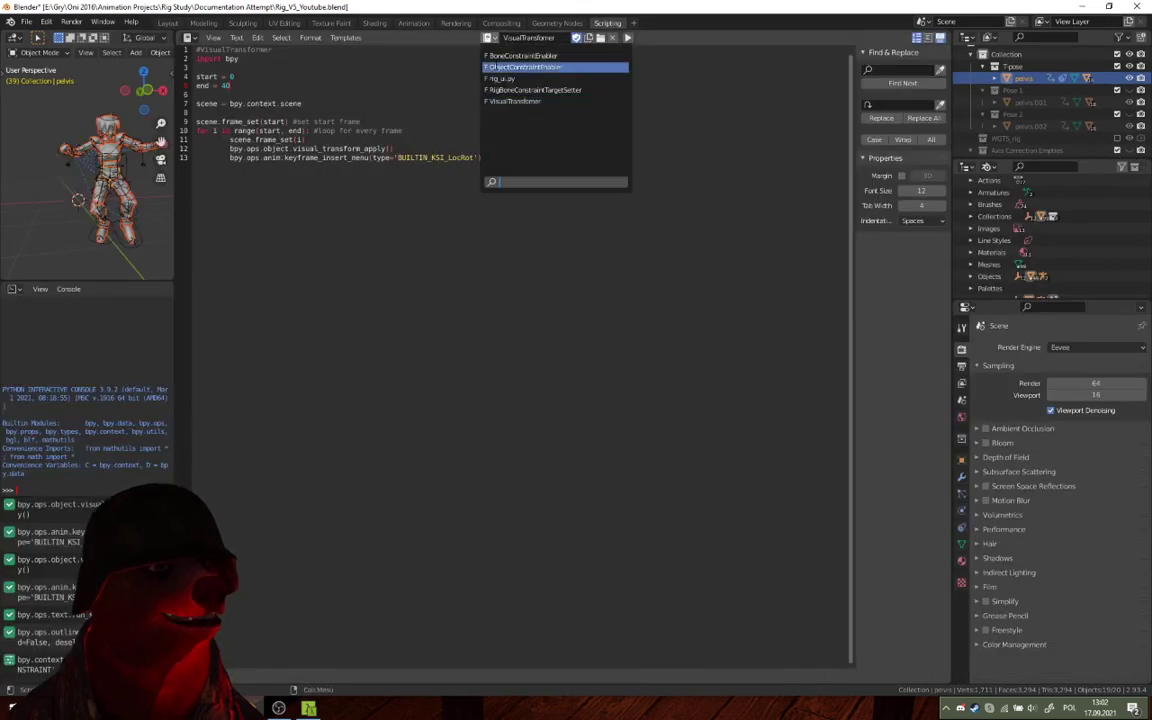
{"action": "left_click", "coordinate": [525, 67]}
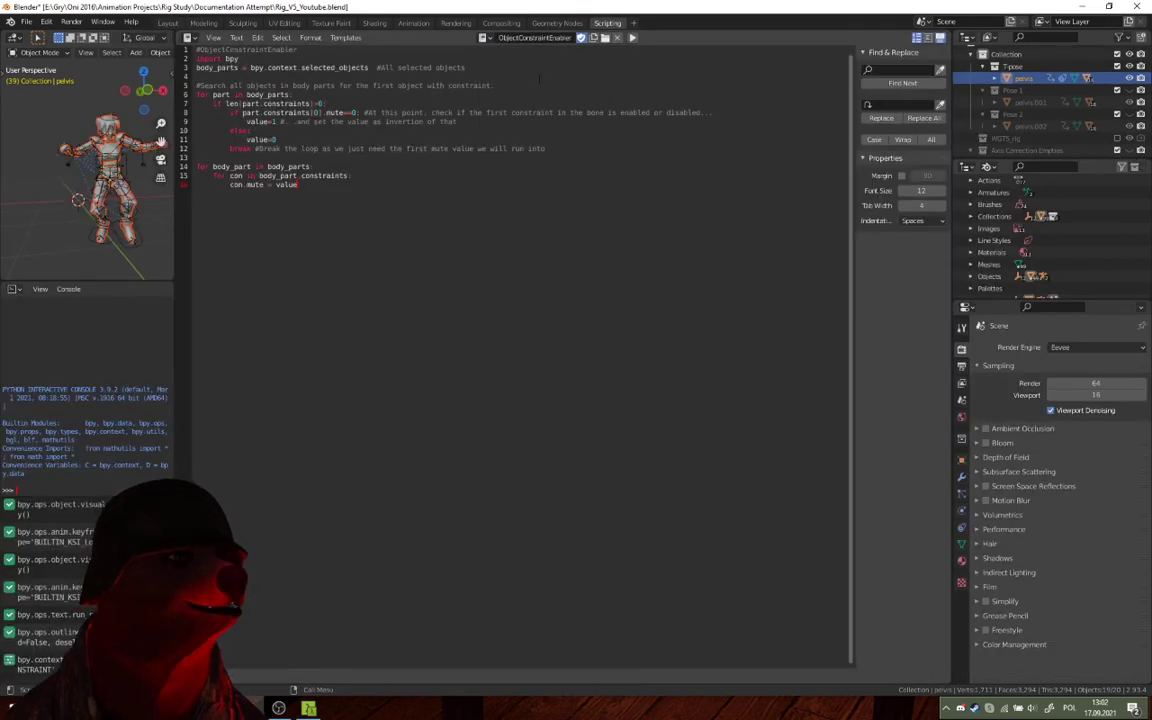
{"action": "left_click", "coordinate": [634, 40]}
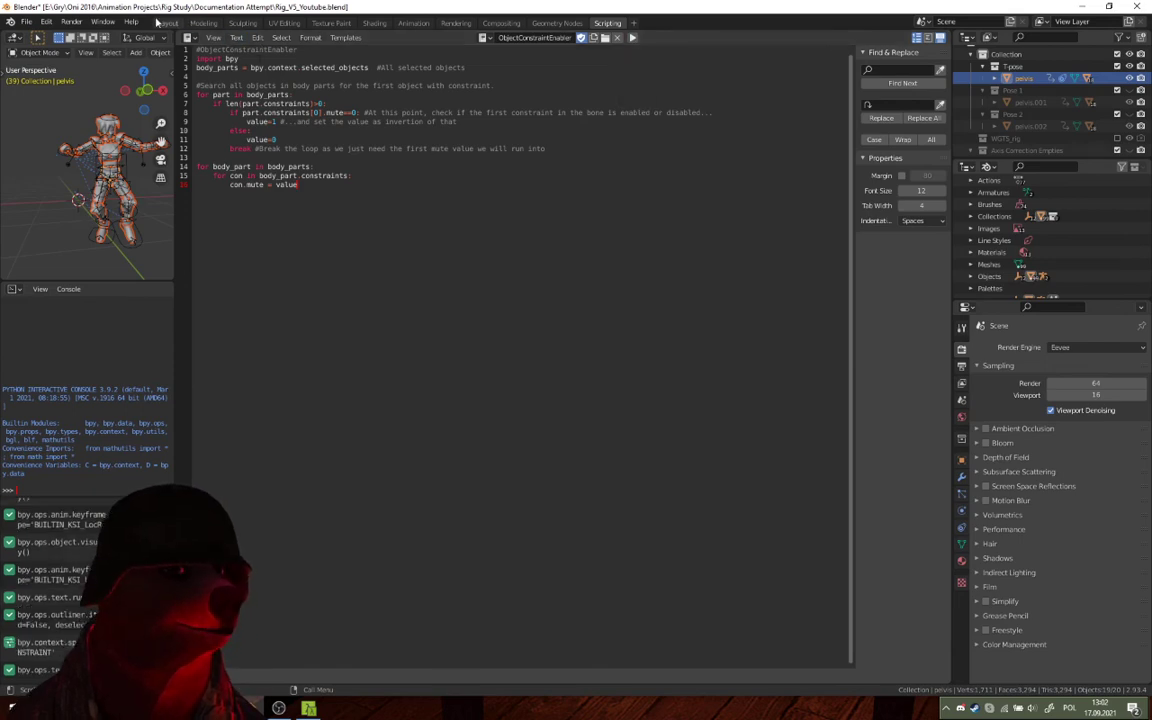
Try moving the selected character model away from the rig in the Layout workspace, then cancel the move
{"action": "left_click", "coordinate": [165, 23]}
{"action": "key", "text": "g"}
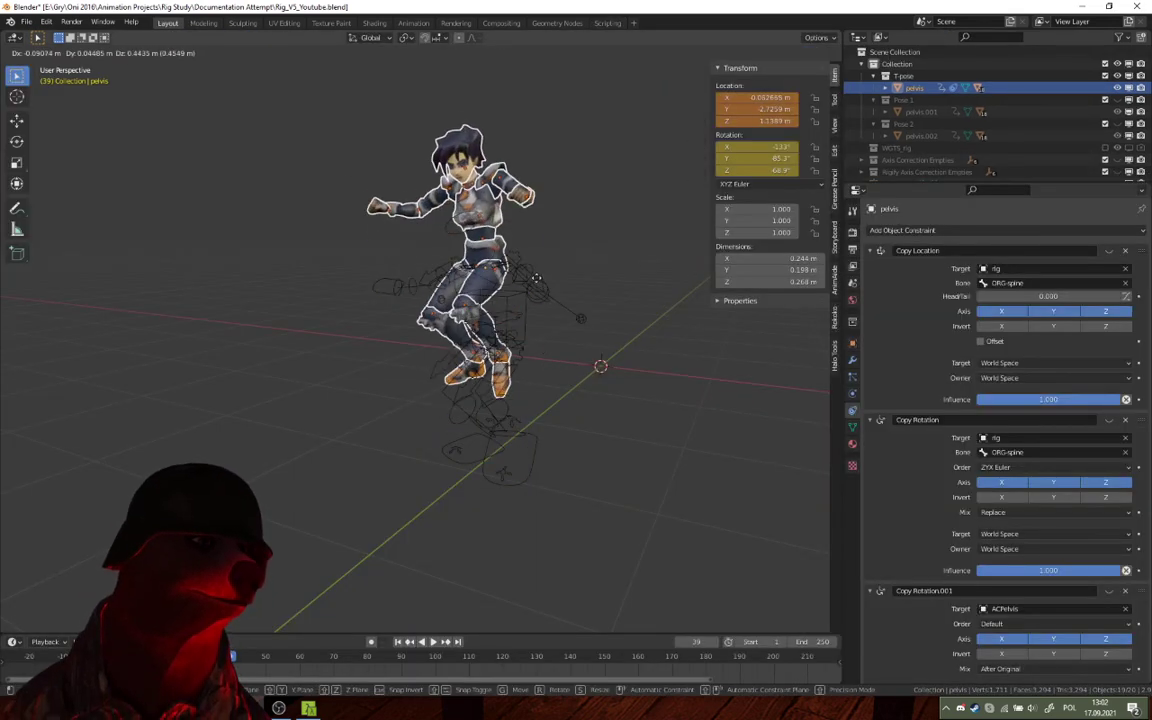
{"action": "right_click", "coordinate": [510, 287]}
Hide the rig and test-move the pelvis on its own, cancelling the move
{"action": "middle_click_drag", "start_coordinate": [524, 296], "coordinate": [463, 372]}
{"action": "left_click", "coordinate": [469, 368]}
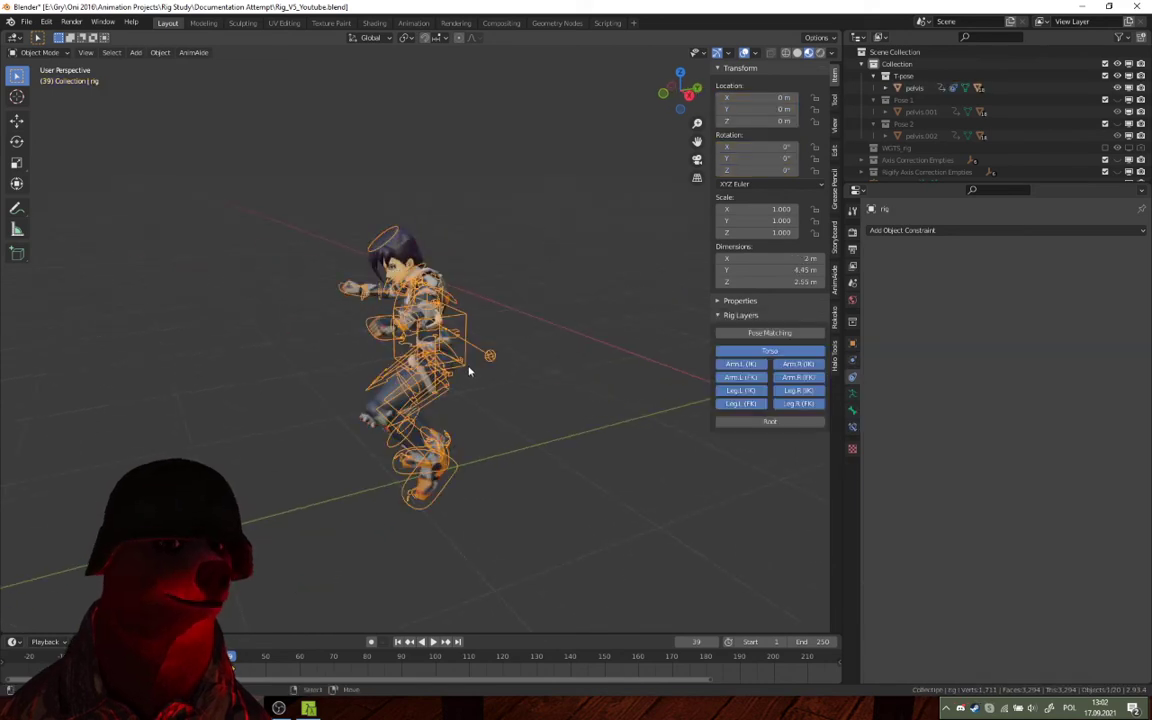
{"action": "key", "text": "alt+a"}
{"action": "left_click", "coordinate": [443, 369]}
{"action": "key", "text": "g"}
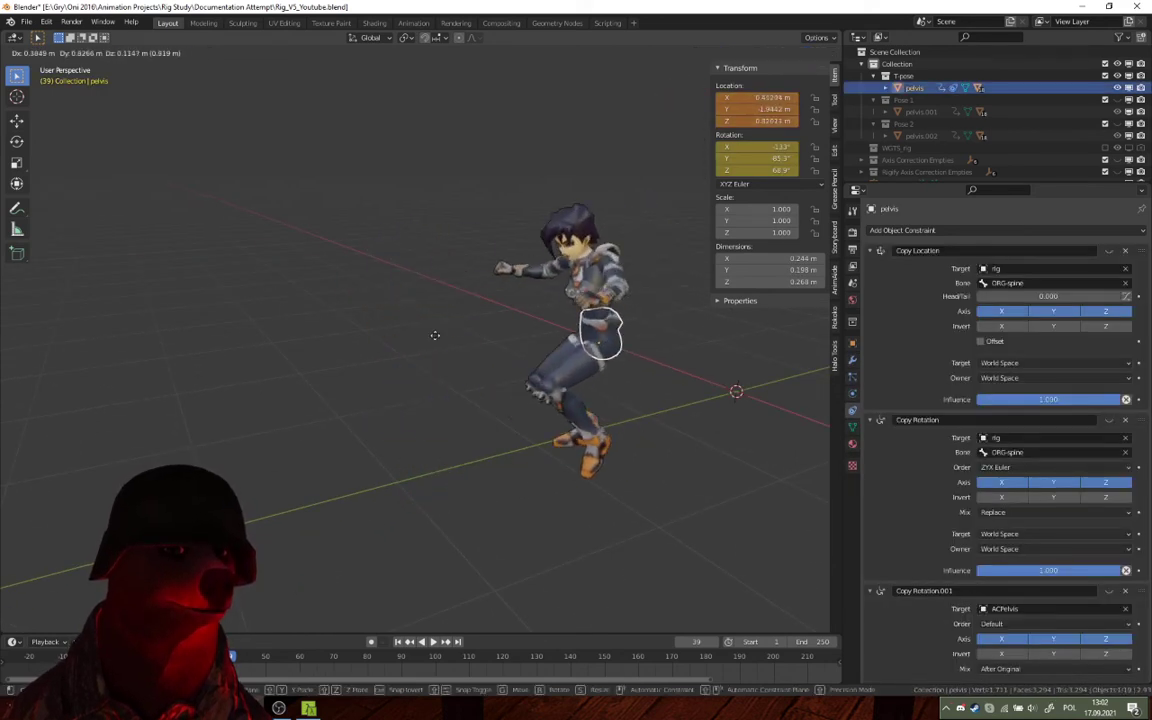
{"action": "right_click", "coordinate": [489, 323]}
{"action": "middle_click_drag", "start_coordinate": [489, 323], "coordinate": [458, 339]}
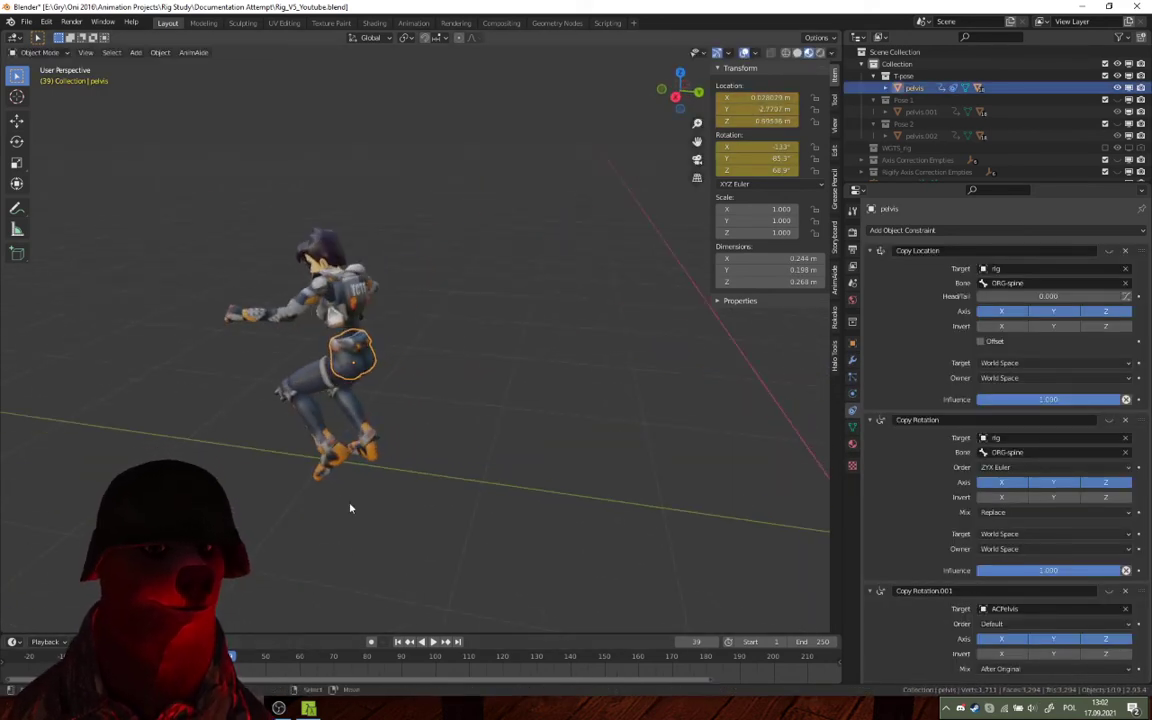
Try moving the pelvis along the Y axis, then cancel the move
{"action": "key", "text": "g"}
{"action": "key", "text": "y"}
{"action": "right_click", "coordinate": [416, 432]}
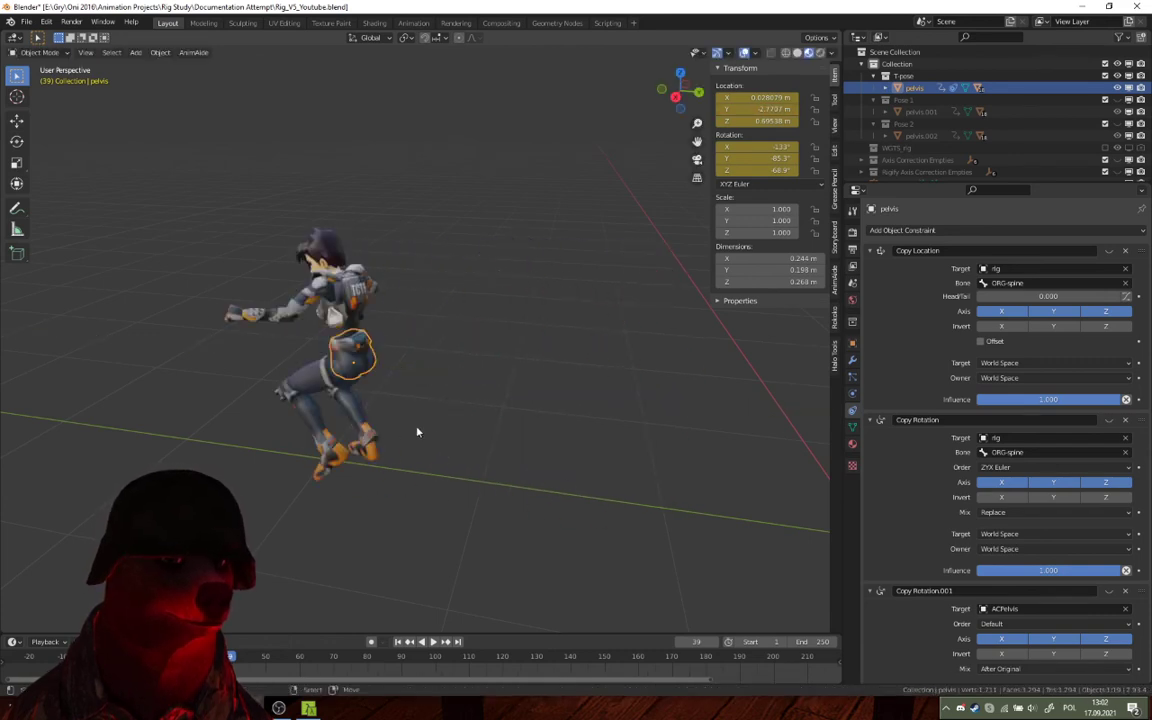
Select all visible body parts of the character model
{"action": "middle_click_drag", "start_coordinate": [416, 432], "coordinate": [501, 419]}
{"action": "key", "text": "a"}
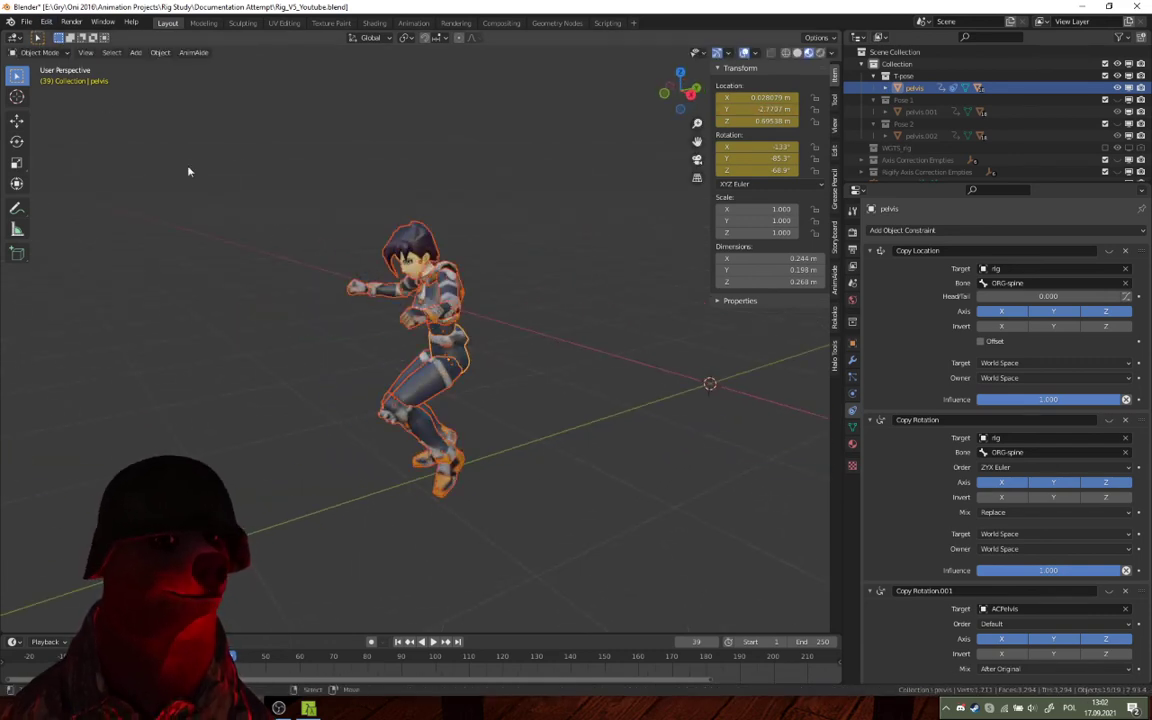
{"action": "middle_click_drag", "start_coordinate": [322, 226], "coordinate": [409, 254]}
{"action": "left_click_drag", "start_coordinate": [368, 198], "coordinate": [677, 544]}
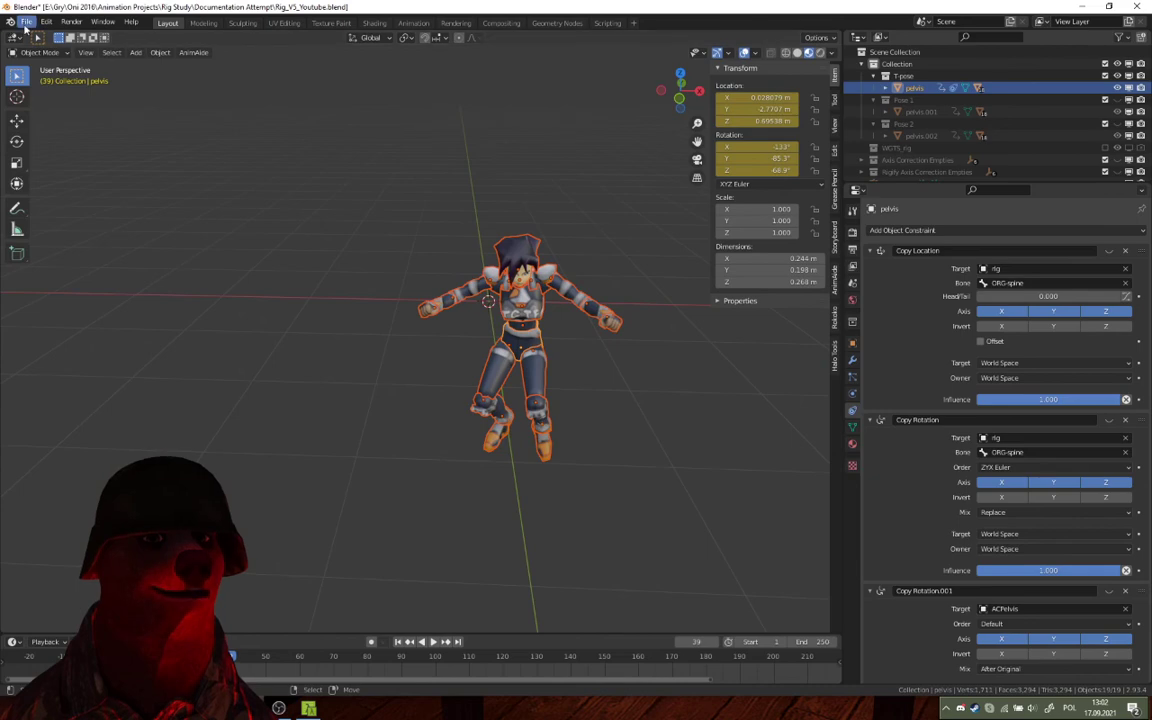
{"action": "left_click", "coordinate": [25, 21]}
{"action": "mouse_move", "coordinate": [100, 195]}
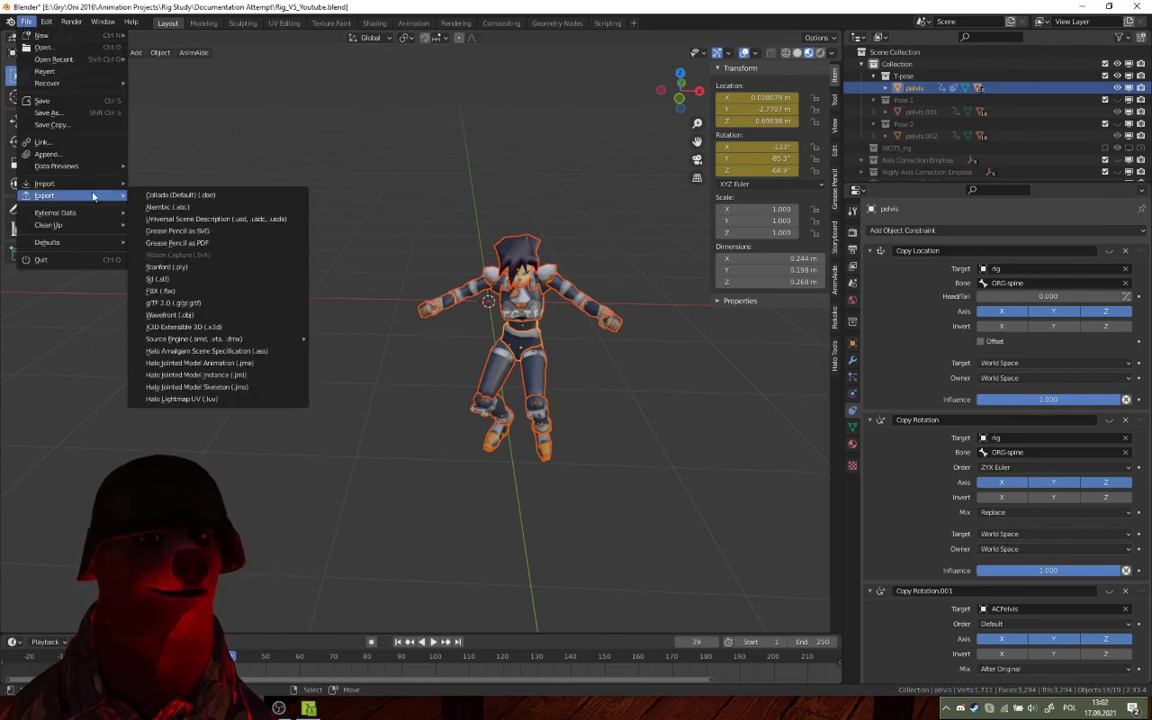
{"action": "left_click", "coordinate": [175, 194]}
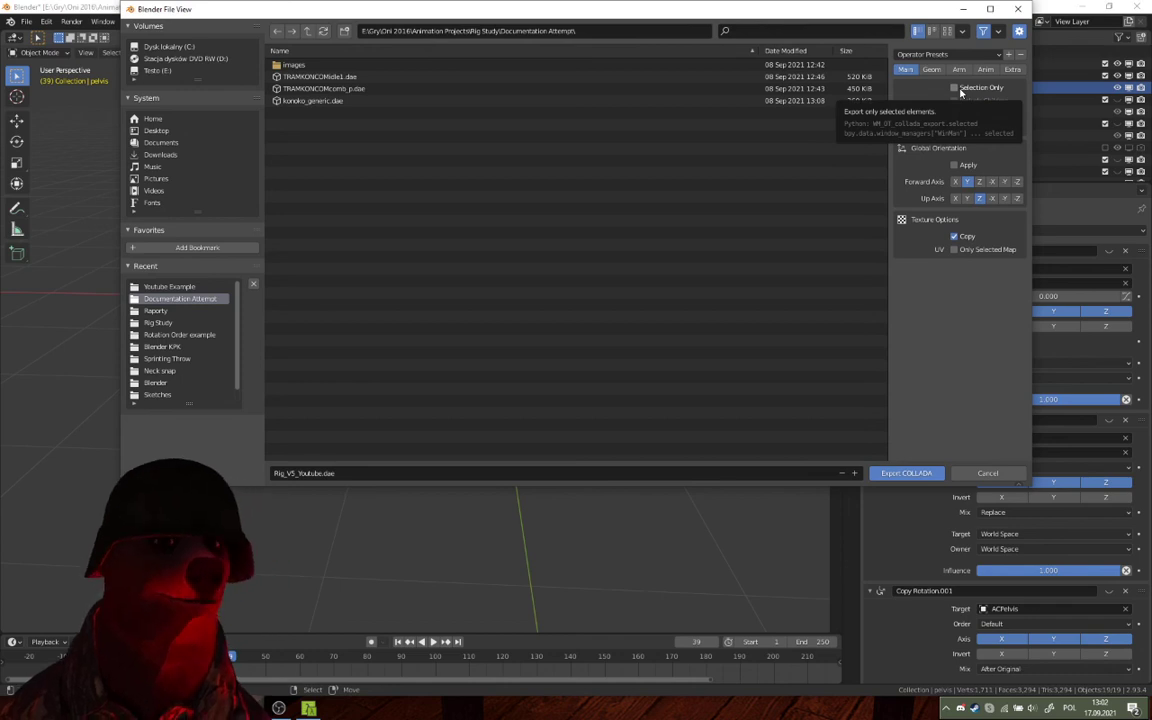
{"action": "left_click", "coordinate": [1001, 475]}
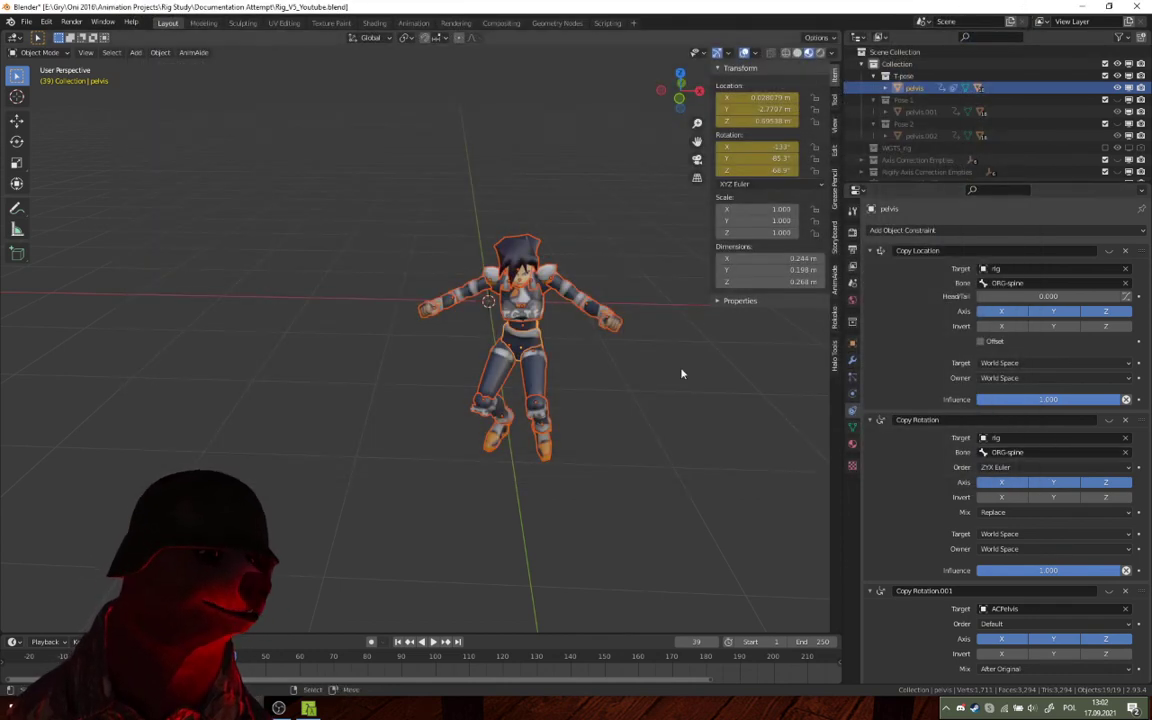
Set up a Collada export with Selection Only enabled and the animation key type set to Curves
{"action": "left_click", "coordinate": [26, 21]}
{"action": "mouse_move", "coordinate": [92, 195]}
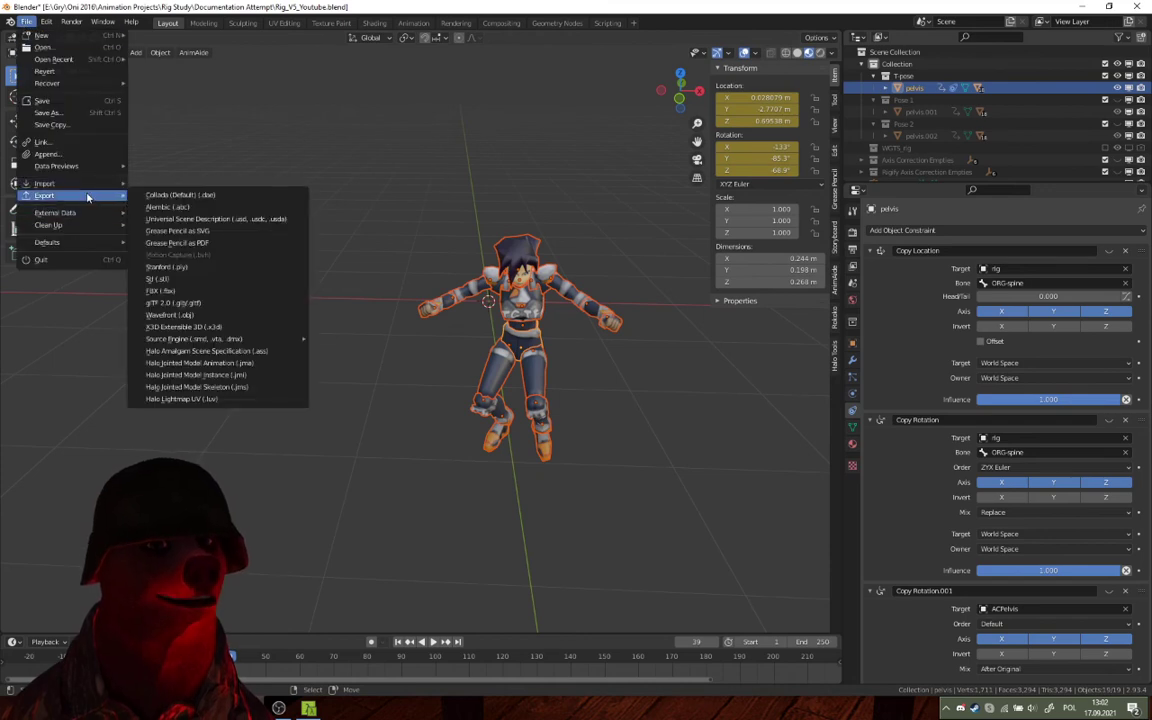
{"action": "left_click", "coordinate": [160, 194]}
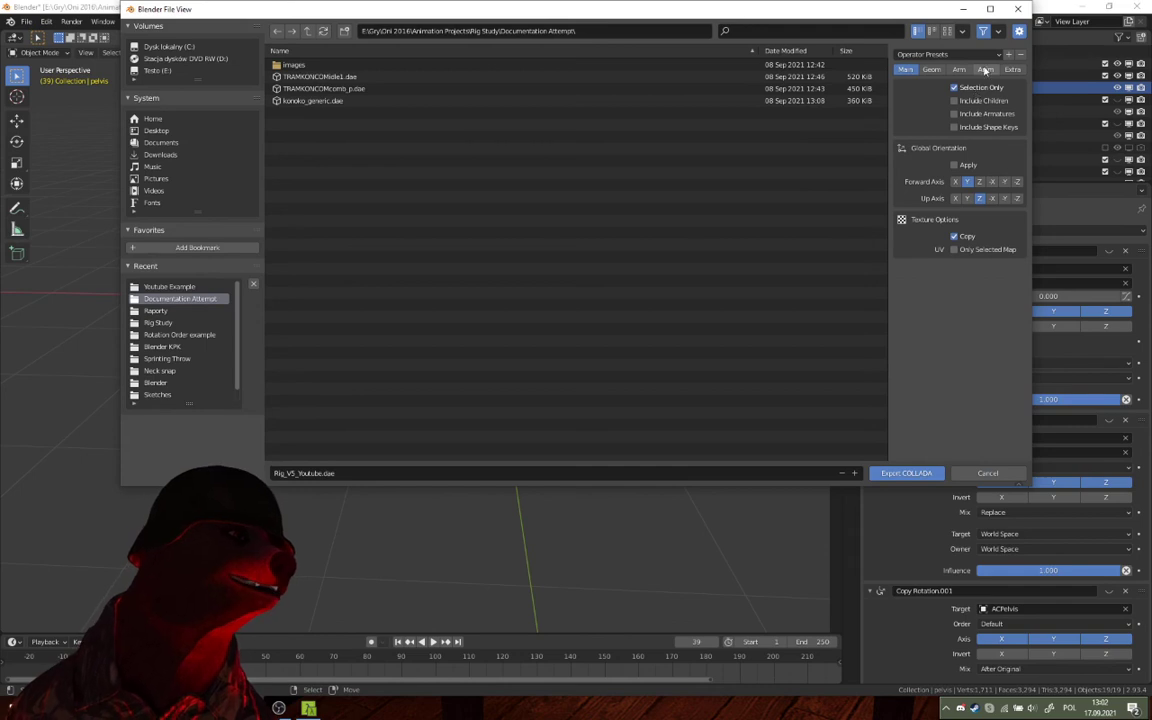
{"action": "left_click", "coordinate": [982, 70]}
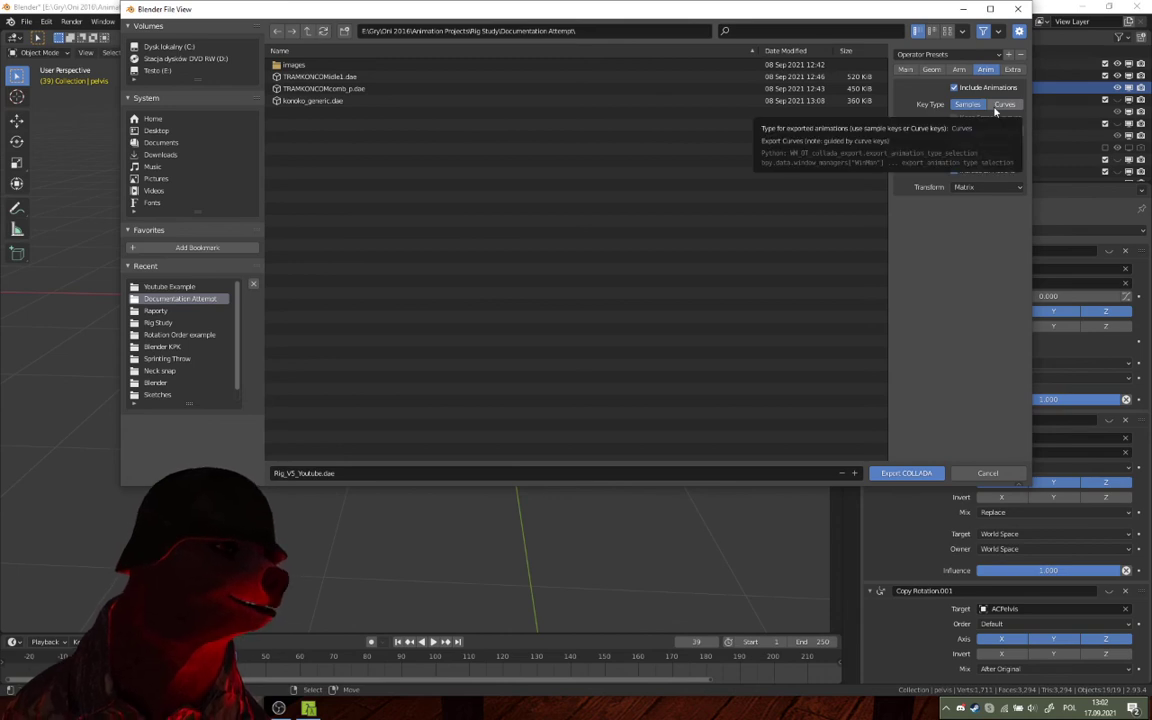
{"action": "left_click", "coordinate": [995, 107]}
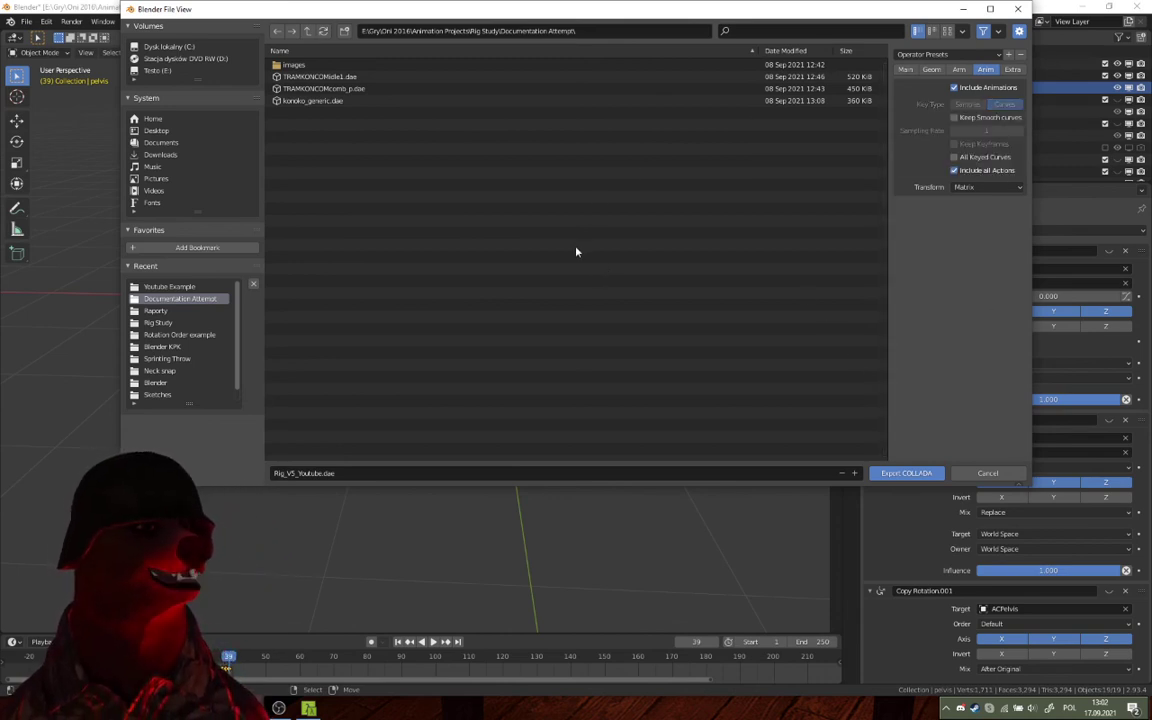
Export the selected body parts as Rig_V5_Youtube.dae into the Youtube Example folder
{"action": "left_click", "coordinate": [172, 287]}
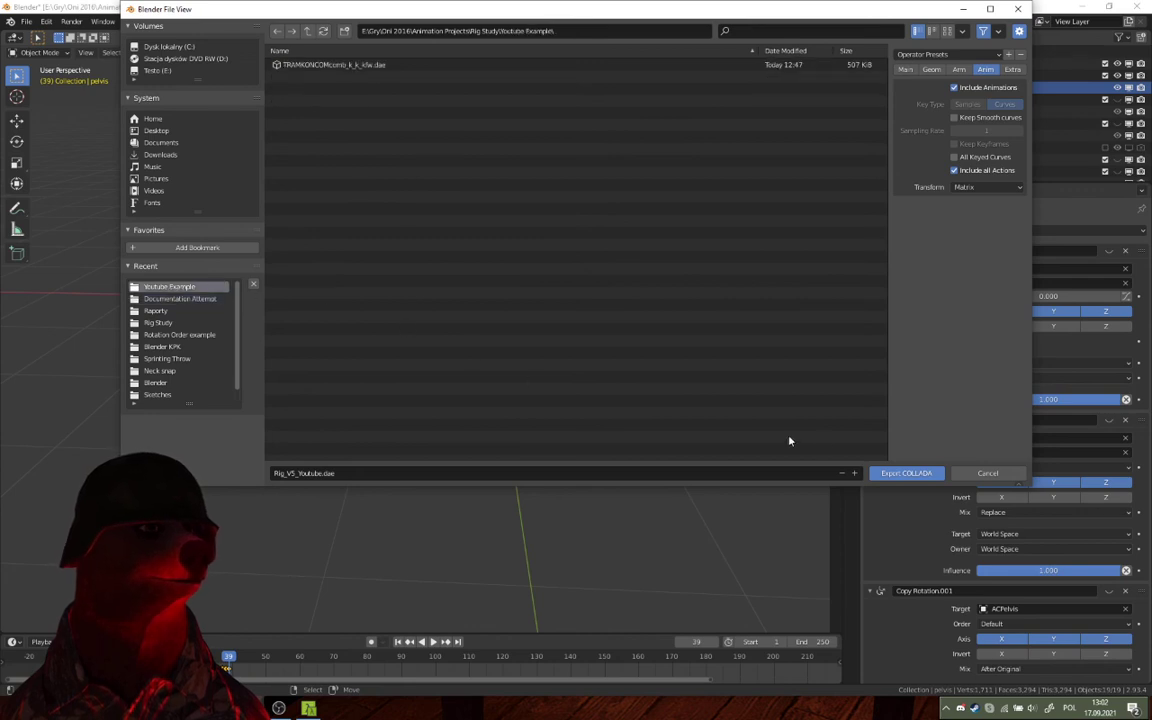
{"action": "left_click", "coordinate": [903, 475]}
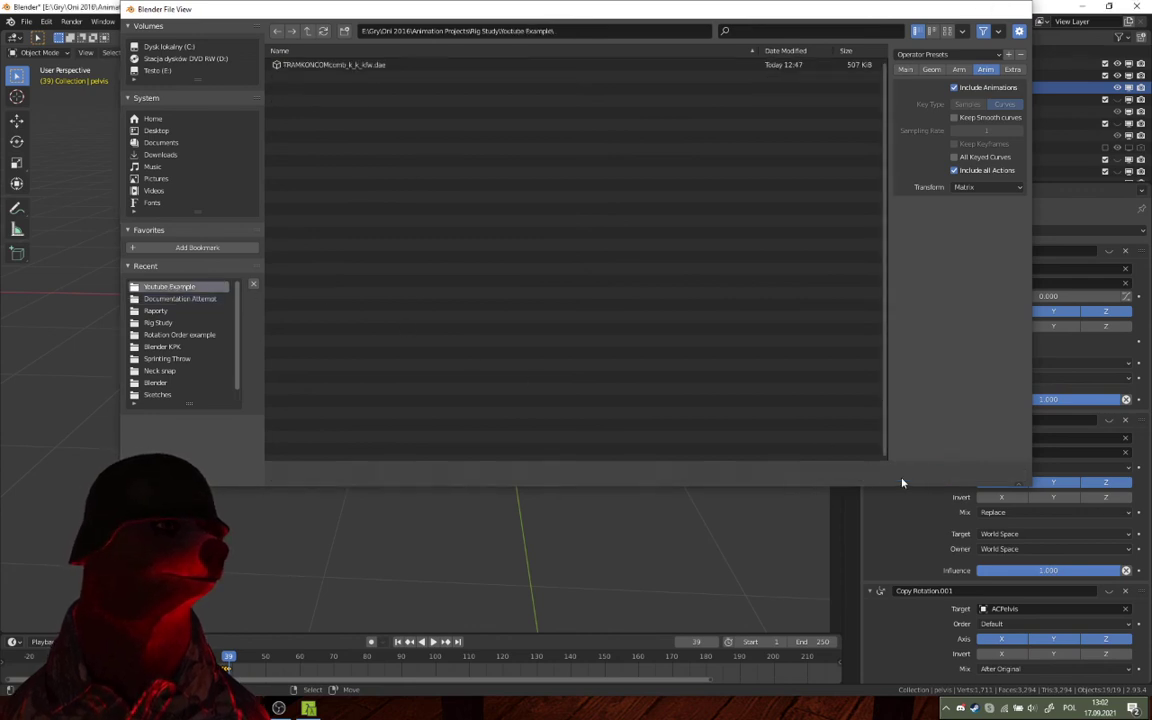
{"action": "middle_click_drag", "start_coordinate": [573, 435], "coordinate": [644, 381]}
{"action": "scroll", "coordinate": [644, 381], "scroll_direction": "down", "scroll_amount": 2}
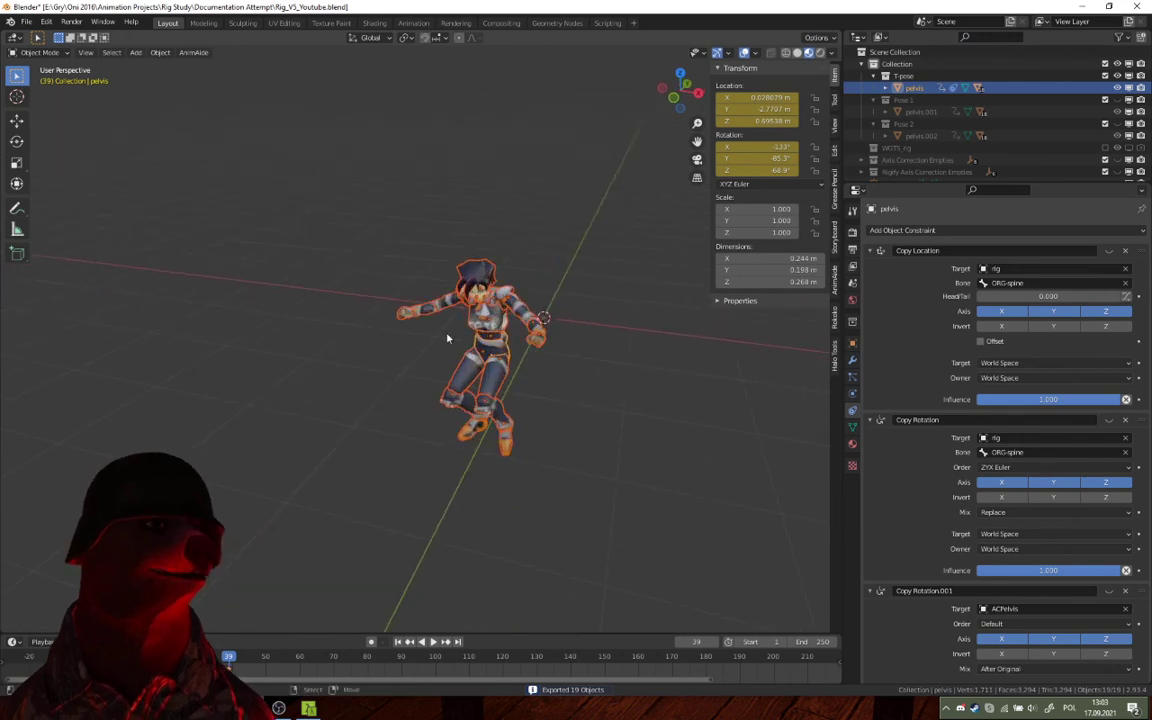